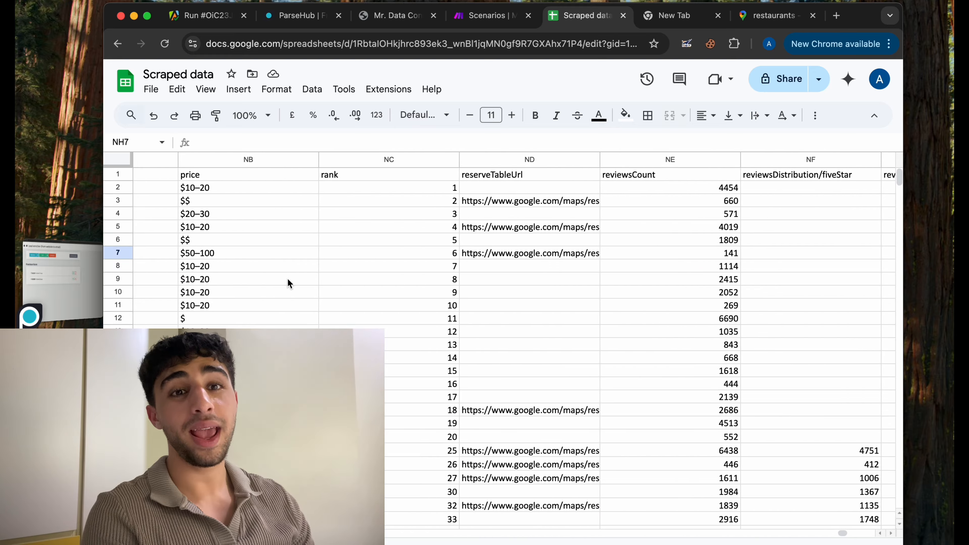
# Enlarge the test run's data preview in ParseHub and examine the emails and phone numbers extracted per website.
pyautogui.hscroll(-20, 287, 278)
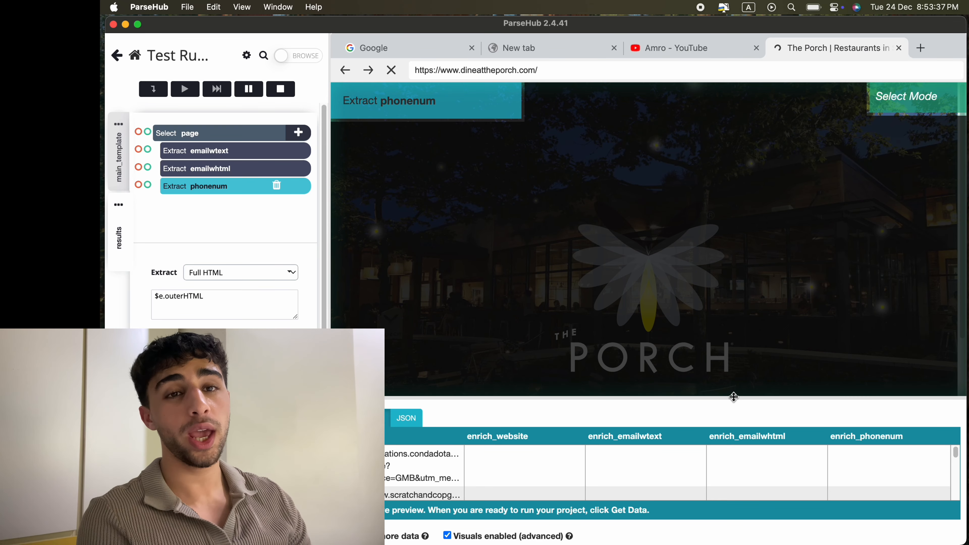
pyautogui.moveTo(733, 397); pyautogui.dragTo(756, 194)
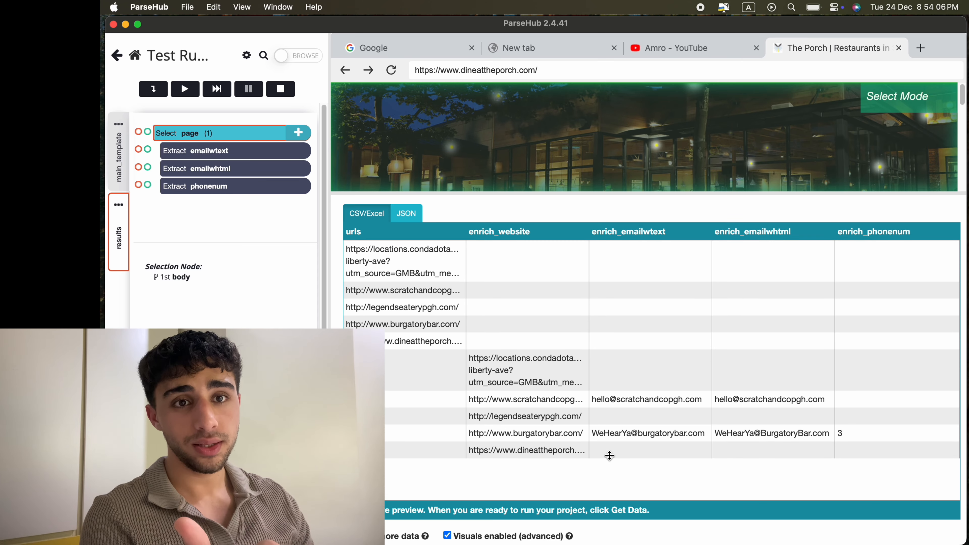
pyautogui.moveTo(604, 433); pyautogui.dragTo(684, 433)
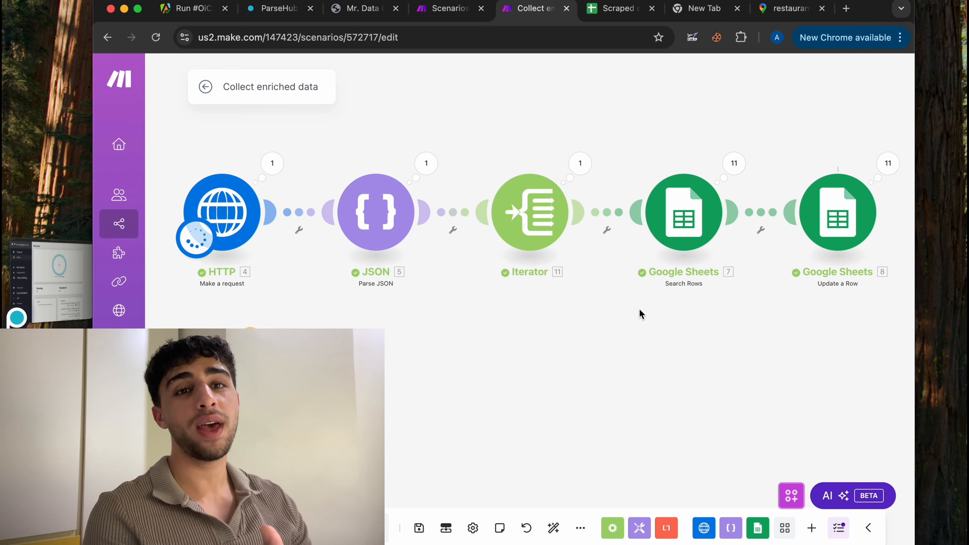
# Switch to the Scraped data spreadsheet and review the Email 1, Email 2 and Phone Number columns.
pyautogui.click(612, 11)
pyautogui.moveTo(611, 378); pyautogui.dragTo(520, 238)
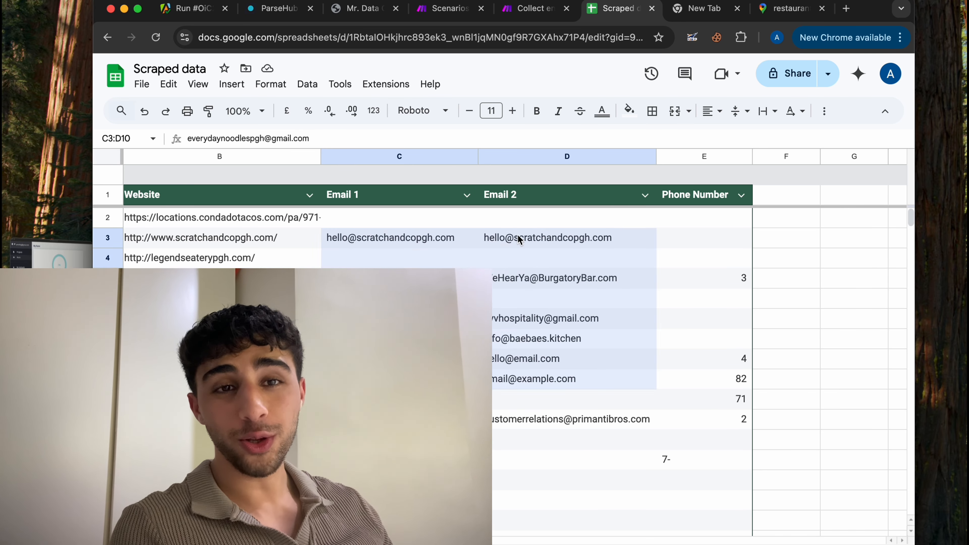
pyautogui.click(704, 419)
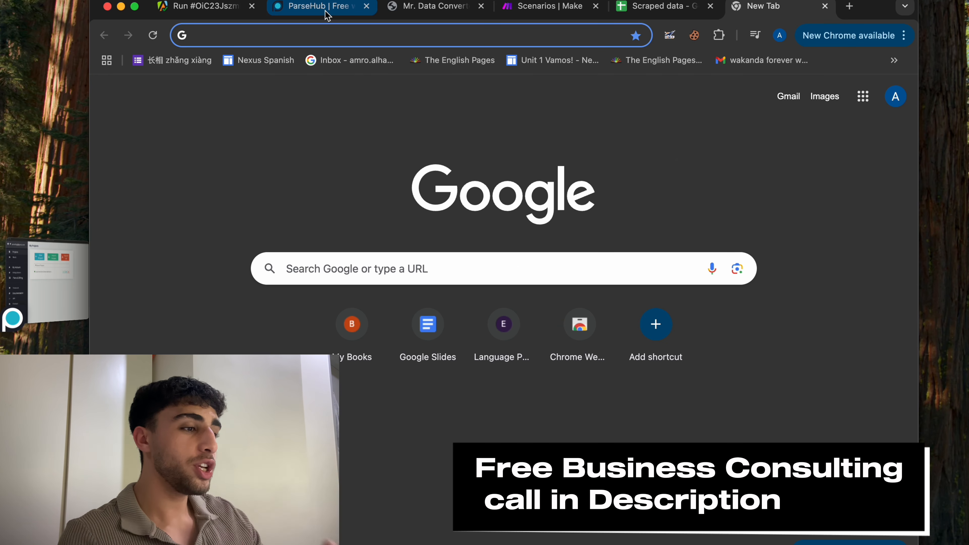
# Switch to the ParseHub desktop app and bring up the file selection for importing a project, cancelling without choosing a file.
pyautogui.click(325, 11)
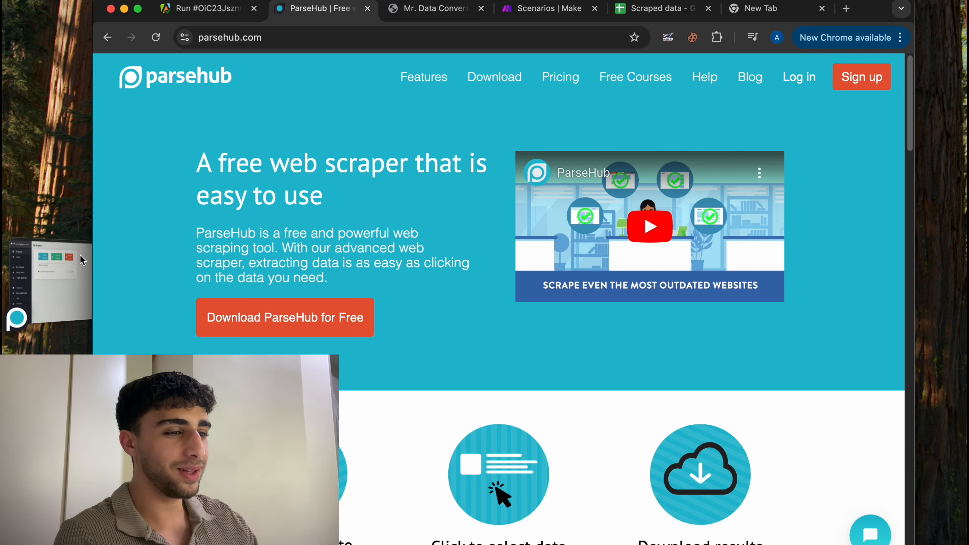
pyautogui.click(60, 261)
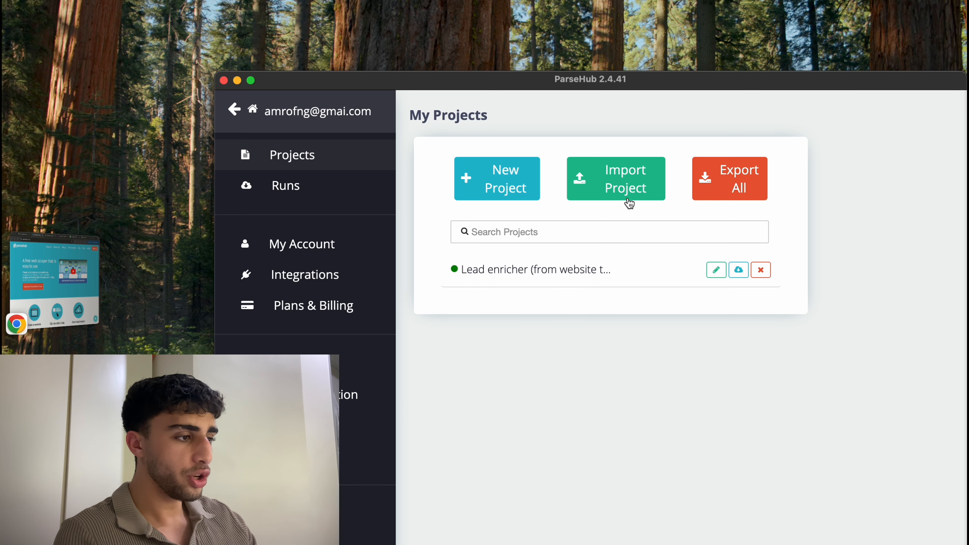
pyautogui.click(609, 193)
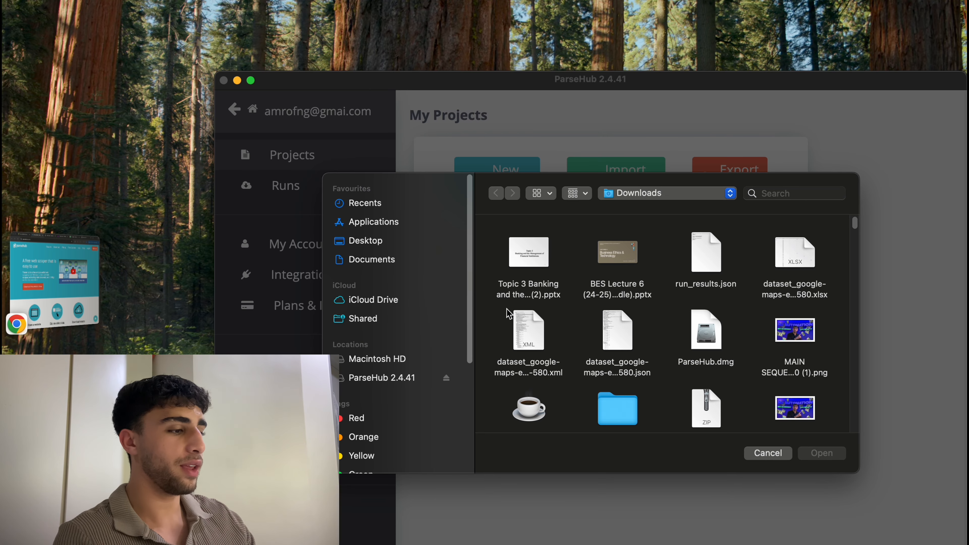
pyautogui.click(768, 453)
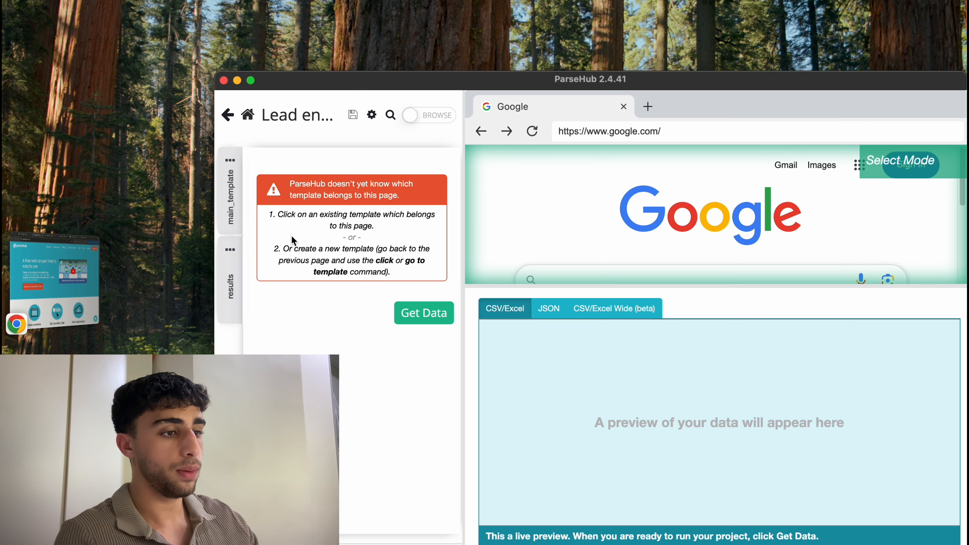
# Review the commands in the Lead enricher project's main_template and results templates.
pyautogui.click(238, 208)
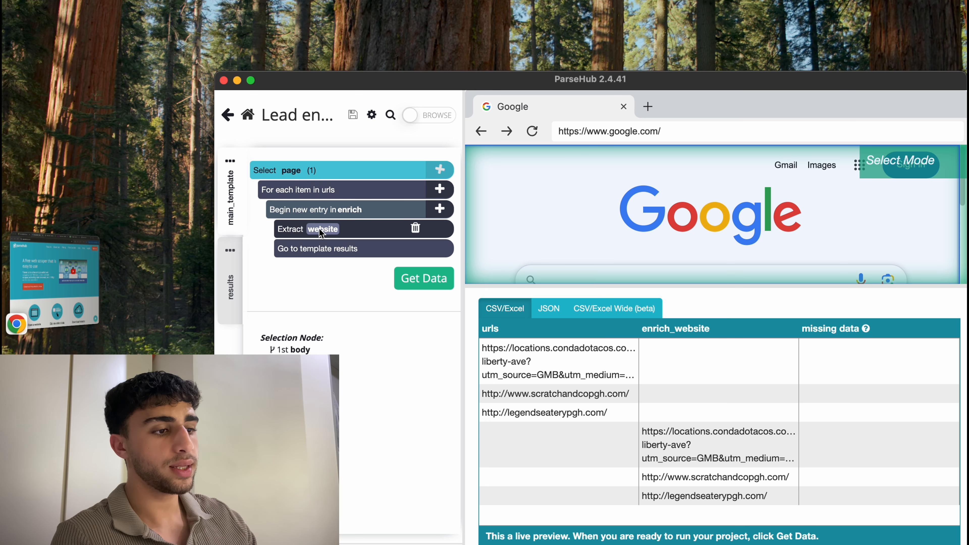
pyautogui.click(226, 298)
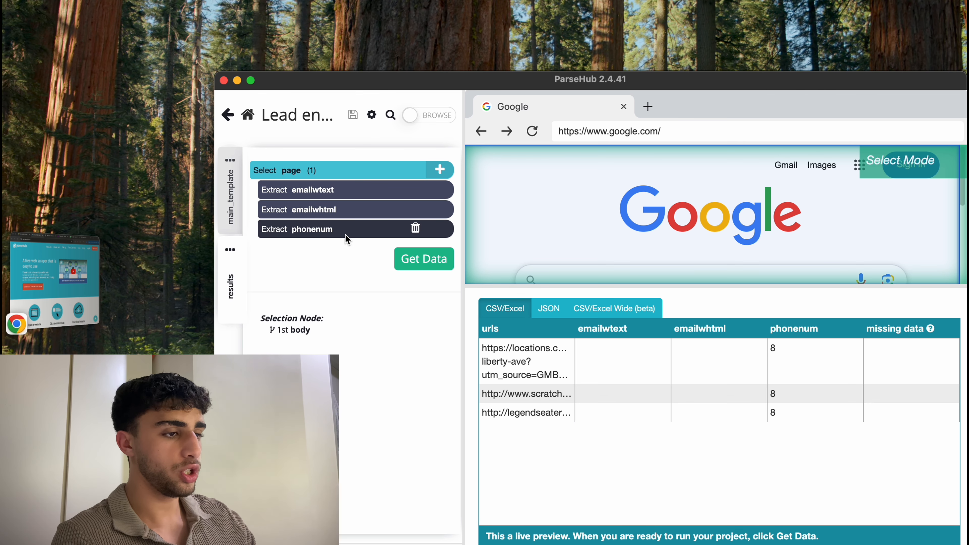
pyautogui.click(233, 220)
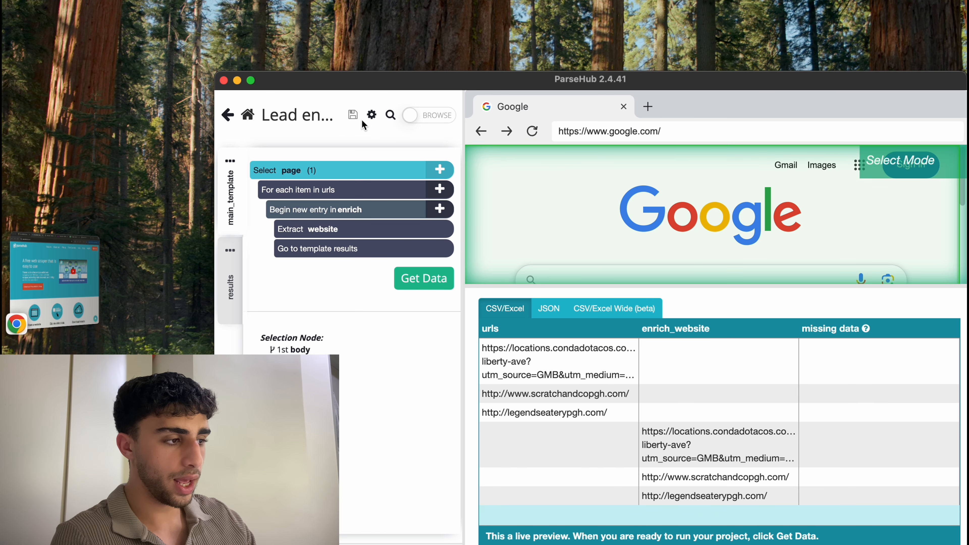
pyautogui.click(372, 116)
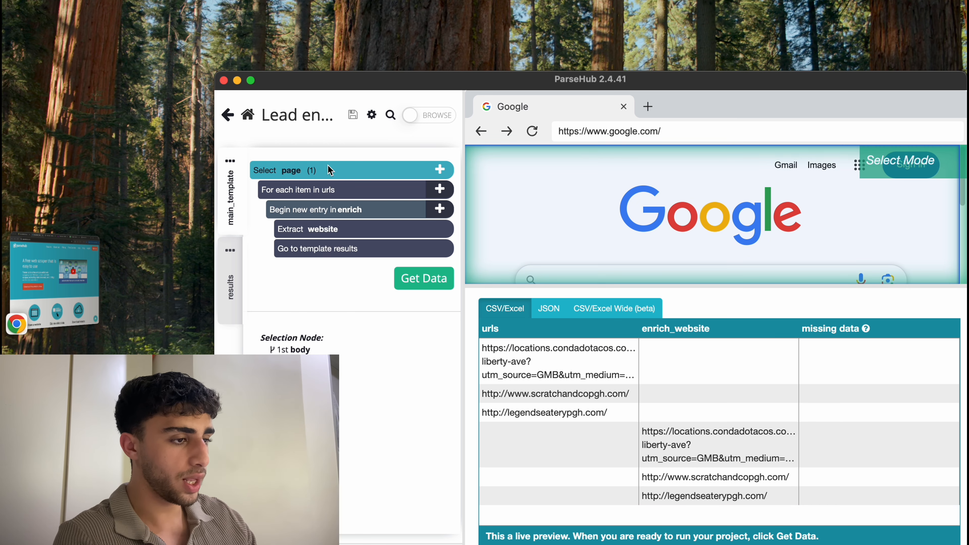
# Start and play a test run of the Lead enricher project, adjusting the split to enlarge the data preview.
pyautogui.click(424, 278)
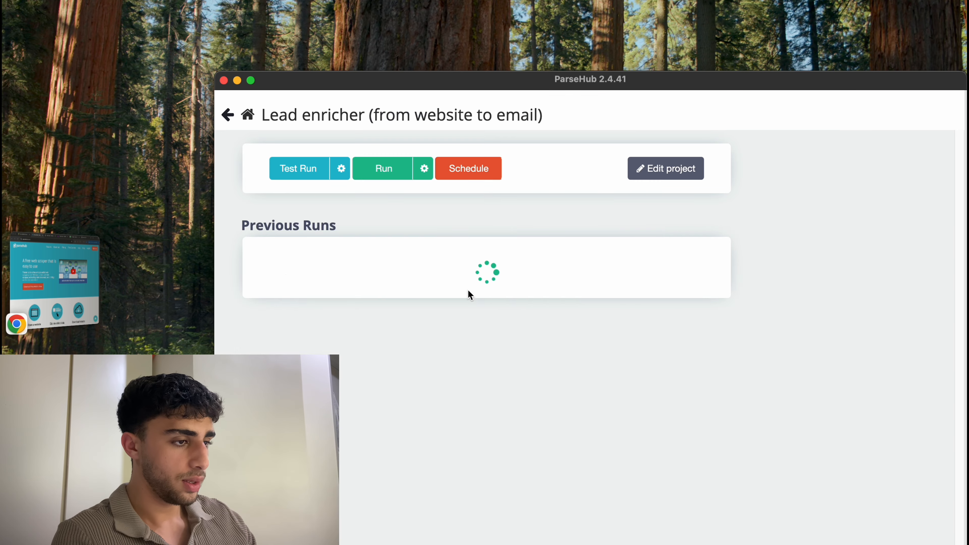
pyautogui.click(299, 174)
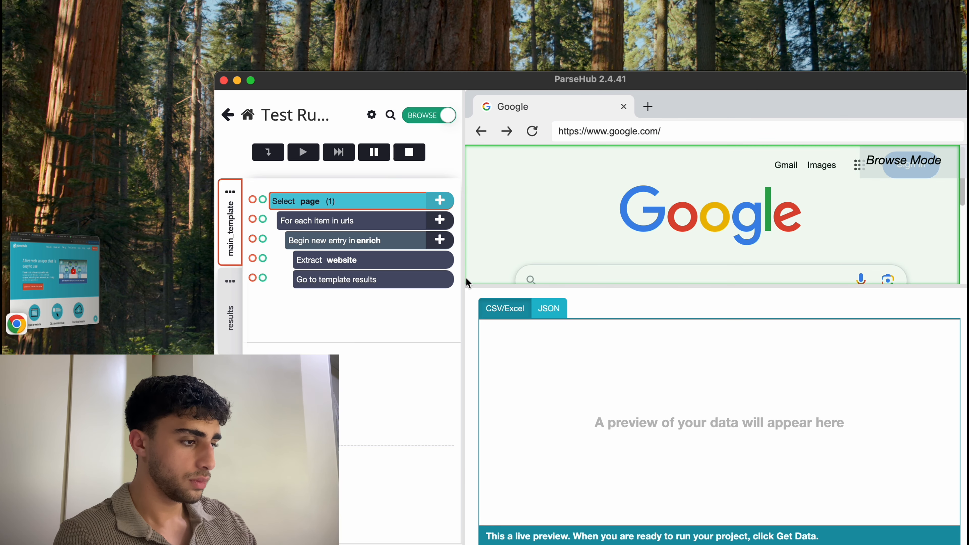
pyautogui.moveTo(550, 286); pyautogui.dragTo(548, 389)
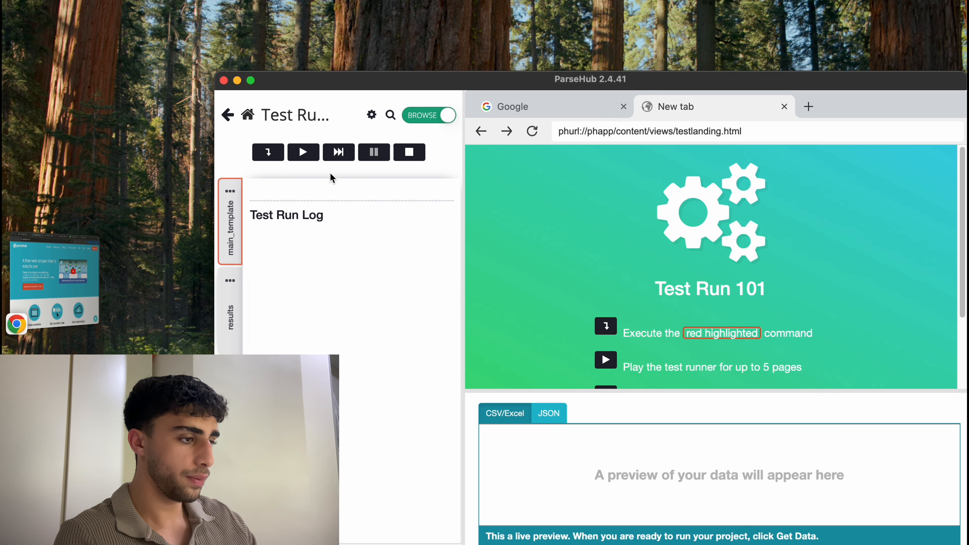
pyautogui.click(309, 160)
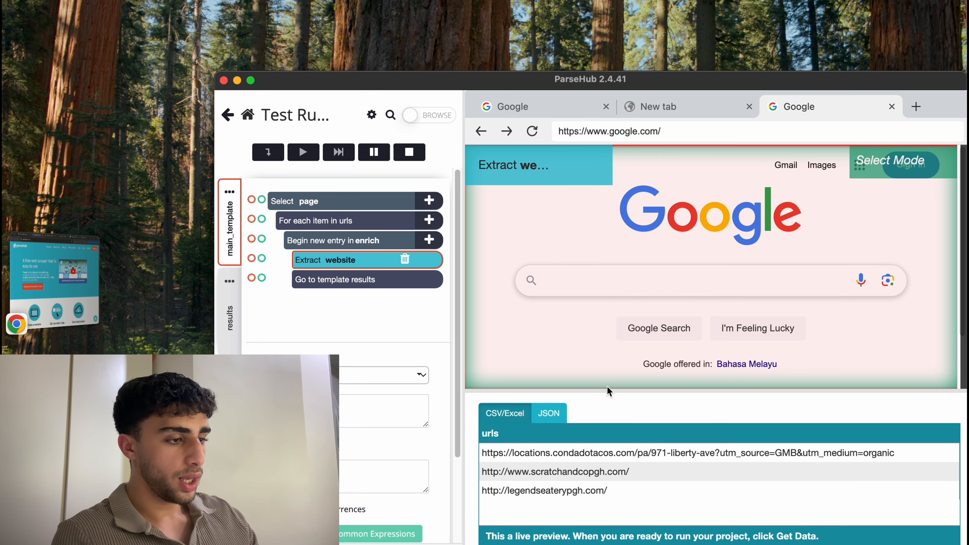
pyautogui.moveTo(606, 390); pyautogui.dragTo(620, 251)
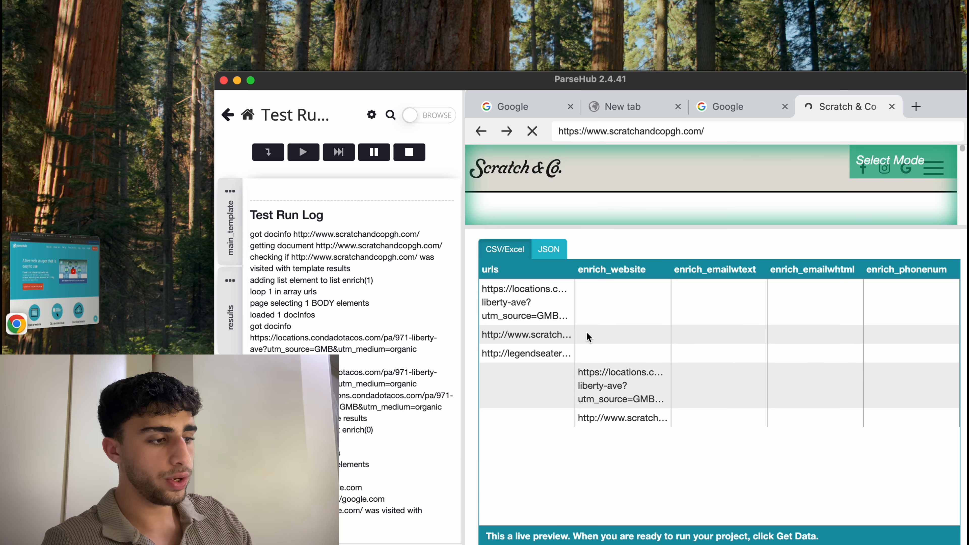
# Follow the test run in the data preview, examining the extracted website, email and phone number columns for each restaurant URL.
pyautogui.moveTo(578, 371); pyautogui.dragTo(613, 390)
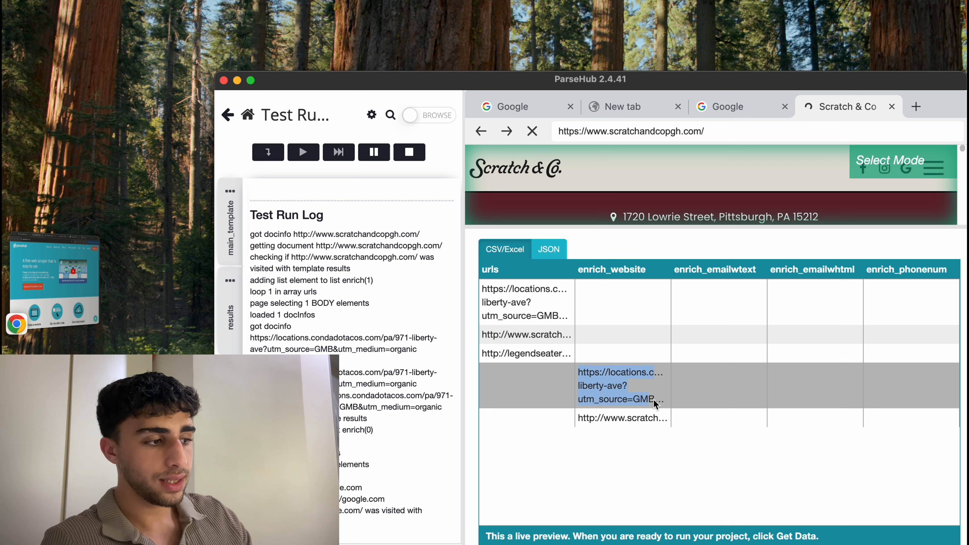
pyautogui.click(711, 395)
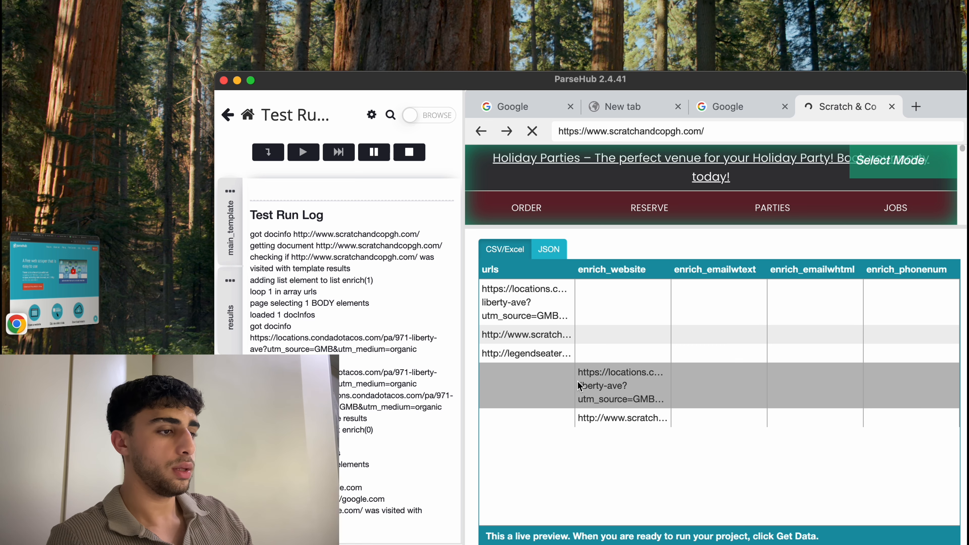
pyautogui.moveTo(578, 371); pyautogui.dragTo(649, 393)
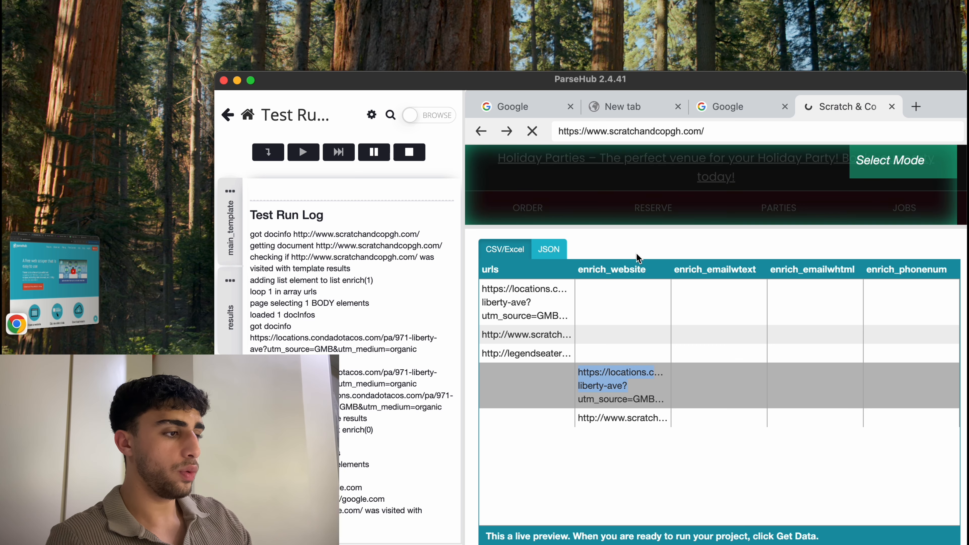
pyautogui.click(639, 234)
pyautogui.moveTo(644, 228); pyautogui.dragTo(680, 293)
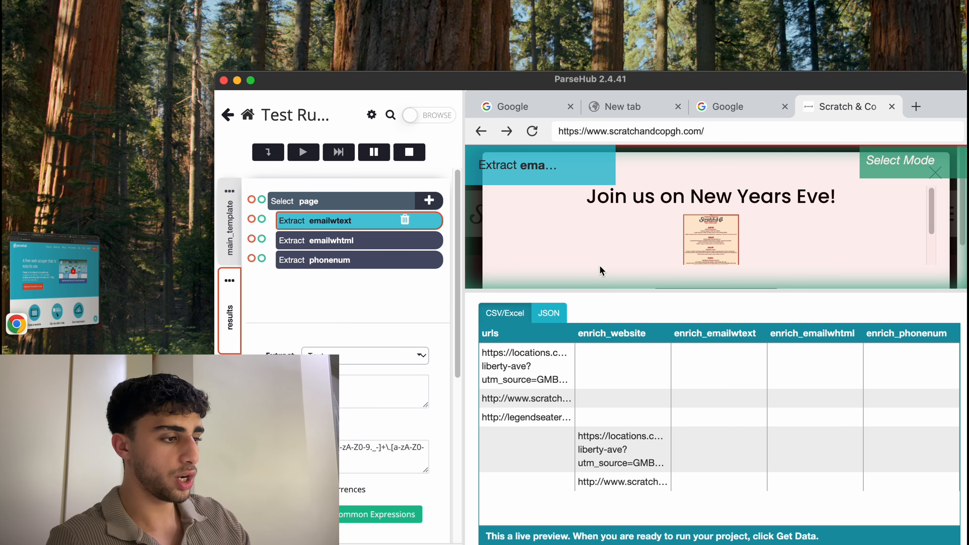
pyautogui.press('Down')
pyautogui.press('Down')
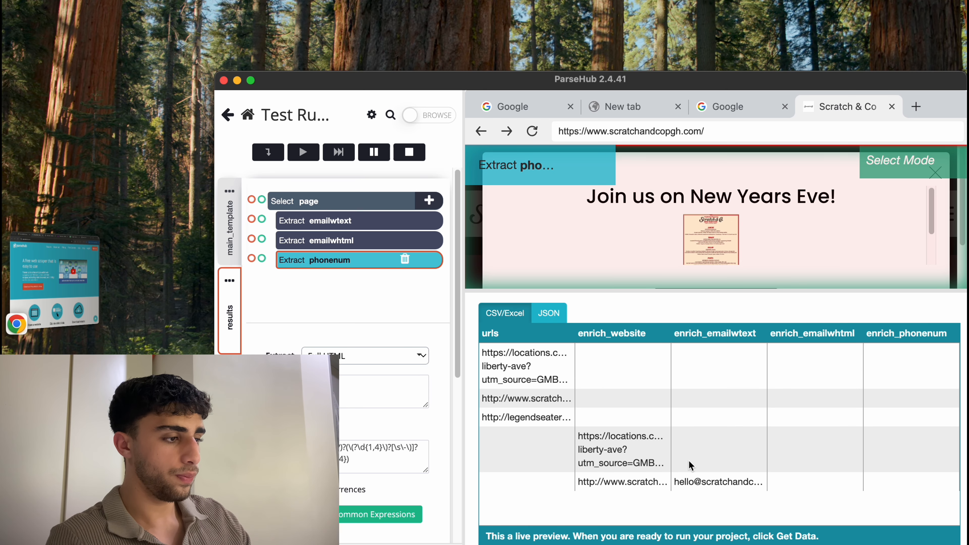
pyautogui.press('Down')
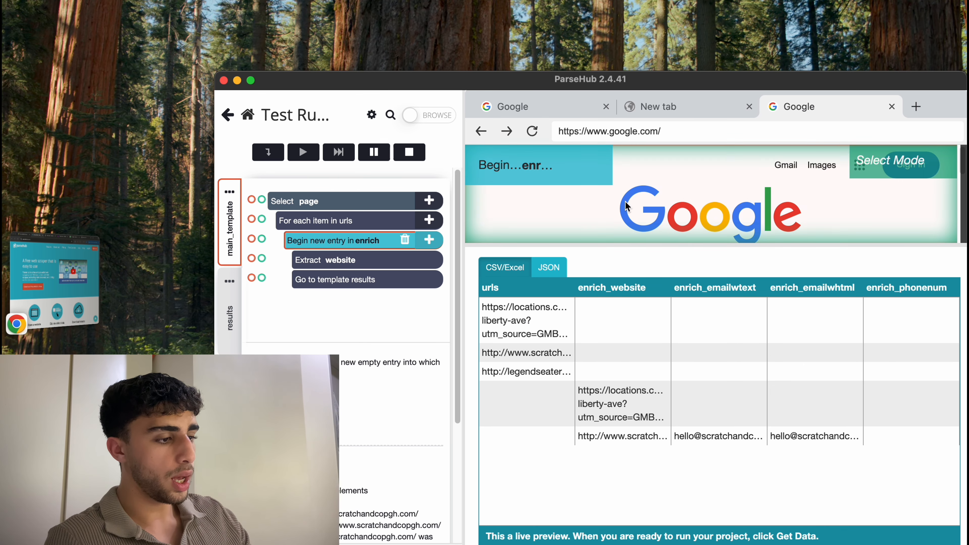
pyautogui.moveTo(590, 437); pyautogui.dragTo(639, 435)
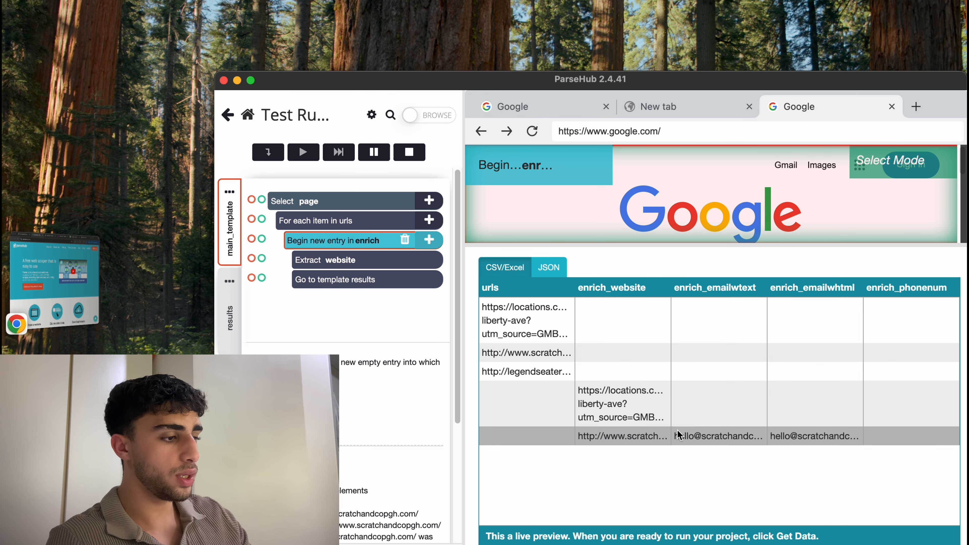
pyautogui.press('Down')
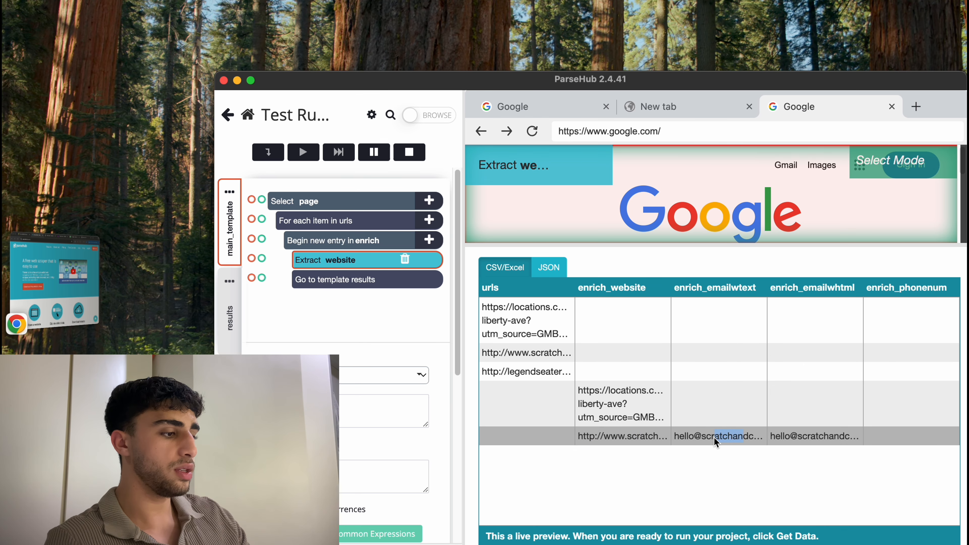
pyautogui.press('Down')
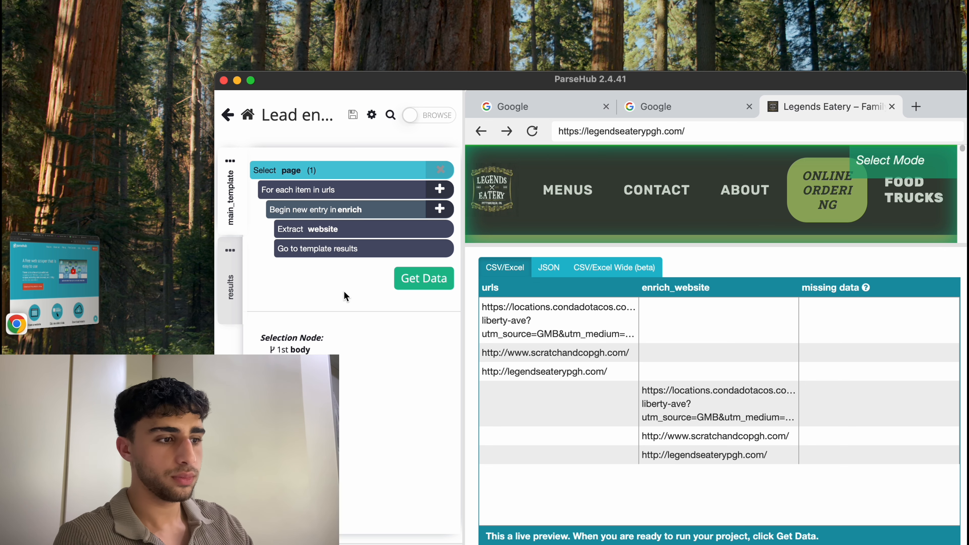
# Open the Lead enricher project's settings and examine the Project Token, API Key and Max Workers fields.
pyautogui.click(372, 115)
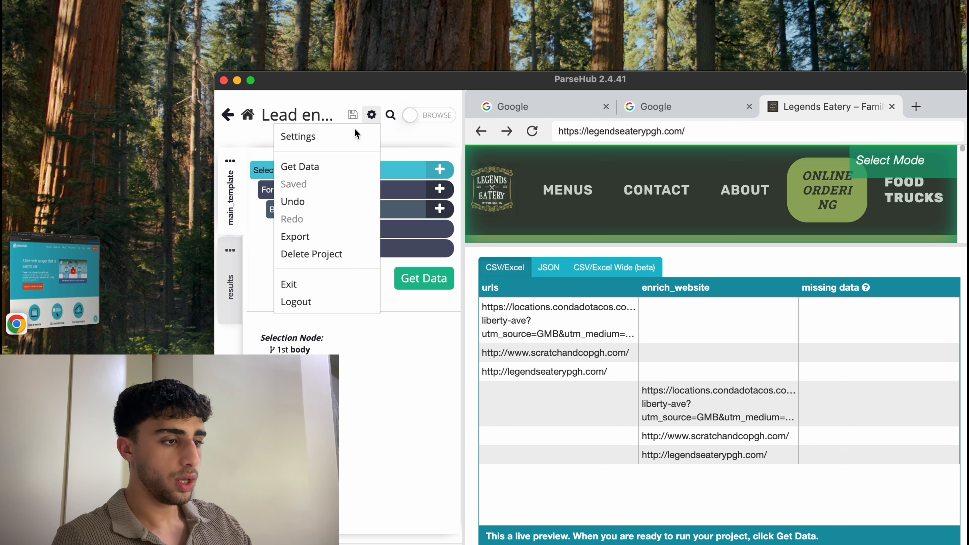
pyautogui.click(350, 137)
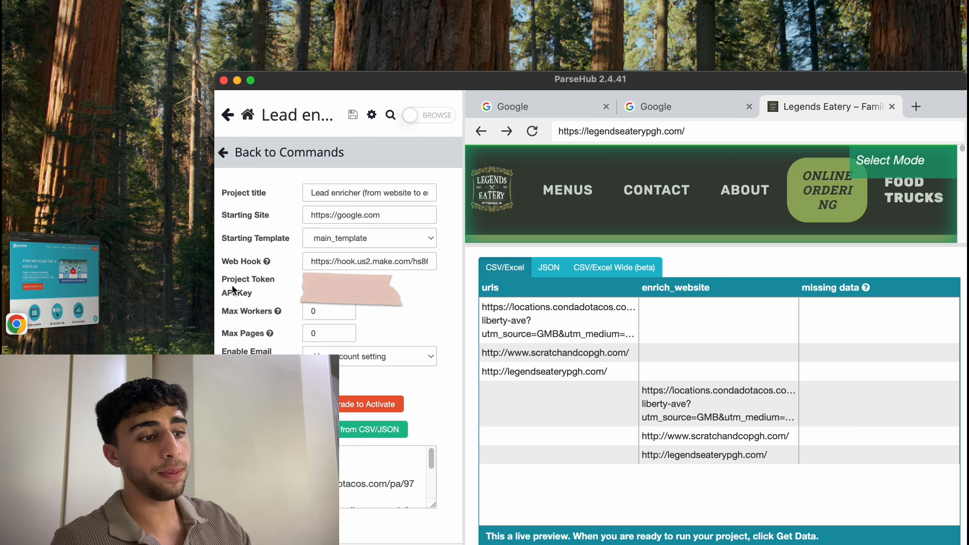
pyautogui.click(262, 298)
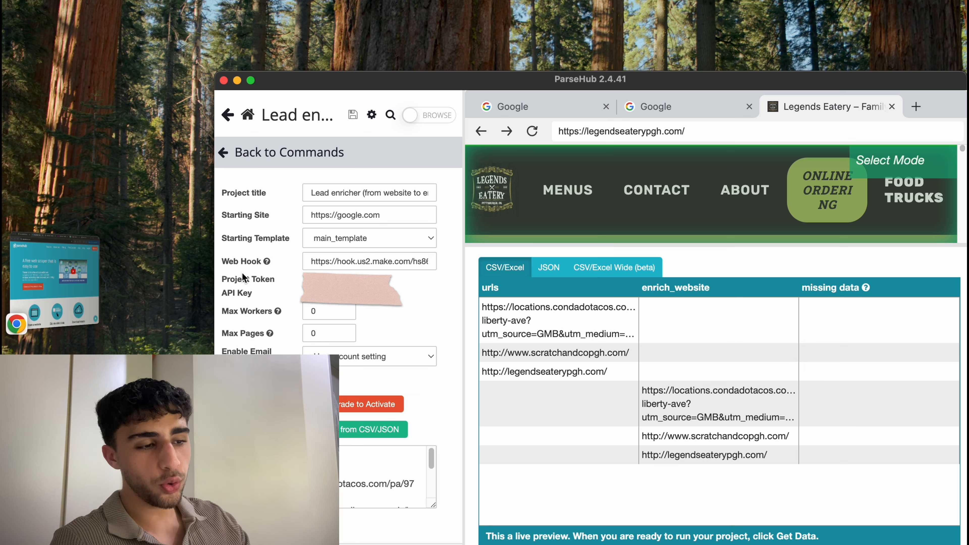
pyautogui.click(255, 297)
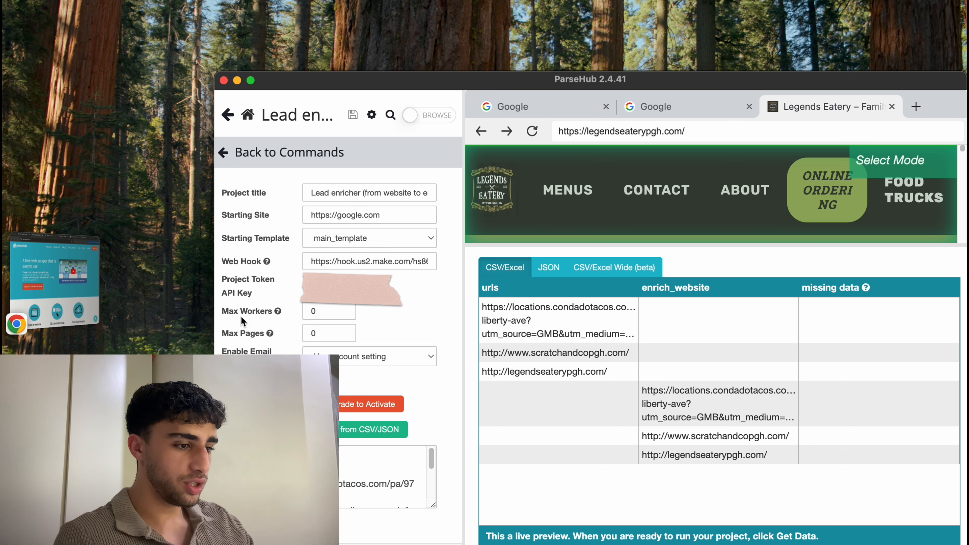
pyautogui.moveTo(234, 312)
pyautogui.mouseDown()
pyautogui.moveTo(258, 350)
pyautogui.moveTo(216, 343)
pyautogui.moveTo(222, 323)
pyautogui.mouseUp()
pyautogui.click(221, 330)
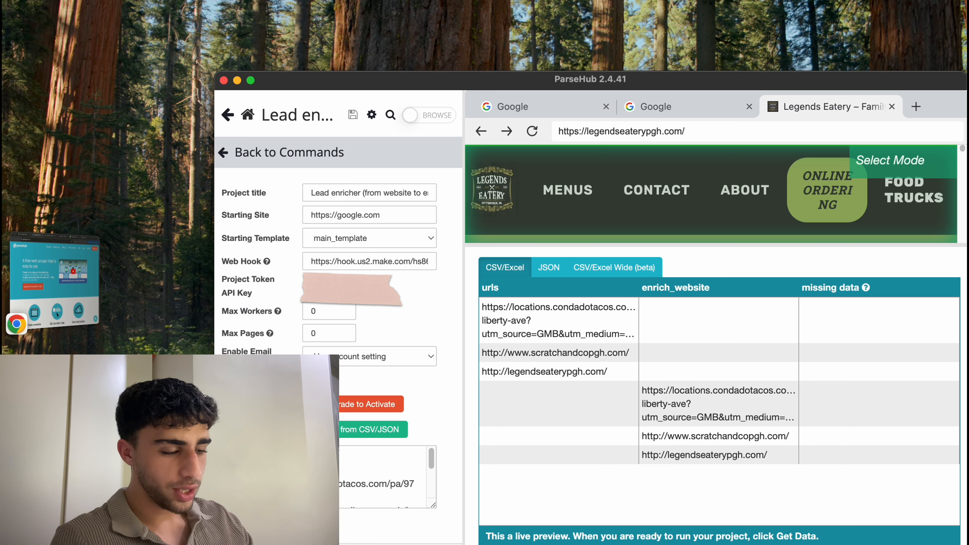
# Examine the starting value's list of website URLs in the project settings and highlight the matching urls column entries in the preview.
pyautogui.scroll(-3, 332, 477)
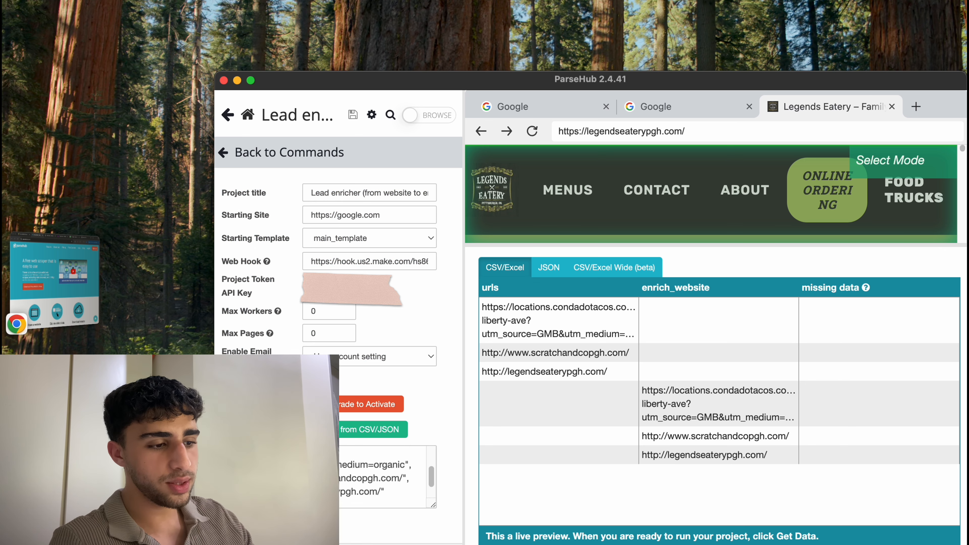
pyautogui.scroll(3, 332, 477)
pyautogui.click(332, 477)
pyautogui.scroll(-2, 385, 477)
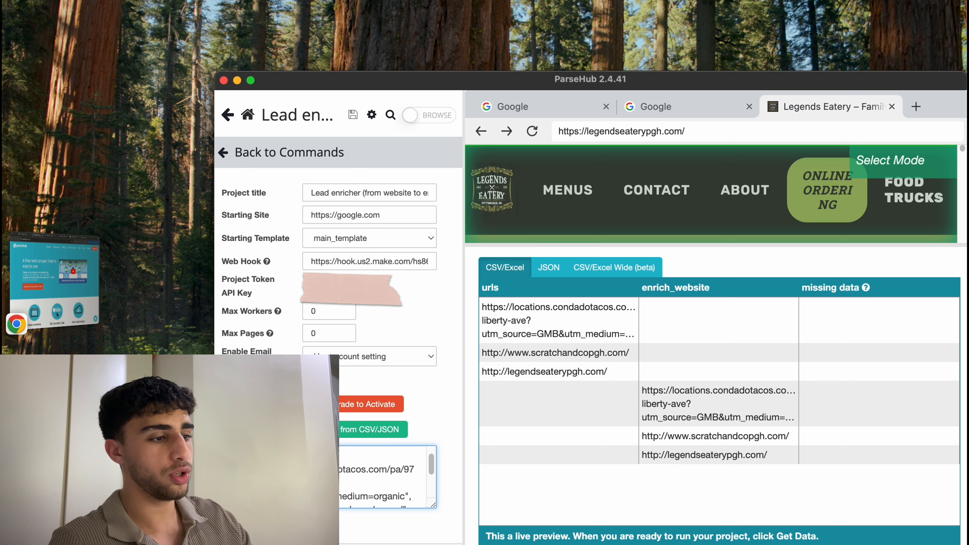
pyautogui.moveTo(483, 308)
pyautogui.mouseDown()
pyautogui.moveTo(588, 370)
pyautogui.moveTo(489, 320)
pyautogui.moveTo(478, 302)
pyautogui.mouseUp()
pyautogui.click(332, 470)
pyautogui.scroll(1, 333, 469)
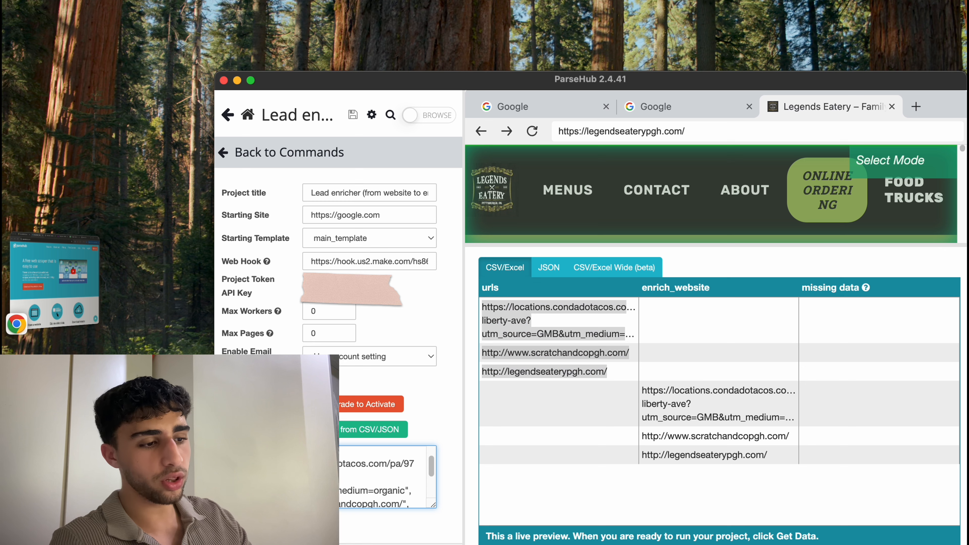
# Read through the website URLs in the project's starting value JSON once more.
pyautogui.scroll(1, 388, 477)
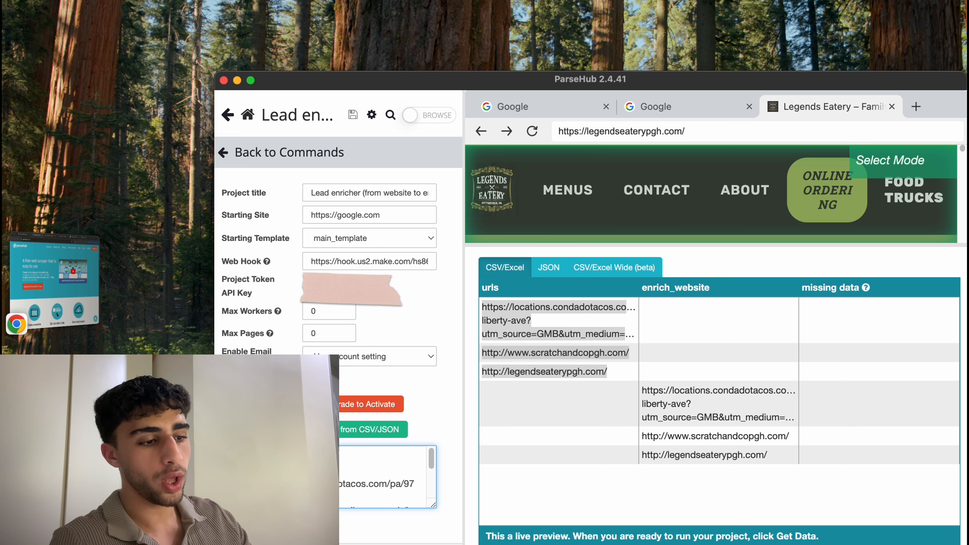
pyautogui.scroll(-4, 387, 477)
pyautogui.scroll(4, 388, 477)
pyautogui.scroll(-1, 387, 477)
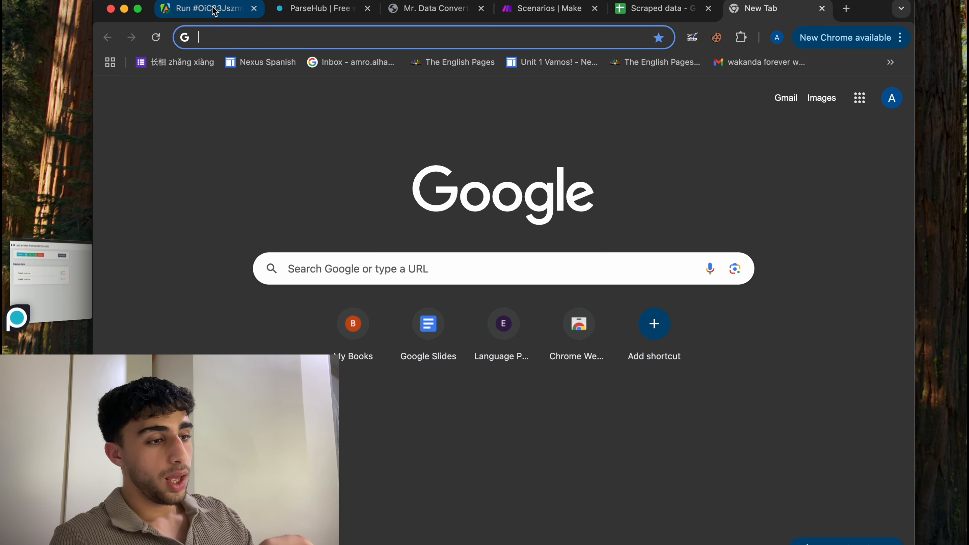
# Switch to Apify in Chrome and review the finished Google Maps Extractor run's summary and output table.
pyautogui.click(211, 15)
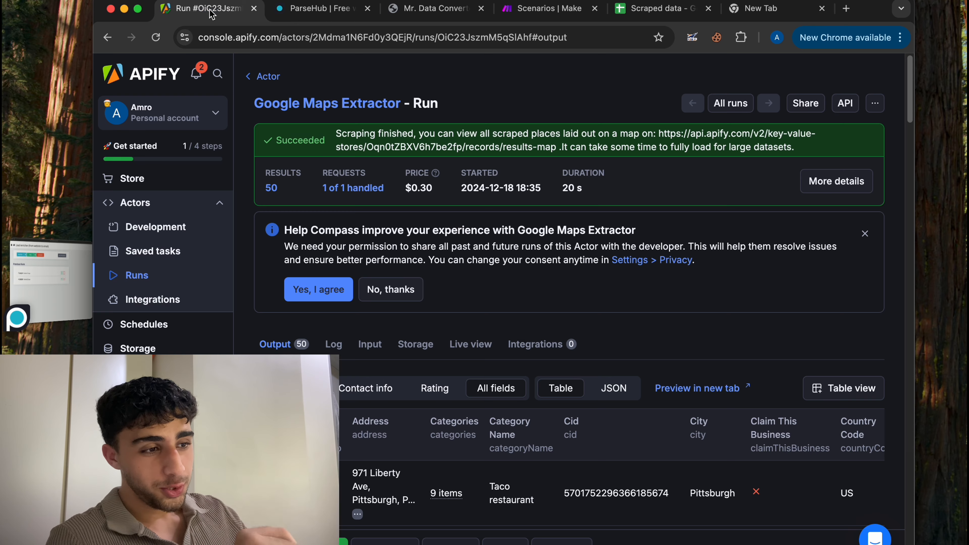
pyautogui.scroll(-1, 387, 247)
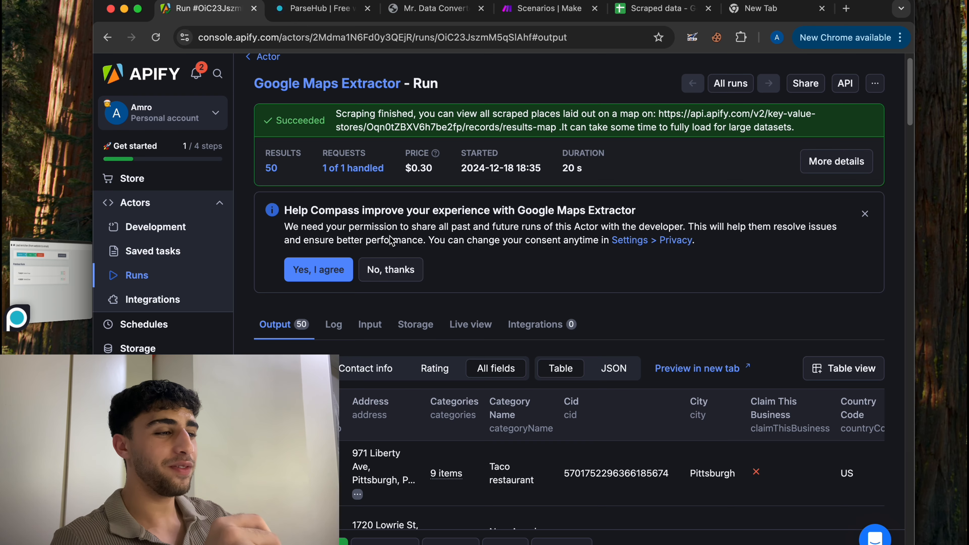
pyautogui.scroll(1, 387, 254)
pyautogui.scroll(-3, 385, 260)
pyautogui.scroll(3, 385, 261)
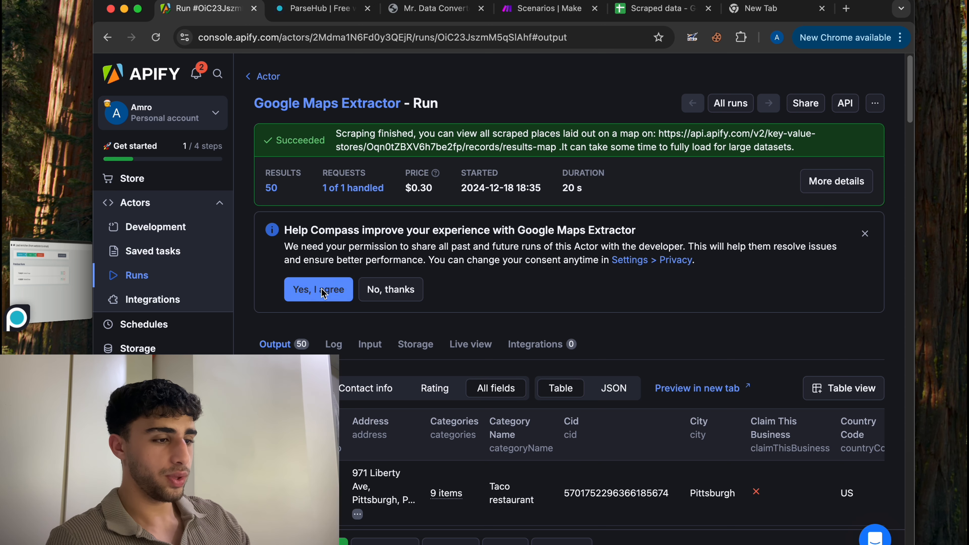
# Open the Google Maps Extractor Actor and examine its input fields for search terms, location, number of places and language.
pyautogui.click(255, 76)
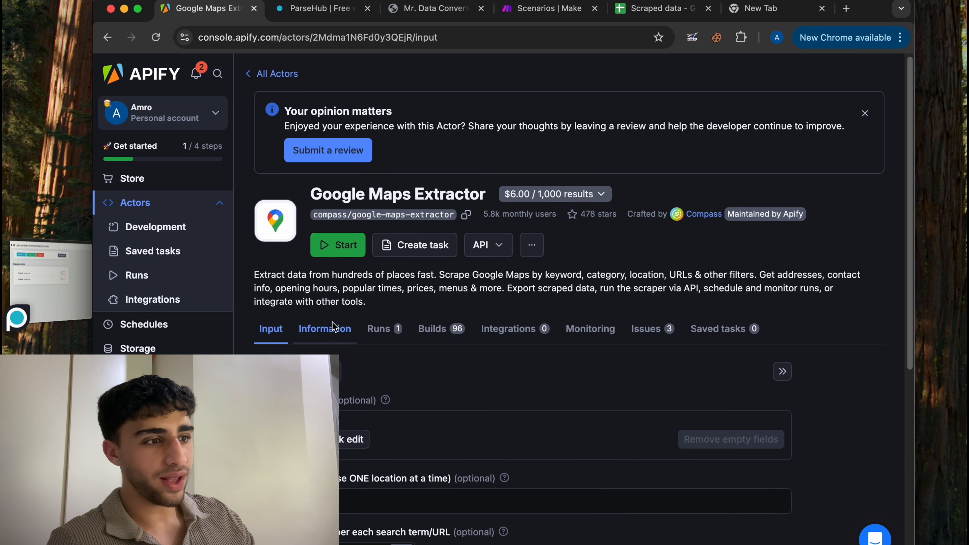
pyautogui.scroll(-5, 336, 324)
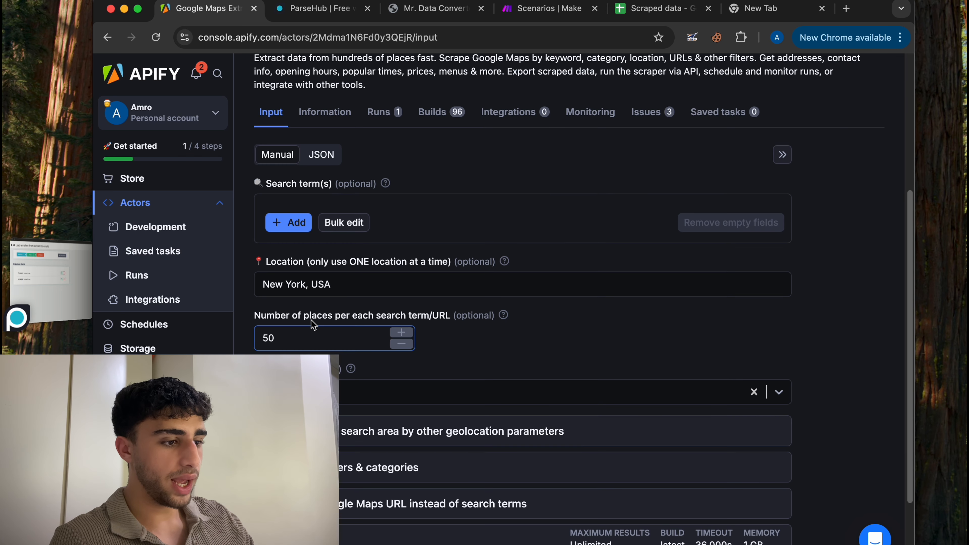
pyautogui.scroll(-3, 312, 324)
pyautogui.scroll(6, 318, 347)
pyautogui.scroll(-6, 315, 340)
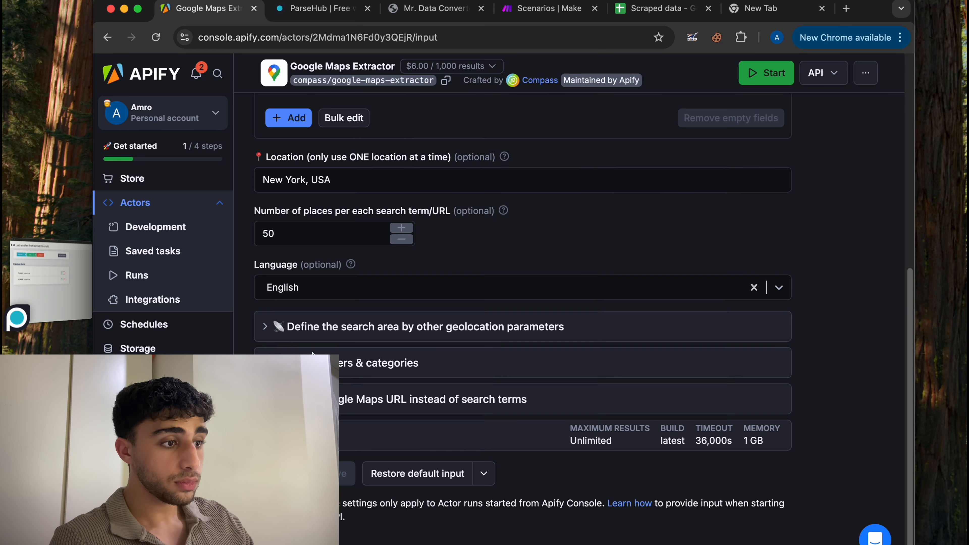
pyautogui.scroll(2, 312, 333)
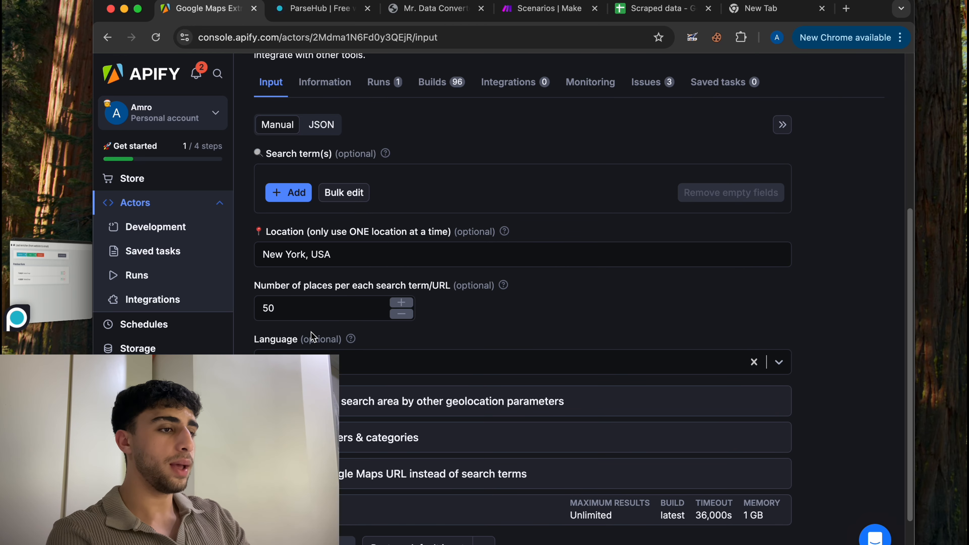
# Open Google Maps in a new browser tab and center a closer map view on New York.
pyautogui.press('super+t')
pyautogui.write('google maps')
pyautogui.press('Return')
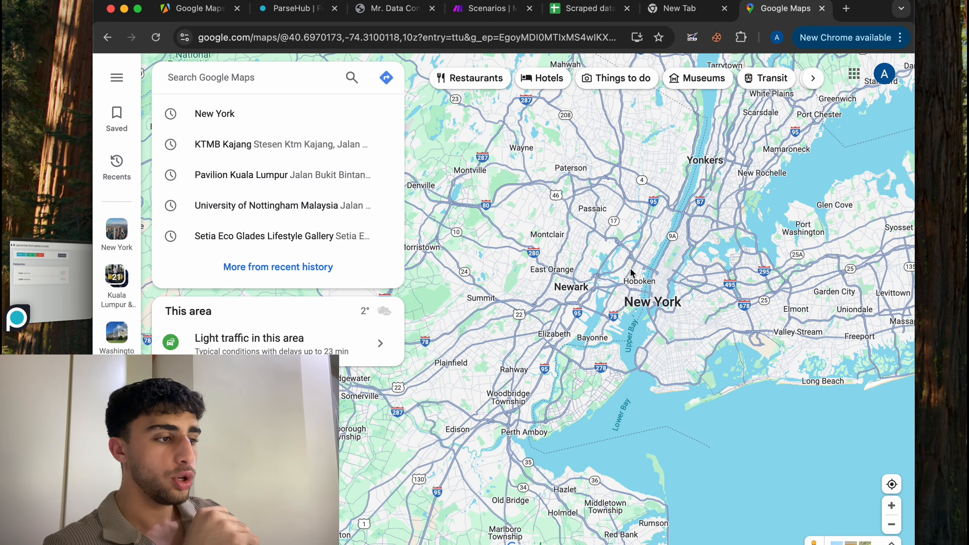
pyautogui.scroll(5, 615, 292)
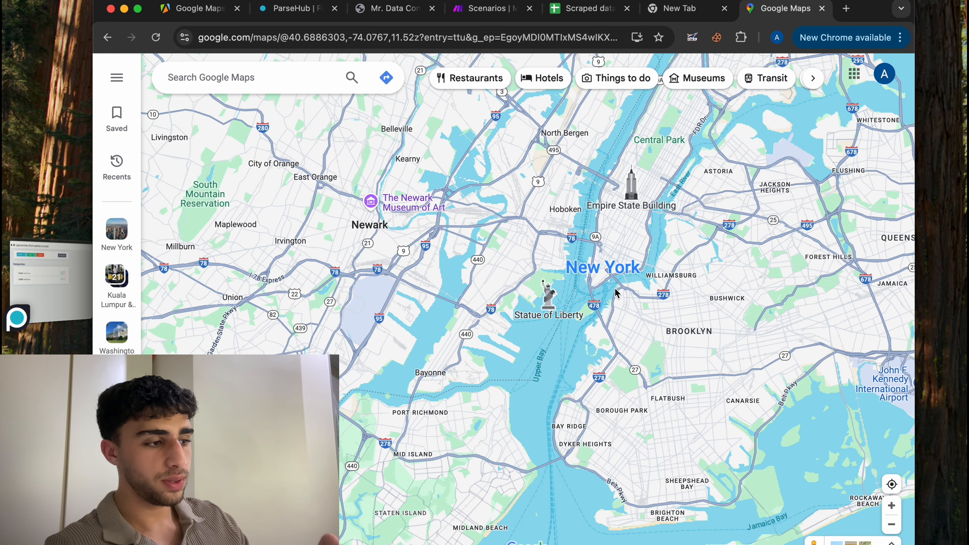
pyautogui.scroll(3, 615, 293)
pyautogui.moveTo(604, 233); pyautogui.dragTo(557, 309)
pyautogui.scroll(3, 563, 308)
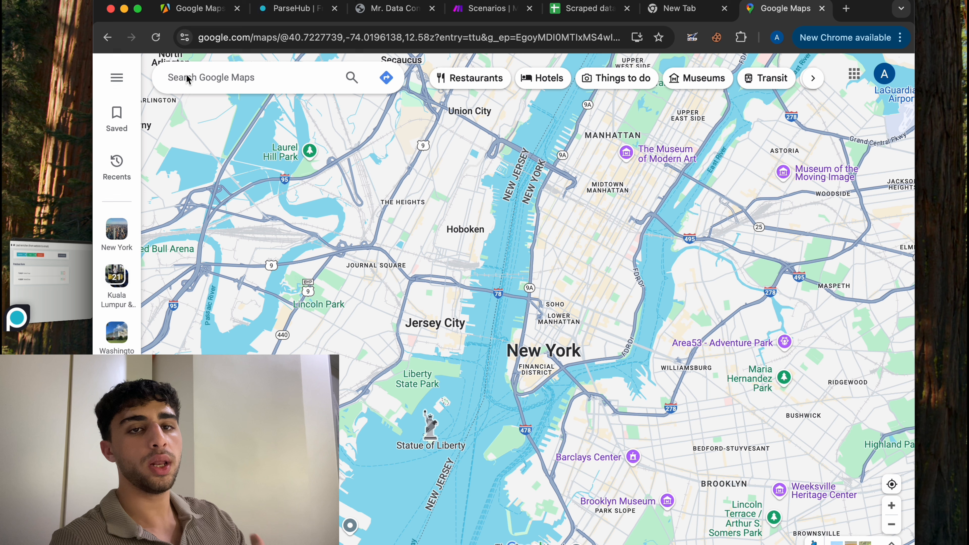
# Search Google Maps for "resturants" in the New York area and select the results page's URL.
pyautogui.click(203, 79)
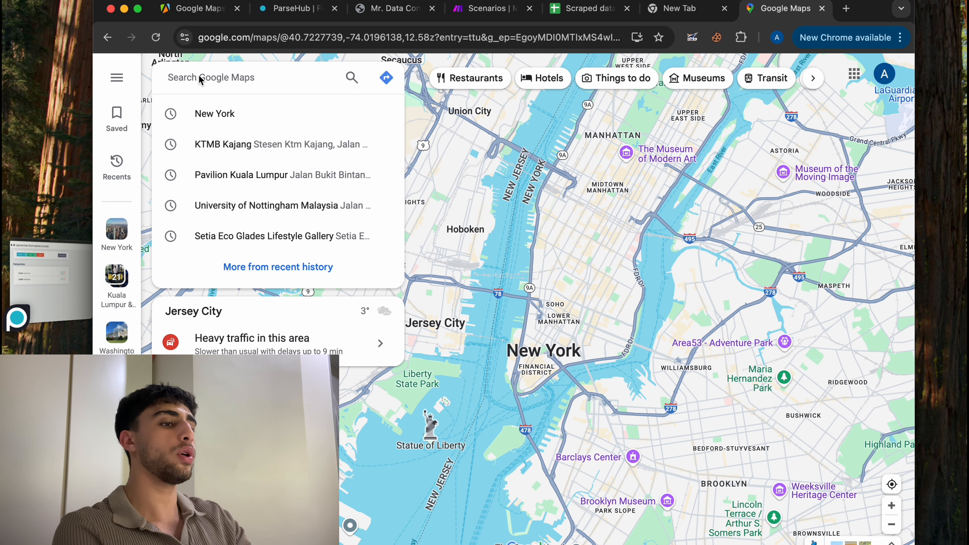
pyautogui.write('resturants')
pyautogui.press('Return')
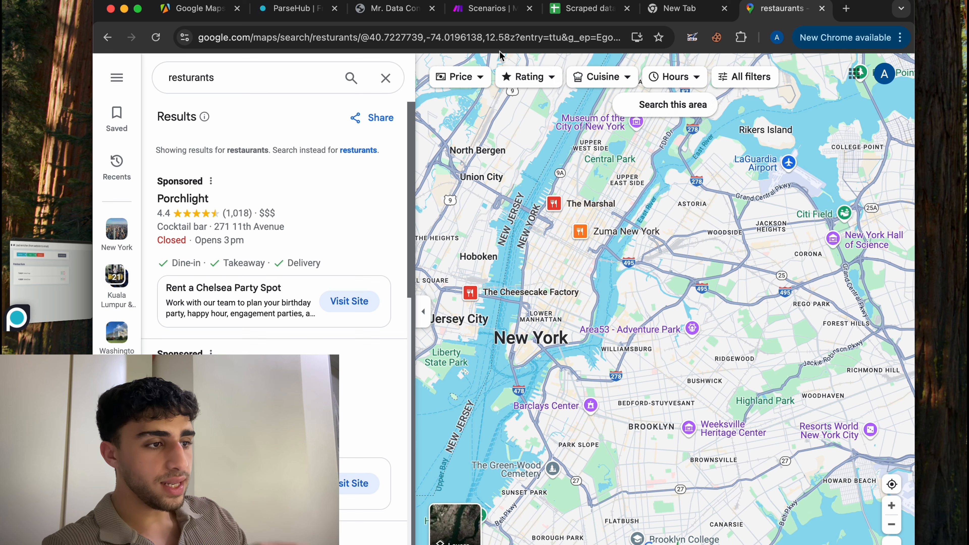
pyautogui.click(490, 40)
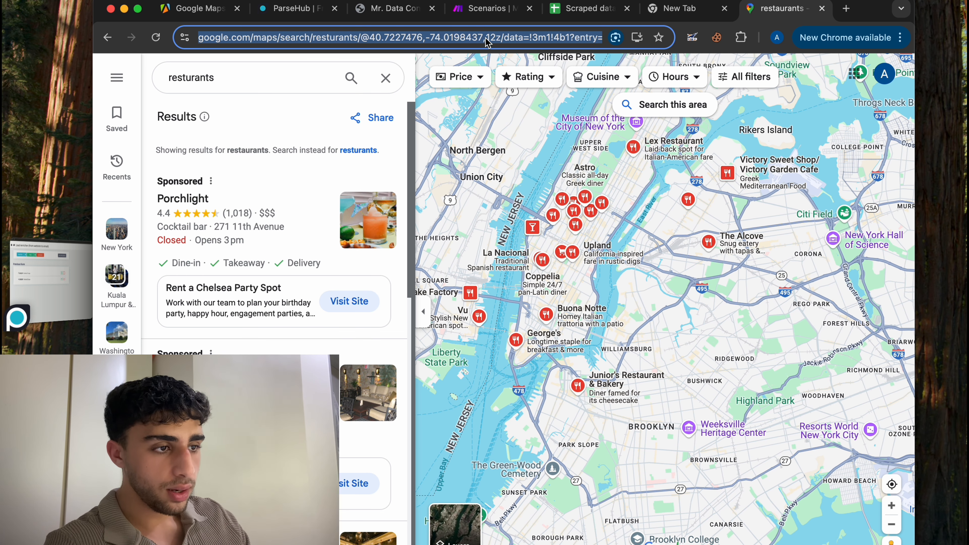
# Return to the Apify extractor input, look into the section for other geolocation parameters, and collapse it again.
pyautogui.click(198, 9)
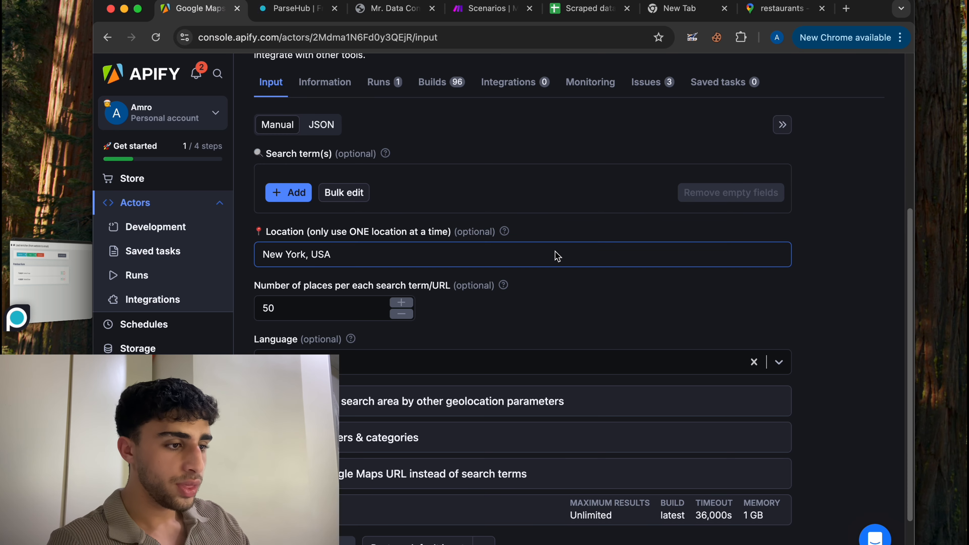
pyautogui.scroll(1, 458, 275)
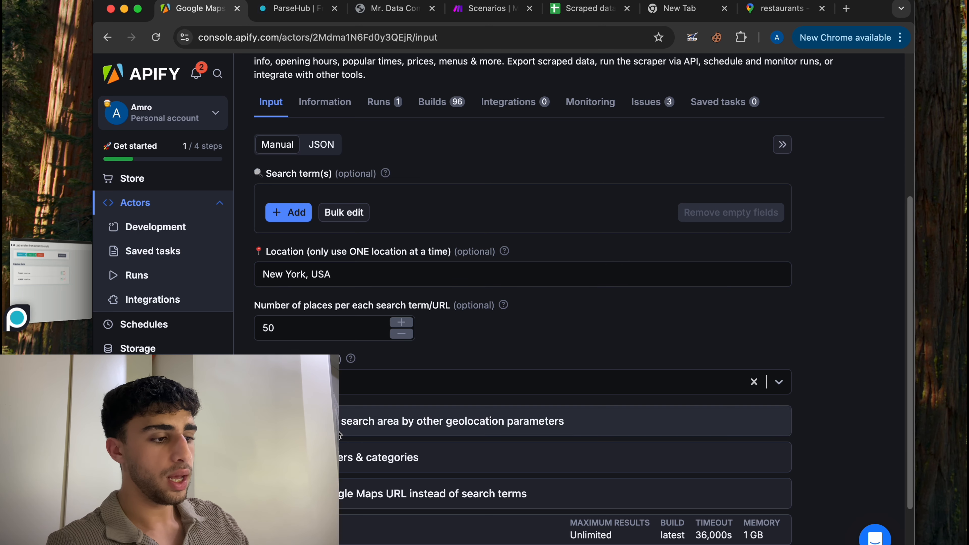
pyautogui.scroll(-2, 340, 433)
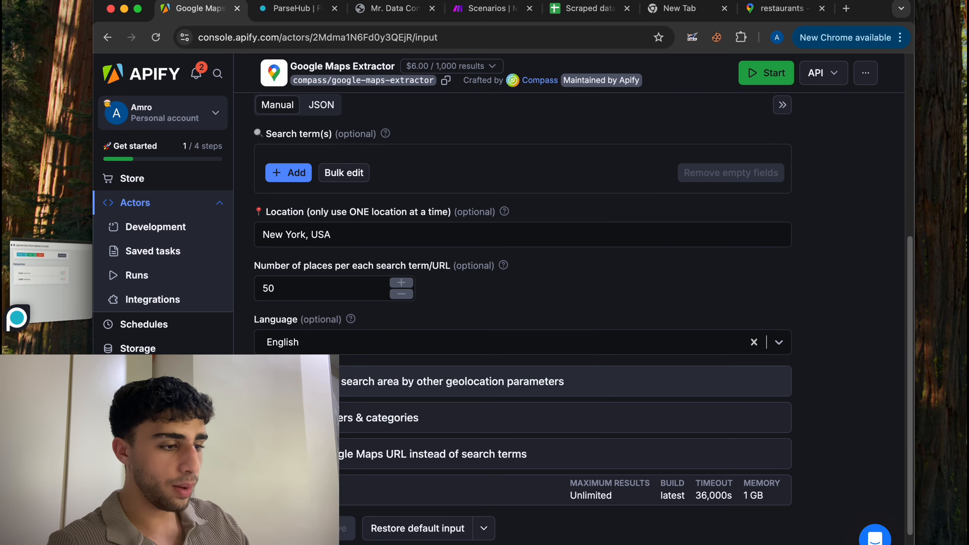
pyautogui.click(341, 382)
pyautogui.scroll(3, 378, 454)
pyautogui.scroll(-5, 372, 446)
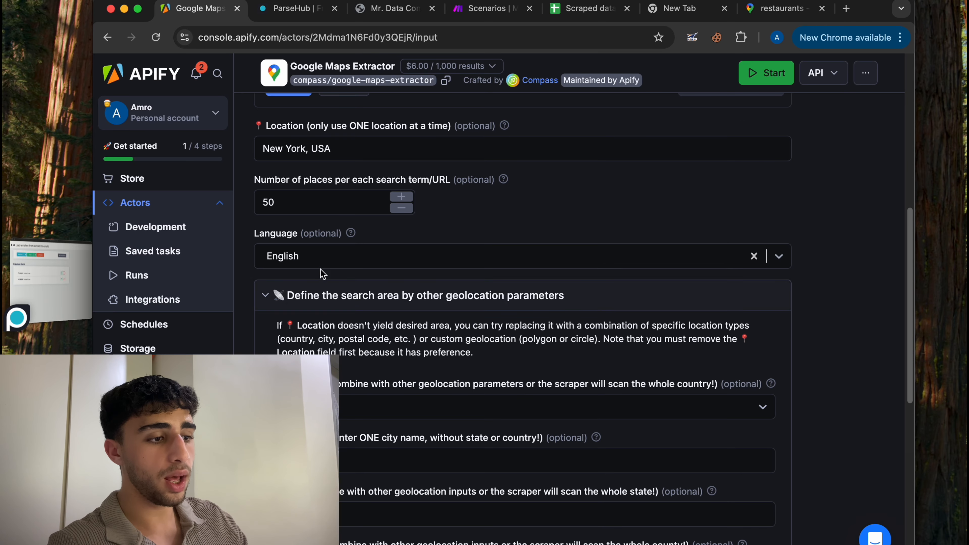
pyautogui.click(319, 293)
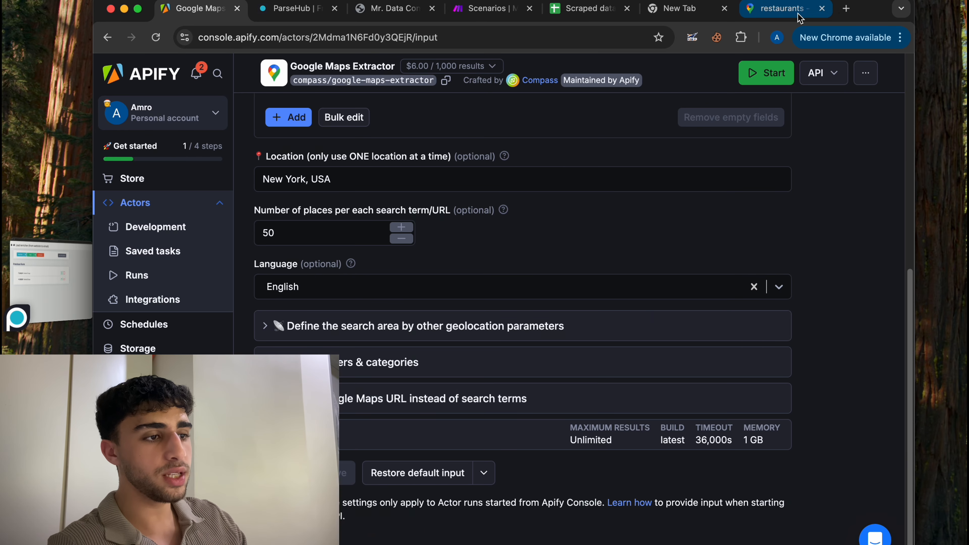
# Copy the Google Maps restaurant search URL and replace the existing URL in the extractor's Google Maps URL section with it.
pyautogui.click(778, 9)
pyautogui.tripleClick(233, 42)
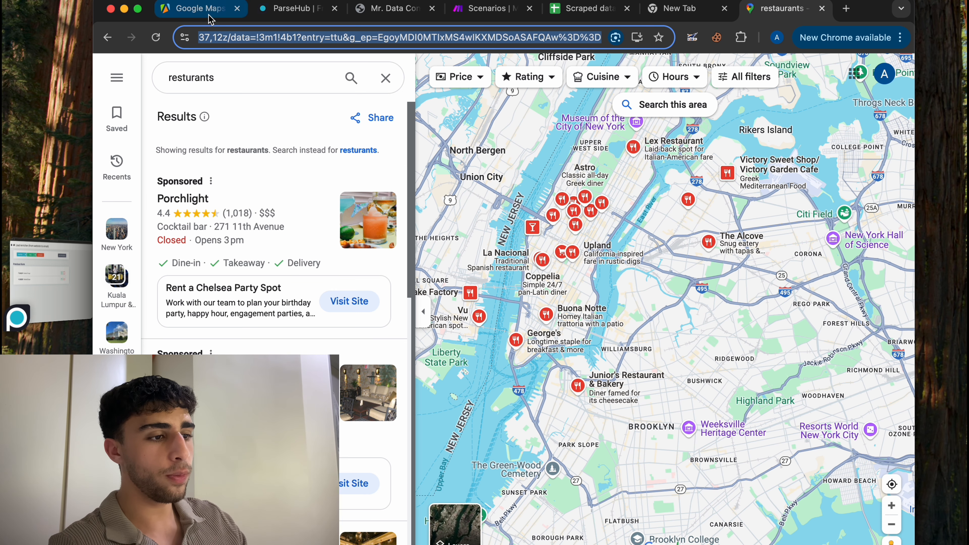
pyautogui.click(198, 9)
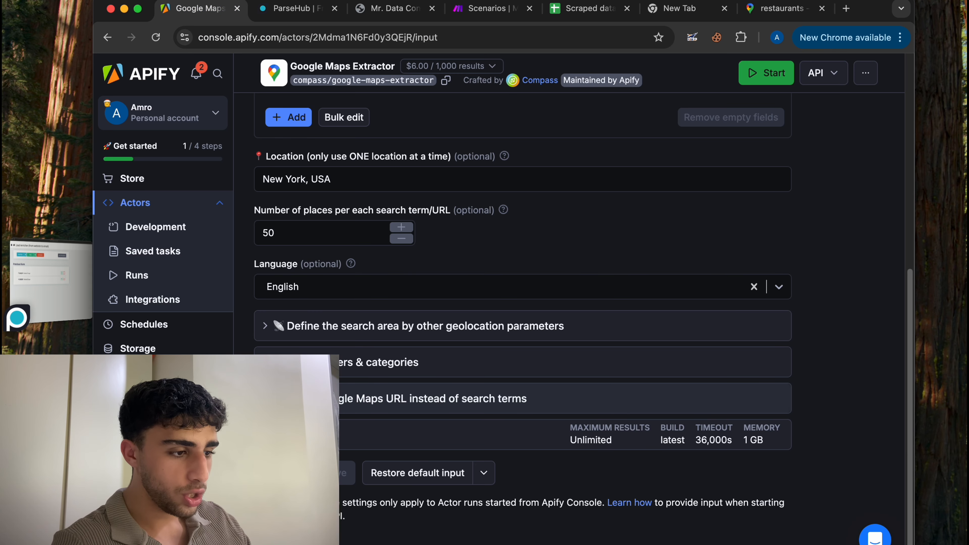
pyautogui.click(305, 398)
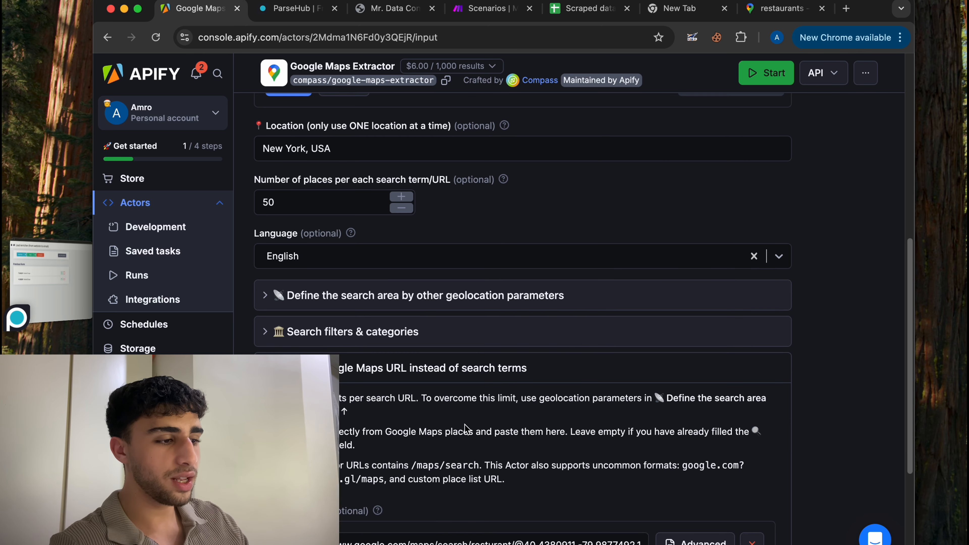
pyautogui.scroll(-3, 468, 428)
pyautogui.click(471, 483)
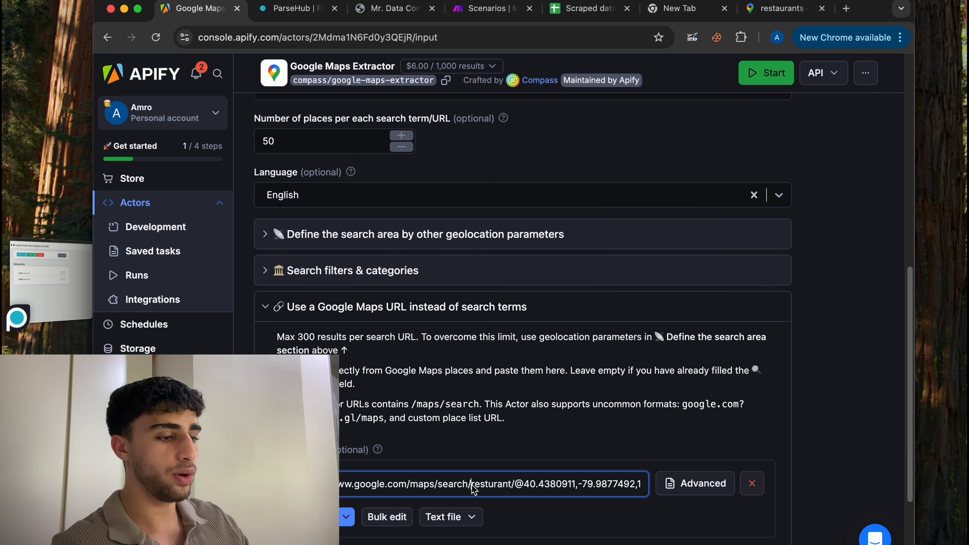
pyautogui.press('super+a')
pyautogui.press('super+v')
pyautogui.click(473, 458)
pyautogui.scroll(-1, 473, 457)
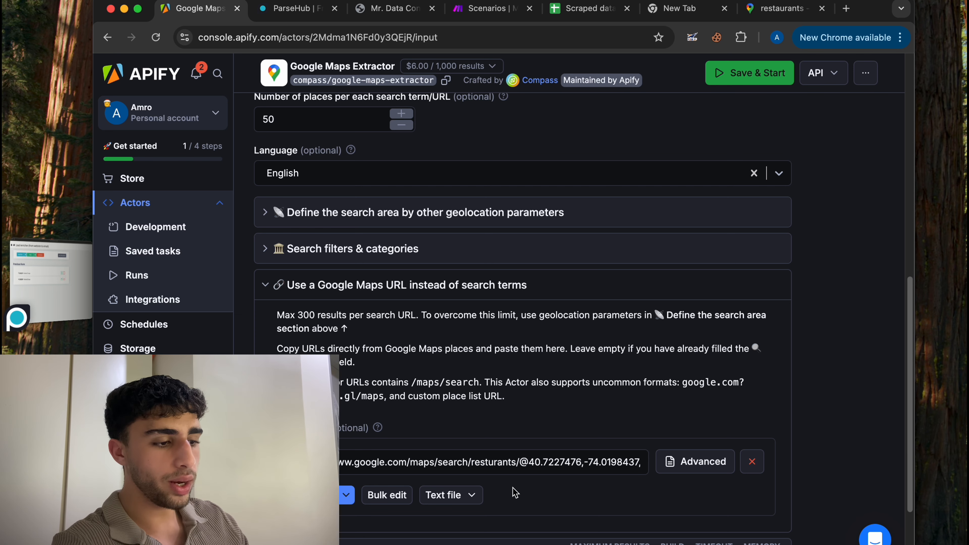
# Add an empty second Google Maps URL entry and remove it again.
pyautogui.click(314, 495)
pyautogui.scroll(-2, 454, 488)
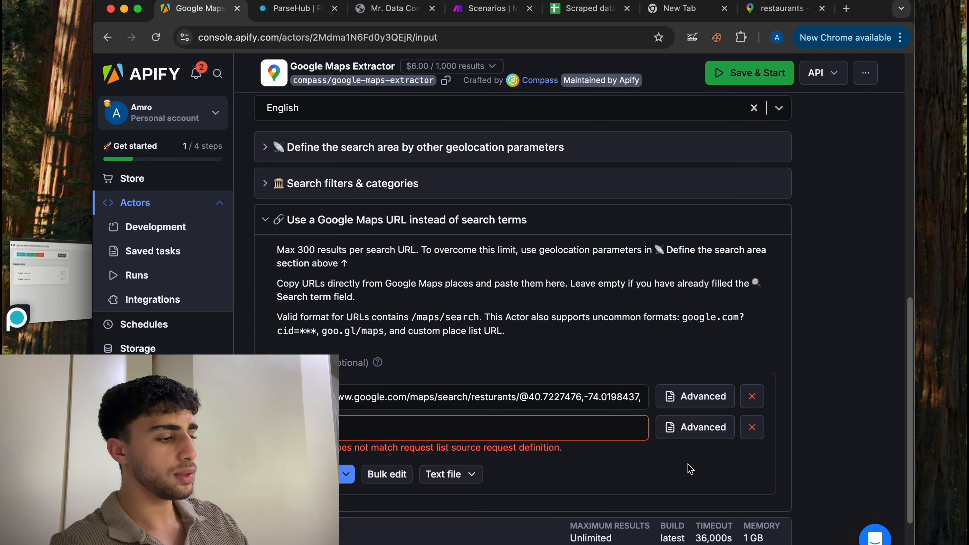
pyautogui.click(751, 437)
# Save the changed input and start a Google Maps Extractor run.
pyautogui.scroll(10, 275, 194)
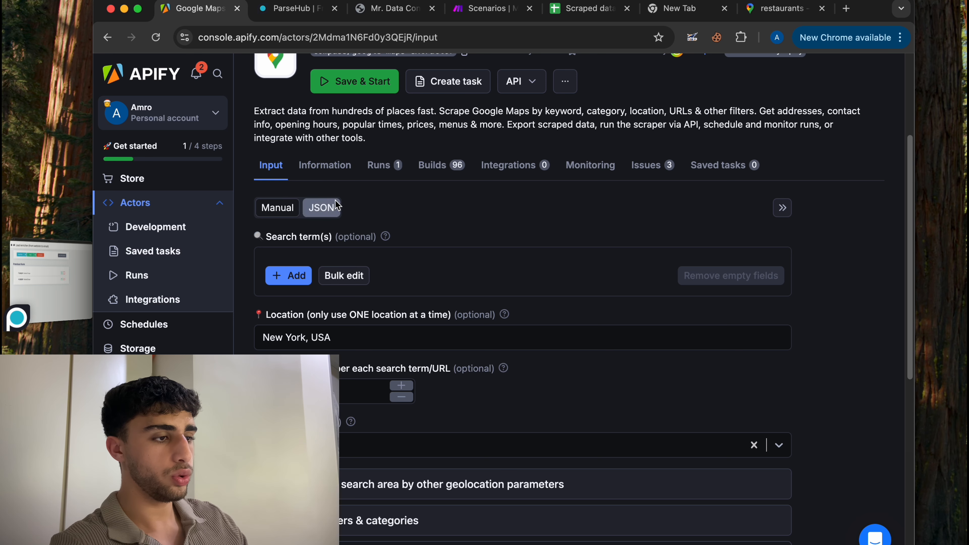
pyautogui.scroll(1, 337, 135)
pyautogui.scroll(4, 340, 114)
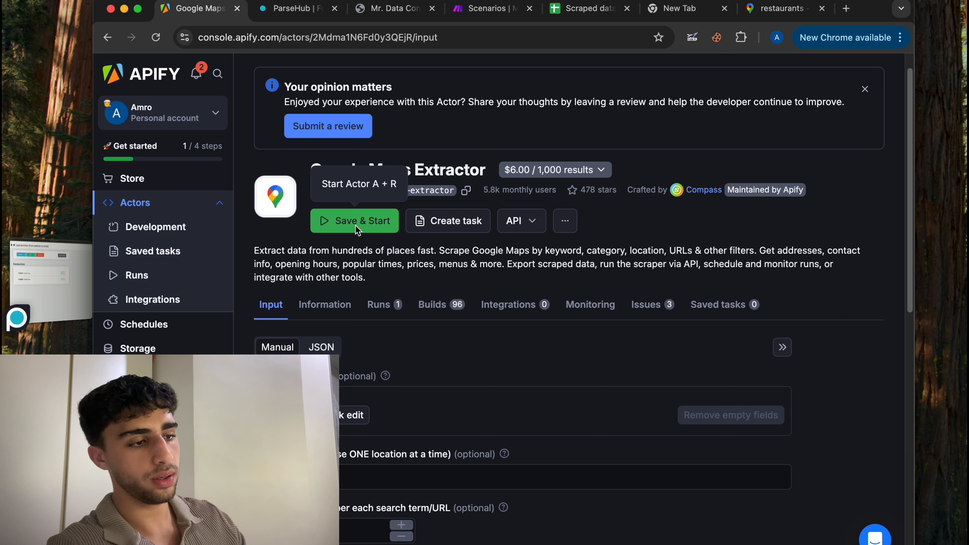
pyautogui.click(357, 230)
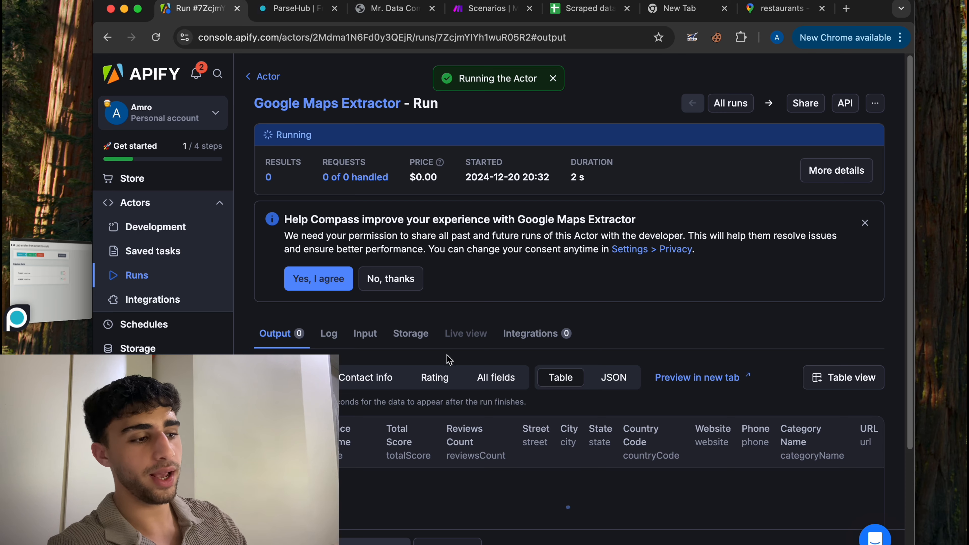
# Abort the running Google Maps Extractor run.
pyautogui.scroll(-4, 300, 339)
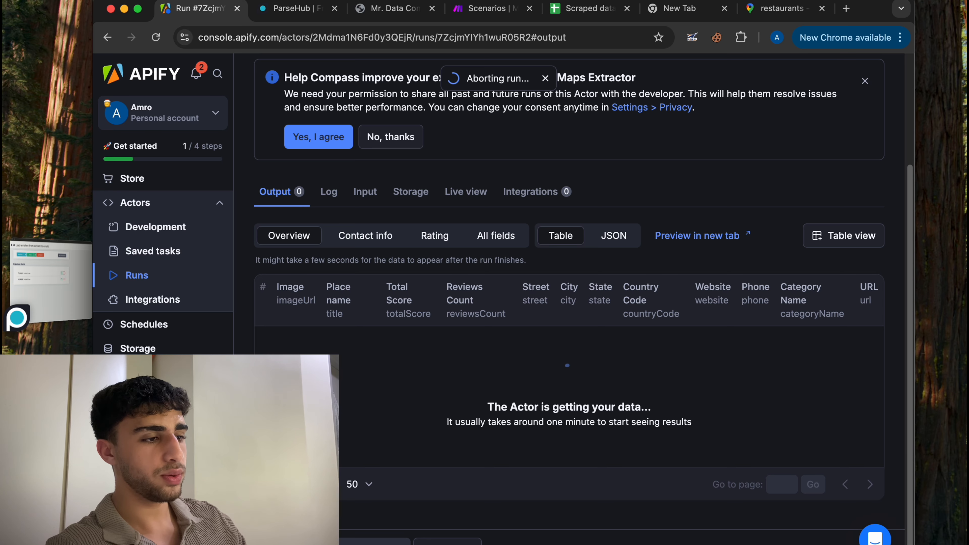
pyautogui.scroll(3, 343, 278)
pyautogui.scroll(1, 305, 214)
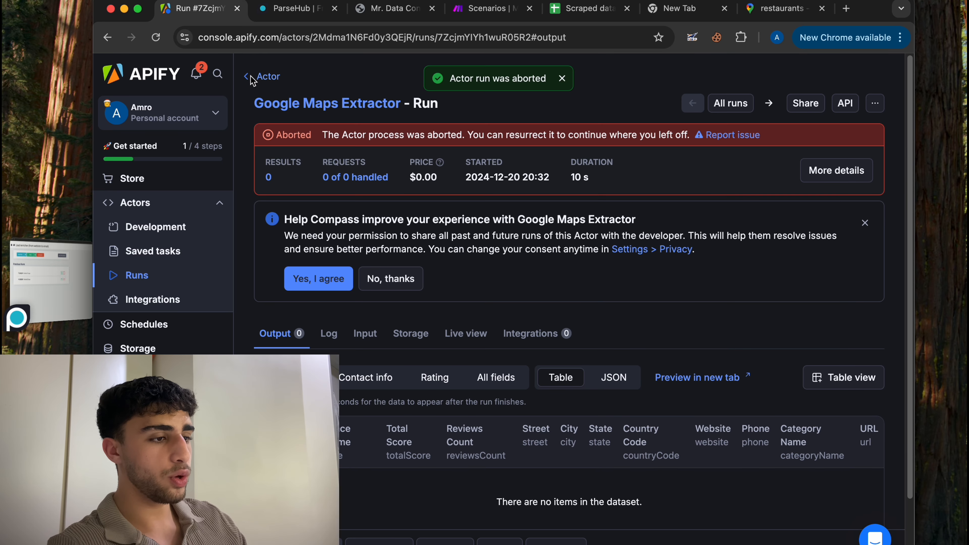
# Open the Actor's completed run from 2024-12-18 in its run history and examine the scraped restaurants in the output table.
pyautogui.click(271, 77)
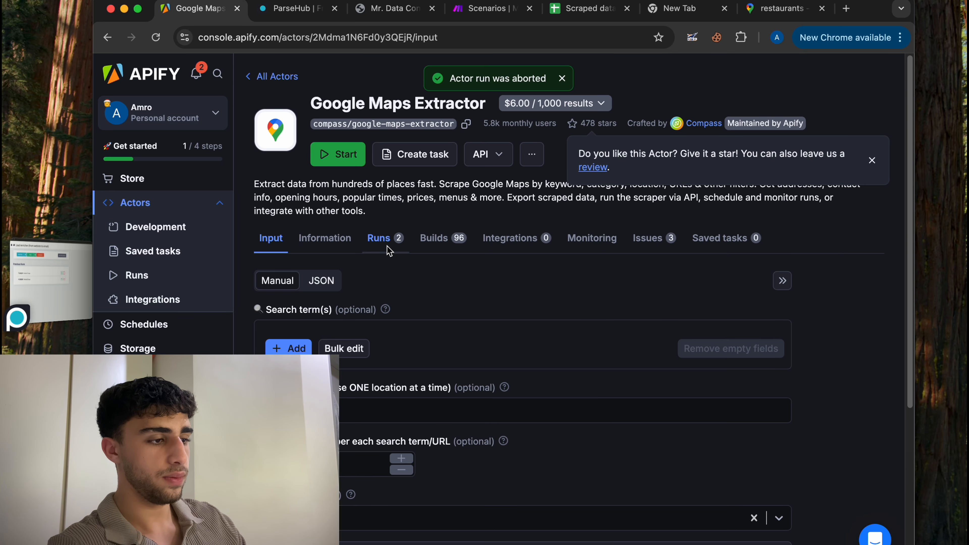
pyautogui.click(388, 248)
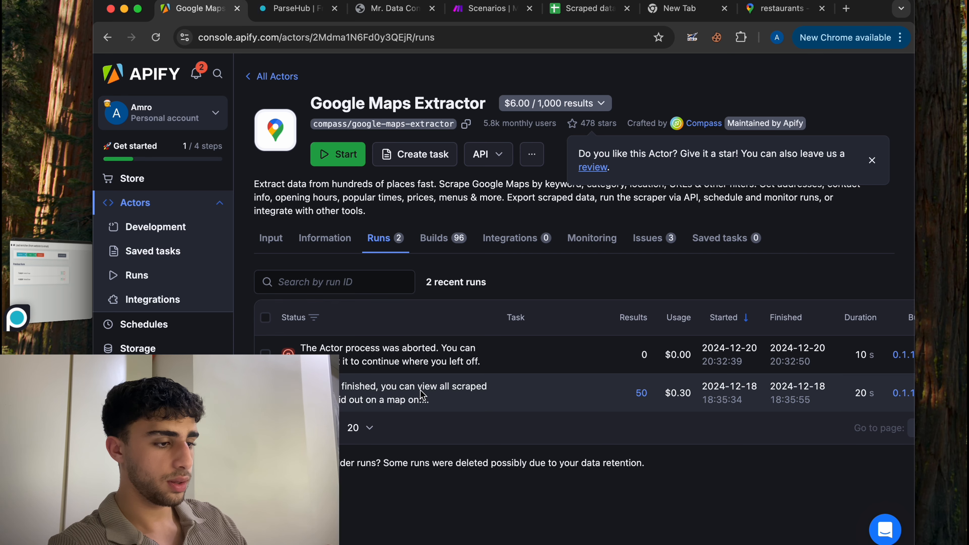
pyautogui.click(422, 396)
pyautogui.scroll(-2, 383, 393)
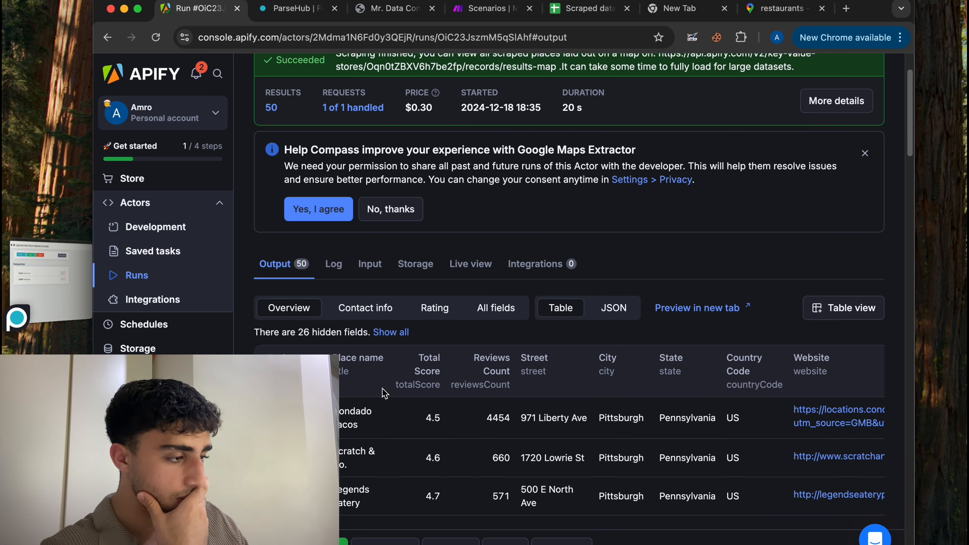
pyautogui.scroll(-5, 385, 391)
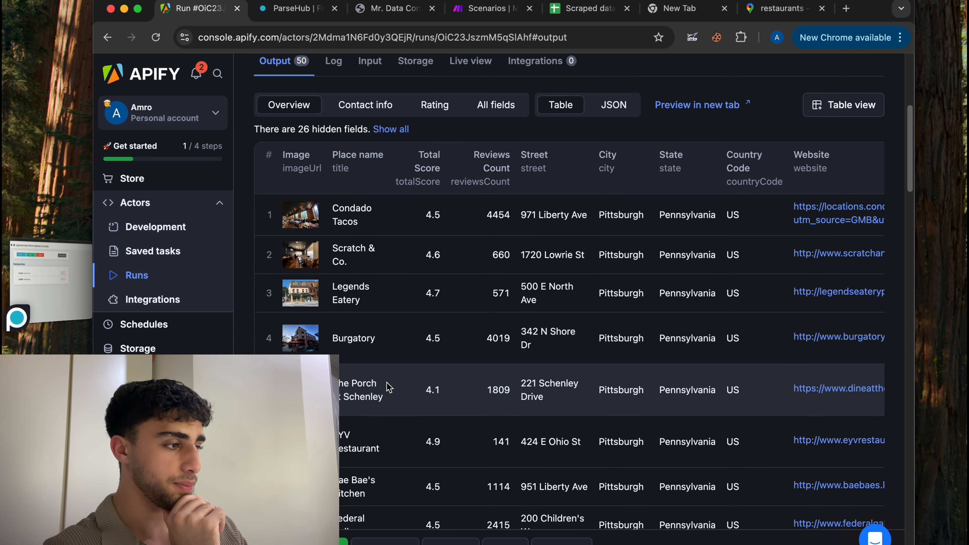
# Look over the scraped restaurants in the run's output table and open the dataset's export options.
pyautogui.scroll(-3, 387, 387)
pyautogui.scroll(5, 388, 388)
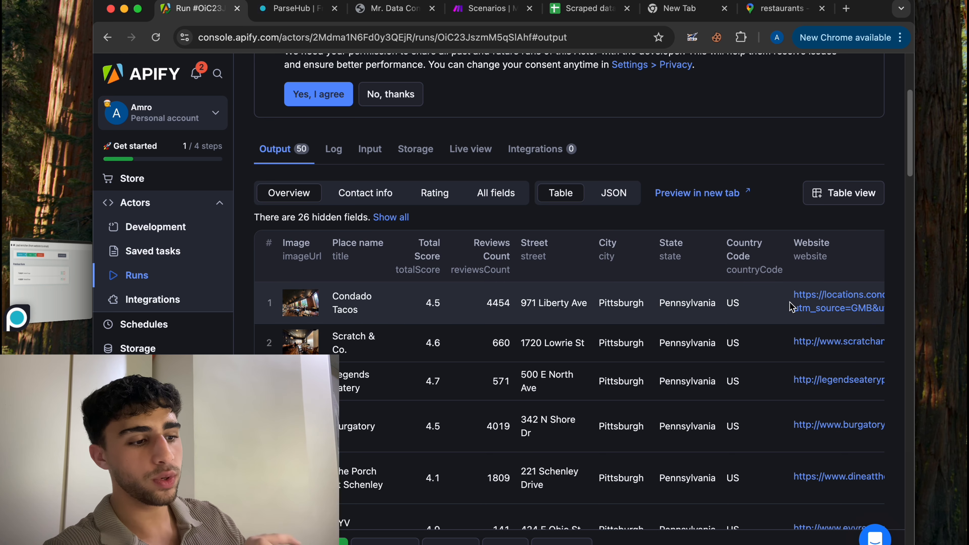
pyautogui.scroll(-3, 382, 385)
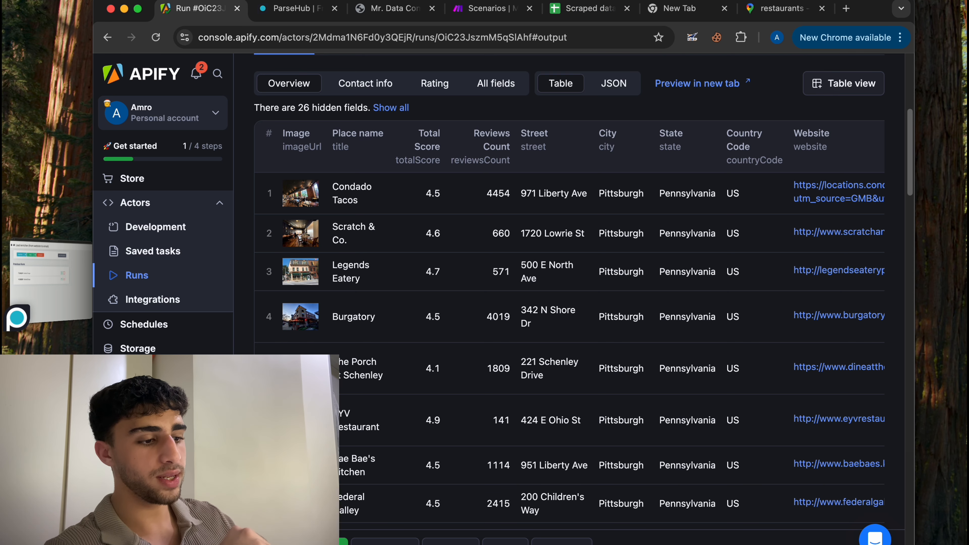
pyautogui.click(313, 542)
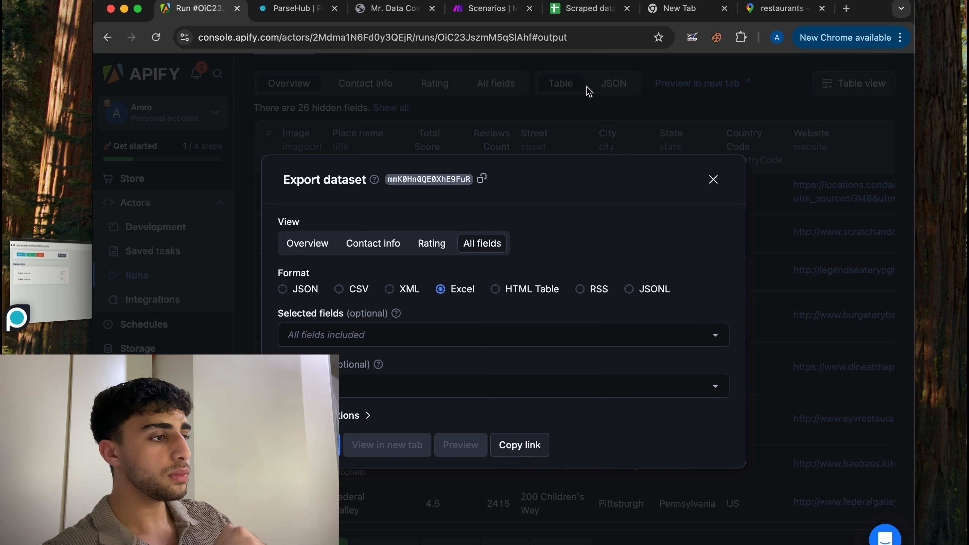
# Switch to the Scraped data Google Sheet, view the sheet holding the full raw export, and check where the file import command is.
pyautogui.click(584, 9)
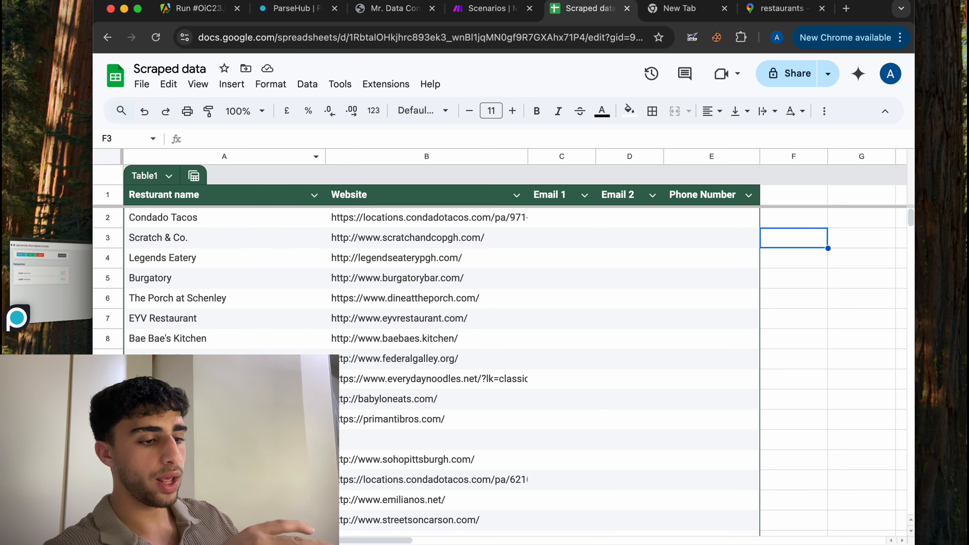
pyautogui.click(244, 544)
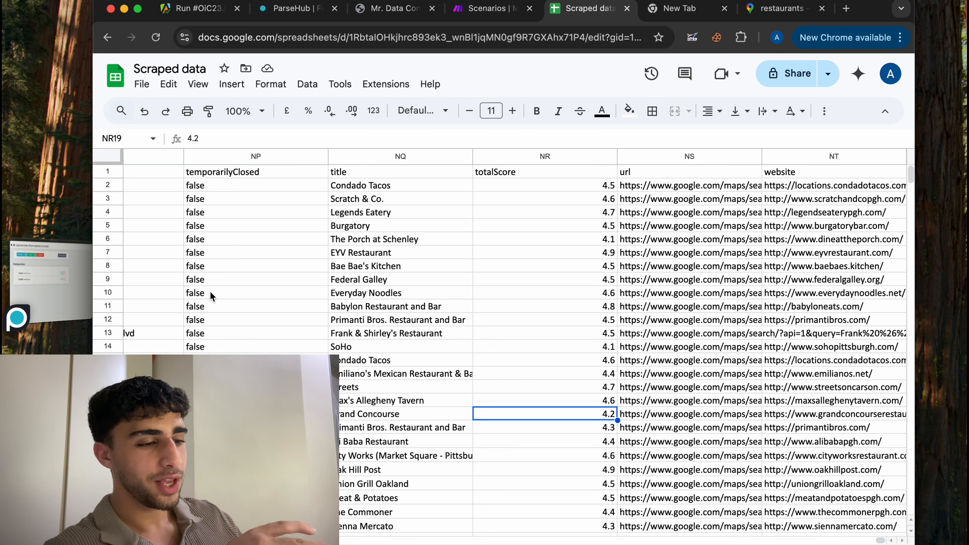
pyautogui.click(212, 296)
pyautogui.hscroll(-15, 202, 275)
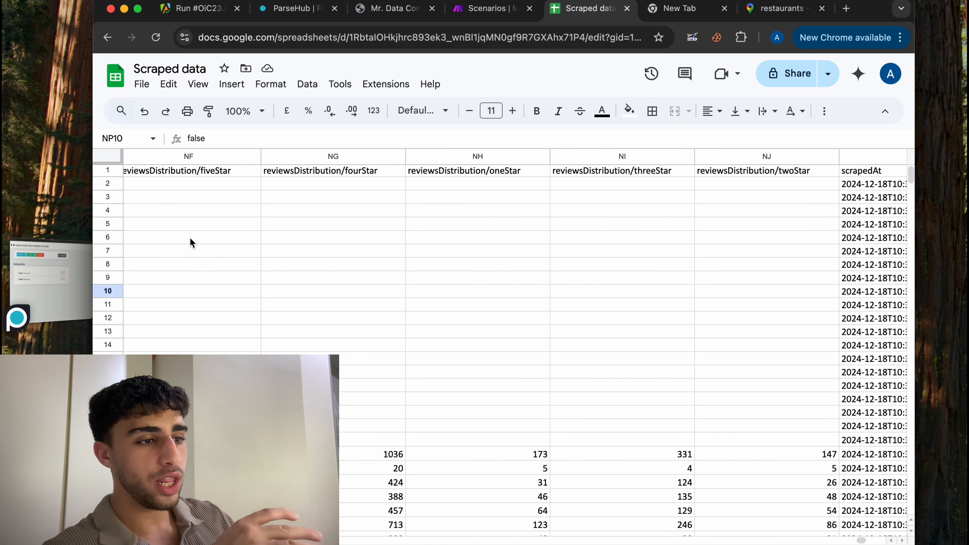
pyautogui.click(142, 84)
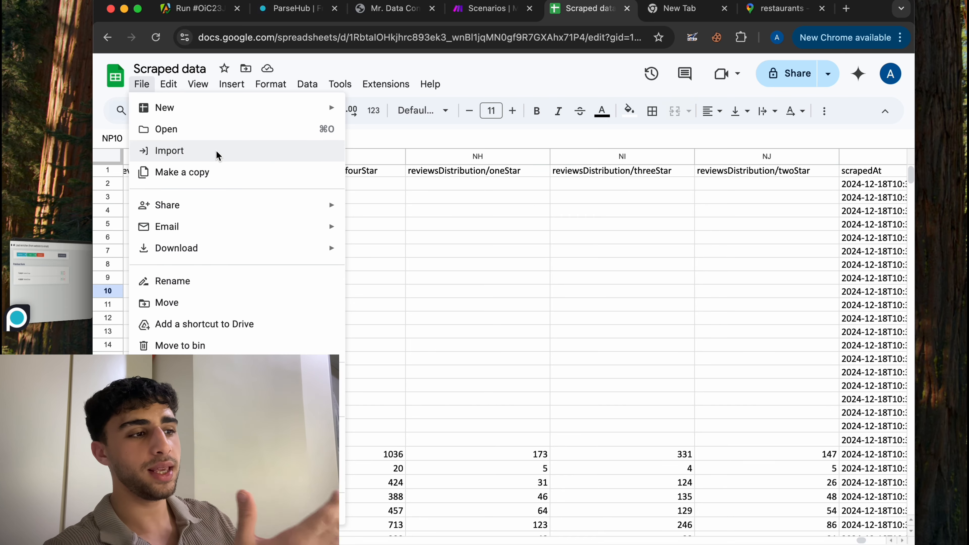
pyautogui.click(542, 252)
pyautogui.hscroll(-2, 282, 277)
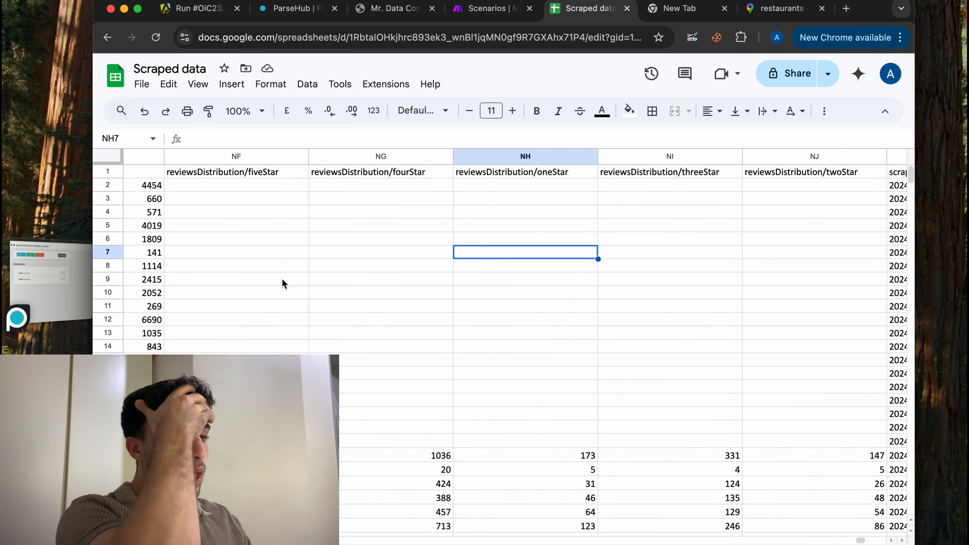
# Look across the raw export's columns and select the title and website columns together.
pyautogui.hscroll(-15, 282, 280)
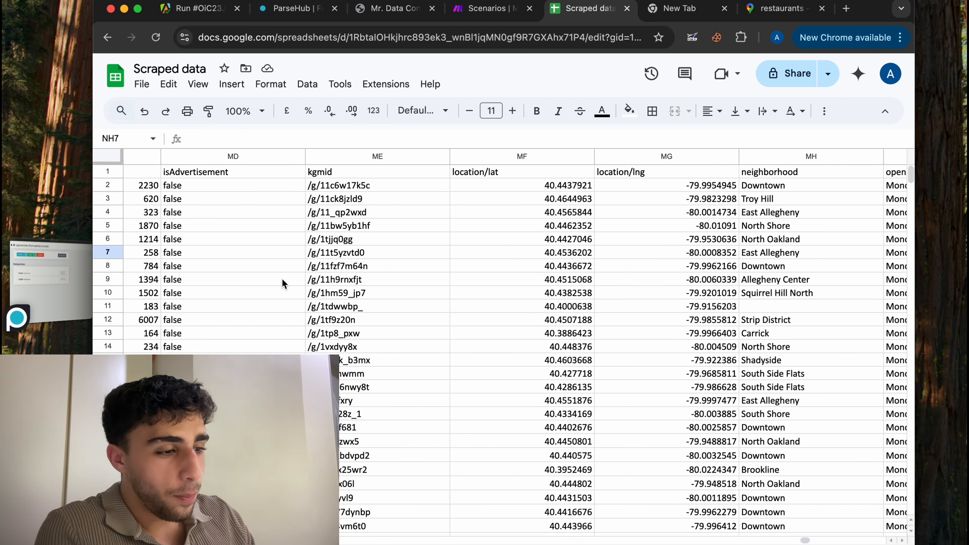
pyautogui.hscroll(-20, 282, 279)
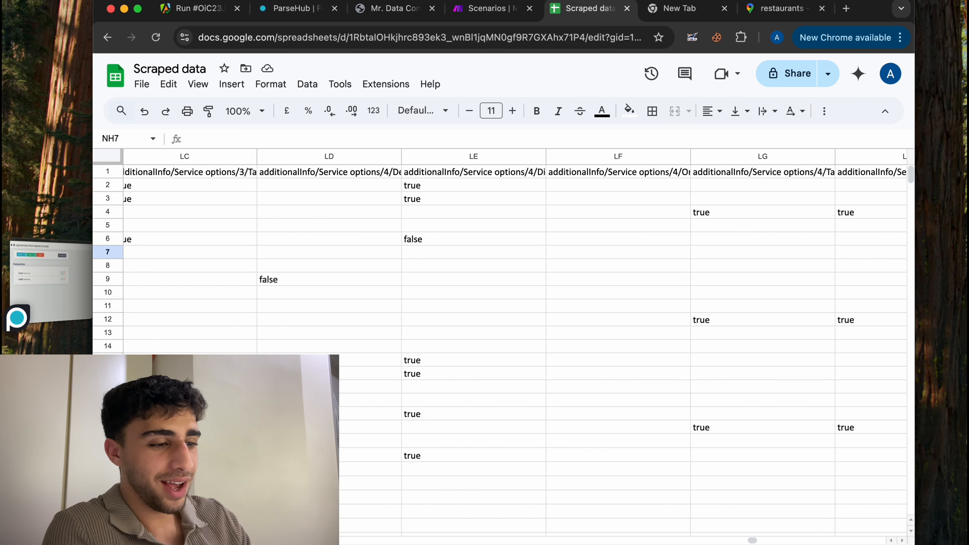
pyautogui.hscroll(-20, 283, 279)
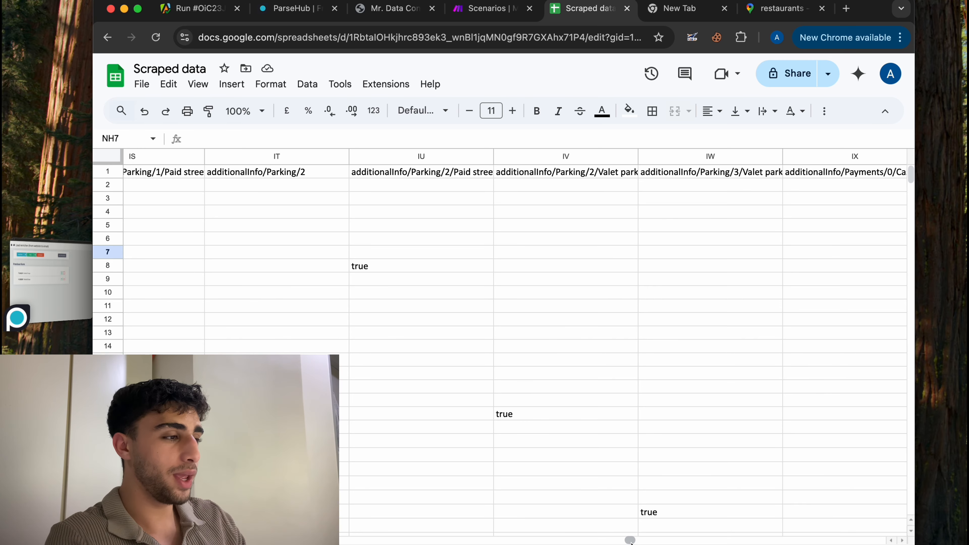
pyautogui.moveTo(631, 540); pyautogui.dragTo(848, 539)
pyautogui.moveTo(870, 542); pyautogui.dragTo(883, 543)
pyautogui.click(382, 177)
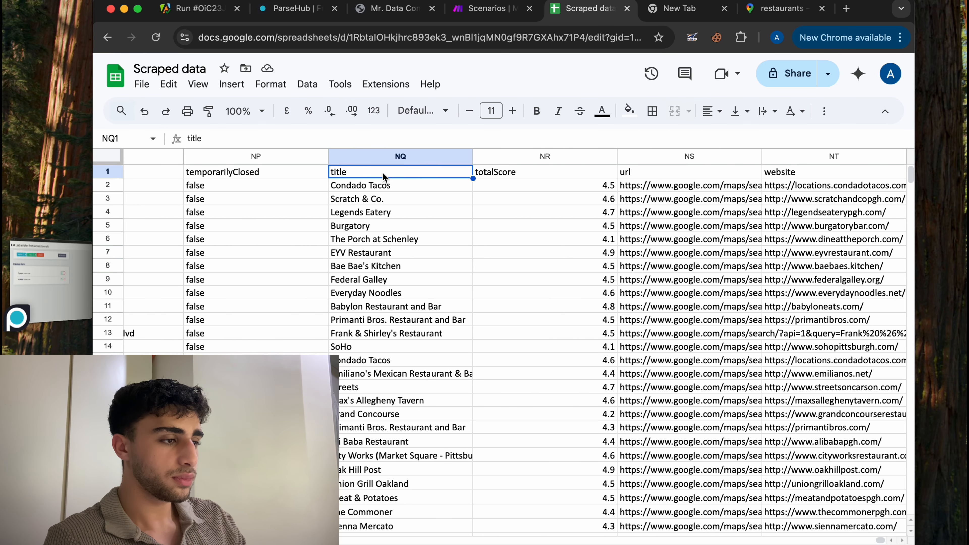
pyautogui.click(387, 156)
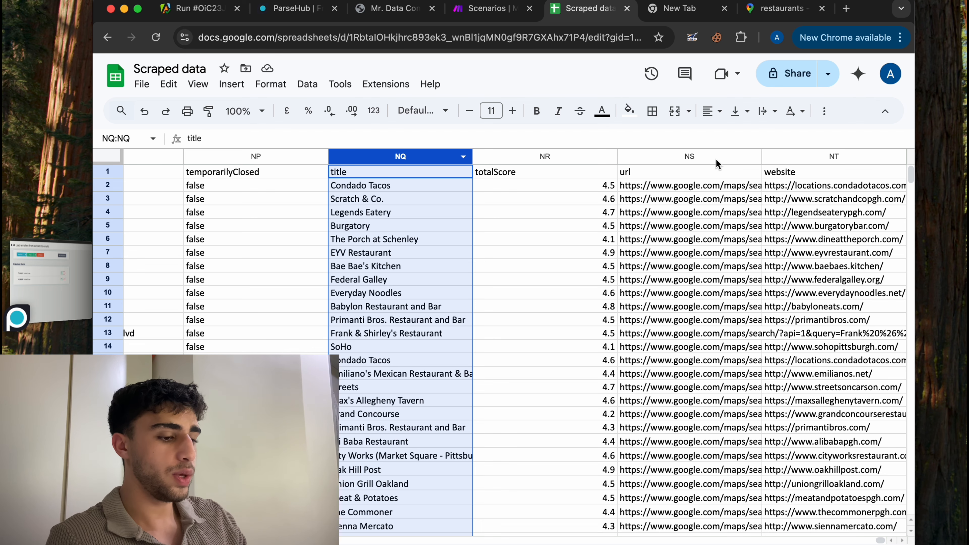
pyautogui.keyDown('super'); pyautogui.click(795, 157); pyautogui.keyUp('super')
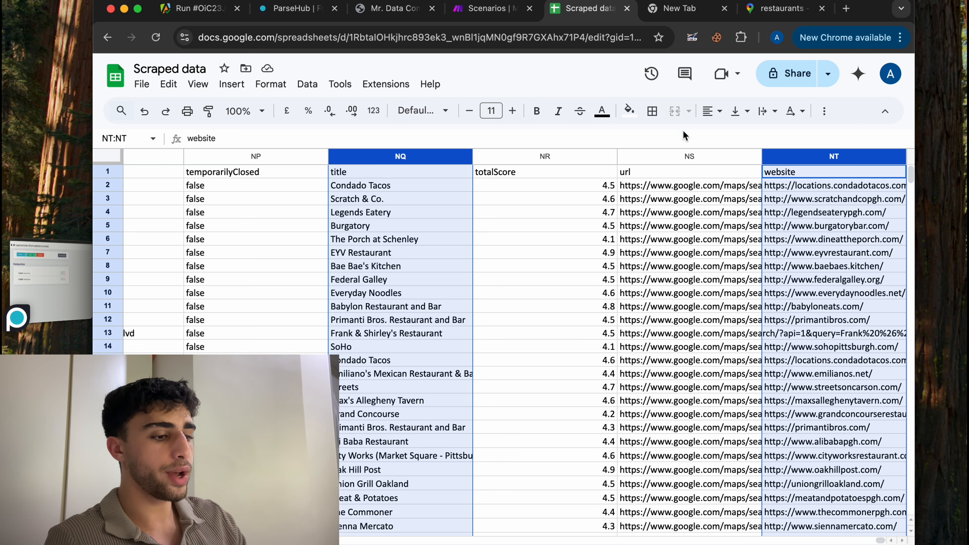
# Return to the sheet with Table1 and go through its headers: Resturant name, Website, Email 1, Email 2 and Phone Number.
pyautogui.click(214, 544)
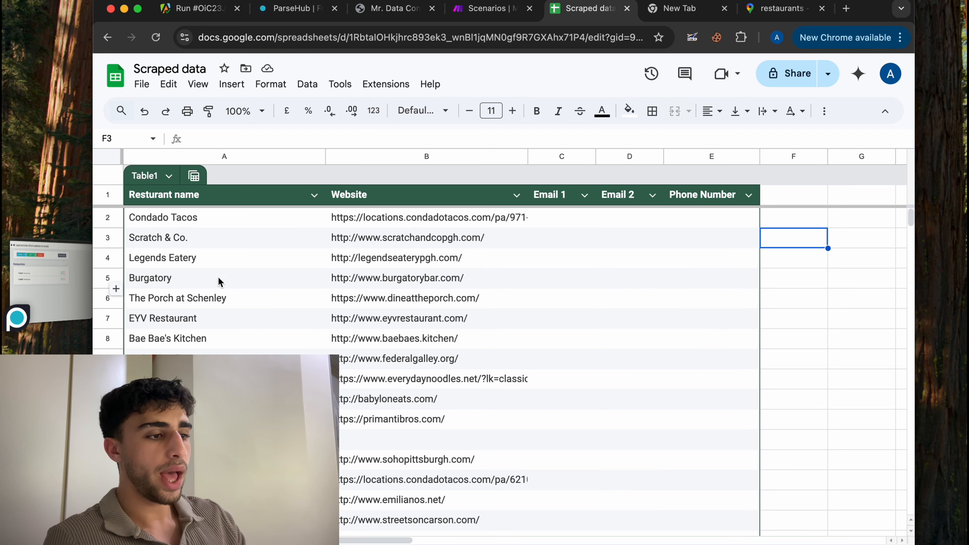
pyautogui.click(261, 293)
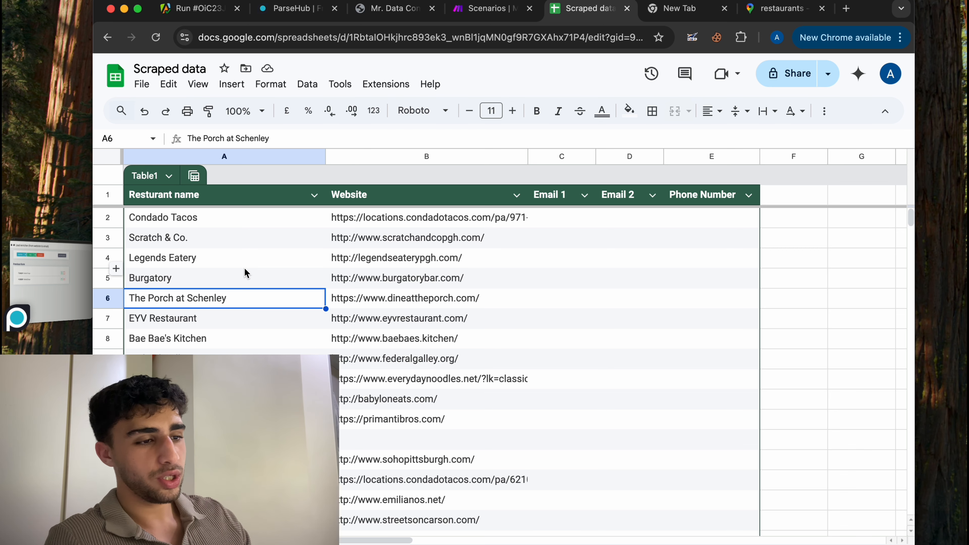
pyautogui.click(181, 203)
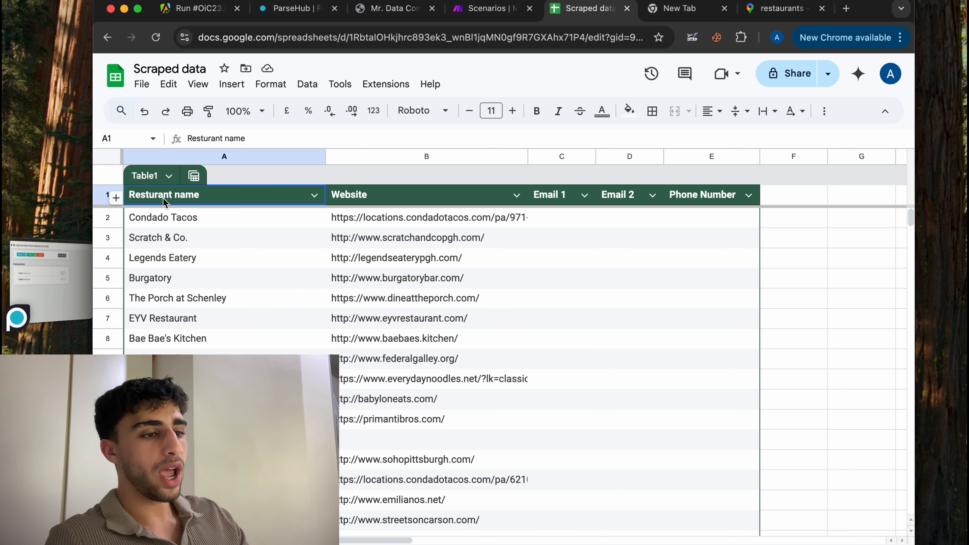
pyautogui.click(352, 198)
pyautogui.click(553, 198)
pyautogui.click(618, 196)
pyautogui.click(679, 193)
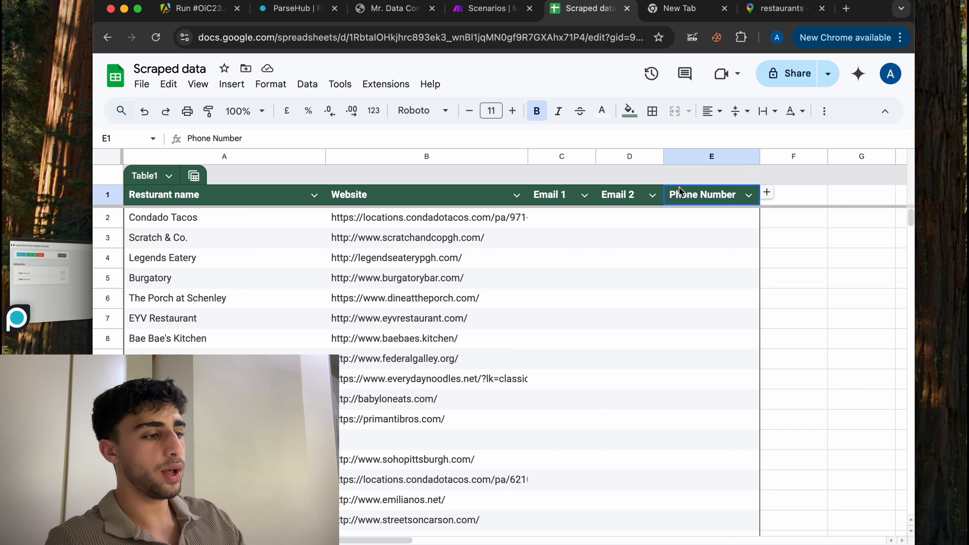
# Highlight the Email 1, Email 2 and Phone Number headers with the empty cells below them, leaving the data unedited.
pyautogui.click(591, 256)
pyautogui.click(573, 194)
pyautogui.moveTo(571, 189); pyautogui.dragTo(723, 243)
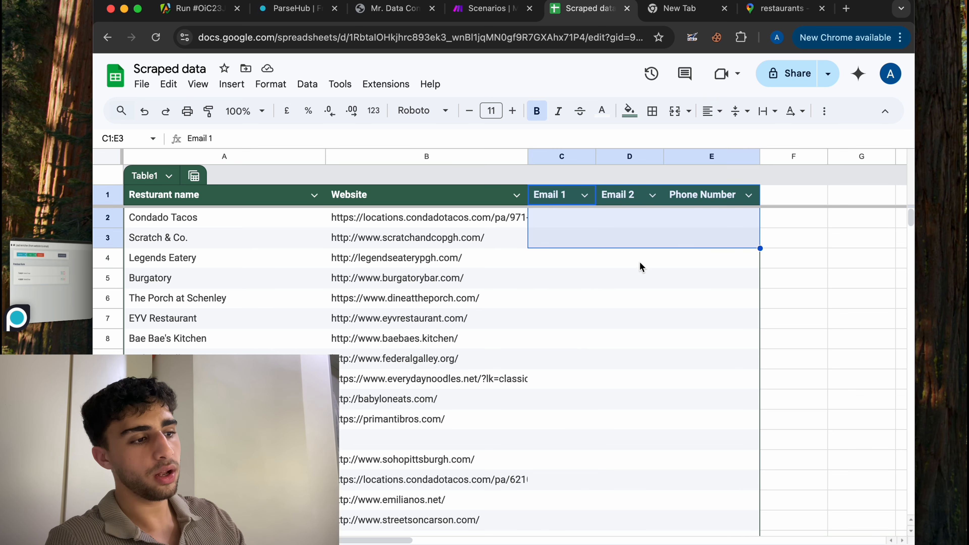
pyautogui.rightClick(541, 219)
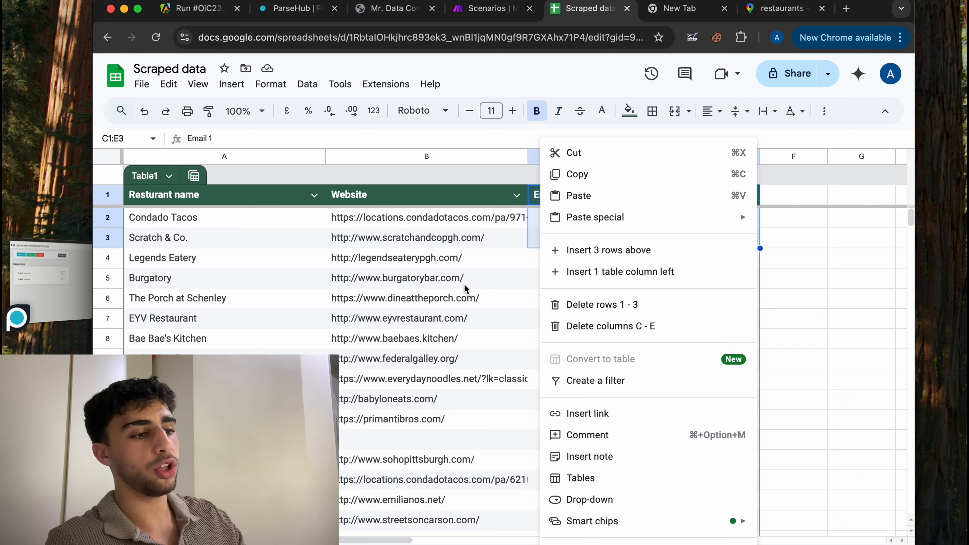
pyautogui.click(455, 287)
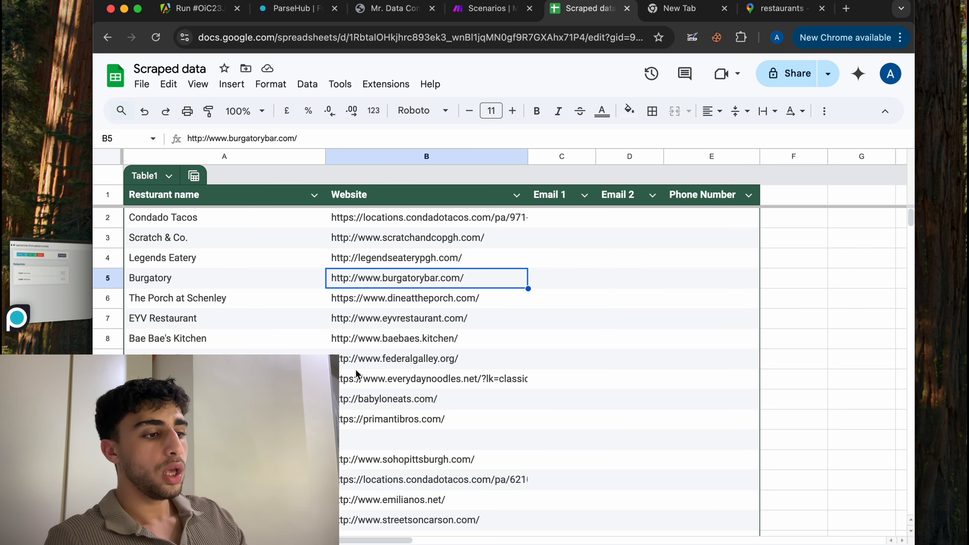
# Look through the restaurant list past its last row and return to its first entries.
pyautogui.scroll(-15, 358, 373)
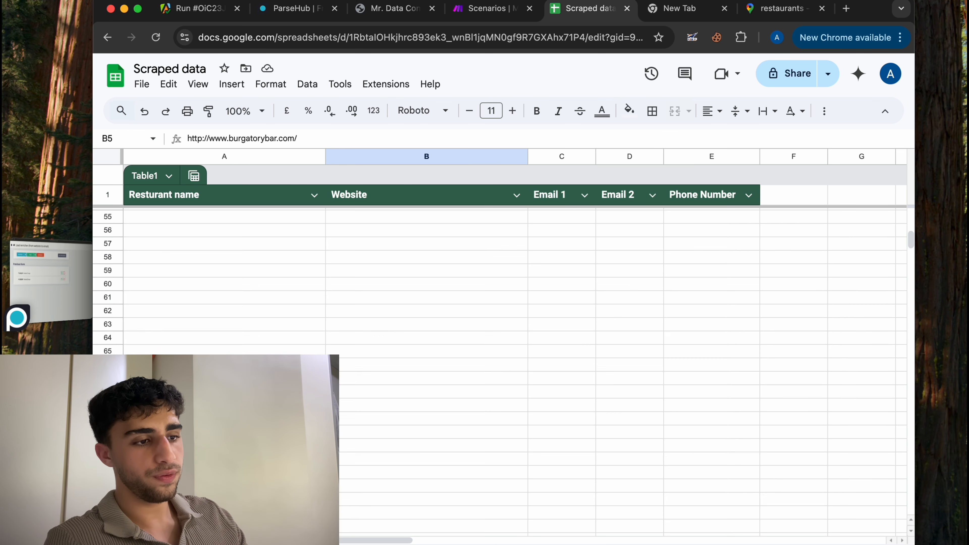
pyautogui.scroll(8, 305, 376)
pyautogui.click(305, 376)
pyautogui.scroll(10, 305, 377)
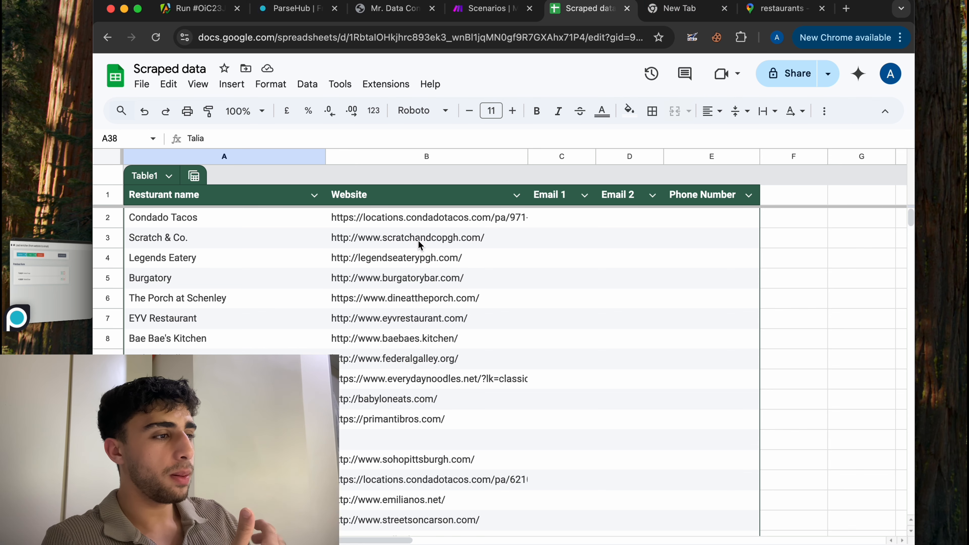
# Switch to Make and open the Collect enriched data and Send Lead for enriching scenarios in separate browser tabs.
pyautogui.click(485, 16)
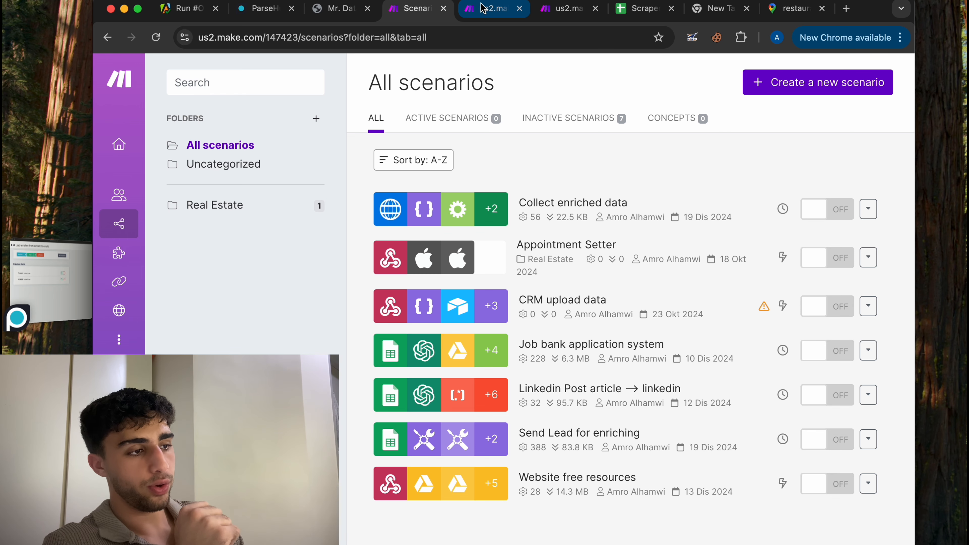
pyautogui.click(494, 7)
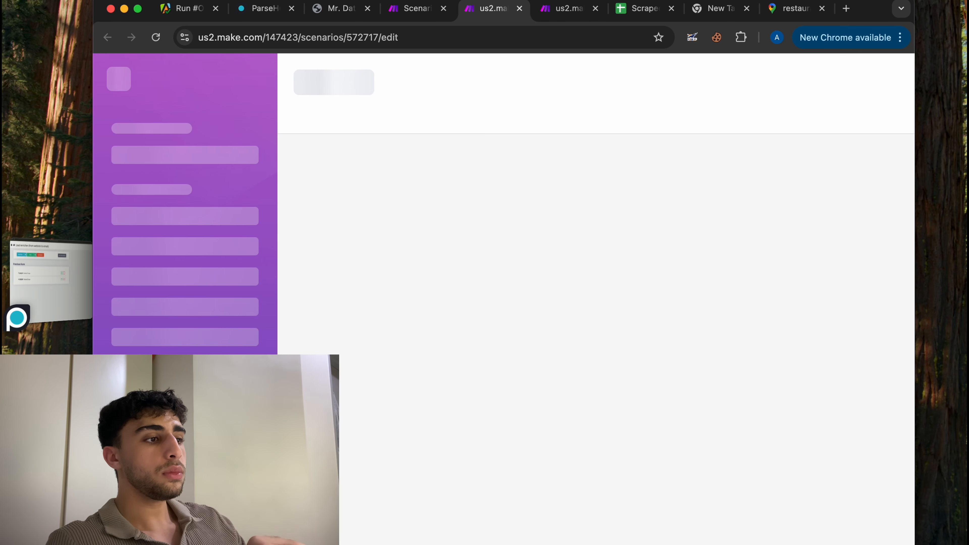
pyautogui.click(557, 8)
pyautogui.click(509, 14)
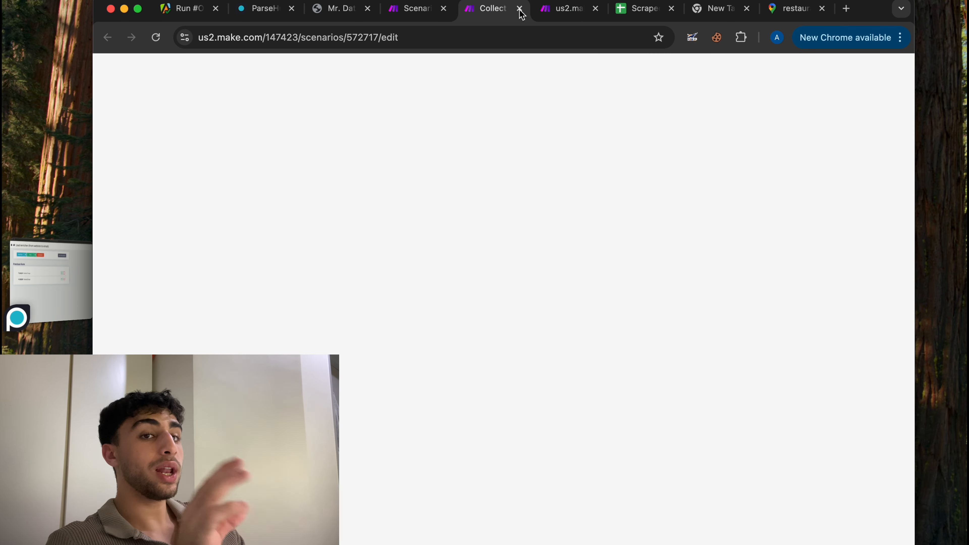
pyautogui.click(559, 8)
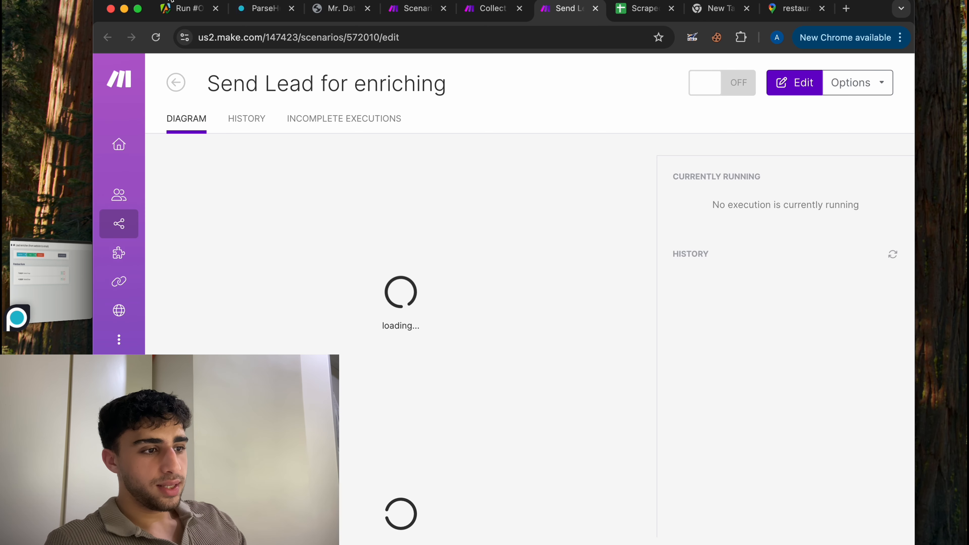
# Return to the Google Maps Extractor run in Apify and close the dataset export dialog.
pyautogui.click(183, 9)
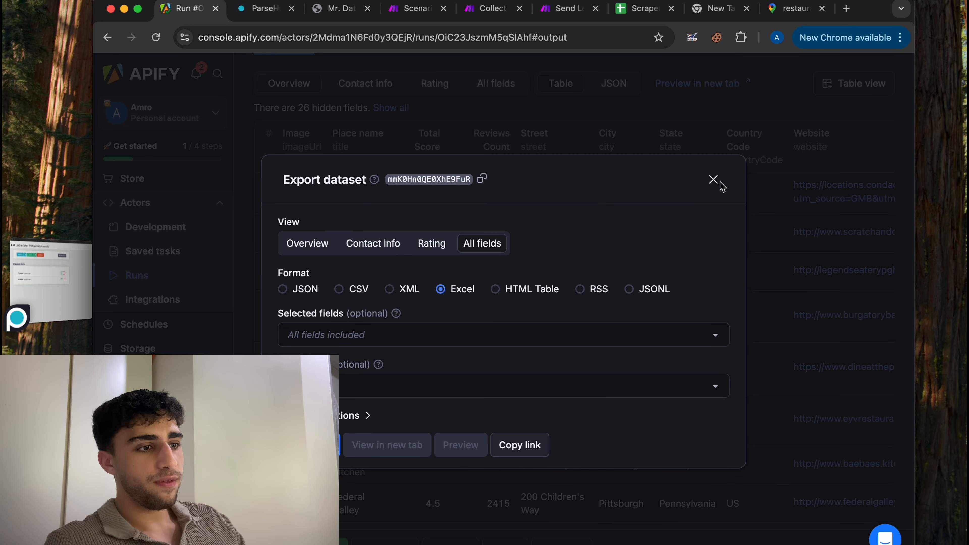
pyautogui.click(713, 179)
pyautogui.scroll(7, 381, 255)
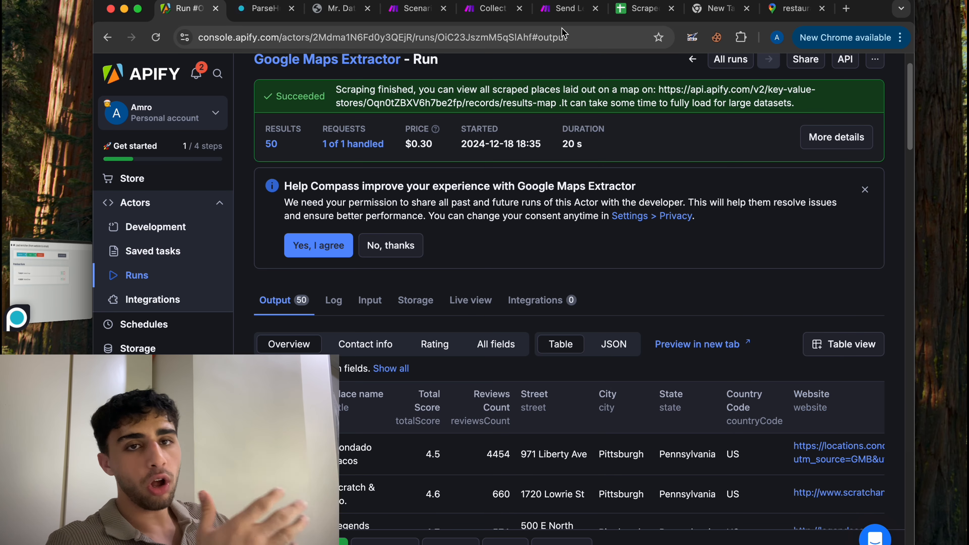
# Open the Send Lead for enriching scenario in Make and inspect the settings of its Google Sheets module.
pyautogui.click(559, 12)
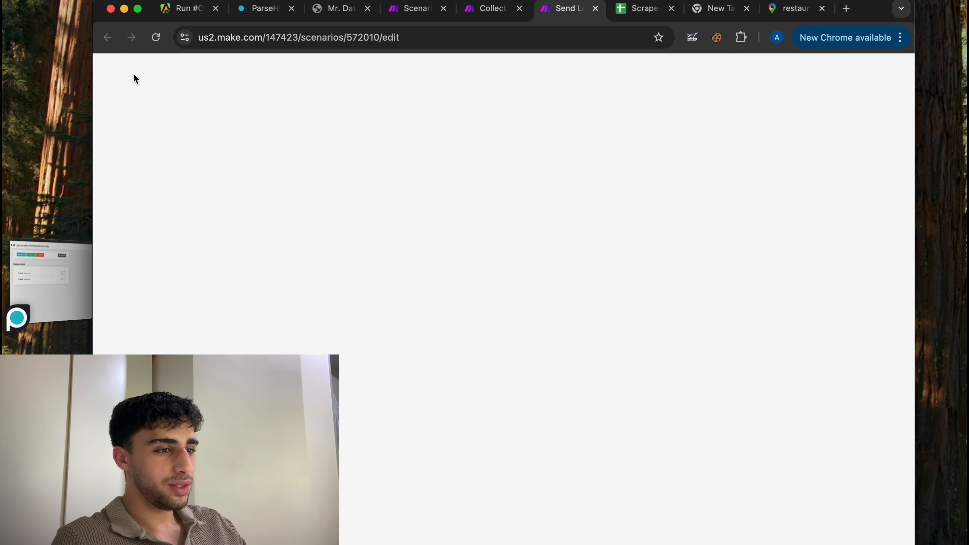
pyautogui.click(151, 43)
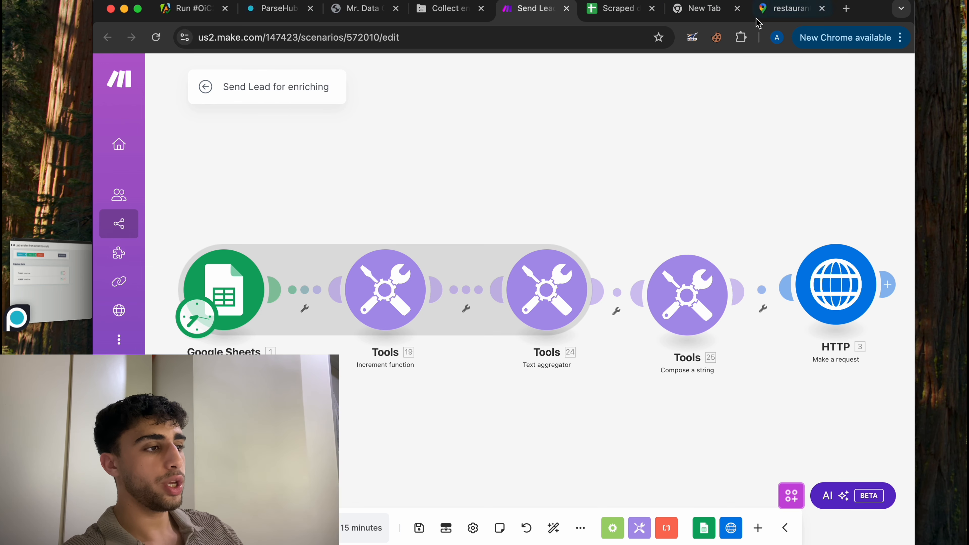
pyautogui.click(778, 8)
pyautogui.click(617, 9)
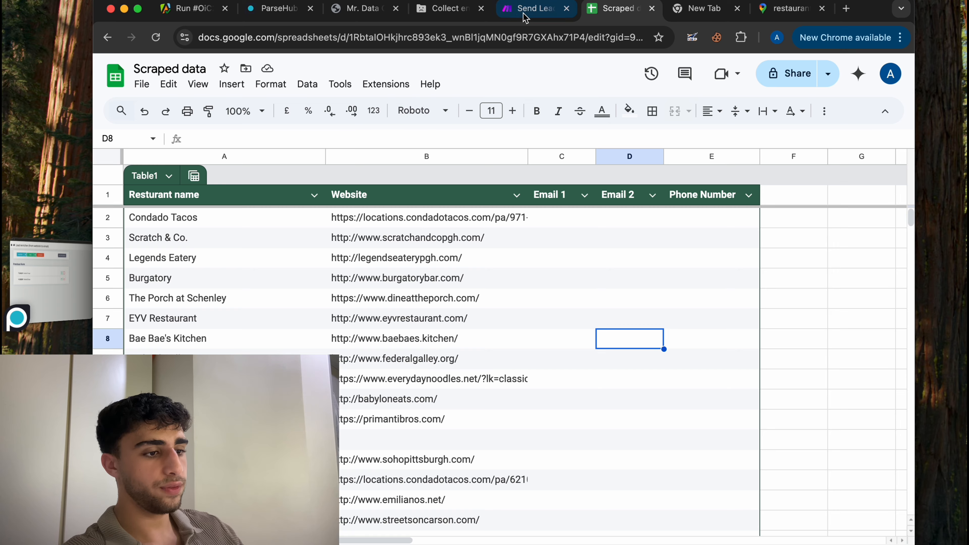
pyautogui.click(535, 8)
pyautogui.click(226, 266)
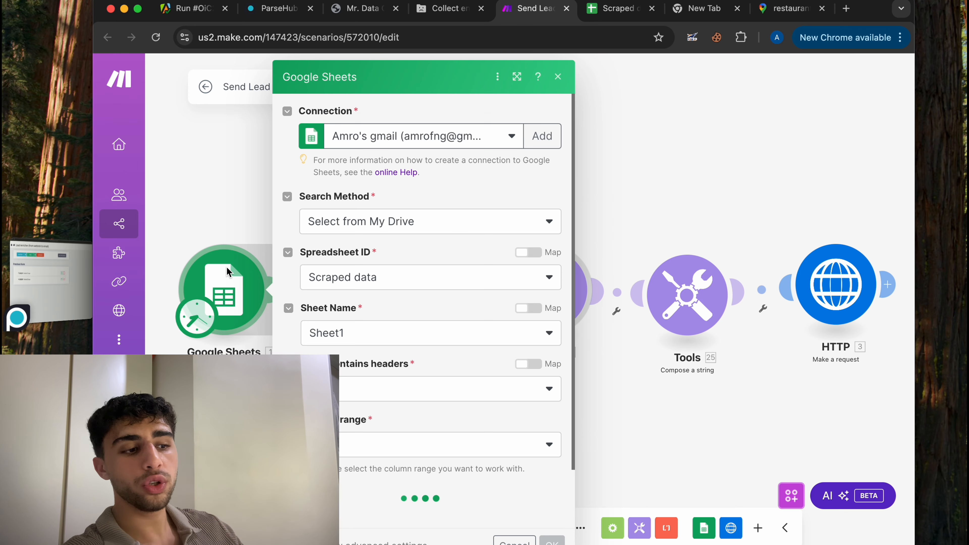
pyautogui.click(634, 168)
# Switch to the Scraped data spreadsheet and select the whole Website column.
pyautogui.click(617, 8)
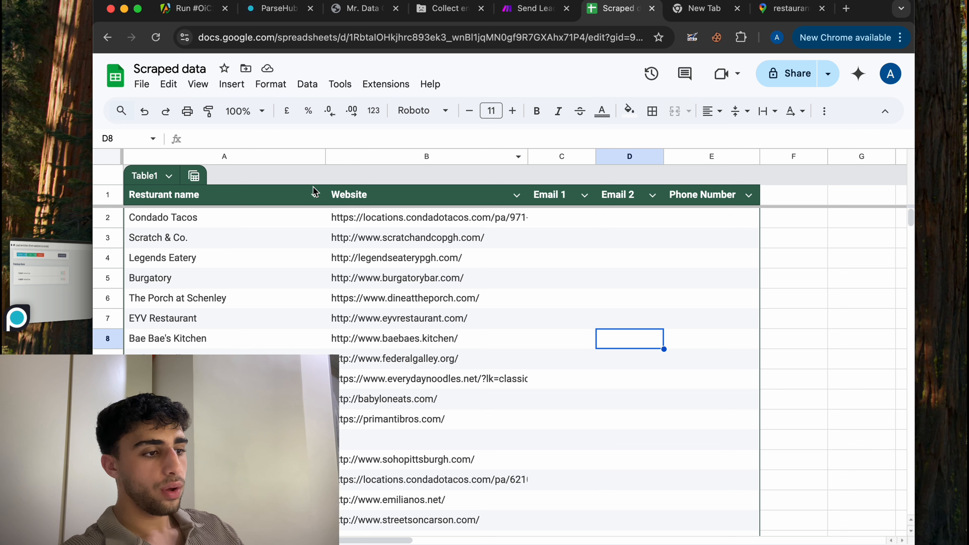
pyautogui.click(374, 195)
pyautogui.click(385, 162)
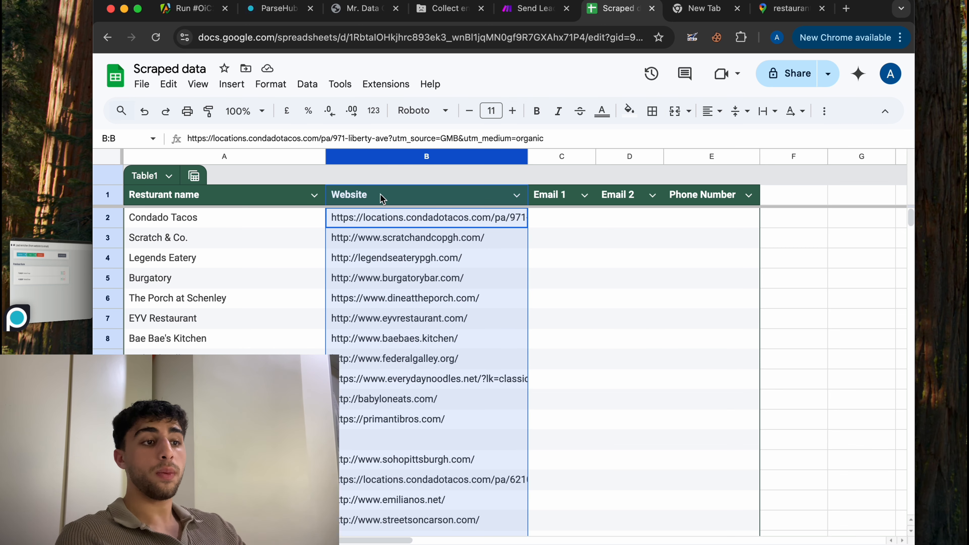
# Switch to the Send Lead for enriching scenario in Make and unlink the HTTP module from the Compose a string module.
pyautogui.click(538, 8)
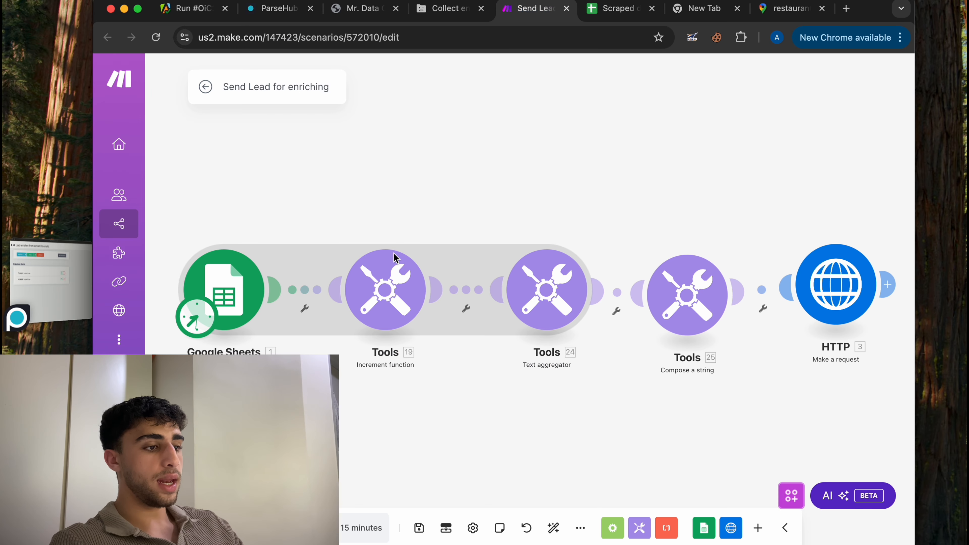
pyautogui.moveTo(402, 232); pyautogui.dragTo(366, 201)
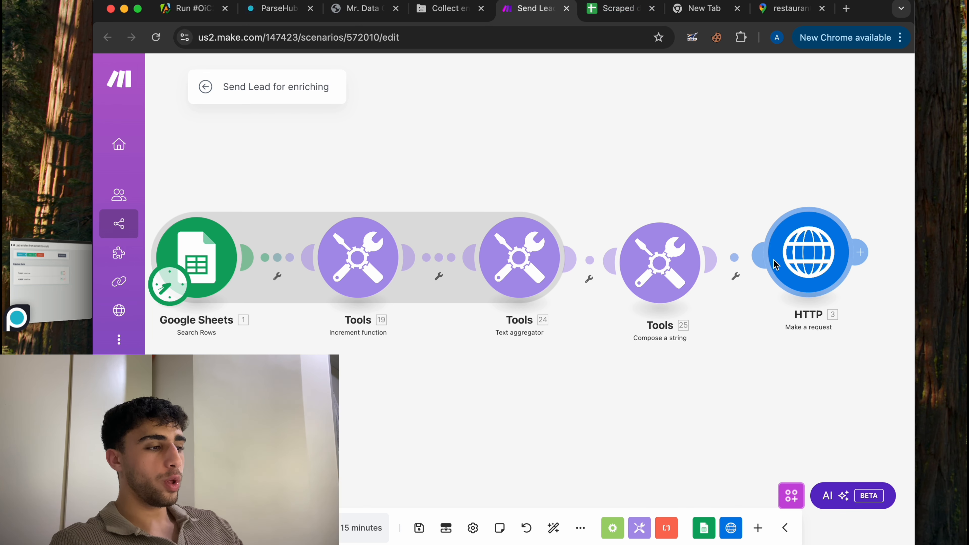
pyautogui.moveTo(775, 263); pyautogui.dragTo(790, 246)
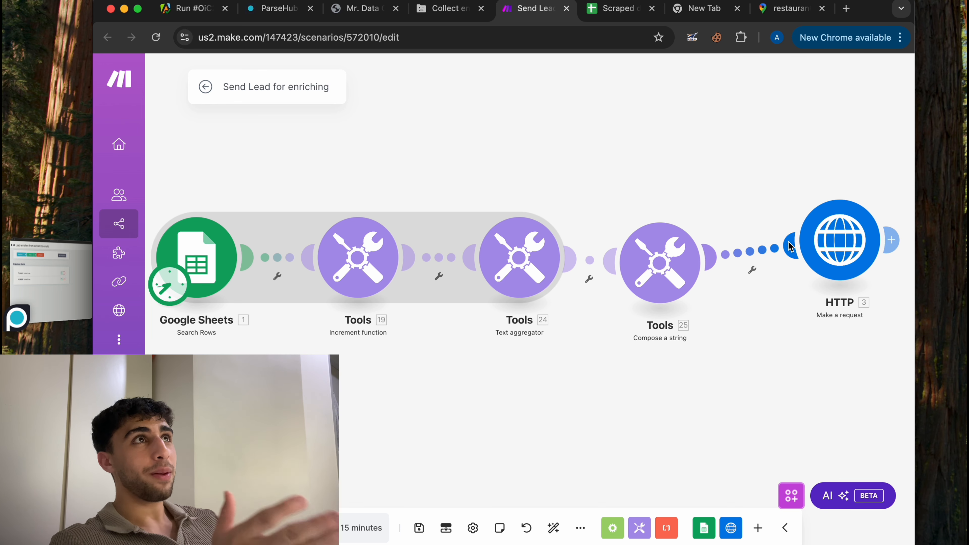
pyautogui.click(752, 270)
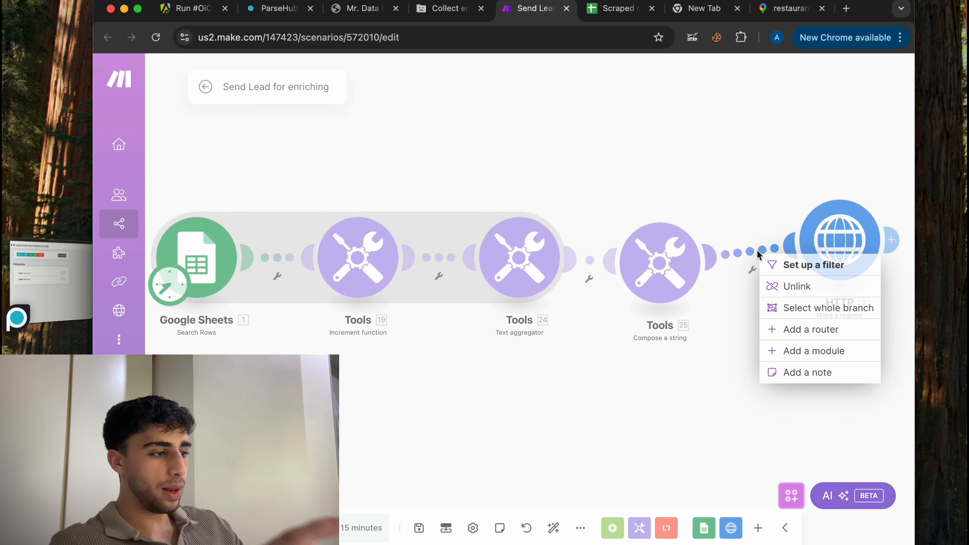
pyautogui.click(796, 285)
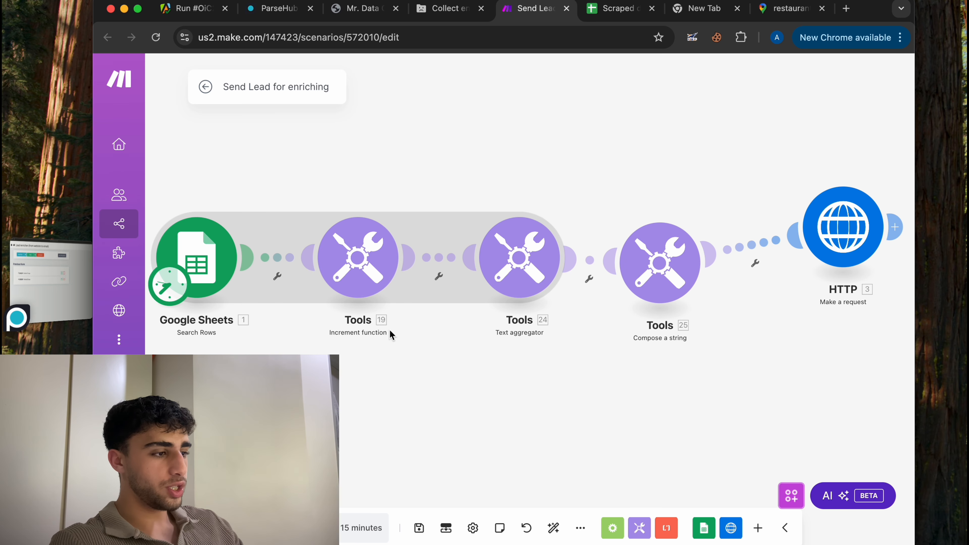
pyautogui.click(747, 246)
pyautogui.click(767, 280)
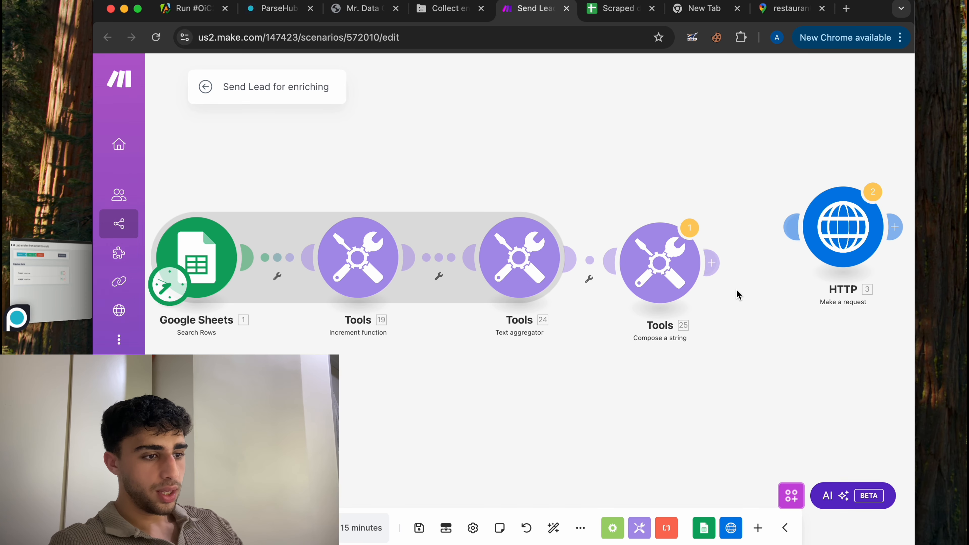
# Limit the Google Sheets module's search to four returned rows and run the scenario despite the transformer warning.
pyautogui.click(191, 272)
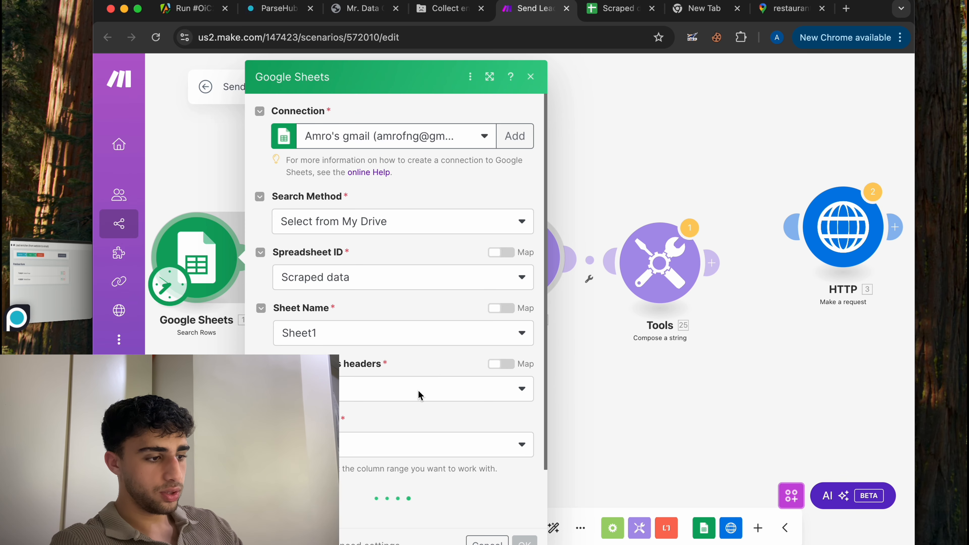
pyautogui.scroll(-8, 450, 351)
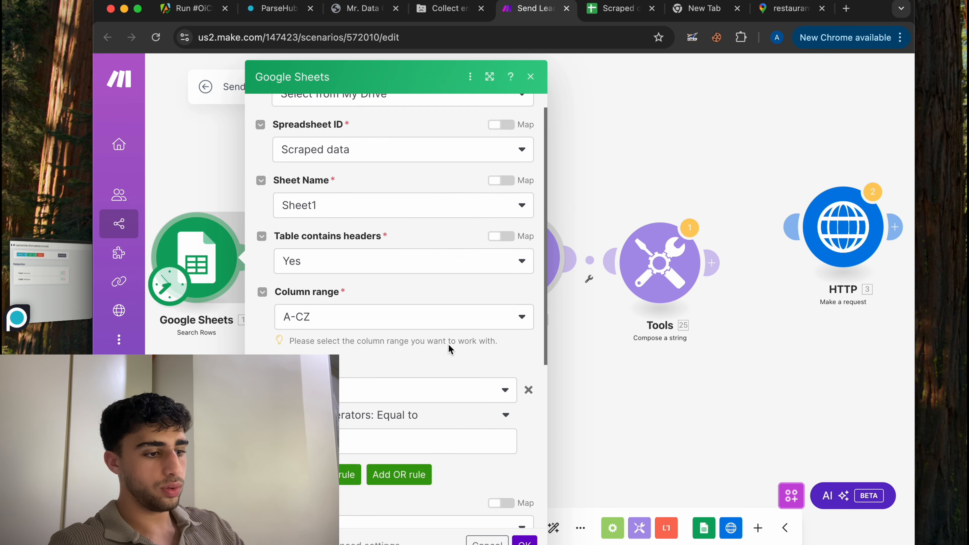
pyautogui.click(335, 487)
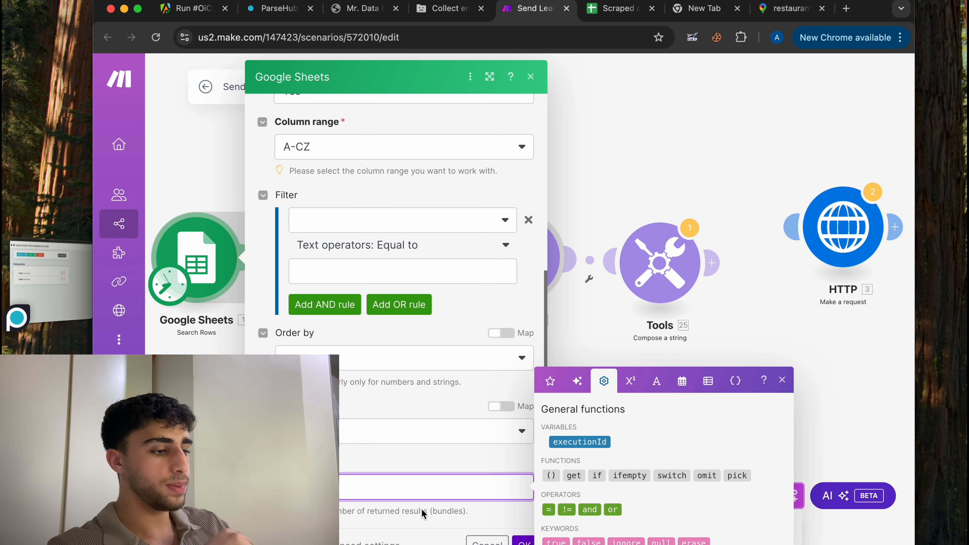
pyautogui.click(523, 541)
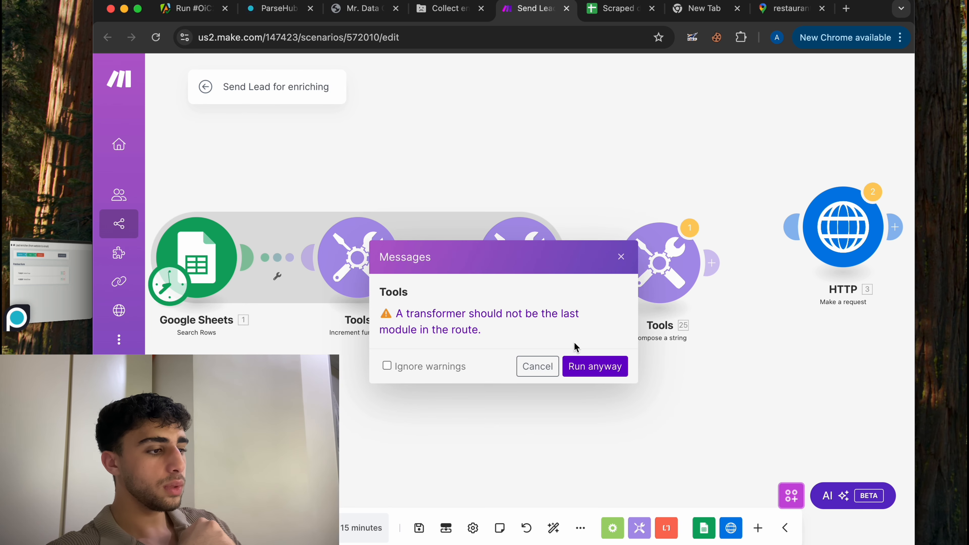
pyautogui.click(577, 371)
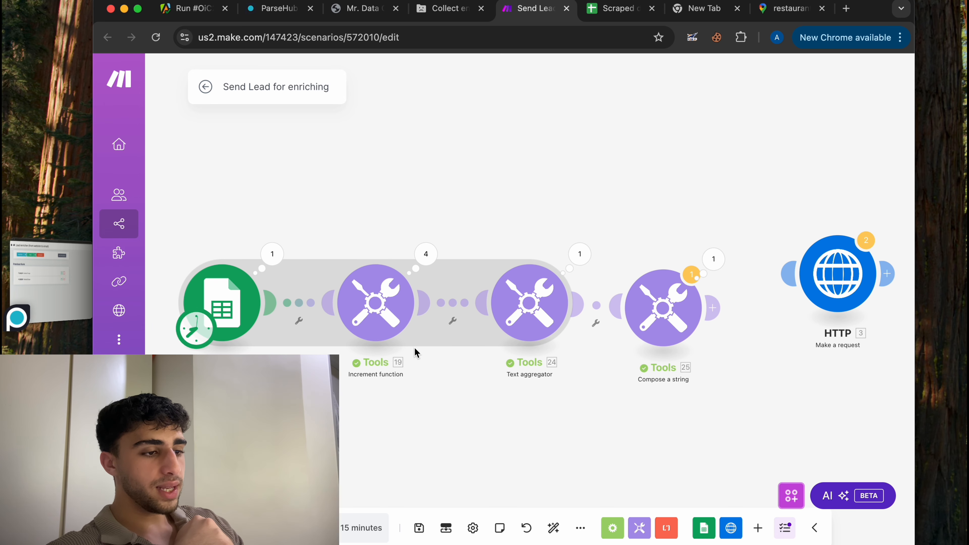
# Examine the website values in the Google Sheets output bundles and the URL list in the Compose a string output.
pyautogui.click(269, 252)
pyautogui.scroll(-5, 410, 347)
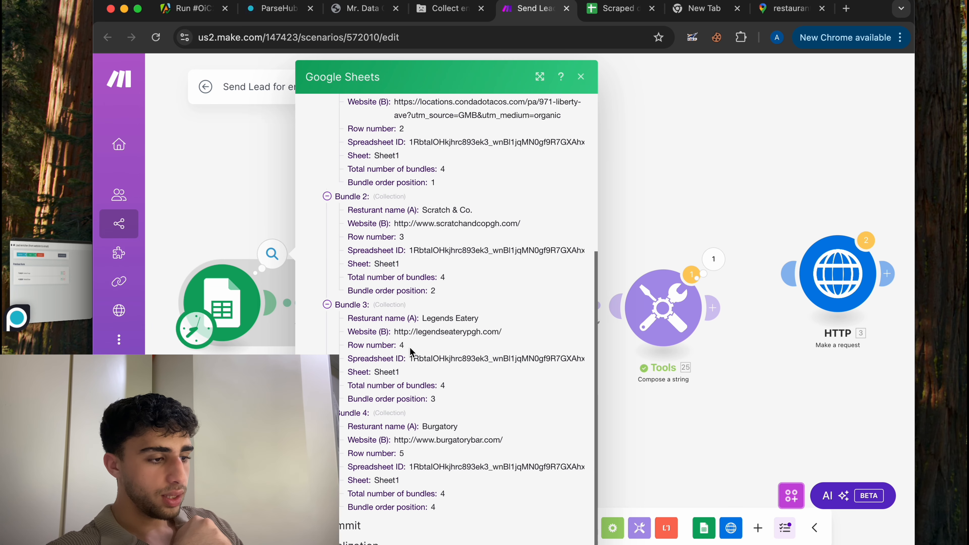
pyautogui.moveTo(399, 442); pyautogui.dragTo(541, 435)
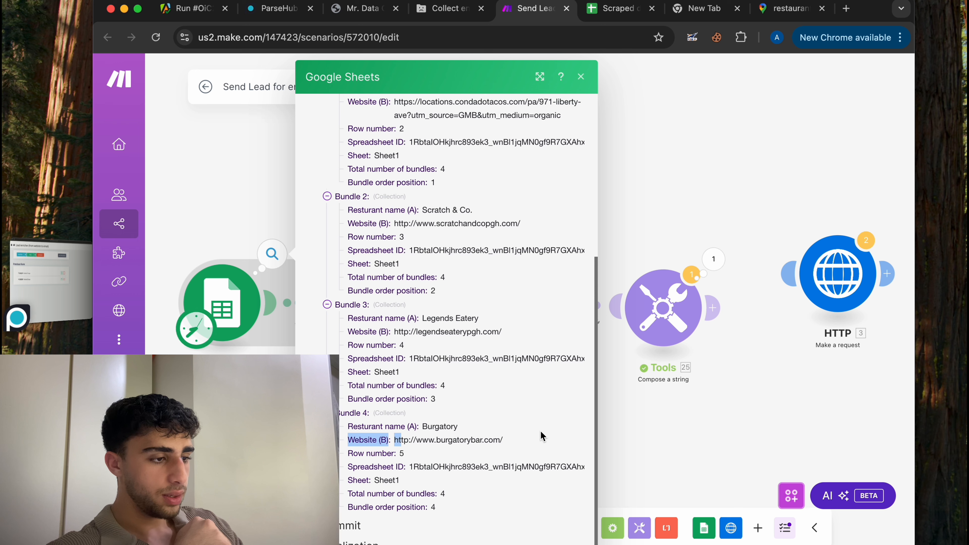
pyautogui.moveTo(396, 332); pyautogui.dragTo(499, 349)
pyautogui.click(660, 458)
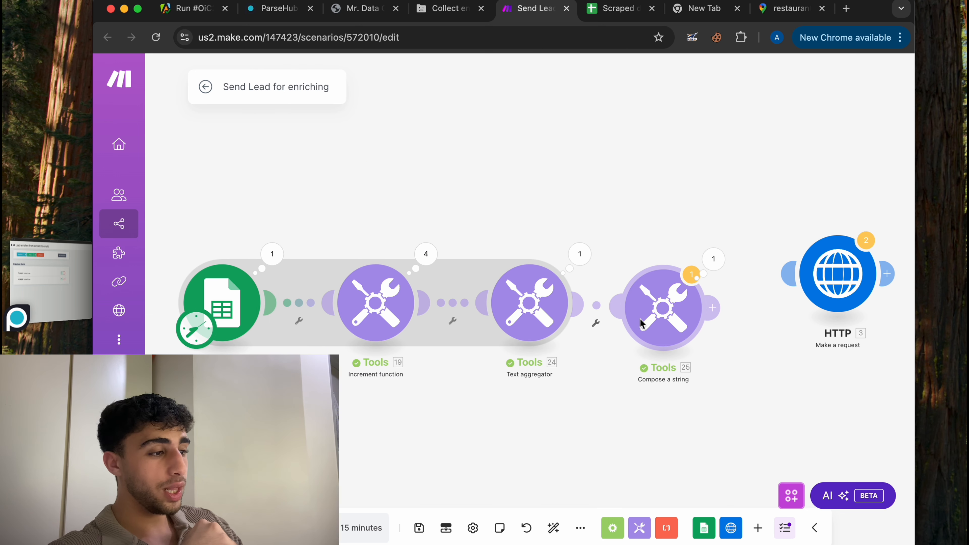
pyautogui.click(712, 262)
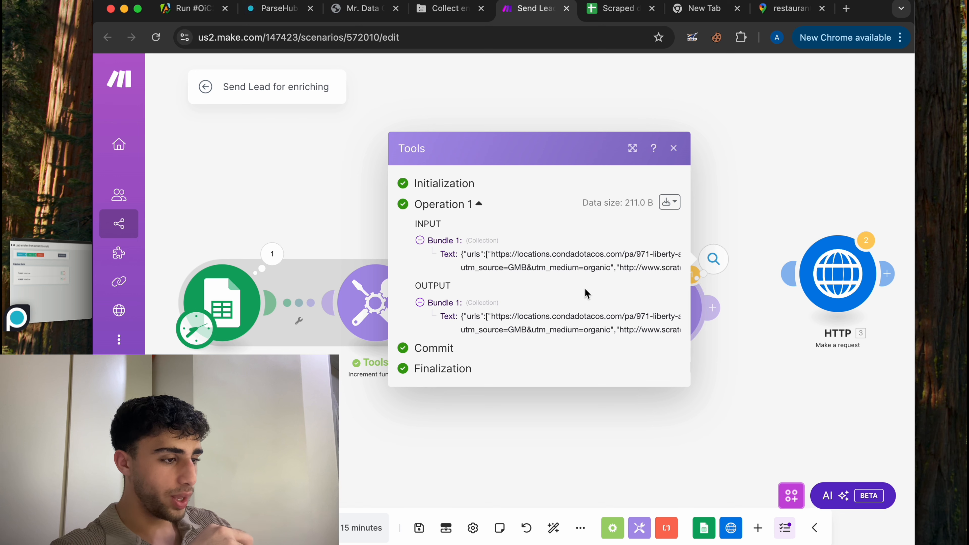
pyautogui.moveTo(473, 321); pyautogui.dragTo(662, 338)
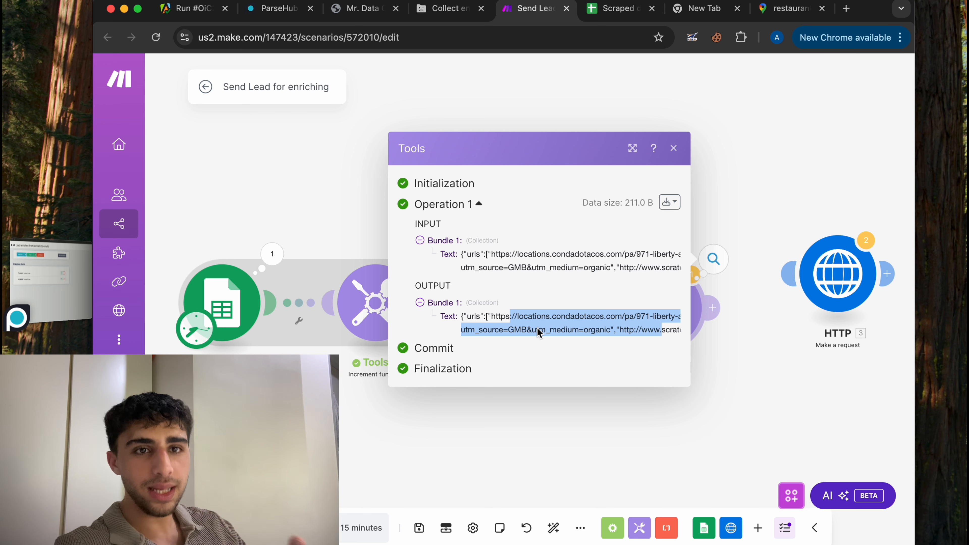
pyautogui.click(577, 393)
# Reconnect the HTTP module to the Compose a string module and inspect its ParseHub request URL.
pyautogui.moveTo(842, 292); pyautogui.dragTo(836, 320)
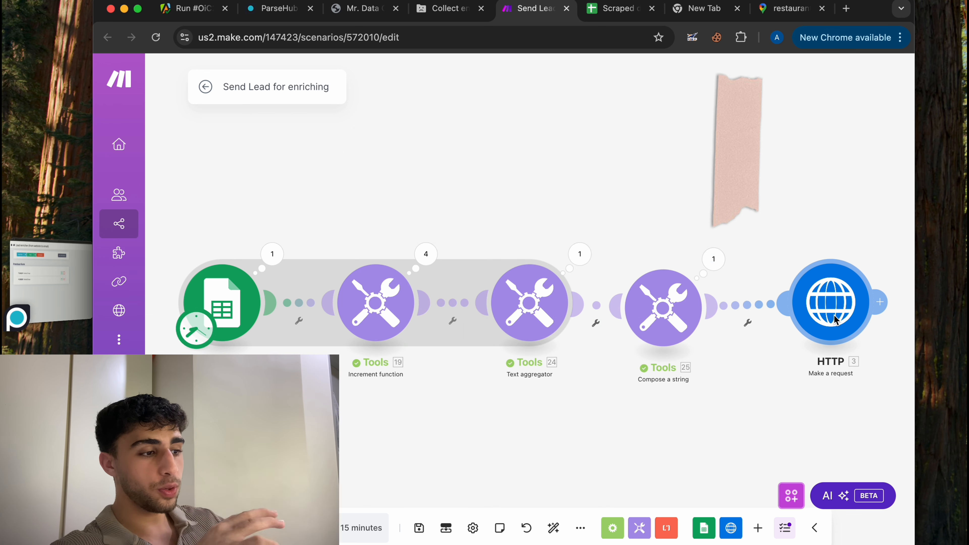
pyautogui.click(834, 320)
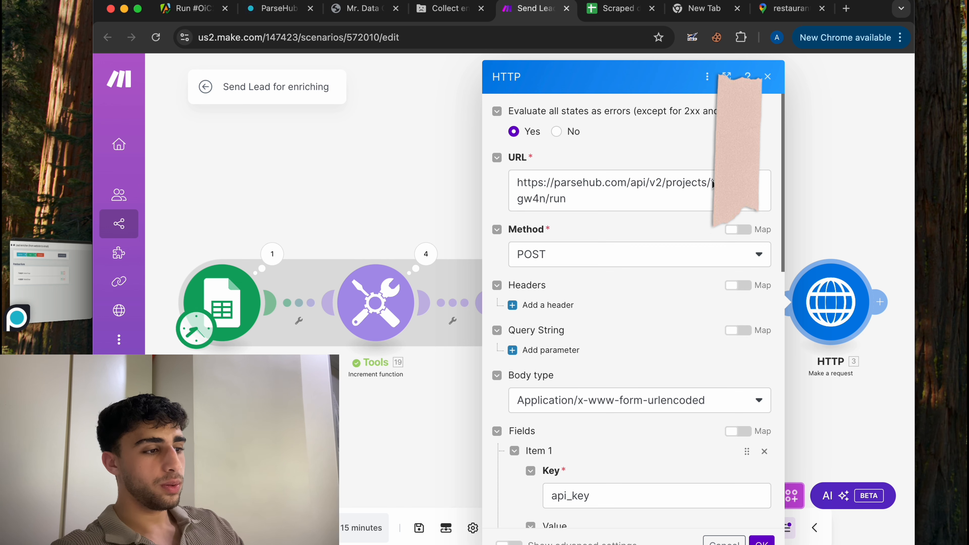
pyautogui.moveTo(712, 184); pyautogui.dragTo(548, 201)
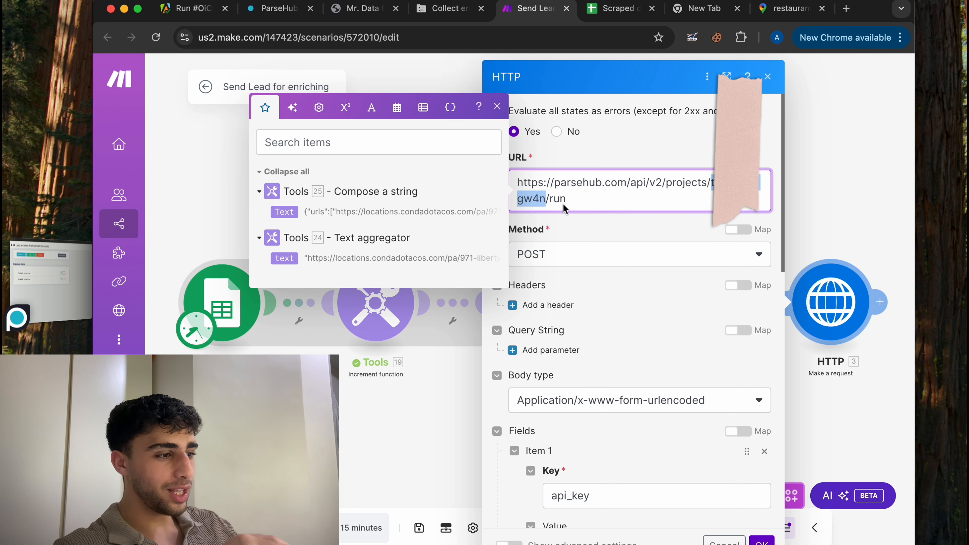
pyautogui.click(578, 220)
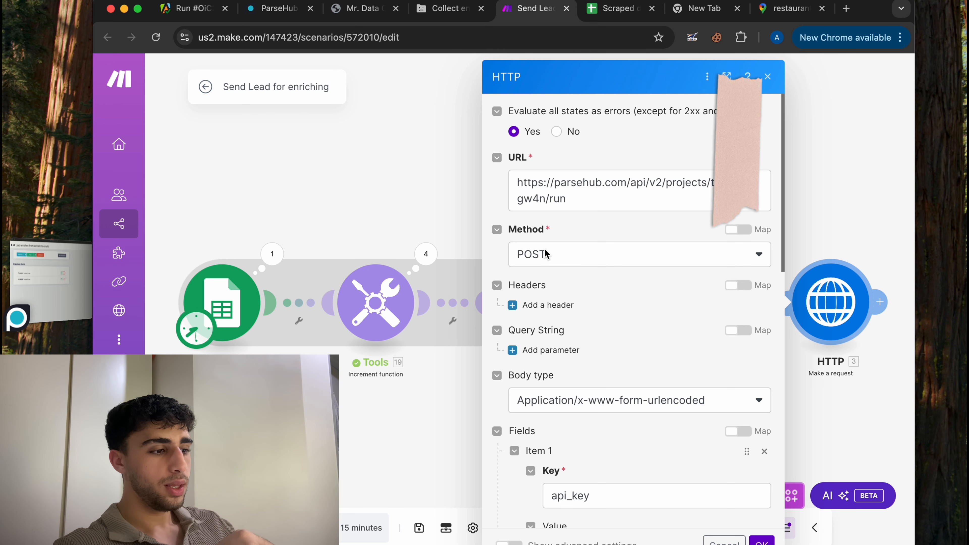
# Review the HTTP request's body fields and the composed URL text that feeds the start_value_override field.
pyautogui.scroll(-8, 545, 248)
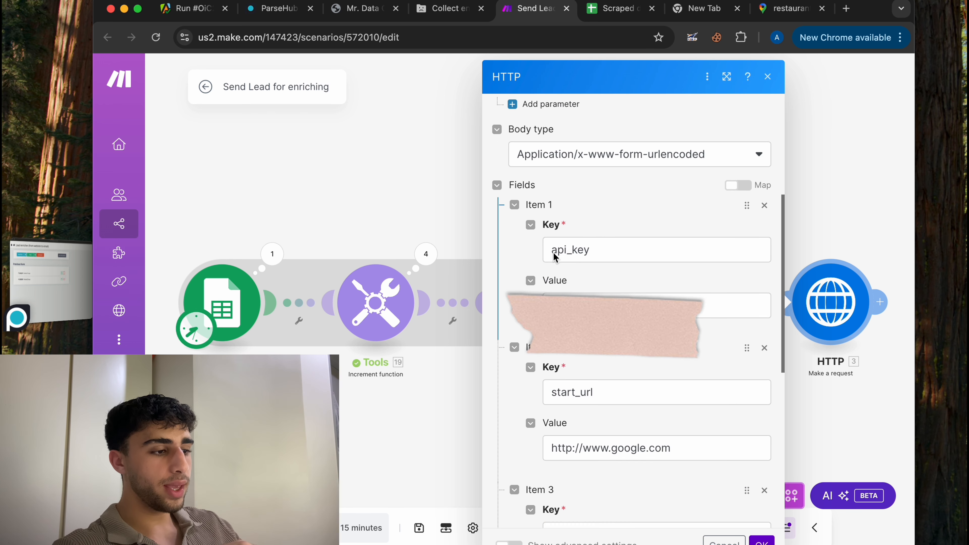
pyautogui.scroll(-3, 623, 281)
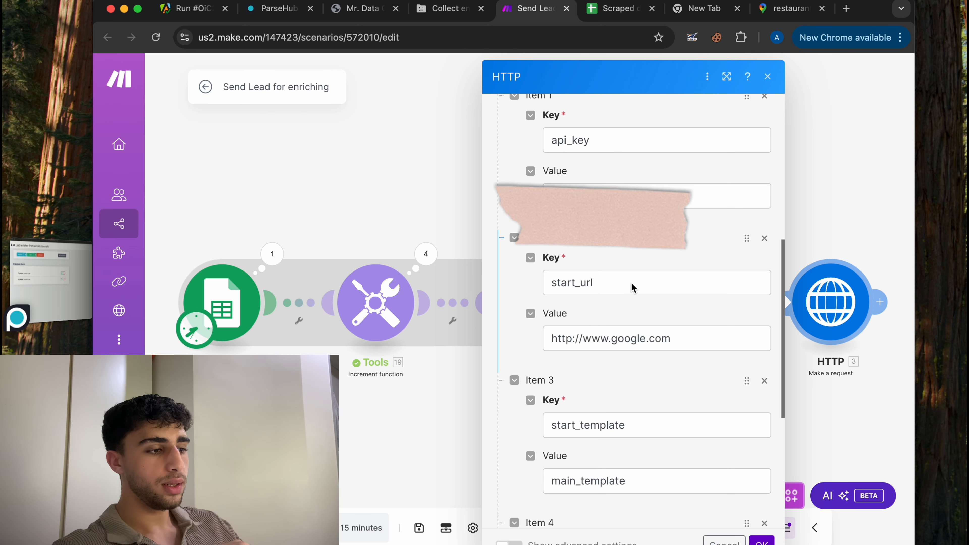
pyautogui.scroll(-2, 633, 287)
pyautogui.scroll(-4, 694, 346)
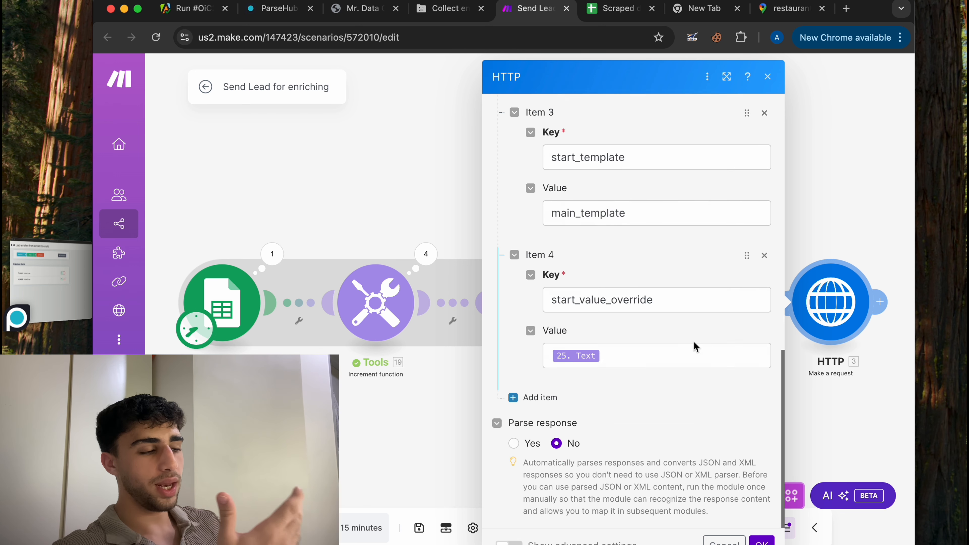
pyautogui.scroll(3, 694, 347)
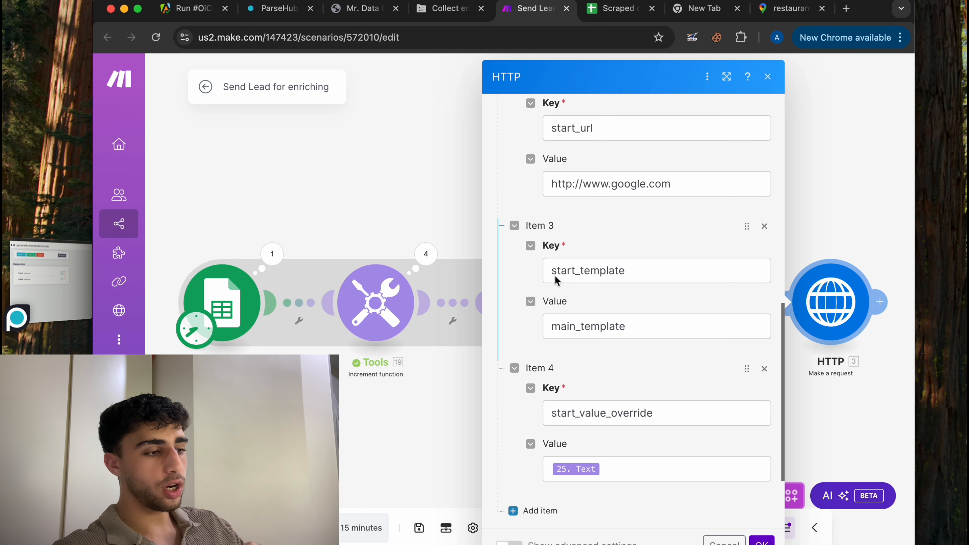
pyautogui.scroll(-1, 593, 385)
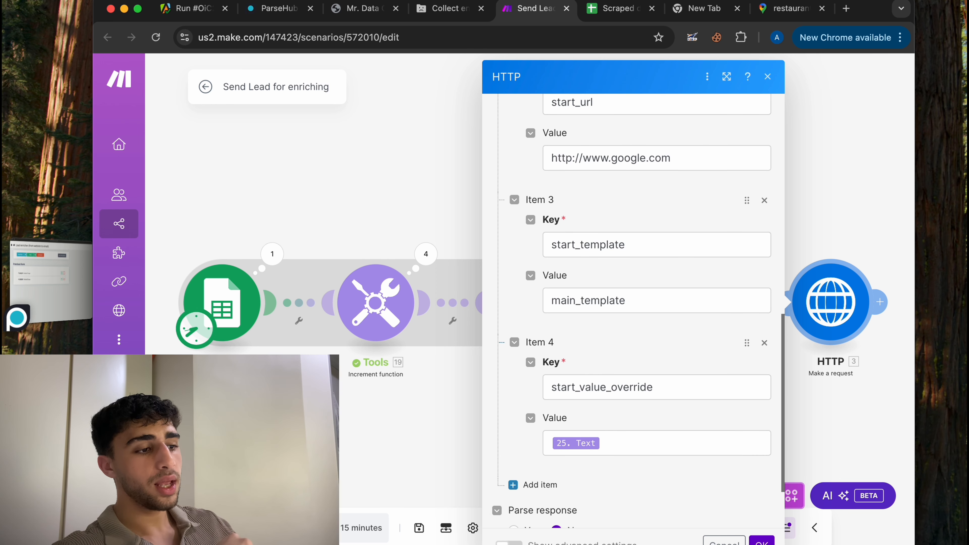
pyautogui.click(353, 414)
pyautogui.click(707, 260)
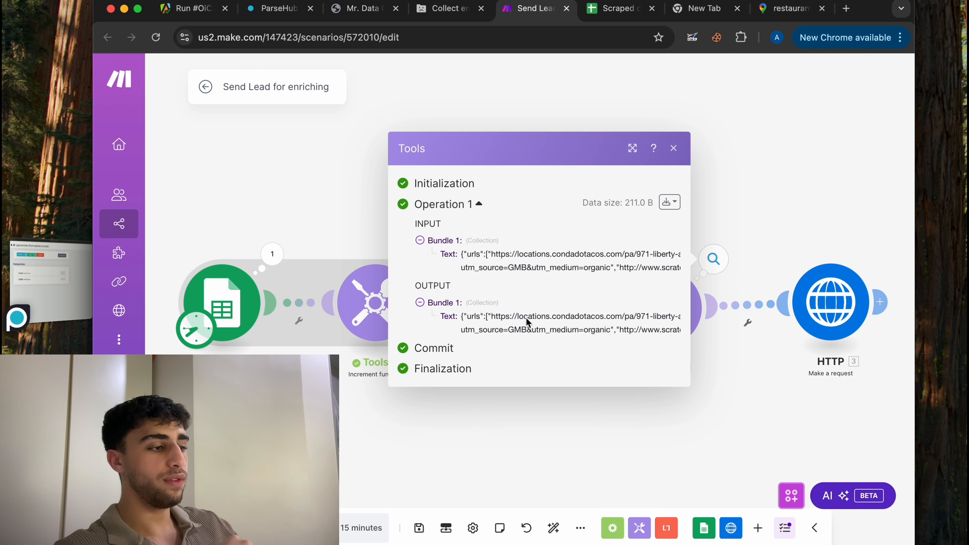
pyautogui.moveTo(527, 323); pyautogui.dragTo(736, 333)
# Accept the HTTP module's request settings and run the complete Send Lead for enriching scenario once.
pyautogui.click(813, 297)
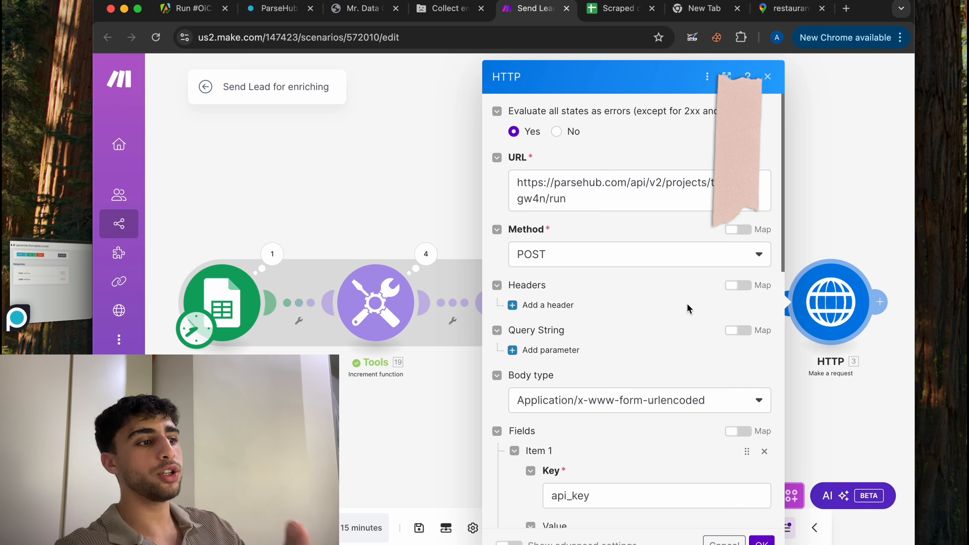
pyautogui.click(760, 541)
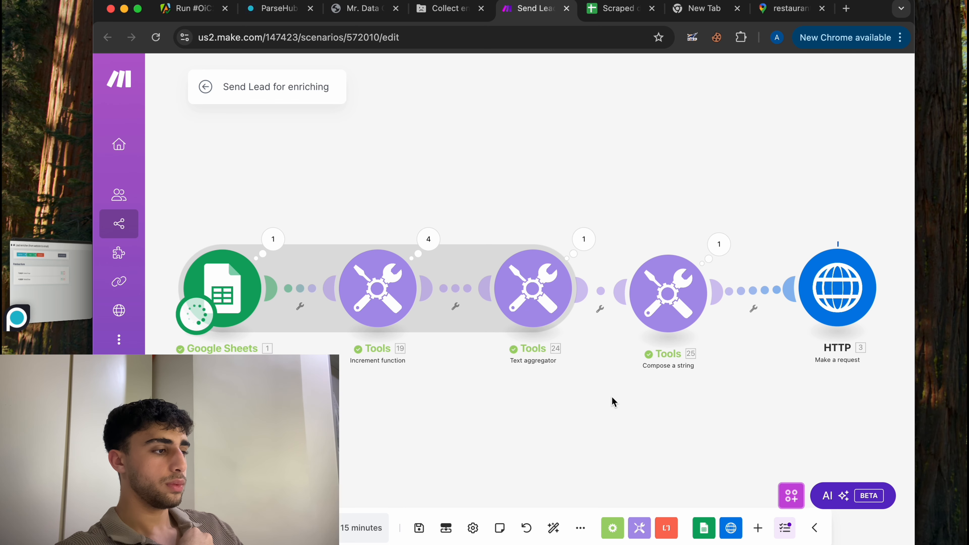
pyautogui.hscroll(3, 744, 412)
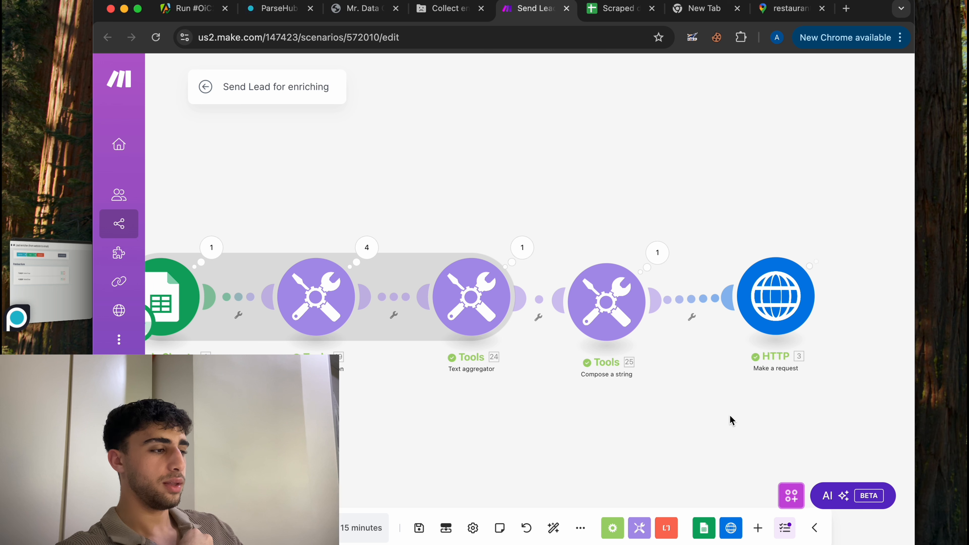
# Examine the HTTP module's run output, including its status code and headers.
pyautogui.click(825, 250)
pyautogui.scroll(-1, 622, 391)
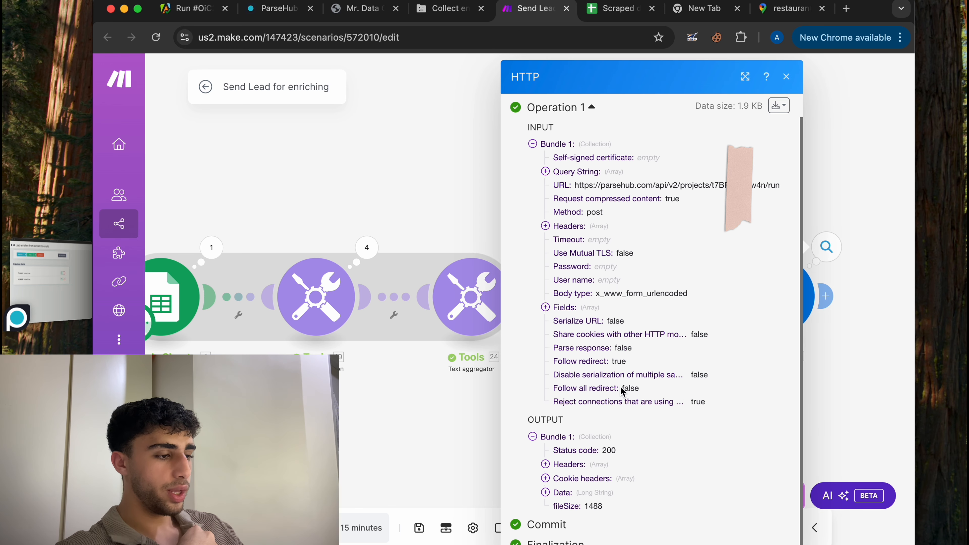
pyautogui.doubleClick(603, 446)
pyautogui.click(569, 464)
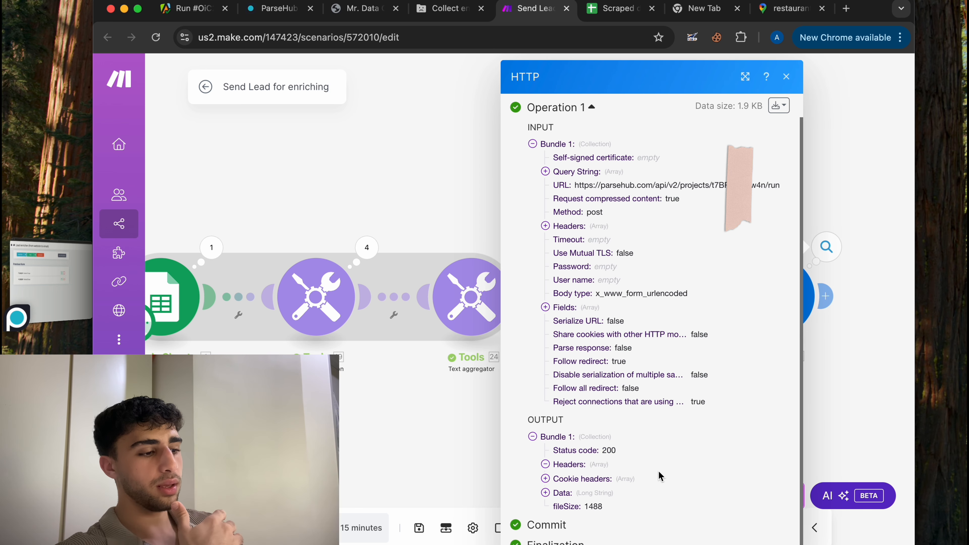
pyautogui.click(420, 443)
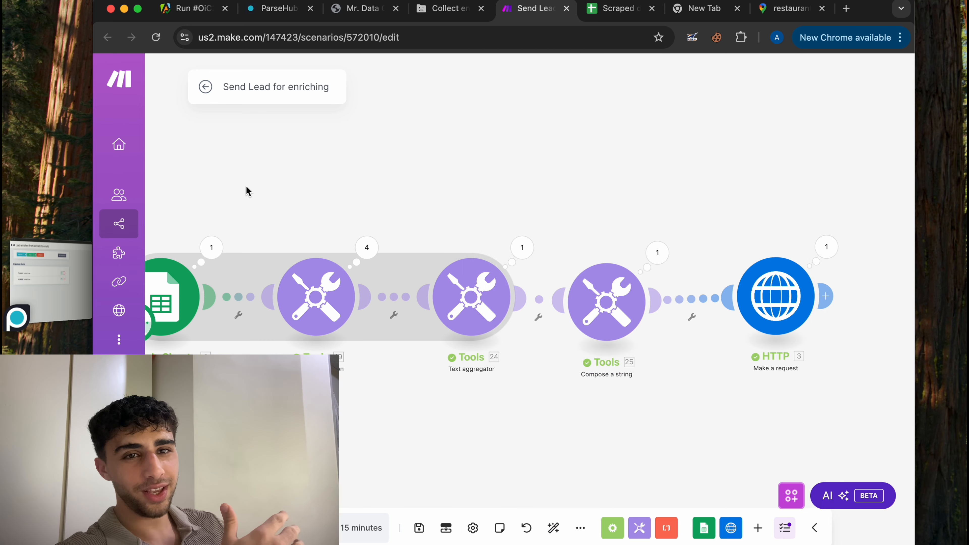
# Exit the Send Lead for enriching scenario editor and save its changes.
pyautogui.click(206, 86)
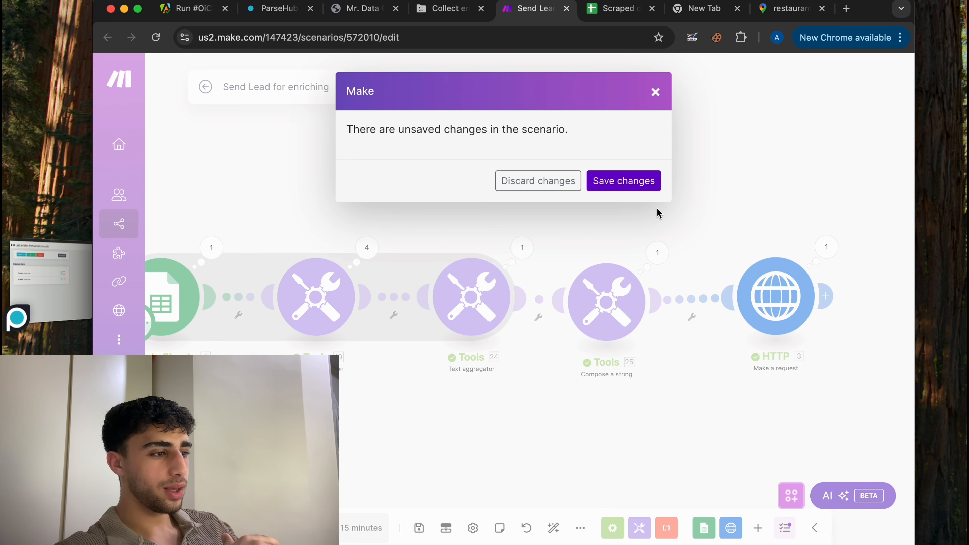
pyautogui.click(624, 182)
# Reload the Collect enriched data scenario and close the Send Lead for enriching browser tab.
pyautogui.hotkey('ctrl', 'shift', 'Tab')
pyautogui.click(155, 37)
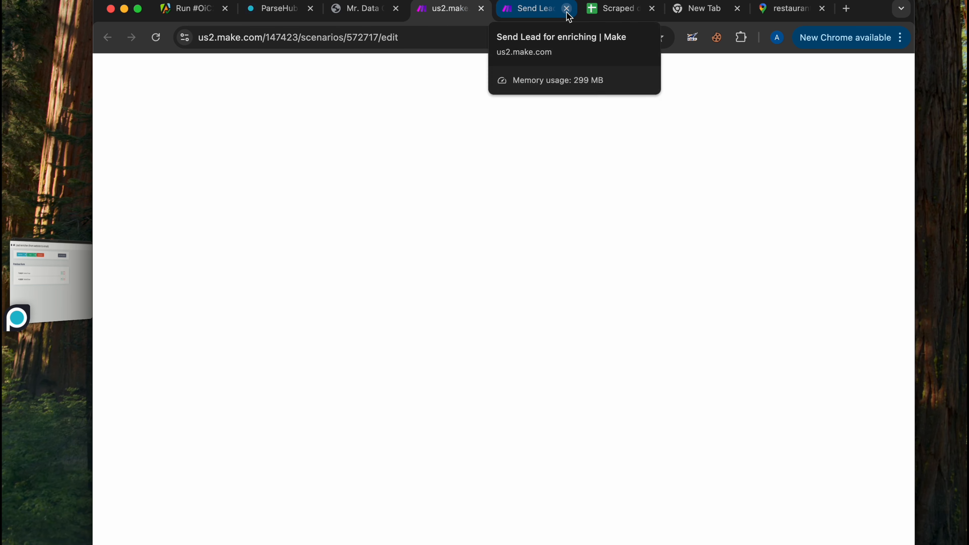
pyautogui.click(567, 9)
# Switch to ParseHub and review the running and completed runs of the Lead enricher project.
pyautogui.click(62, 278)
pyautogui.click(229, 114)
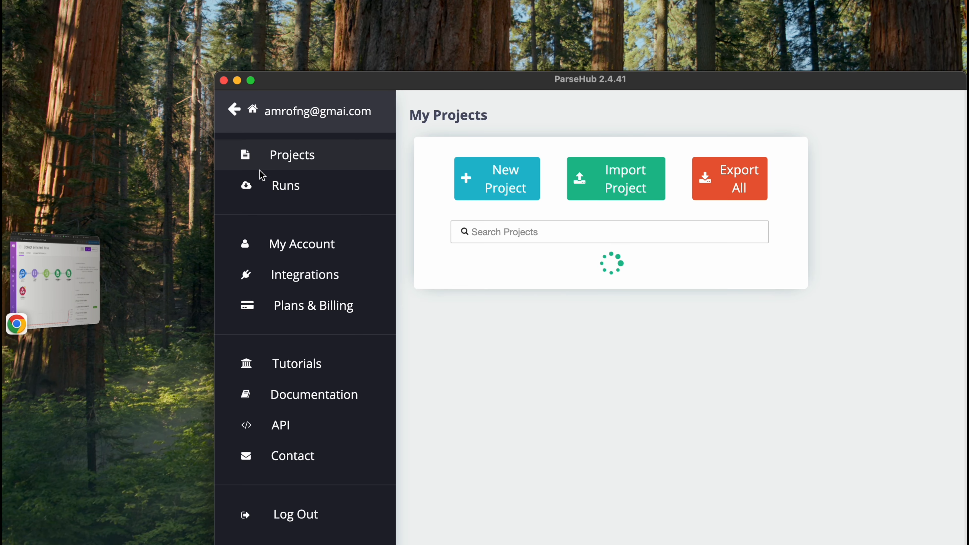
pyautogui.click(263, 178)
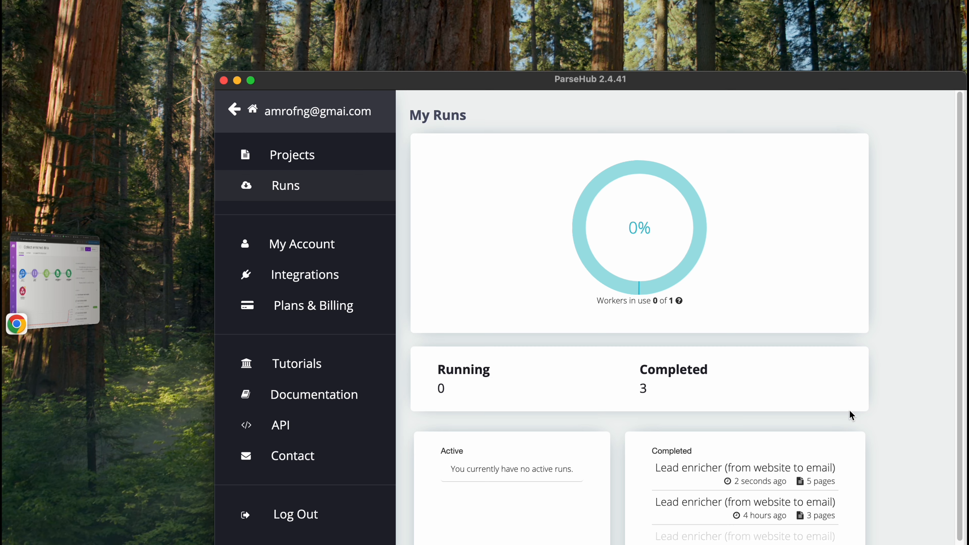
pyautogui.scroll(-1, 850, 413)
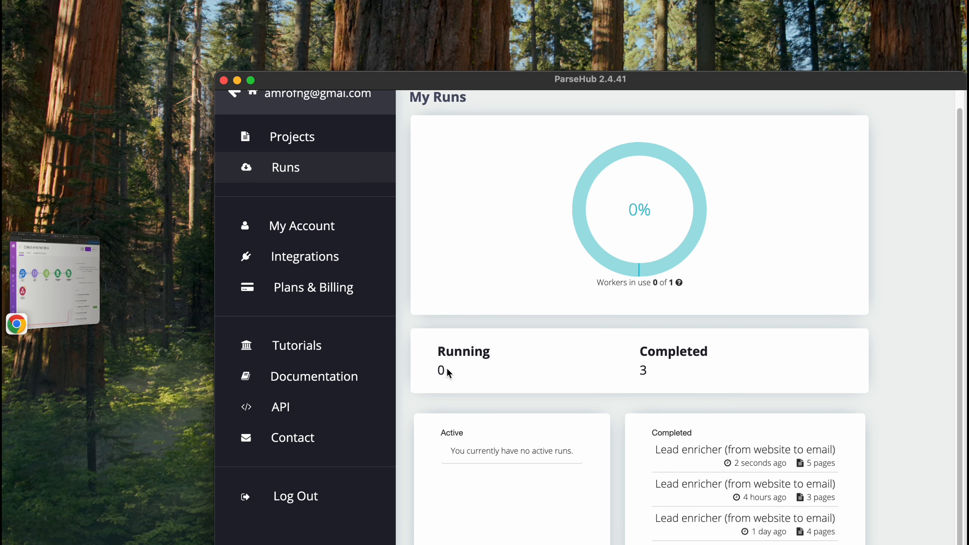
pyautogui.scroll(1, 508, 382)
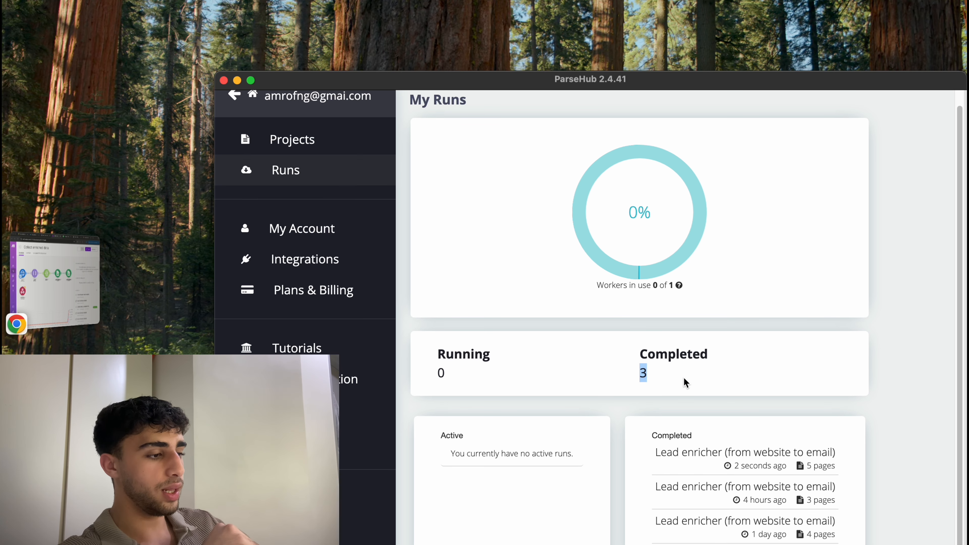
pyautogui.scroll(1, 713, 408)
pyautogui.scroll(-1, 737, 451)
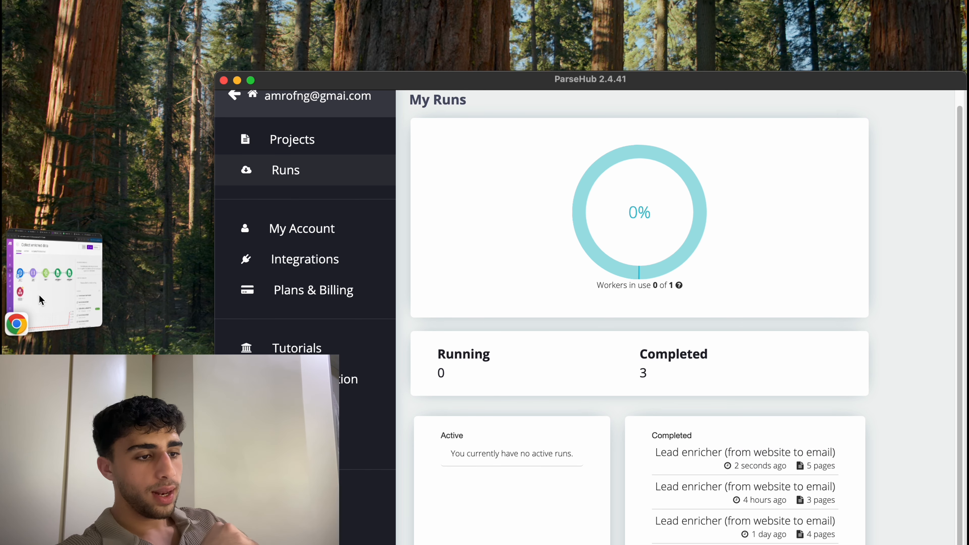
# Switch back to Make and run the Collect enriched data scenario once.
pyautogui.click(54, 283)
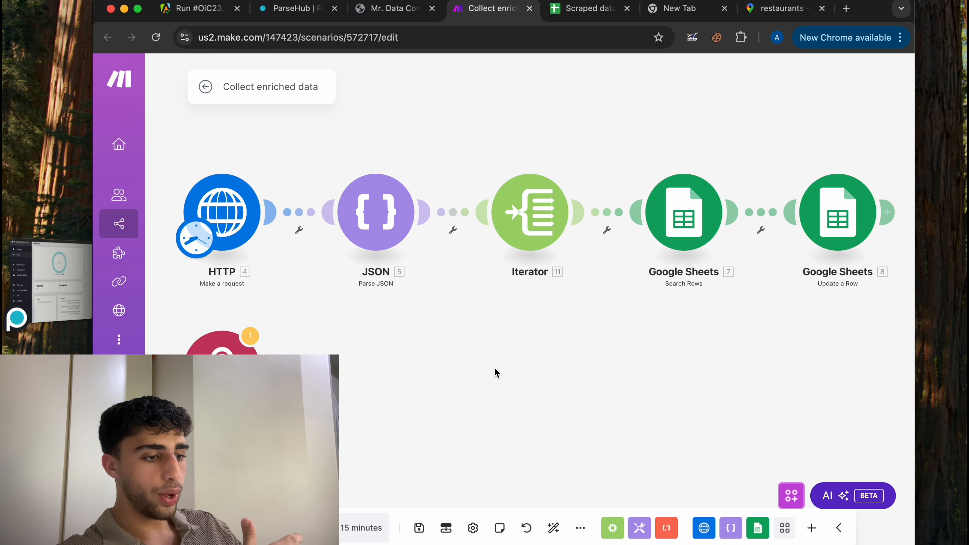
pyautogui.click(222, 528)
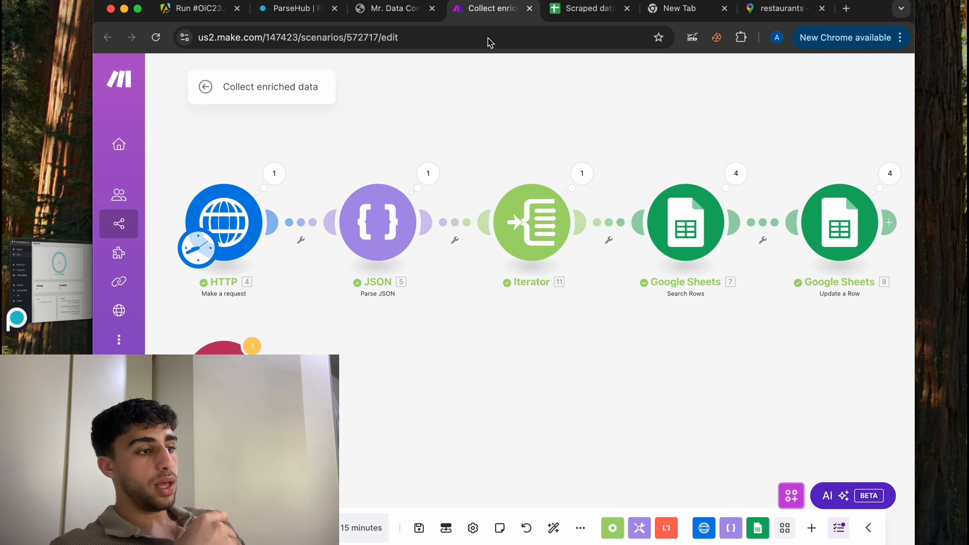
# Check the email and phone number columns for rows 2 to 5 of the Scraped data spreadsheet.
pyautogui.click(582, 8)
pyautogui.click(561, 335)
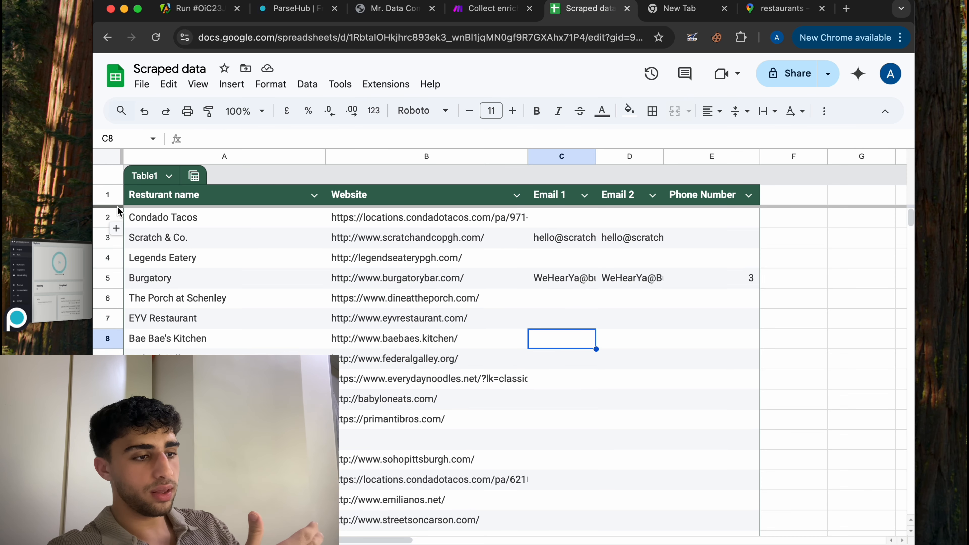
pyautogui.moveTo(108, 217); pyautogui.dragTo(105, 284)
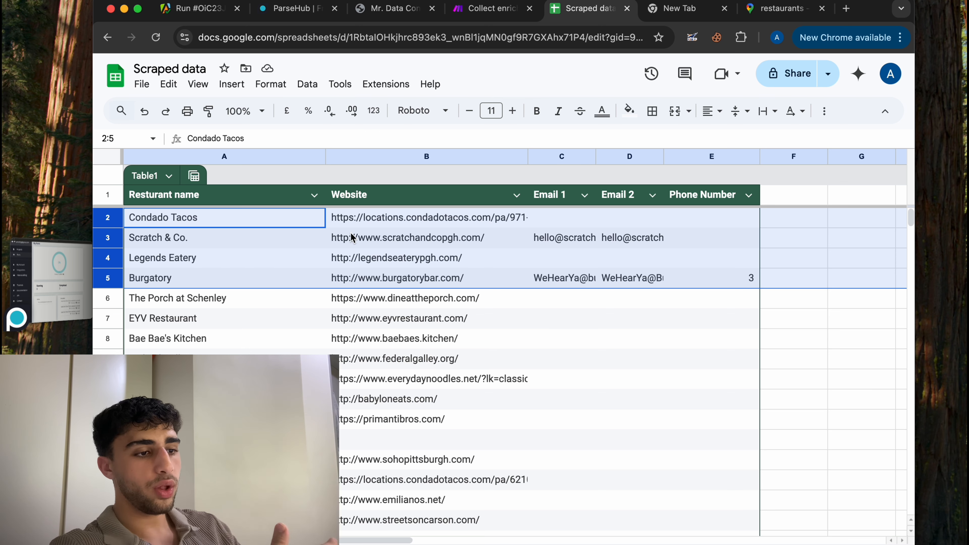
pyautogui.click(198, 241)
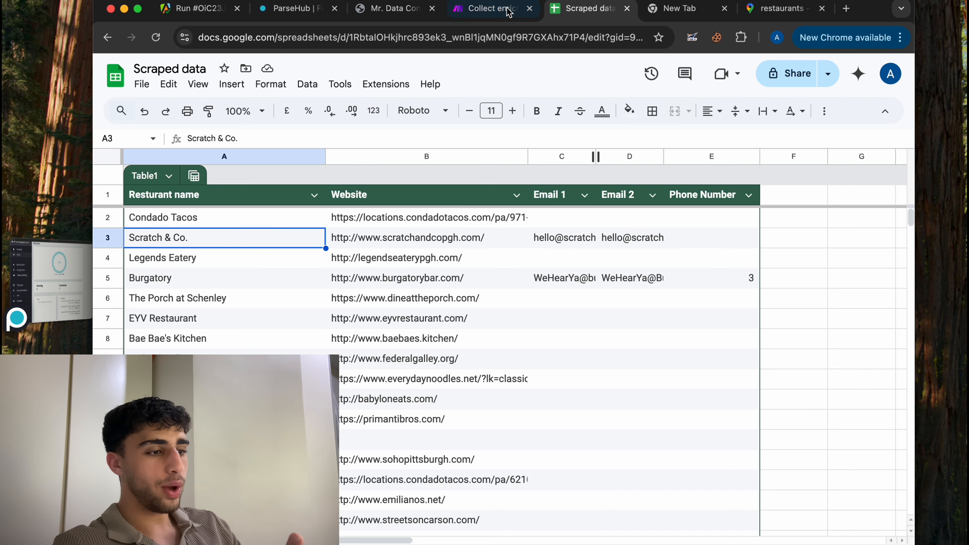
pyautogui.click(480, 14)
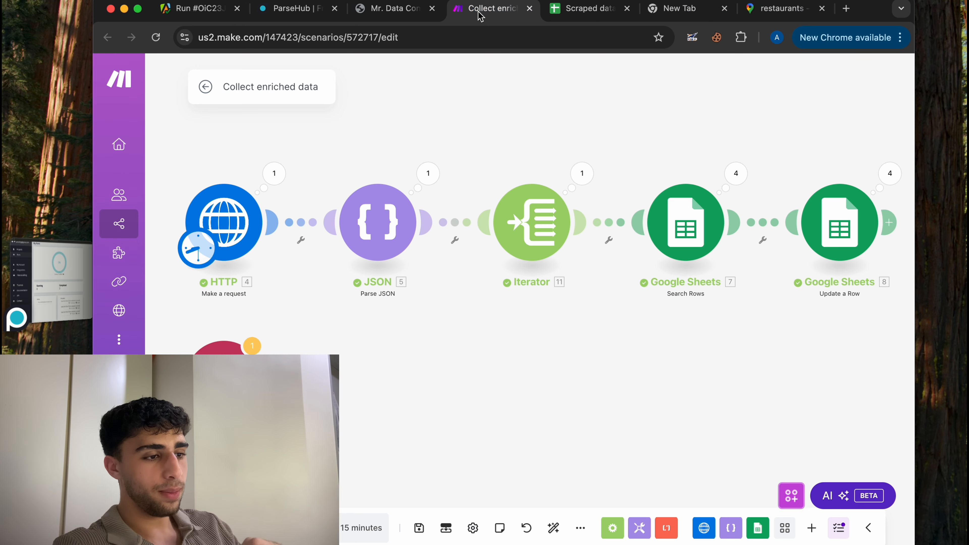
pyautogui.rightClick(413, 358)
pyautogui.click(377, 343)
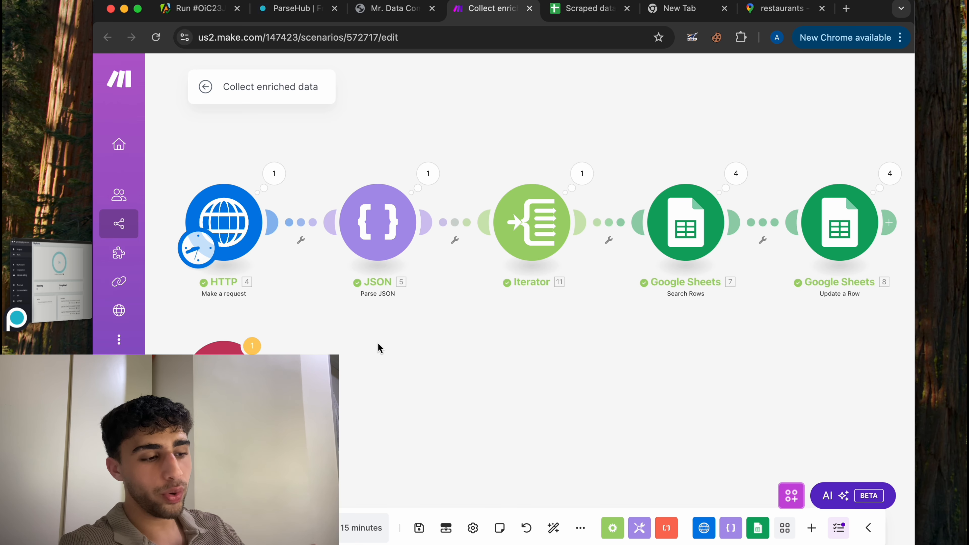
pyautogui.click(467, 534)
pyautogui.click(469, 532)
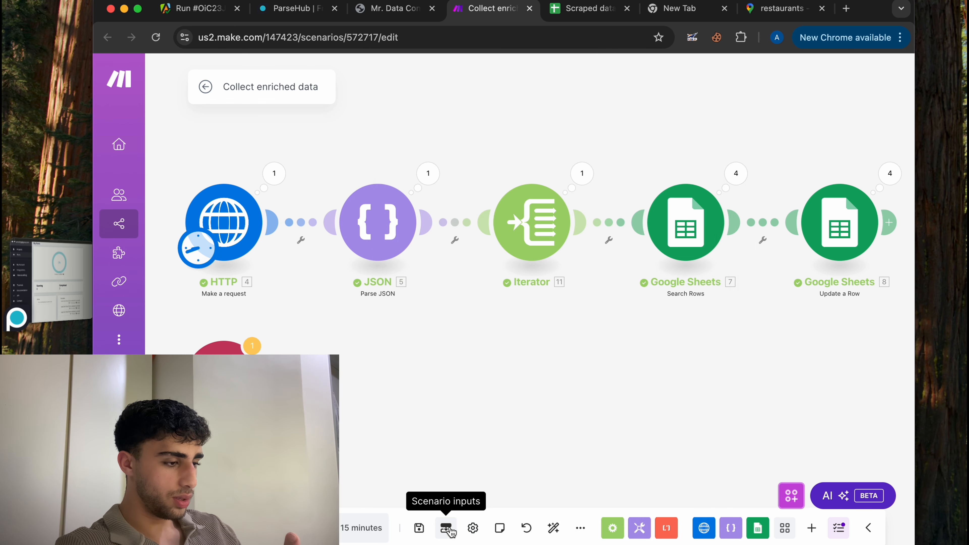
pyautogui.click(581, 531)
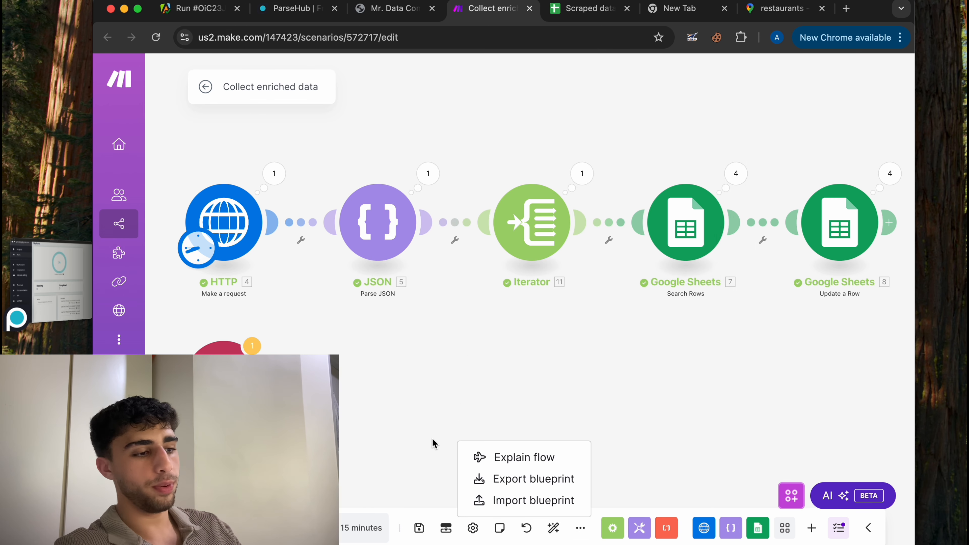
pyautogui.click(439, 417)
pyautogui.scroll(1, 439, 417)
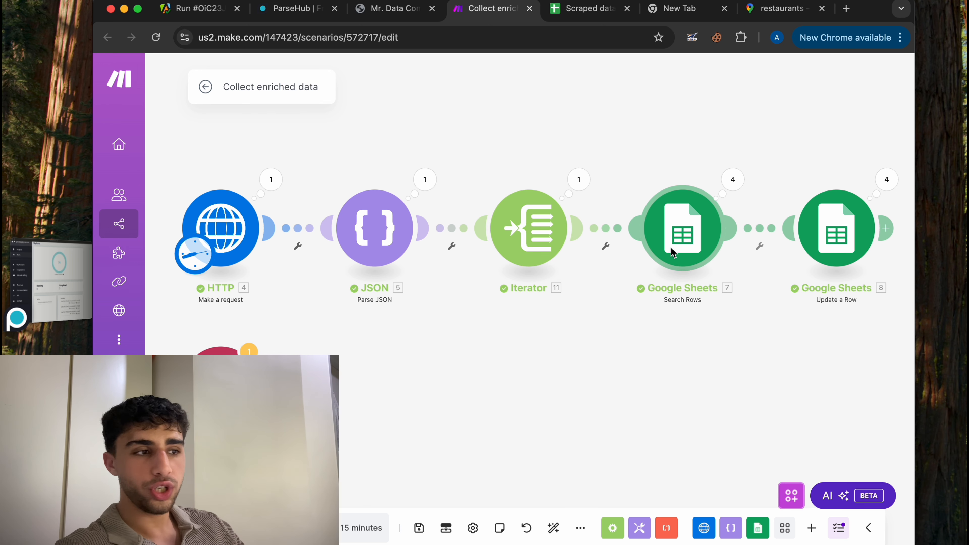
pyautogui.hscroll(4, 661, 238)
pyautogui.scroll(-1, 662, 239)
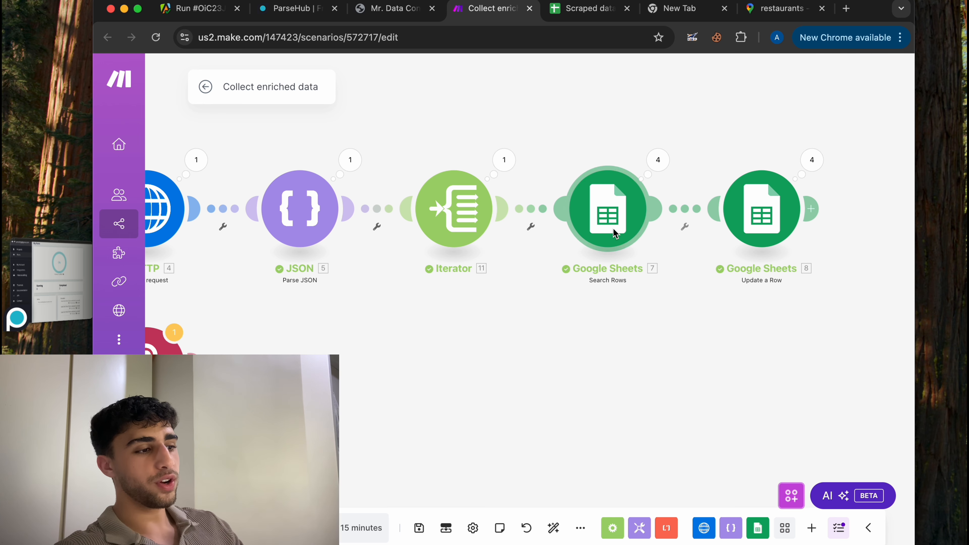
pyautogui.moveTo(595, 302); pyautogui.dragTo(604, 293)
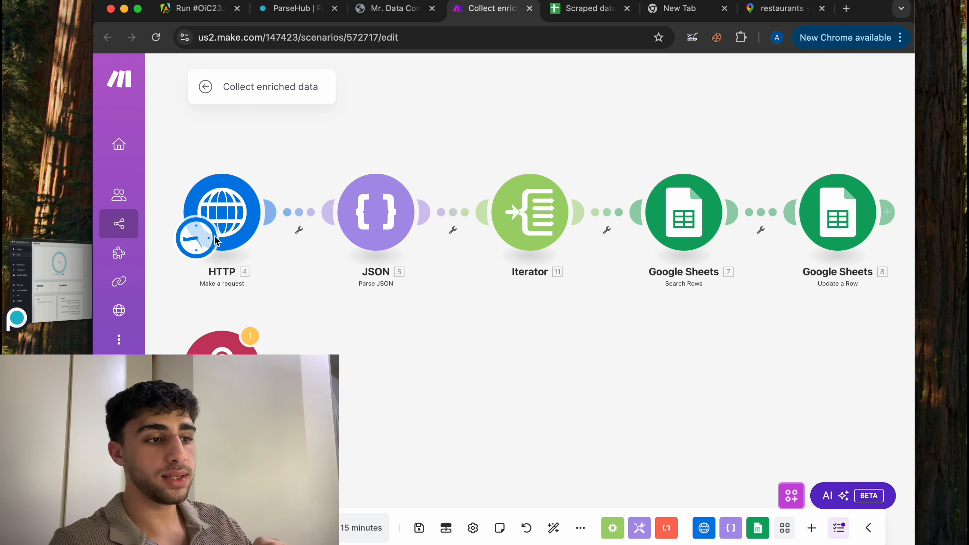
# Open the Collect enriched data HTTP module's settings and the Lead enricher project's settings in ParseHub to locate the project token and API key.
pyautogui.click(220, 217)
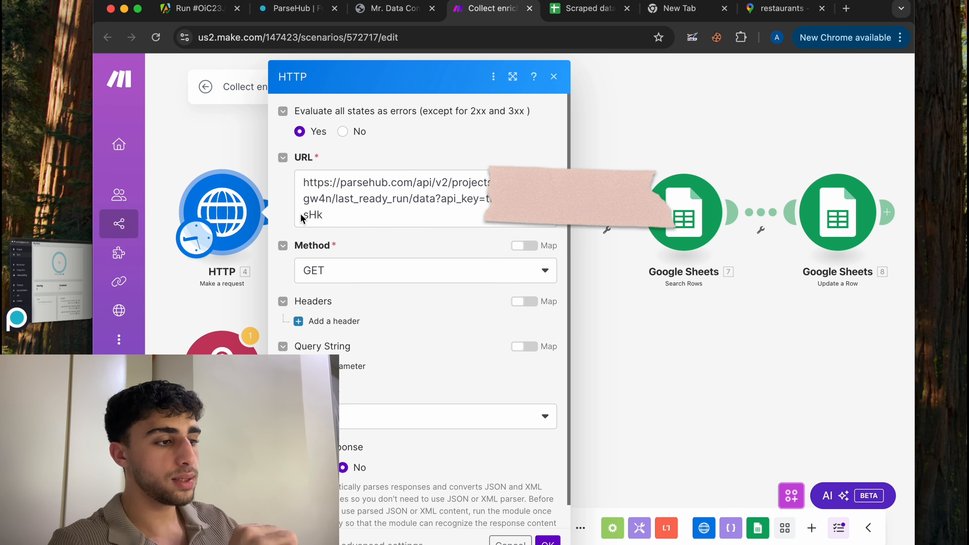
pyautogui.moveTo(303, 198); pyautogui.dragTo(331, 203)
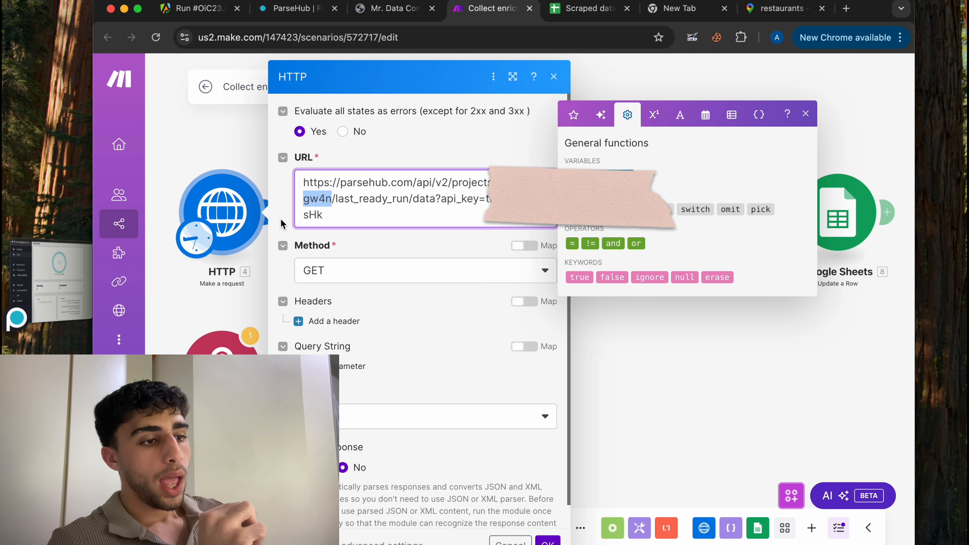
pyautogui.click(54, 281)
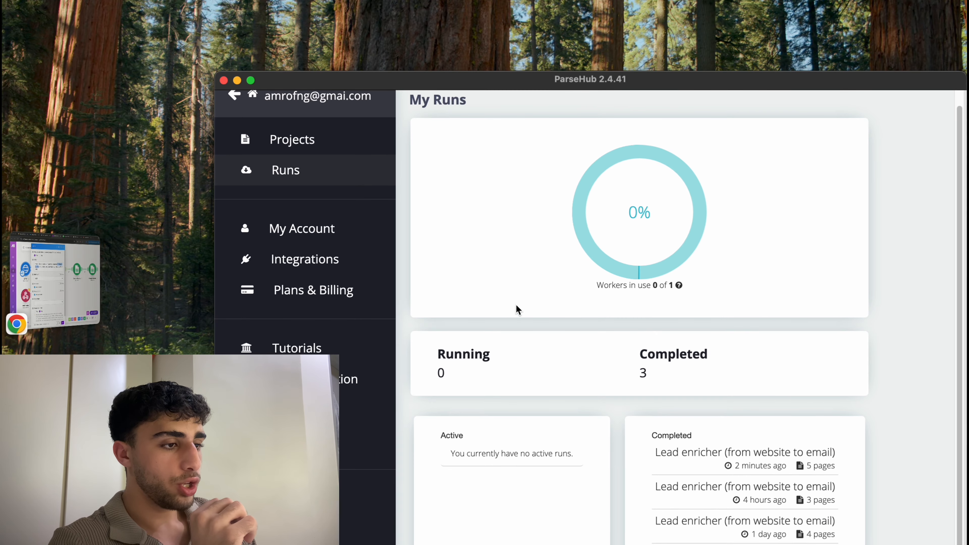
pyautogui.click(300, 151)
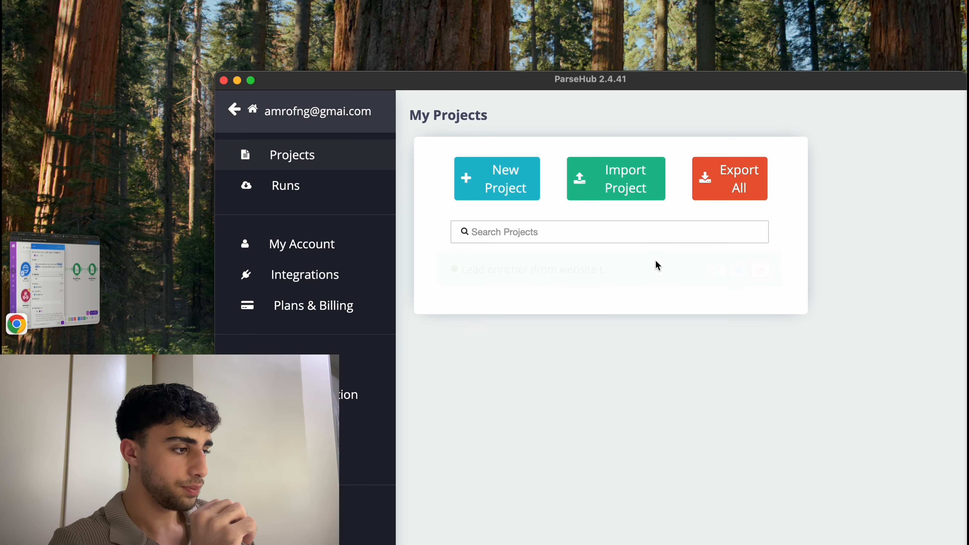
pyautogui.click(542, 266)
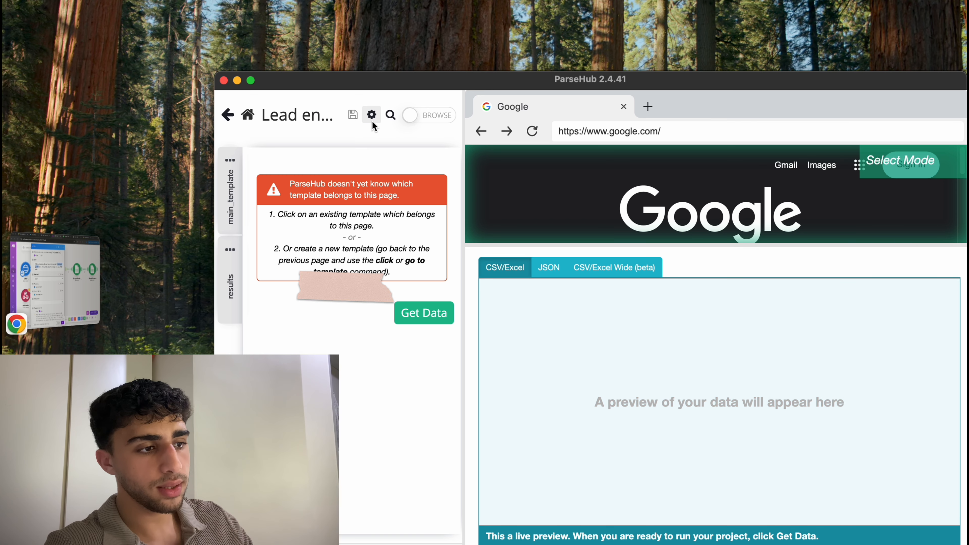
pyautogui.click(371, 116)
pyautogui.click(366, 136)
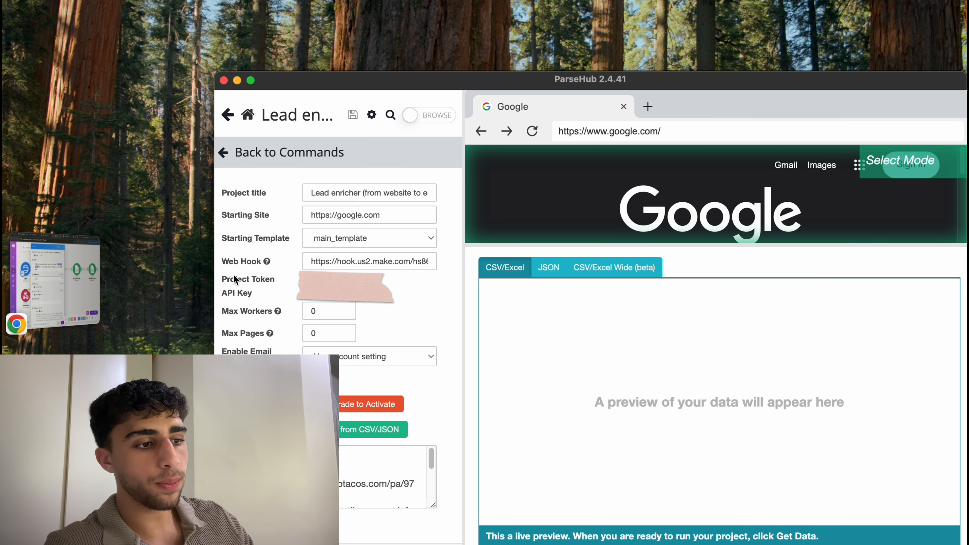
pyautogui.moveTo(223, 281); pyautogui.dragTo(288, 282)
pyautogui.moveTo(223, 293); pyautogui.dragTo(273, 294)
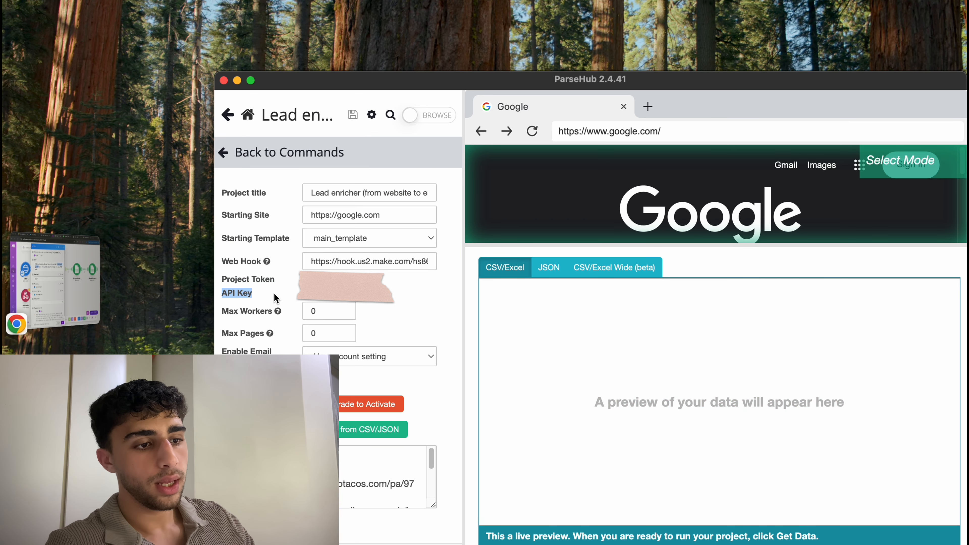
# Back in Make, replace the project token and API key in the HTTP module's URL with the placeholders {project-token} and {api-key}.
pyautogui.click(77, 289)
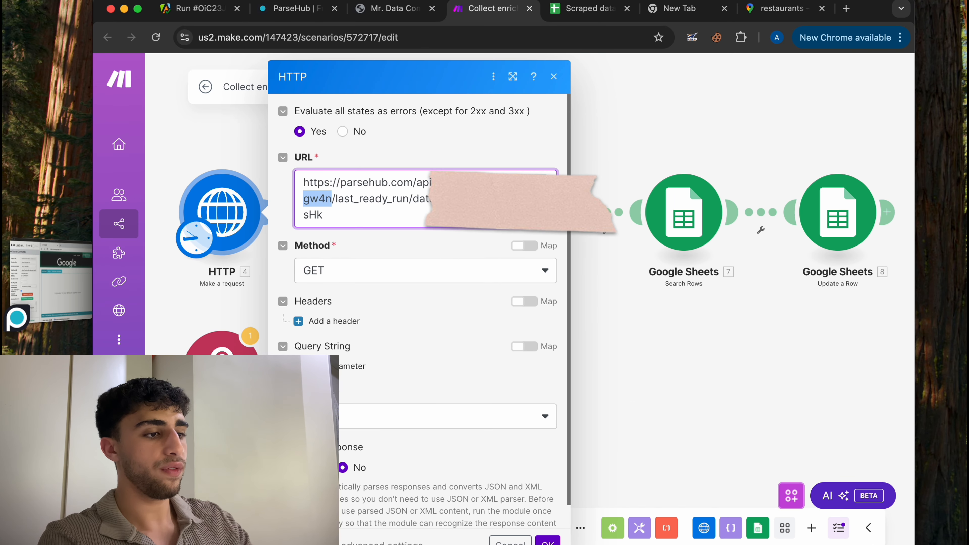
pyautogui.press('cmd+v')
pyautogui.write('project-')
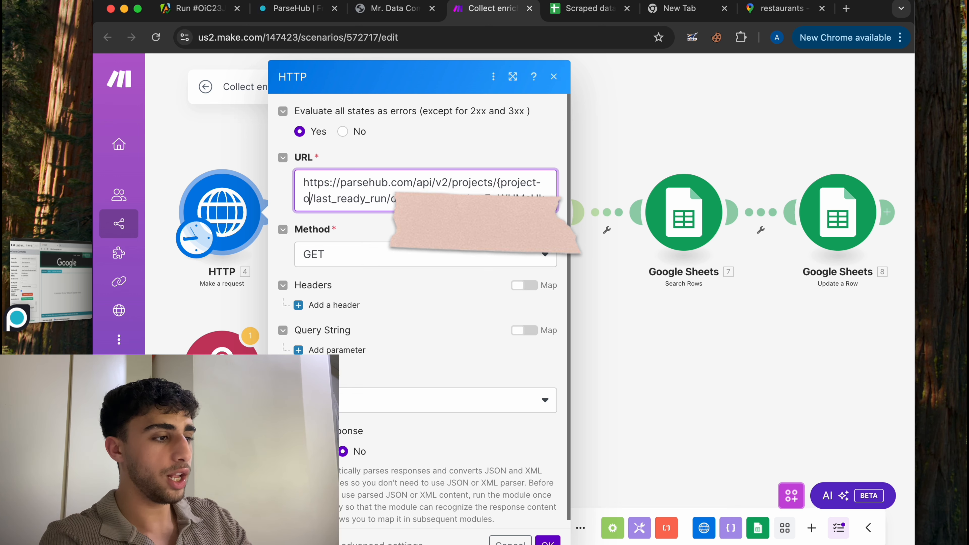
pyautogui.write('token}')
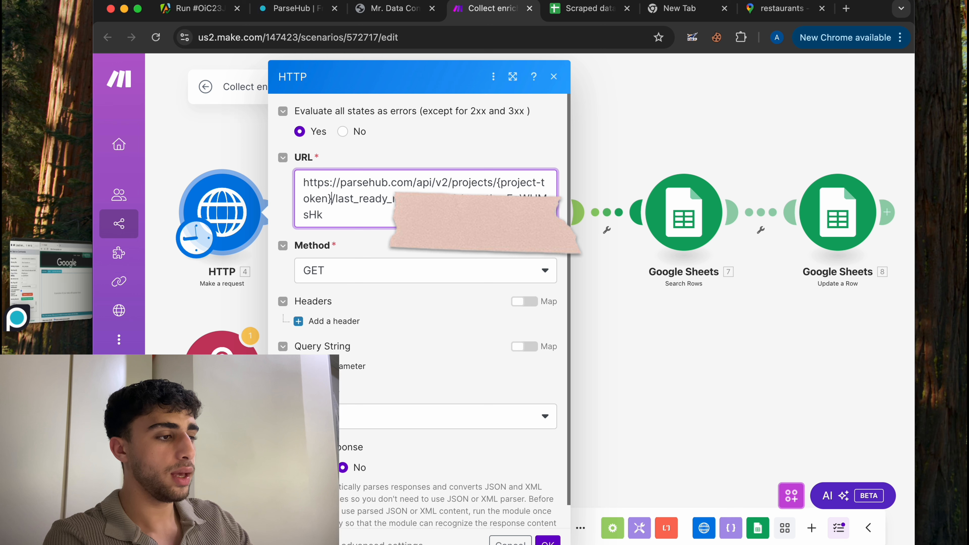
pyautogui.moveTo(485, 199); pyautogui.dragTo(482, 217)
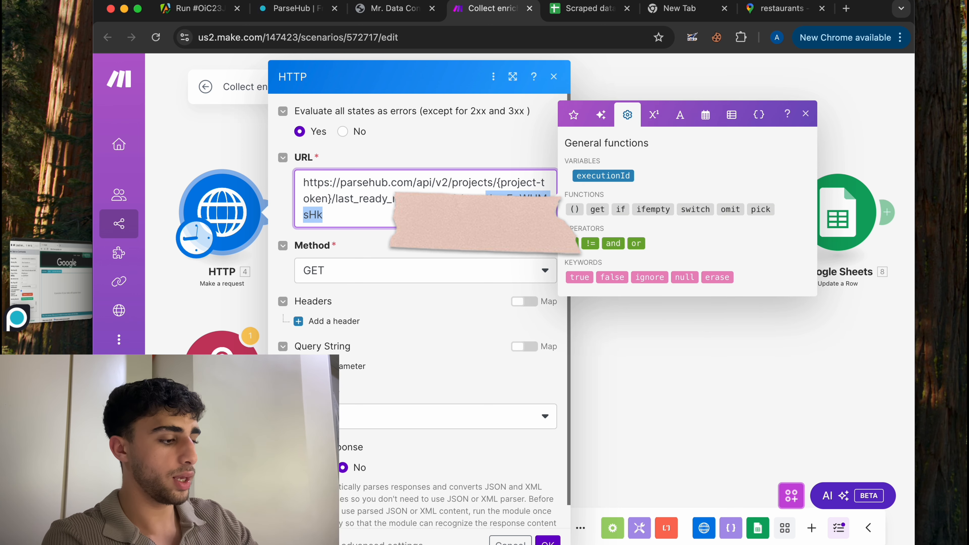
pyautogui.write('{api-key')
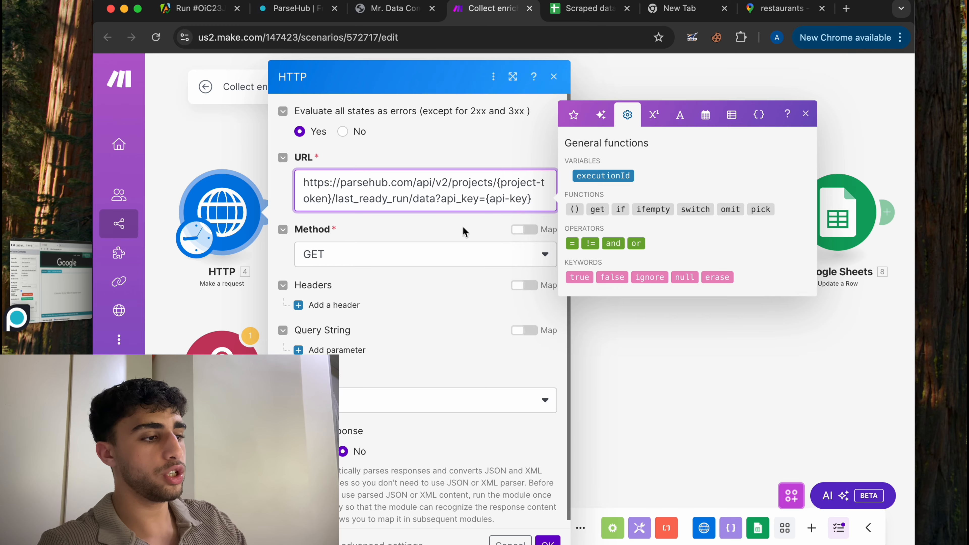
pyautogui.click(466, 167)
# Copy the project token from ParseHub's project settings and paste it over the {project-token} placeholder in the HTTP module's URL.
pyautogui.click(42, 277)
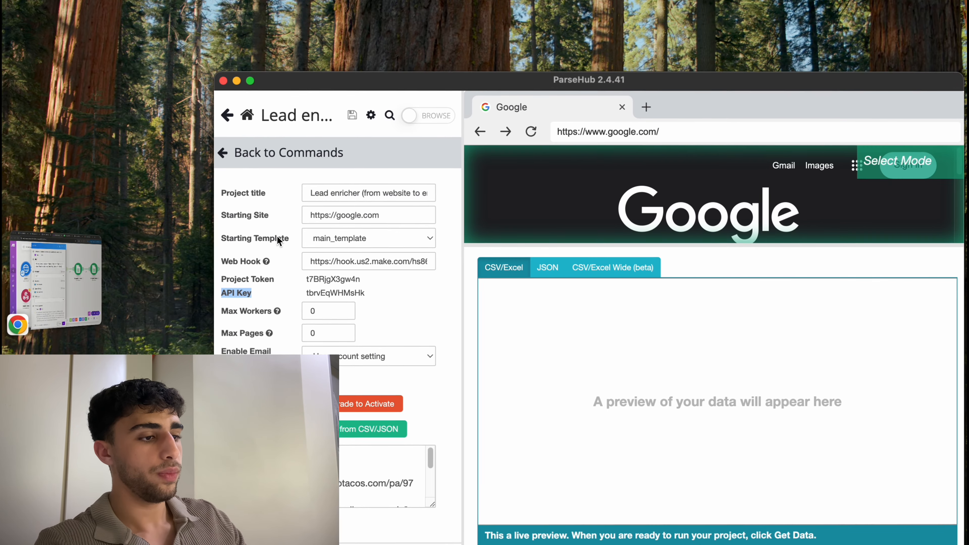
pyautogui.click(110, 280)
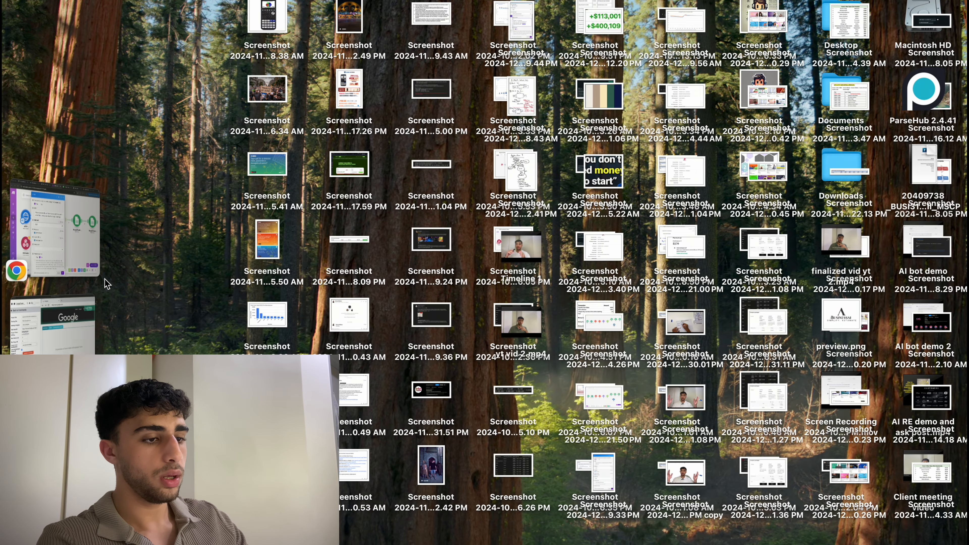
pyautogui.click(104, 280)
pyautogui.click(73, 268)
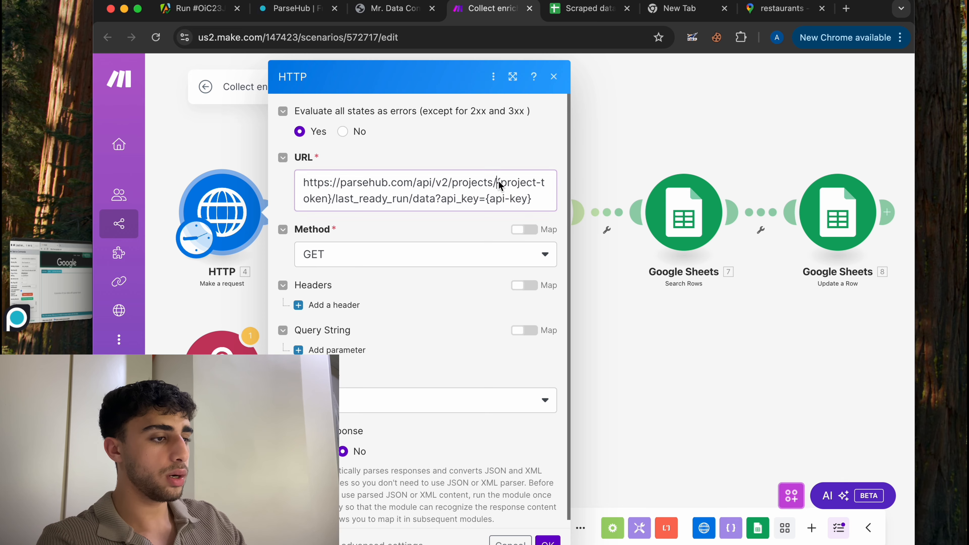
pyautogui.moveTo(497, 183); pyautogui.dragTo(331, 199)
pyautogui.press('super+v')
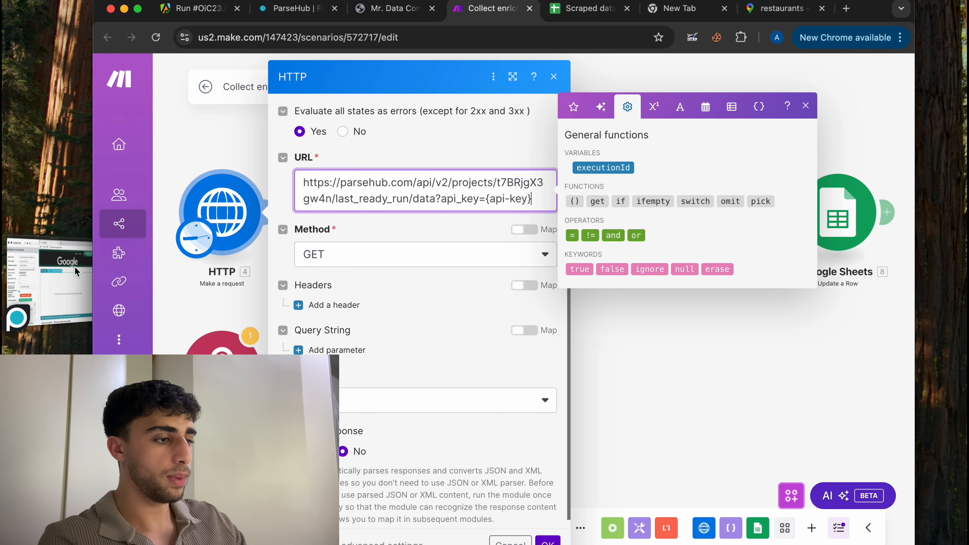
# Copy the API key from ParseHub, paste it over the {api-key} placeholder in the HTTP module's URL, and accept the module's settings.
pyautogui.click(50, 278)
pyautogui.click(319, 294)
pyautogui.doubleClick(320, 294)
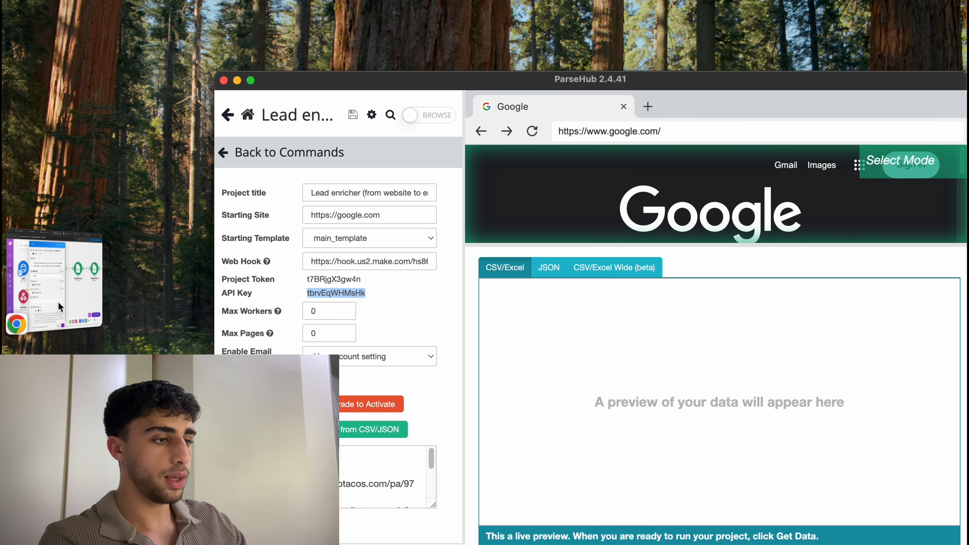
pyautogui.click(54, 278)
pyautogui.moveTo(488, 202); pyautogui.dragTo(535, 200)
pyautogui.press('super+v')
pyautogui.click(547, 542)
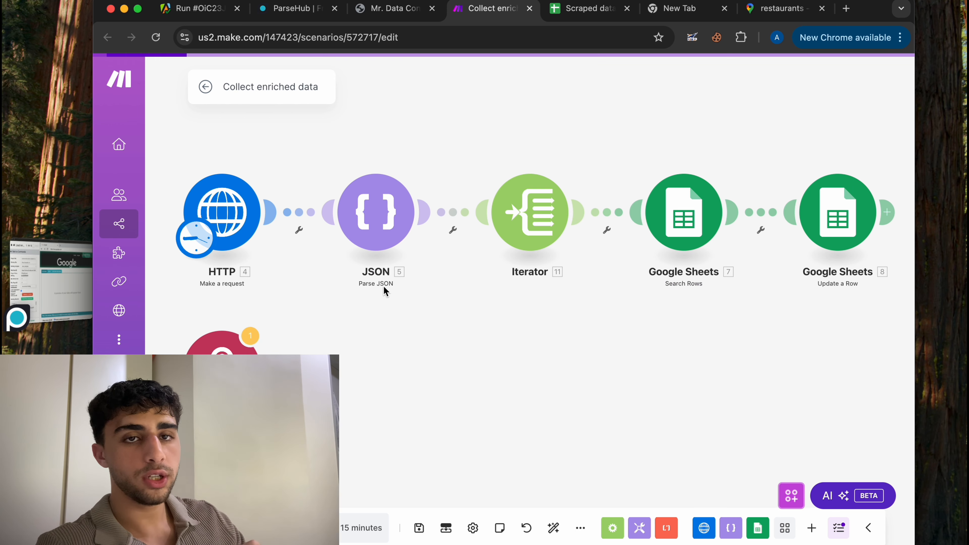
# Open the Send Lead for enriching scenario, check the result limit in its Google Sheets search module, and run the scenario once.
pyautogui.moveTo(419, 352); pyautogui.dragTo(424, 362)
pyautogui.scroll(1, 580, 375)
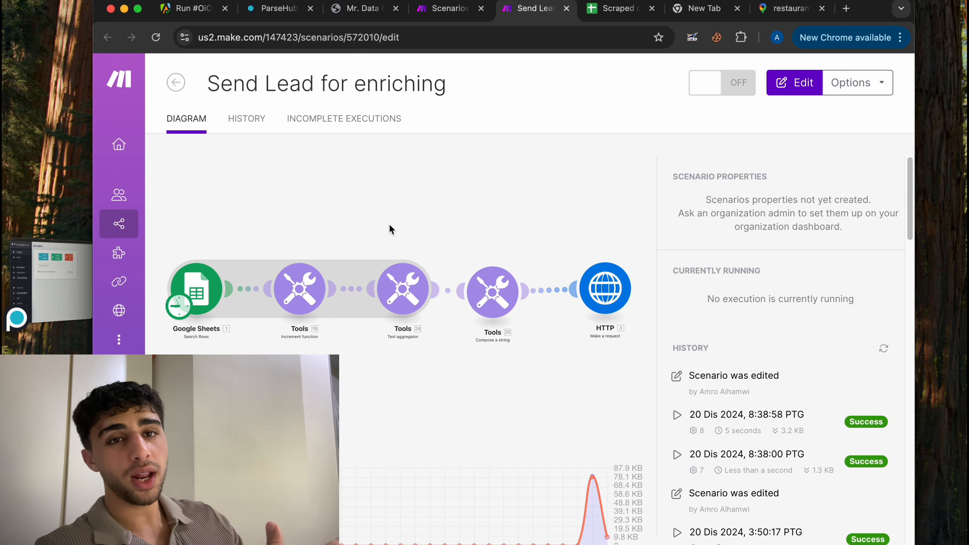
pyautogui.click(235, 285)
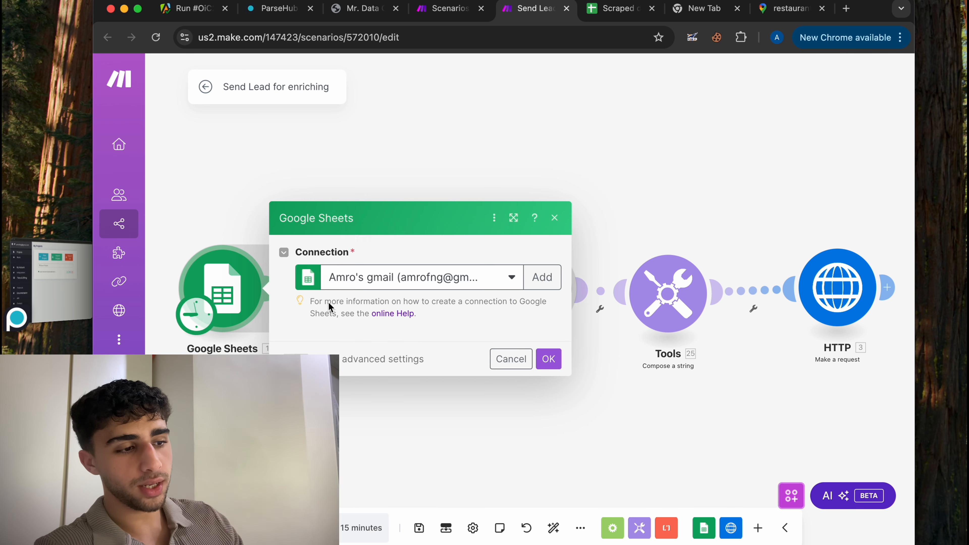
pyautogui.scroll(-2, 412, 458)
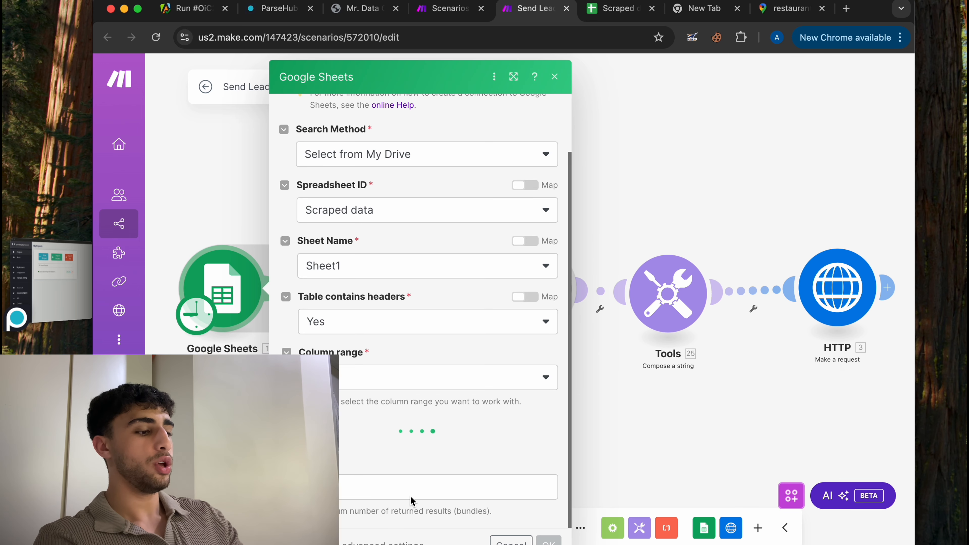
pyautogui.click(411, 483)
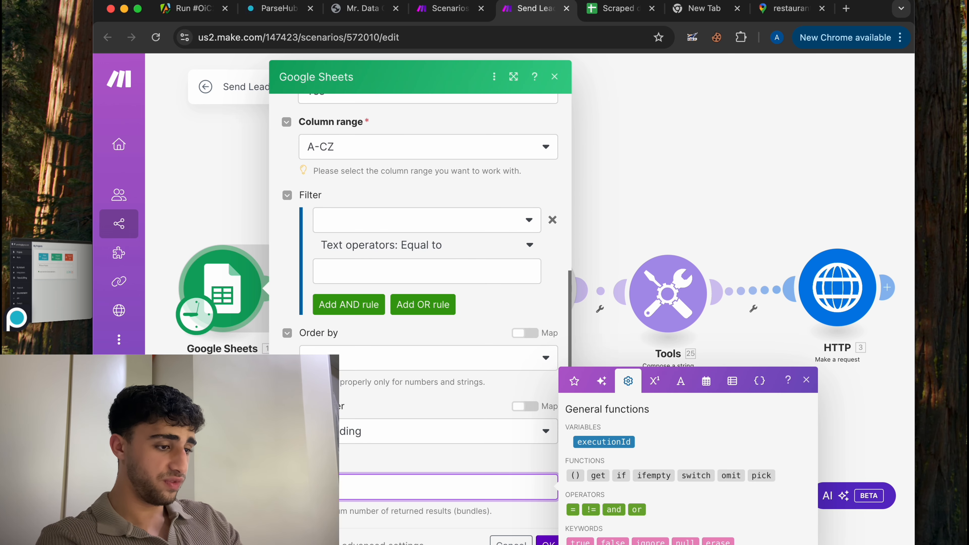
pyautogui.click(511, 541)
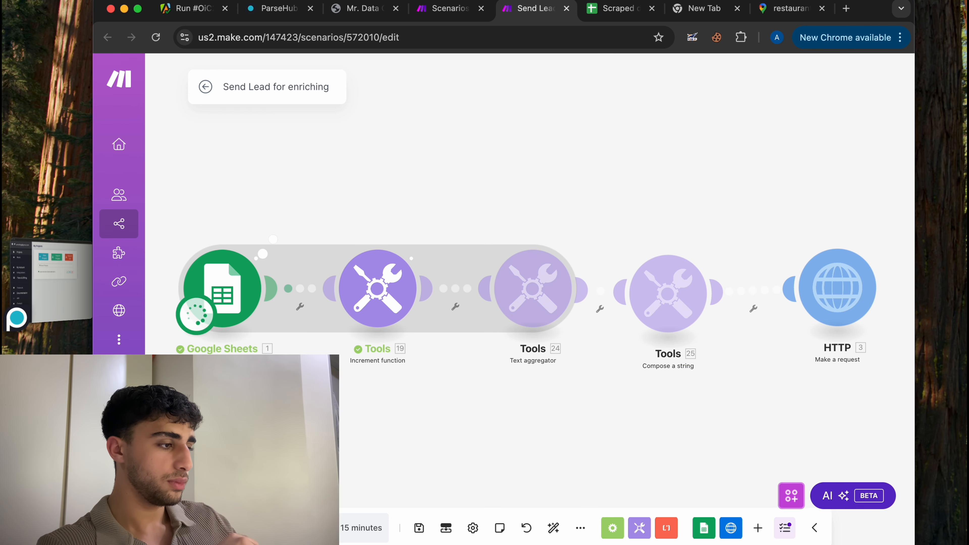
pyautogui.moveTo(522, 439); pyautogui.dragTo(509, 441)
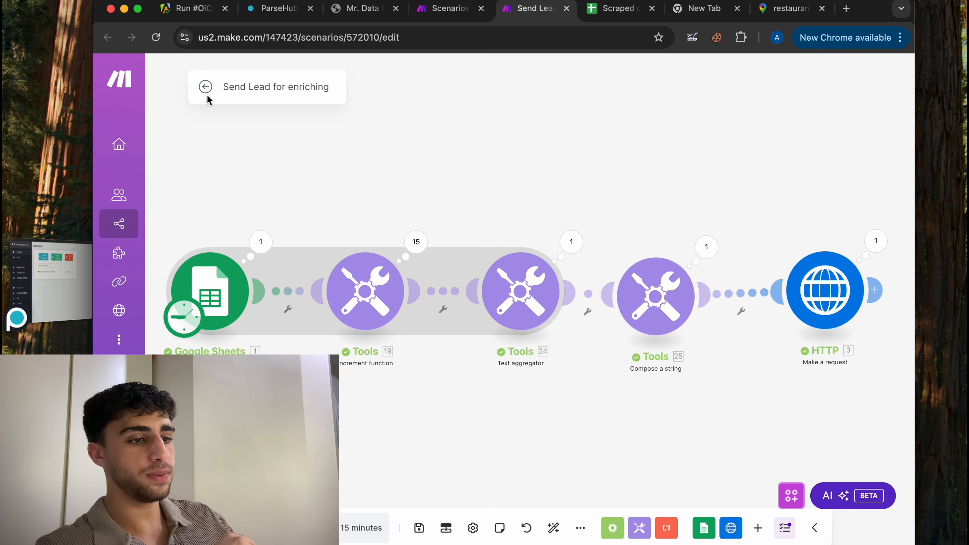
# Switch to ParseHub and check the My Runs page for the active Lead enricher run.
pyautogui.click(54, 274)
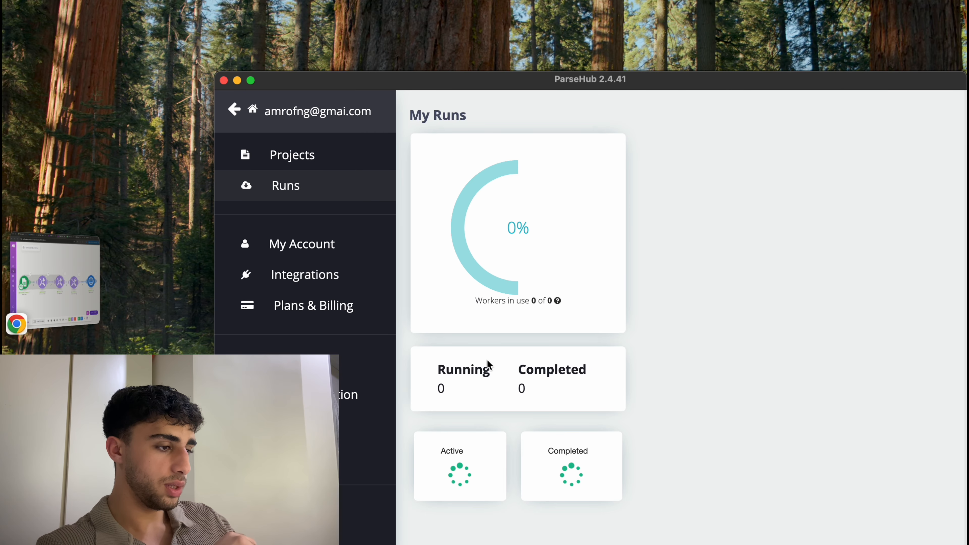
pyautogui.moveTo(467, 386); pyautogui.dragTo(432, 394)
pyautogui.click(509, 405)
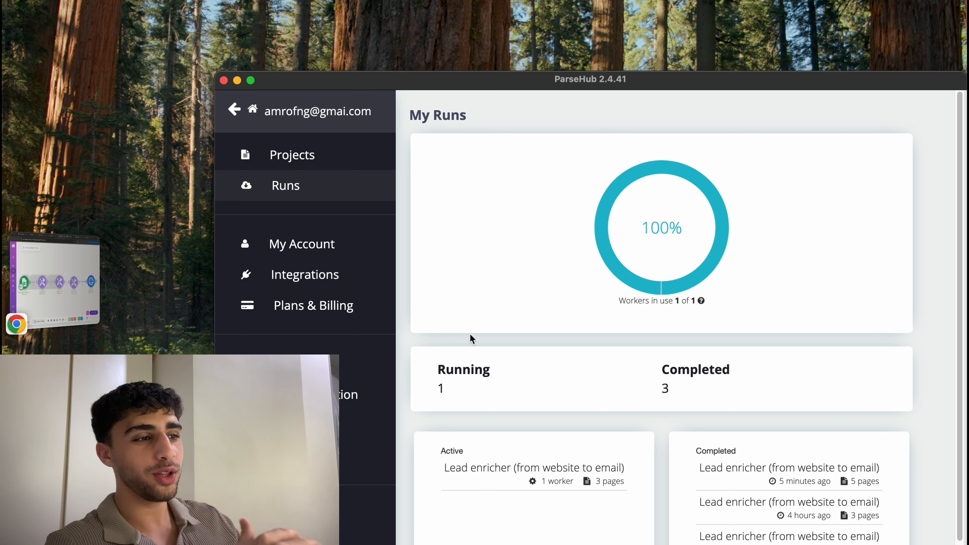
# Open the Lead enricher project's settings and review the full list of website URLs in its Starting Value.
pyautogui.click(328, 157)
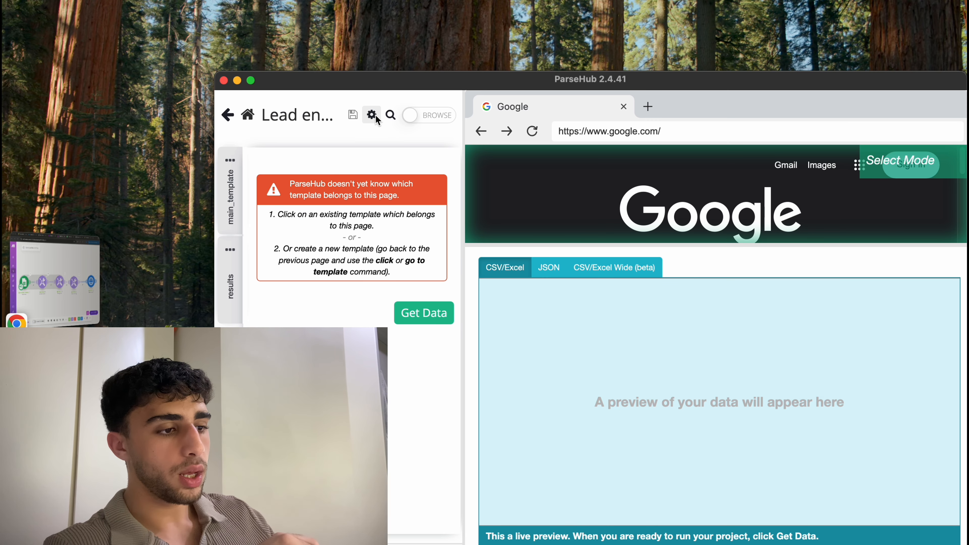
pyautogui.click(371, 115)
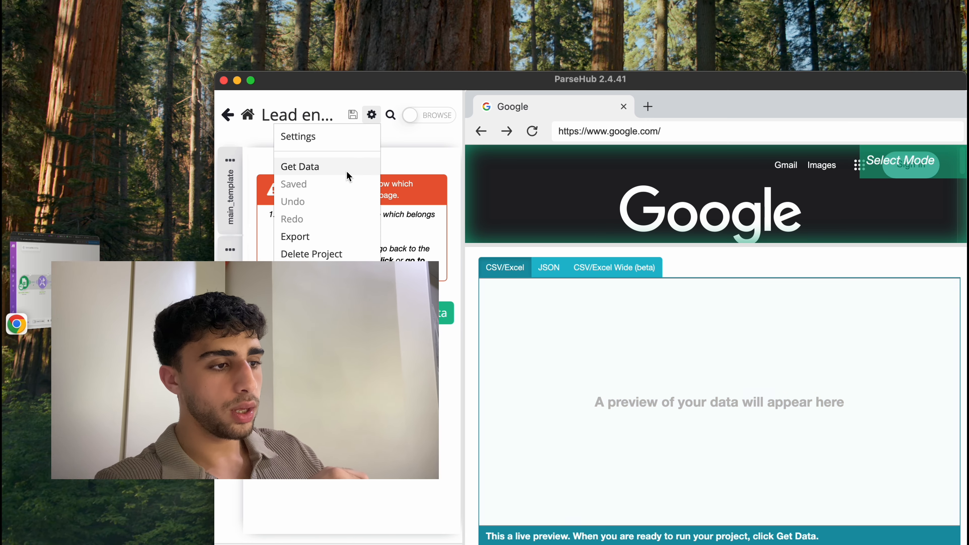
pyautogui.click(348, 169)
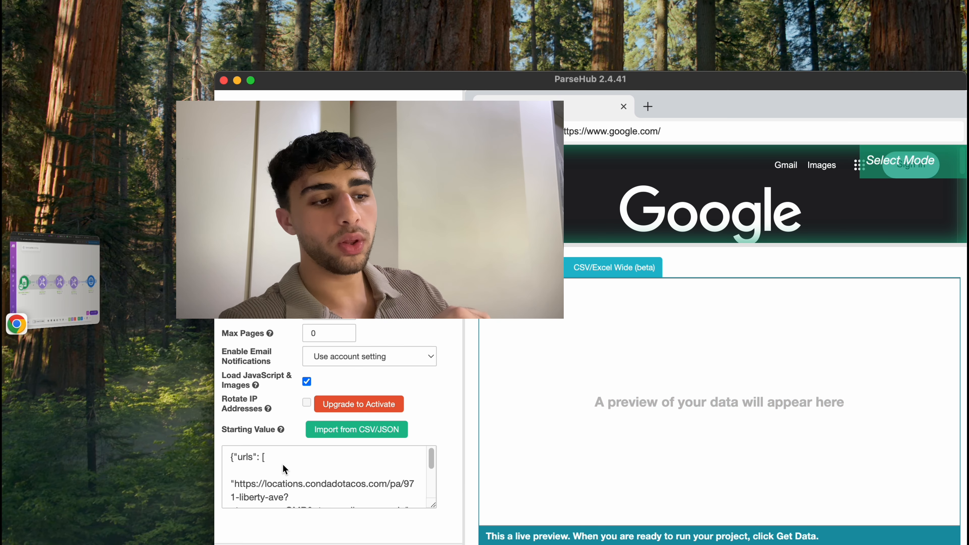
pyautogui.moveTo(230, 456); pyautogui.dragTo(346, 505)
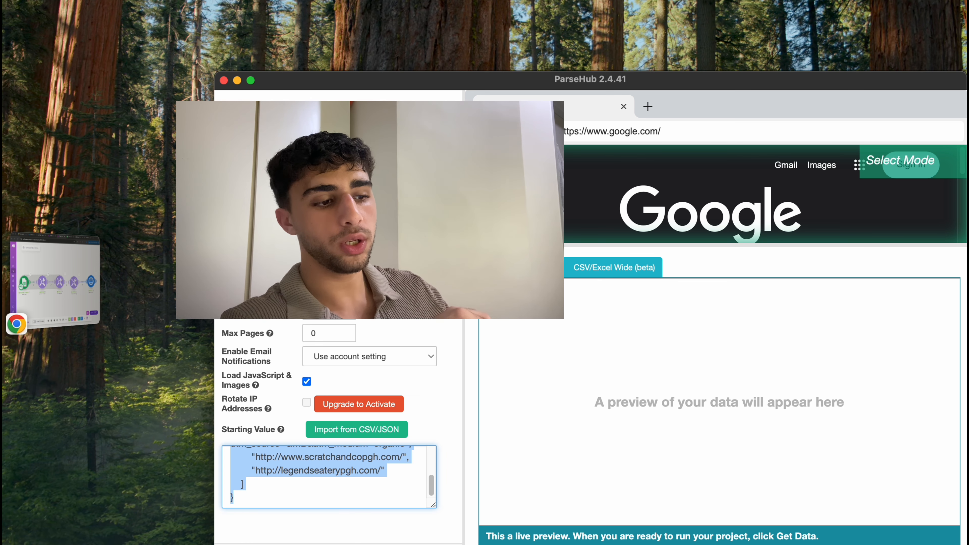
pyautogui.click(347, 504)
pyautogui.scroll(2, 273, 493)
pyautogui.scroll(5, 272, 490)
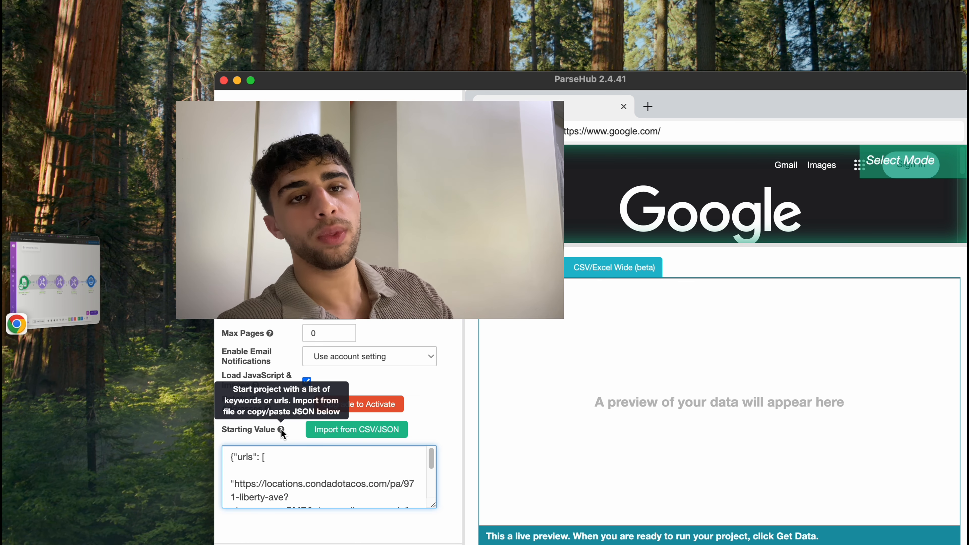
pyautogui.moveTo(282, 430)
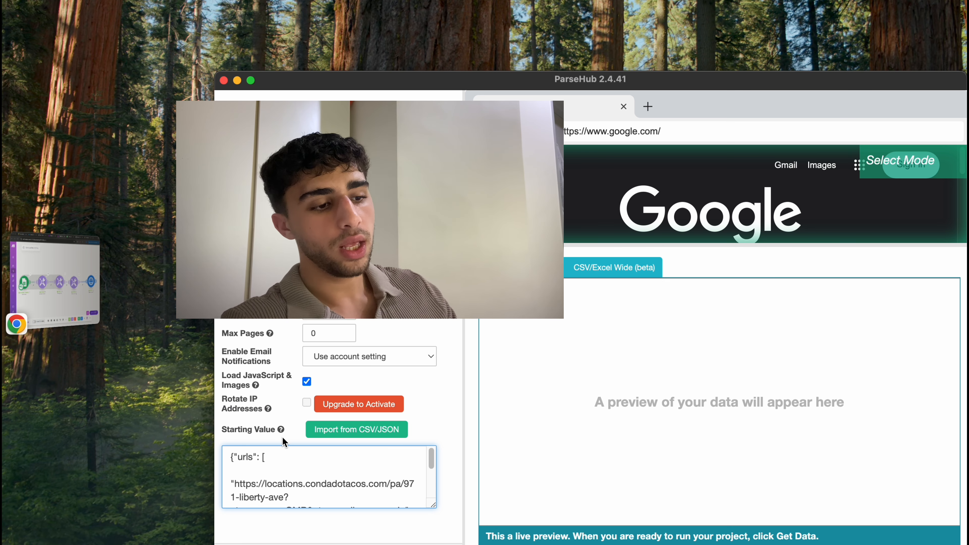
pyautogui.click(243, 469)
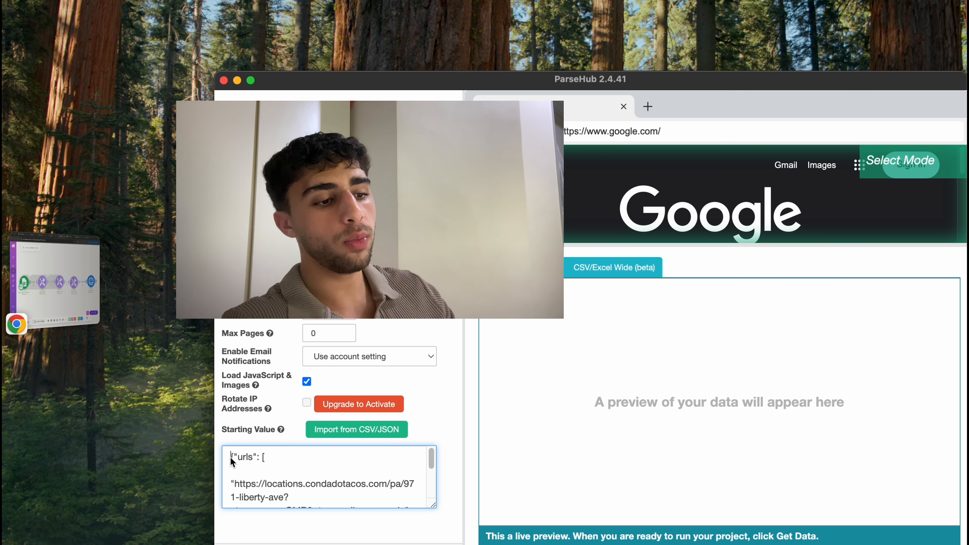
pyautogui.press('super+a')
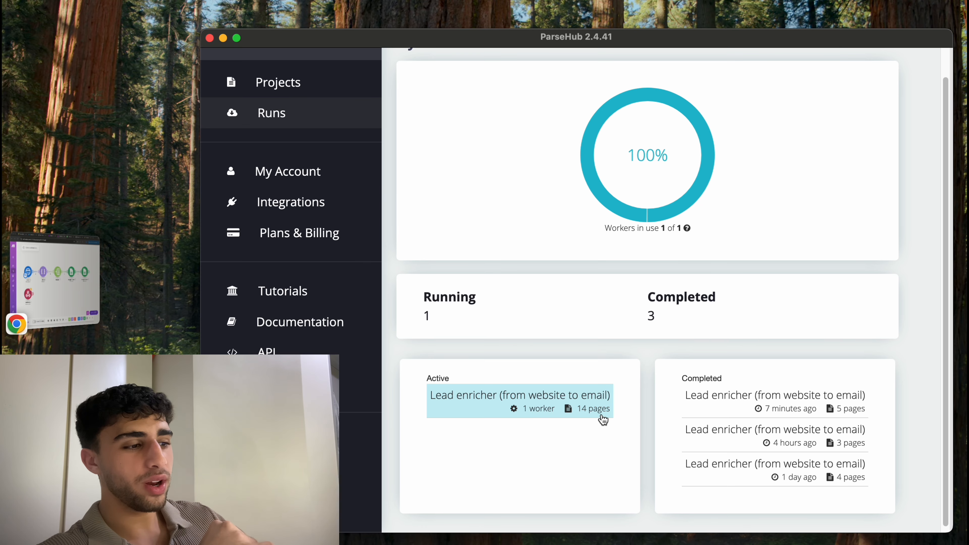
# Check the results page of the active Lead enricher run in ParseHub and switch back to the Collect enriched data scenario in Make.
pyautogui.click(603, 419)
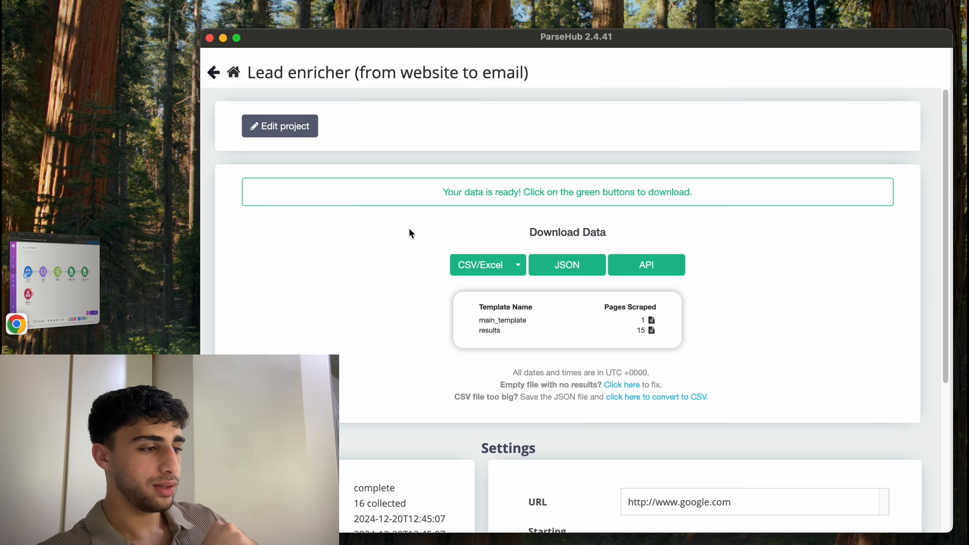
pyautogui.click(215, 75)
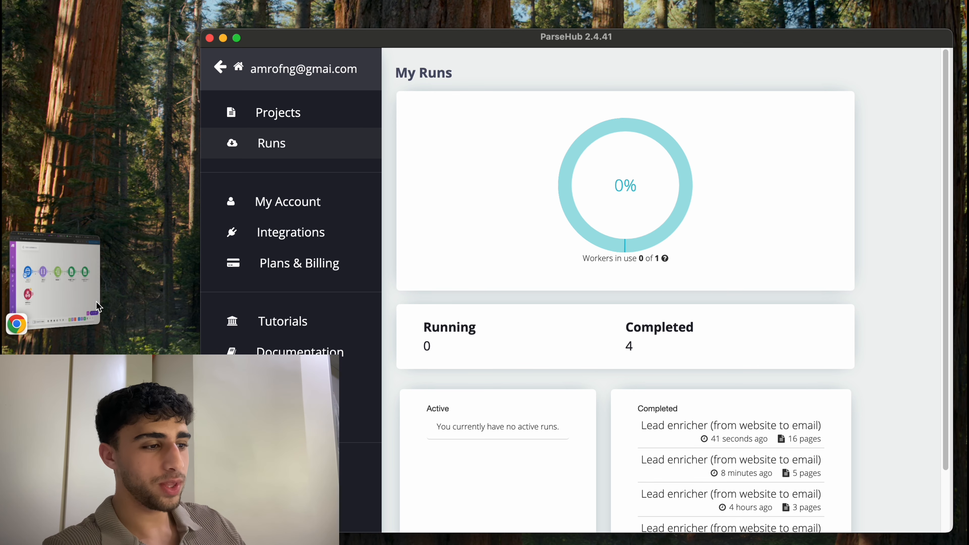
pyautogui.click(55, 279)
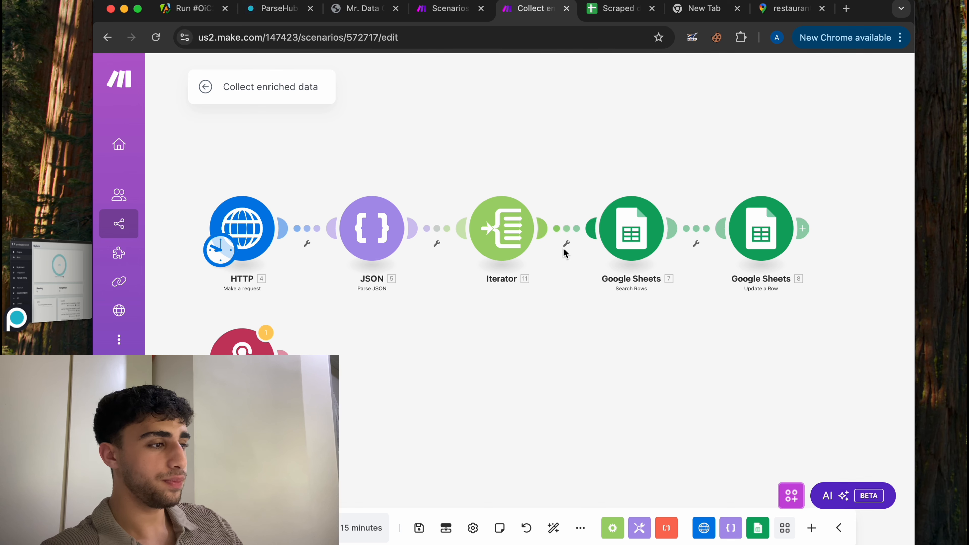
# Look through the Scraped data spreadsheet's restaurant rows, including the Email 1, Email 2 and Phone Number columns.
pyautogui.click(615, 8)
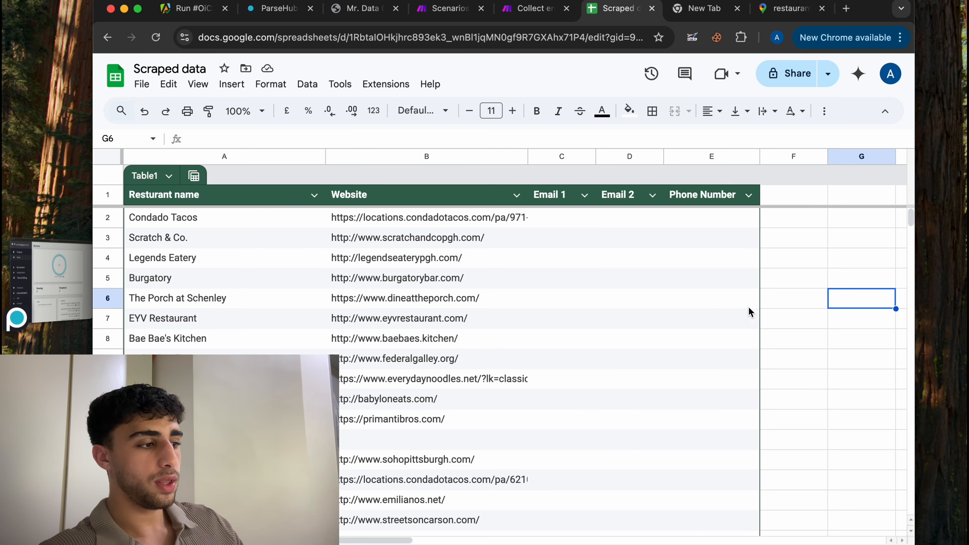
pyautogui.scroll(-2, 748, 316)
pyautogui.scroll(2, 748, 315)
pyautogui.scroll(-15, 725, 349)
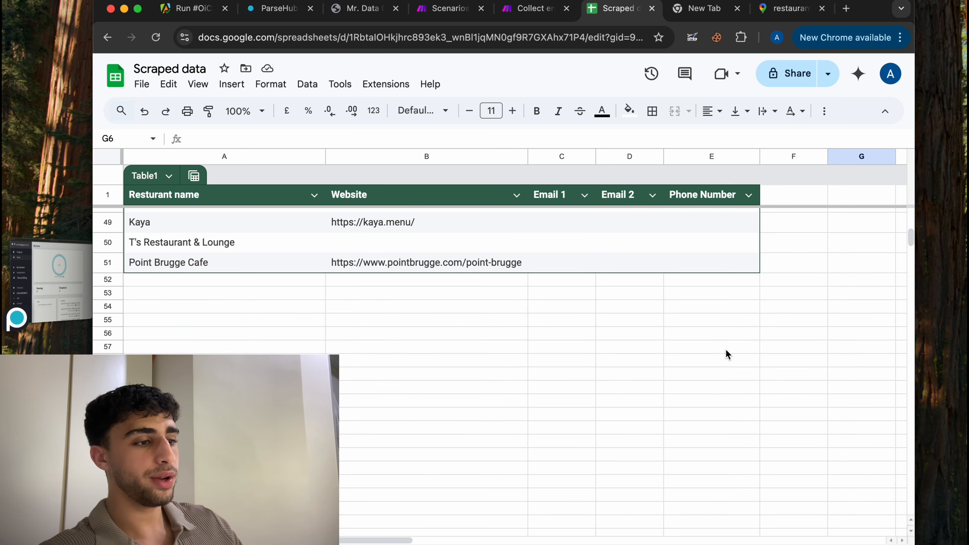
pyautogui.scroll(15, 726, 350)
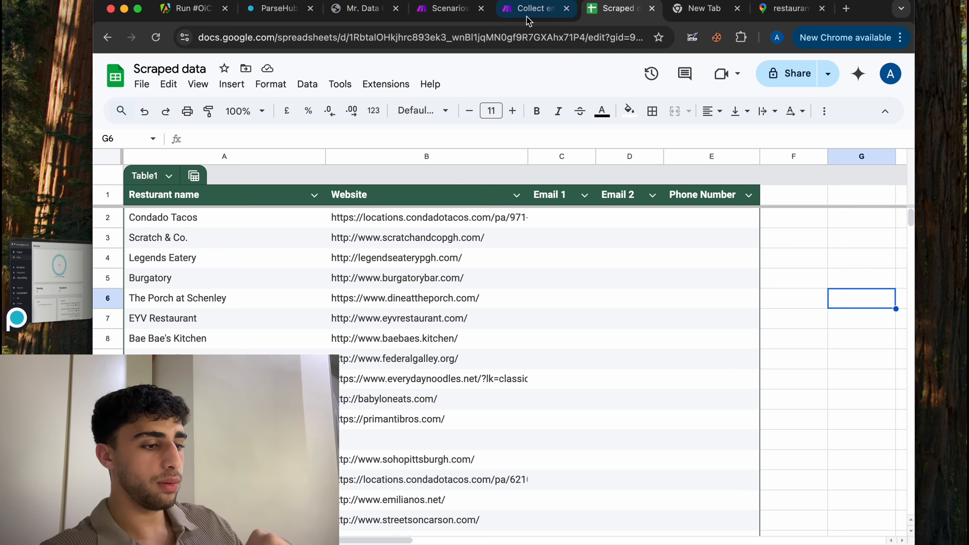
# Run the Collect enriched data scenario once in Make and follow its progress until all modules finish.
pyautogui.click(550, 8)
pyautogui.click(223, 528)
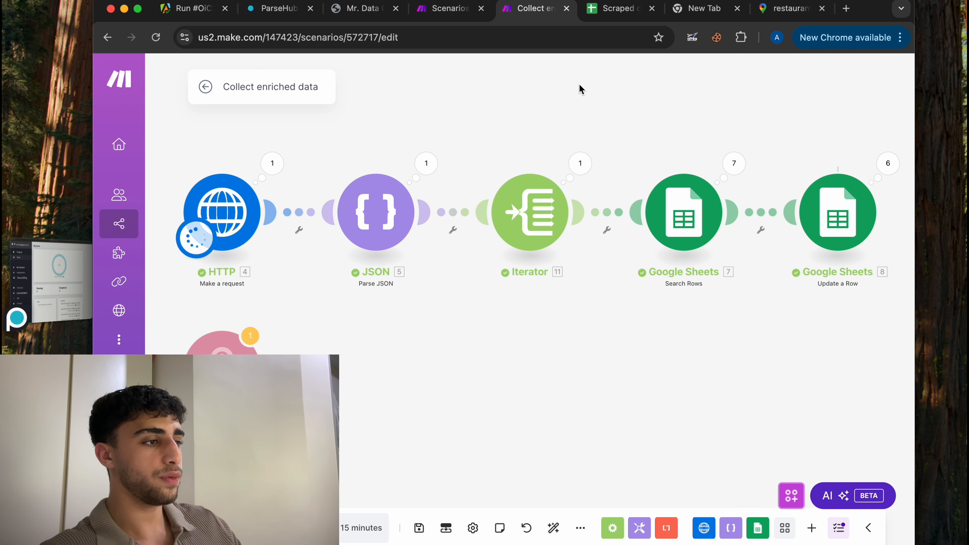
pyautogui.click(612, 9)
pyautogui.click(542, 9)
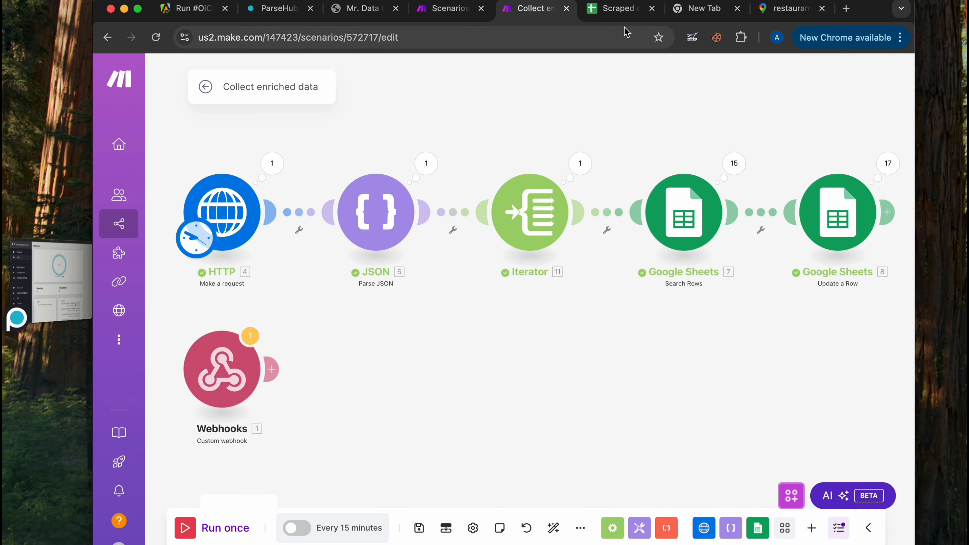
# In the Scraped data spreadsheet, widen the Email 1 and Email 2 columns to fit their contents.
pyautogui.click(618, 10)
pyautogui.click(651, 415)
pyautogui.moveTo(573, 195); pyautogui.dragTo(622, 195)
pyautogui.doubleClick(663, 157)
pyautogui.doubleClick(597, 156)
pyautogui.click(600, 380)
pyautogui.hscroll(4, 586, 426)
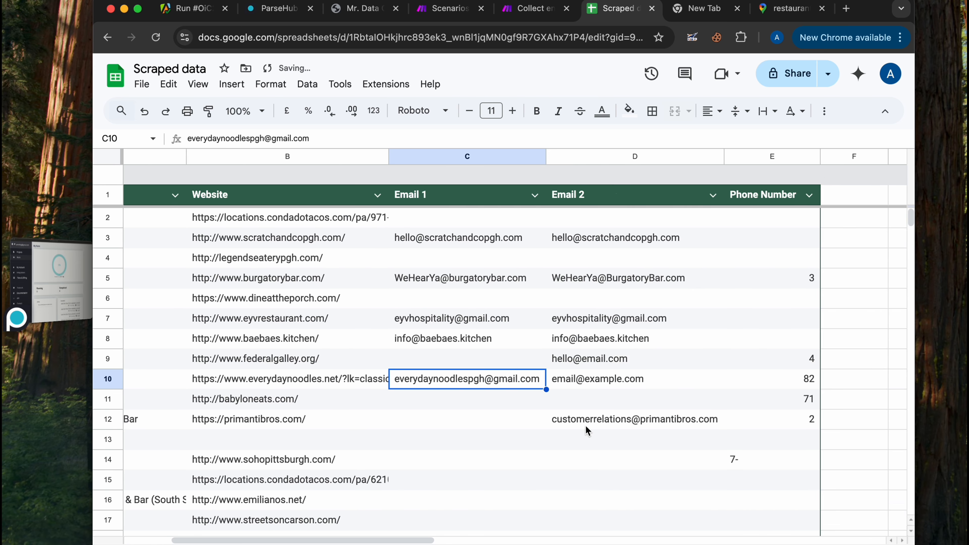
# Examine the enriched emails and phone numbers against the restaurant names and websites in the Scraped data table.
pyautogui.click(527, 424)
pyautogui.press('Right')
pyautogui.press('Left')
pyautogui.press('Left')
pyautogui.press('Left')
pyautogui.press('Left')
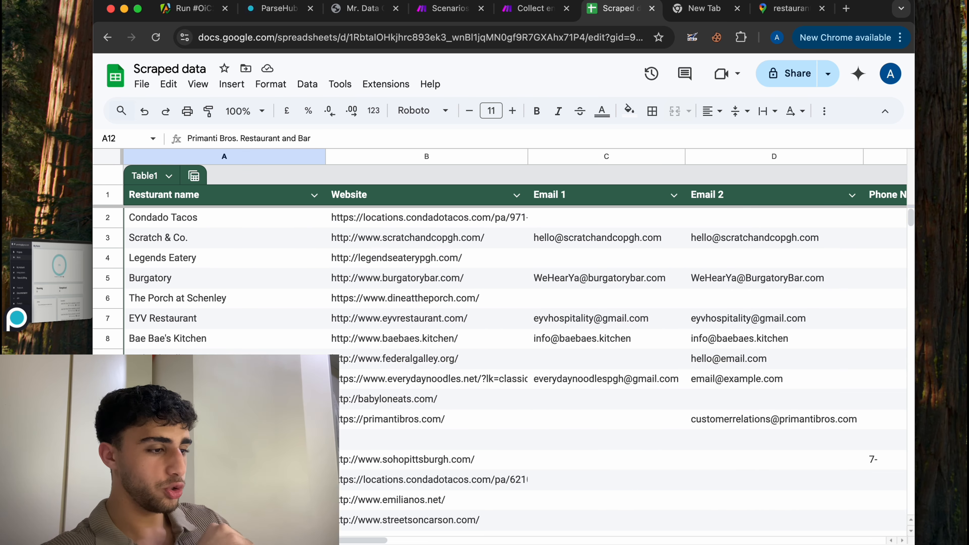
pyautogui.press('Right')
pyautogui.press('Right')
pyautogui.press('Right')
pyautogui.press('Right')
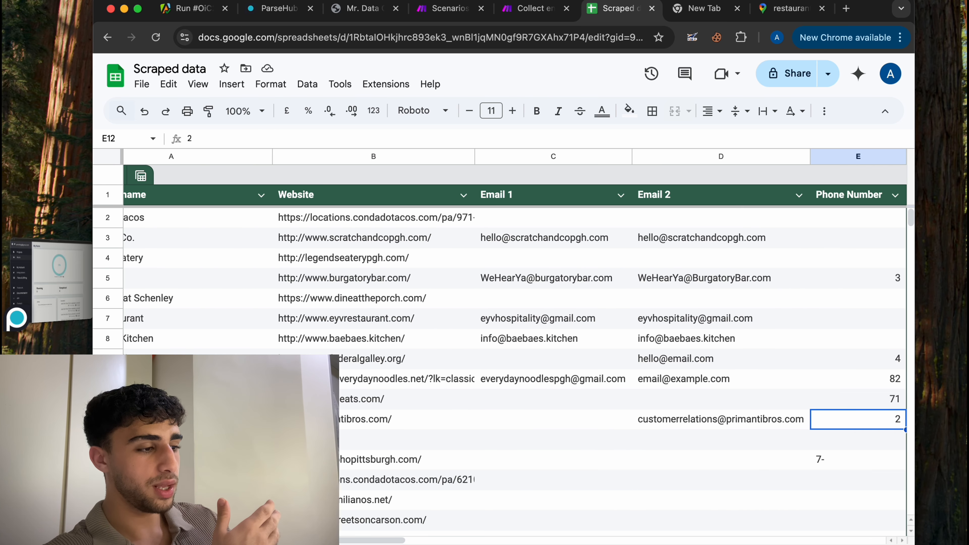
pyautogui.press('Left')
pyautogui.press('Right')
pyautogui.press('Left')
pyautogui.press('Left')
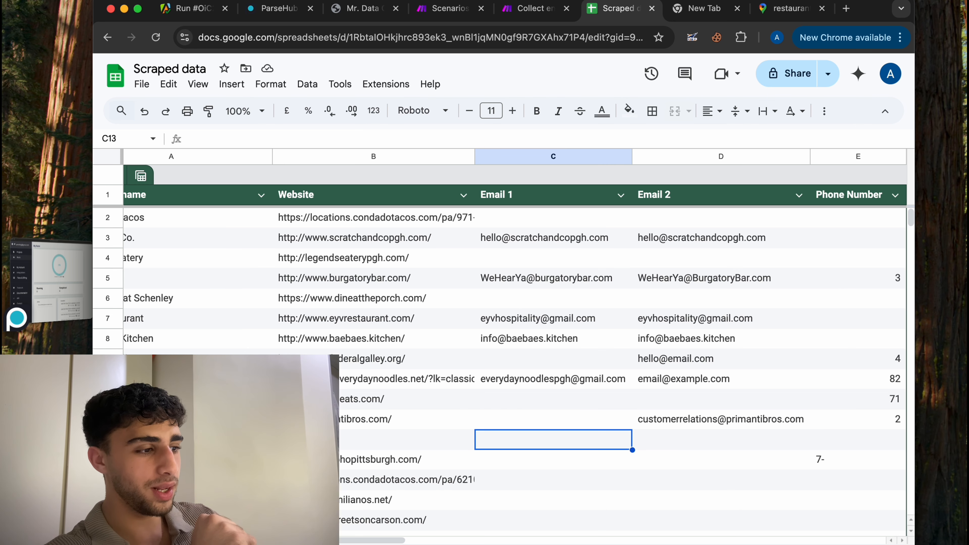
pyautogui.press('Right')
pyautogui.press('Up')
pyautogui.press('Down')
pyautogui.press('Up')
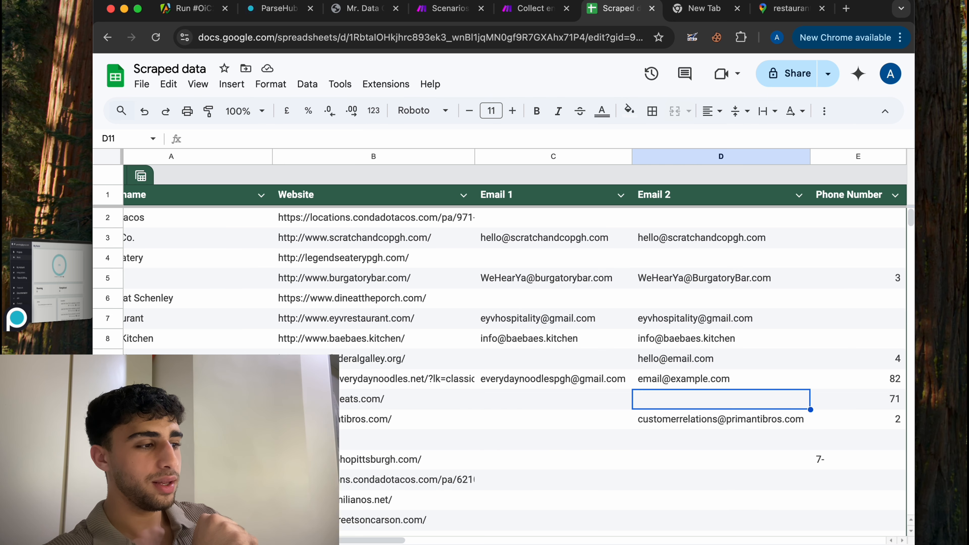
pyautogui.press('Up')
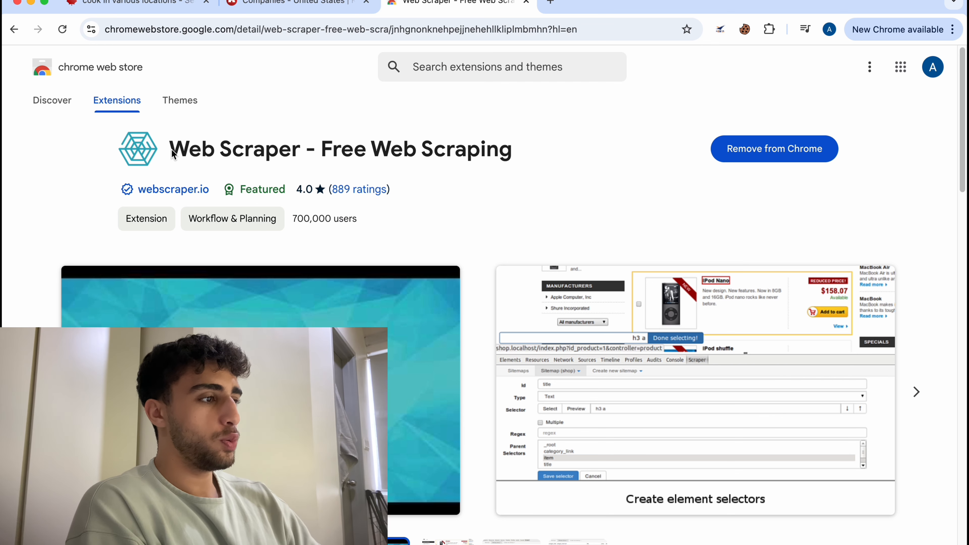
# Look over the Web Scraper - Free Web Scraping extension page and the Kompass directory of United States companies.
pyautogui.moveTo(170, 151); pyautogui.dragTo(475, 158)
pyautogui.click(508, 178)
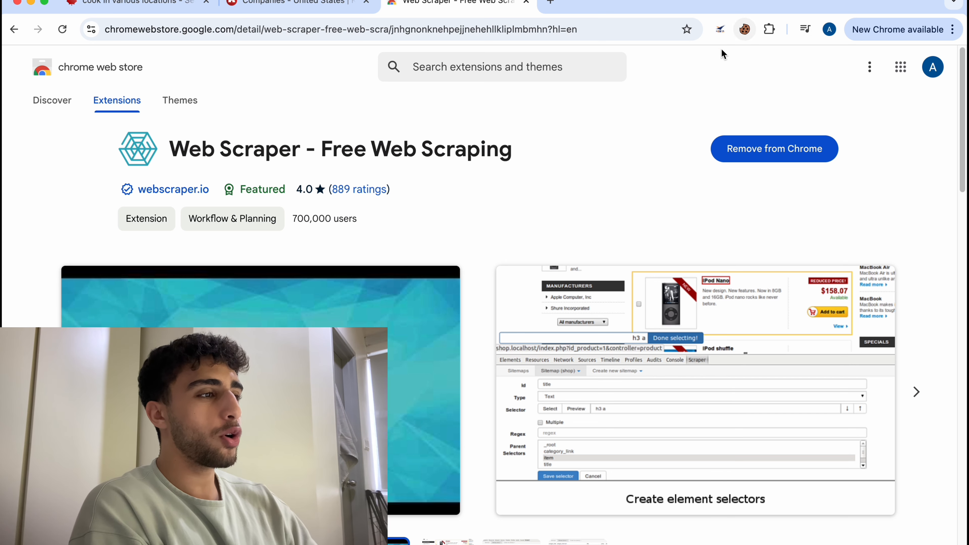
pyautogui.click(265, 11)
pyautogui.scroll(10, 229, 115)
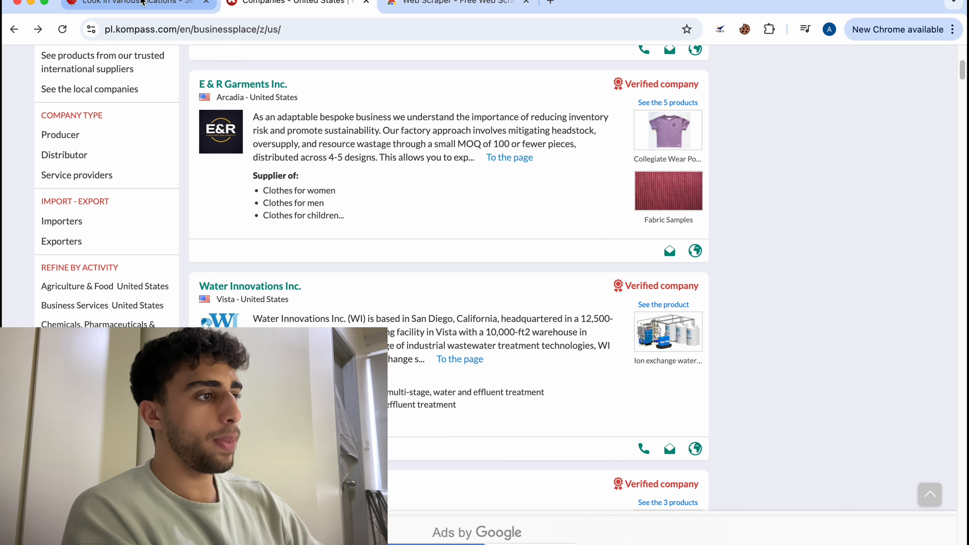
# Browse the Job Bank search results for cook jobs as another example of a site to scrape.
pyautogui.click(142, 3)
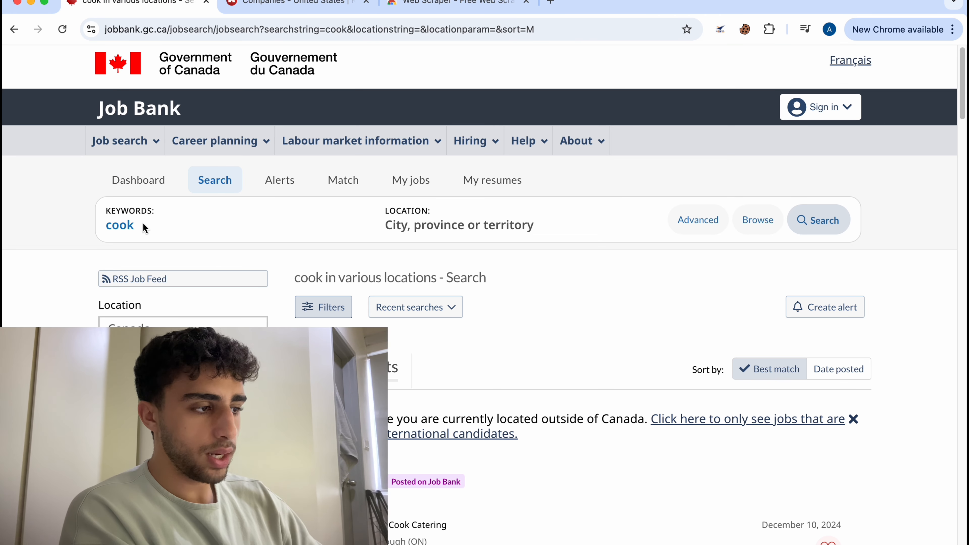
pyautogui.scroll(-2, 129, 229)
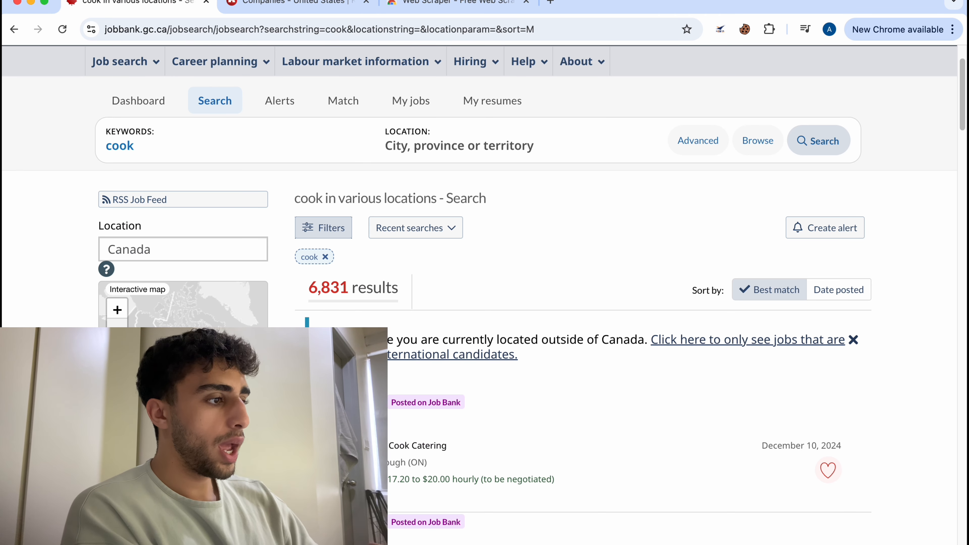
pyautogui.scroll(-3, 367, 313)
pyautogui.scroll(-12, 367, 305)
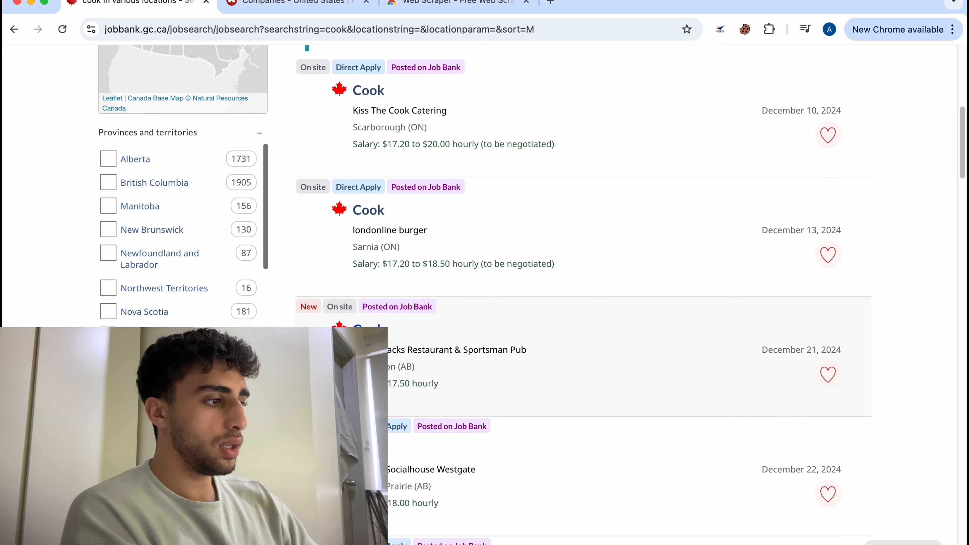
# Open the Kiss The Cook Catering cook posting and reveal how to apply, checking the employer's mailing address.
pyautogui.scroll(-9, 368, 266)
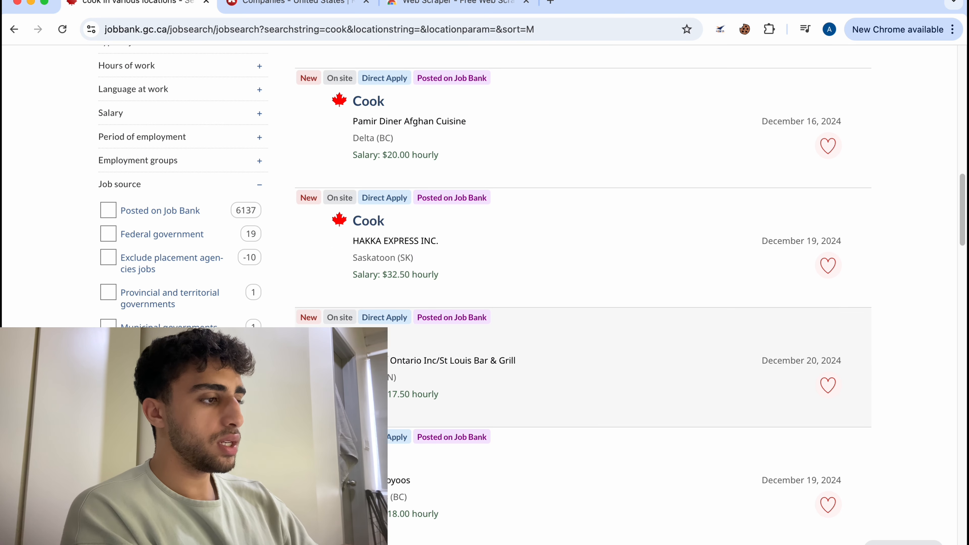
pyautogui.scroll(1, 387, 350)
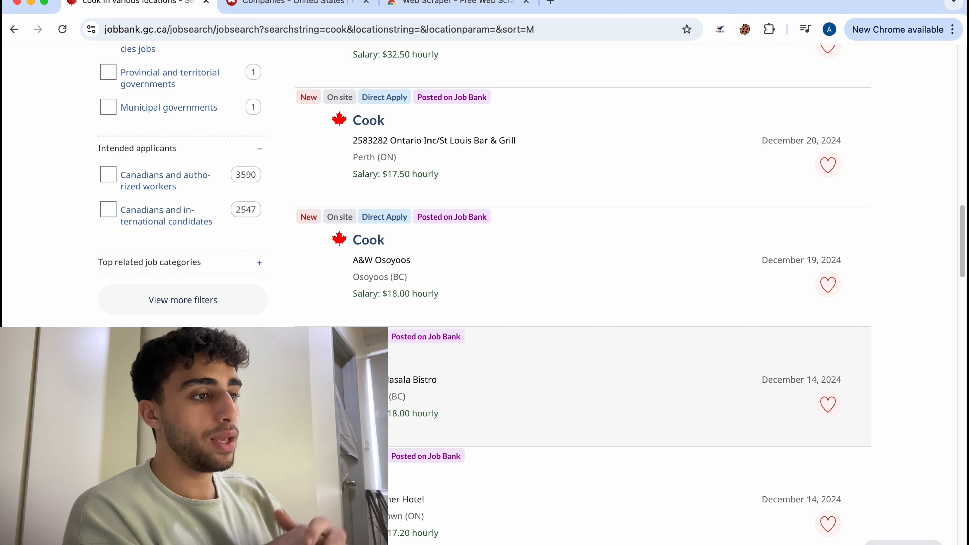
pyautogui.scroll(15, 572, 229)
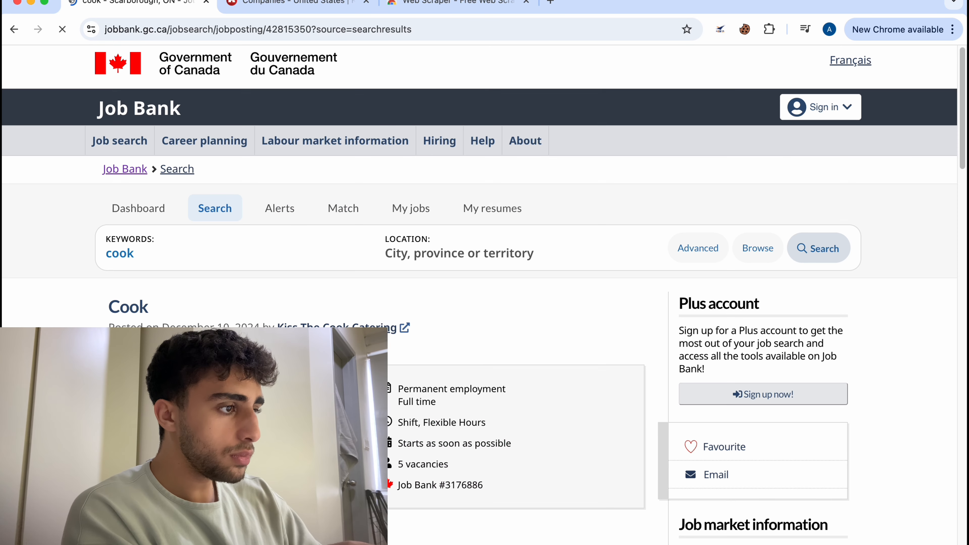
pyautogui.scroll(-3, 136, 221)
pyautogui.scroll(-6, 141, 220)
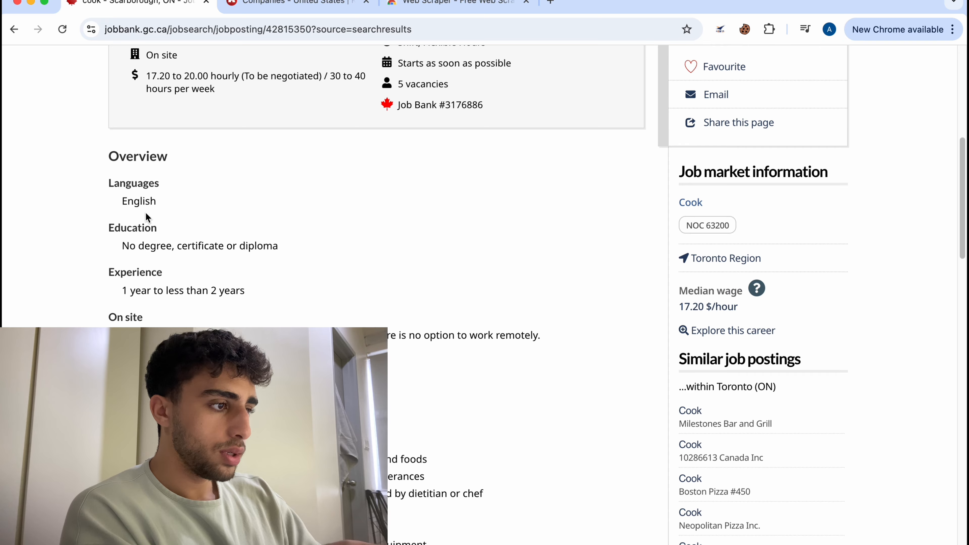
pyautogui.scroll(-7, 148, 218)
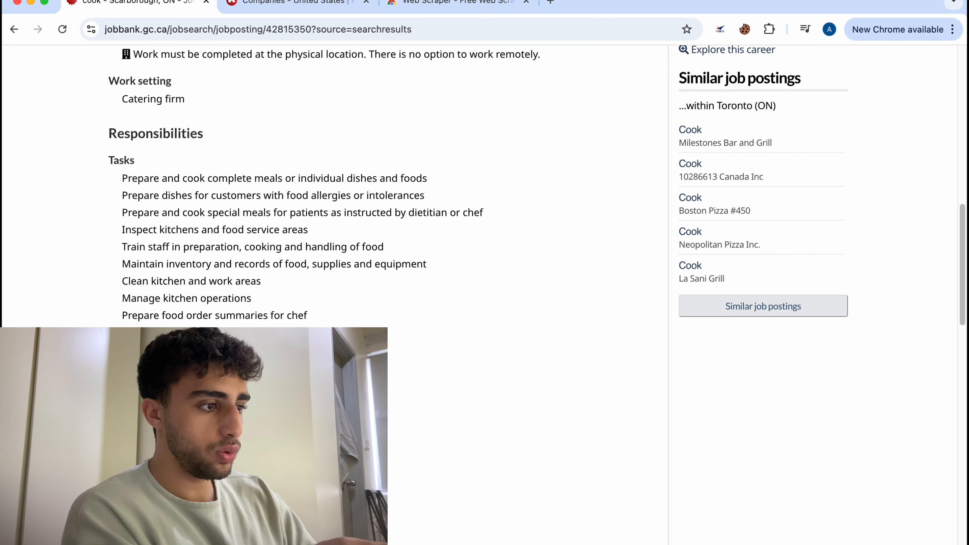
pyautogui.scroll(-15, 376, 229)
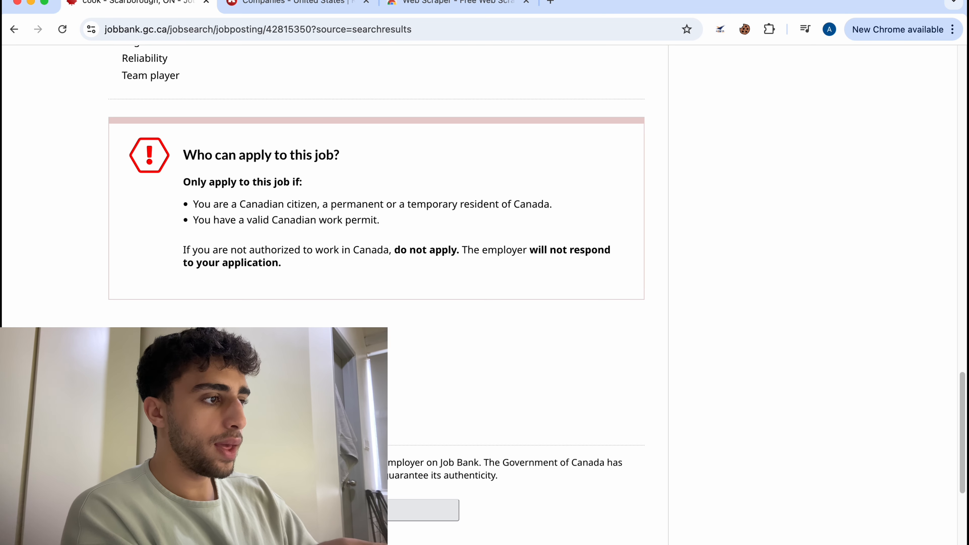
pyautogui.click(187, 347)
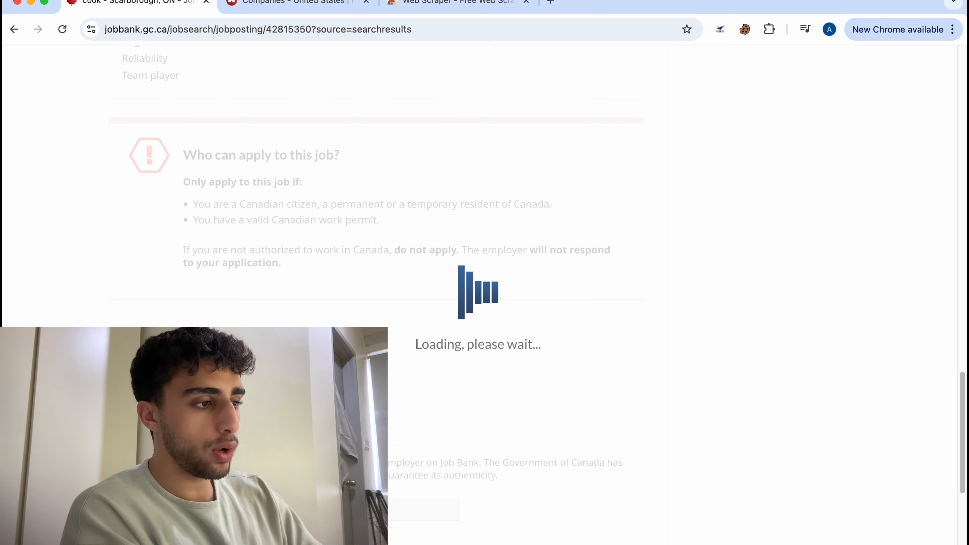
pyautogui.scroll(-1, 187, 348)
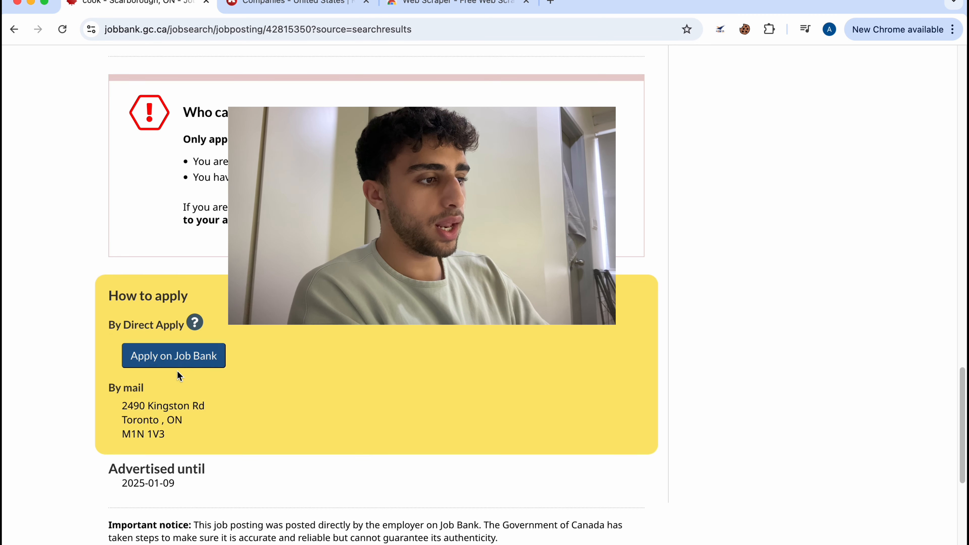
pyautogui.moveTo(121, 406); pyautogui.dragTo(164, 434)
pyautogui.click(184, 447)
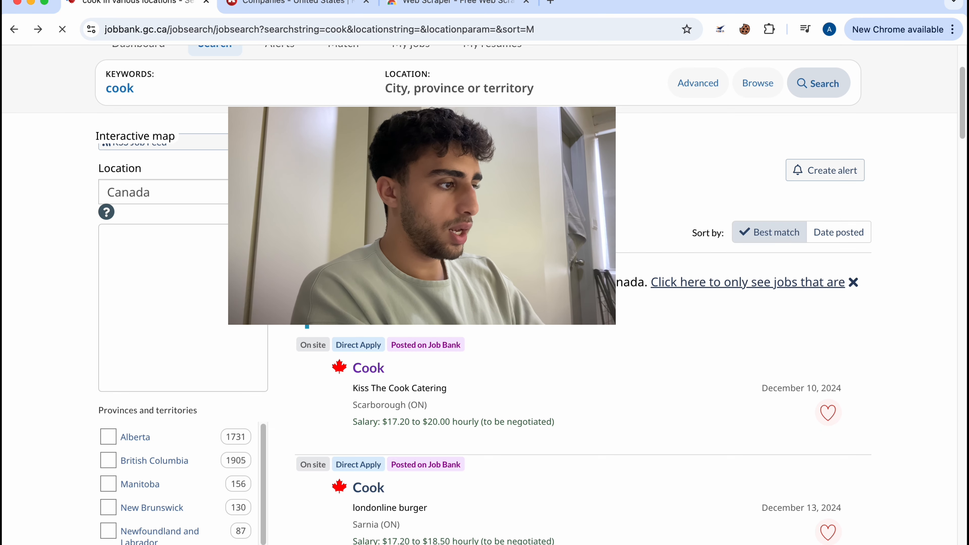
# Open the londonline burger cook posting, reveal its application contact details, and return to the Job Bank search results.
pyautogui.click(368, 346)
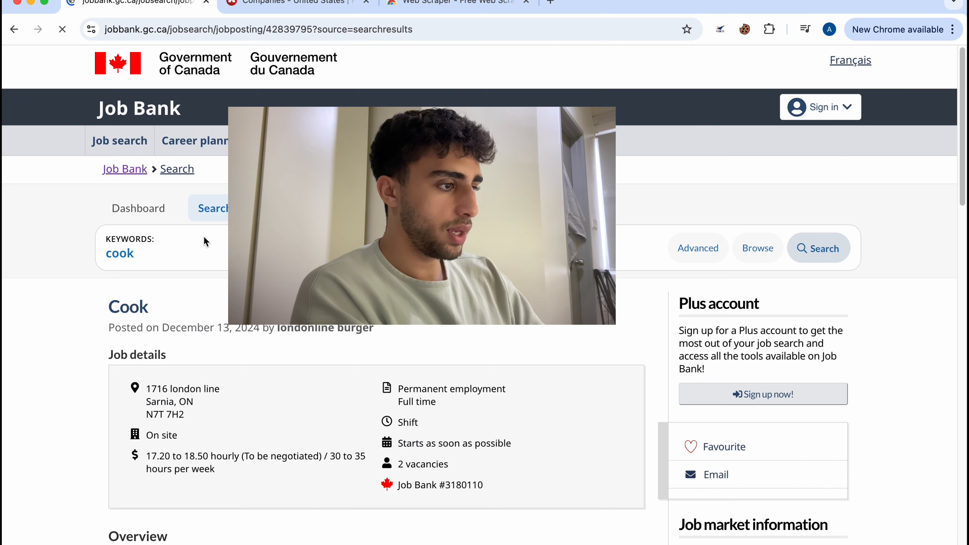
pyautogui.scroll(-15, 203, 294)
pyautogui.click(202, 294)
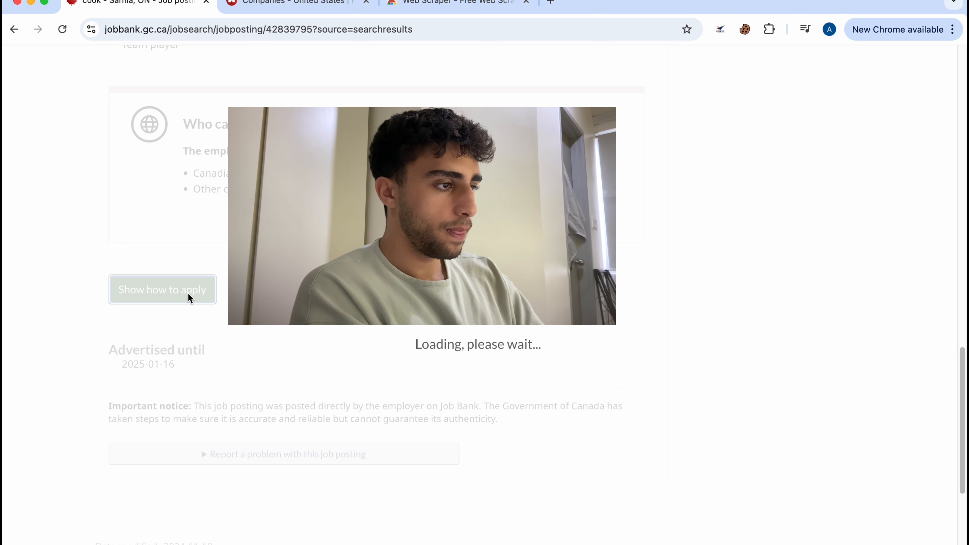
pyautogui.moveTo(283, 396); pyautogui.dragTo(112, 391)
pyautogui.click(84, 390)
pyautogui.scroll(6, 59, 101)
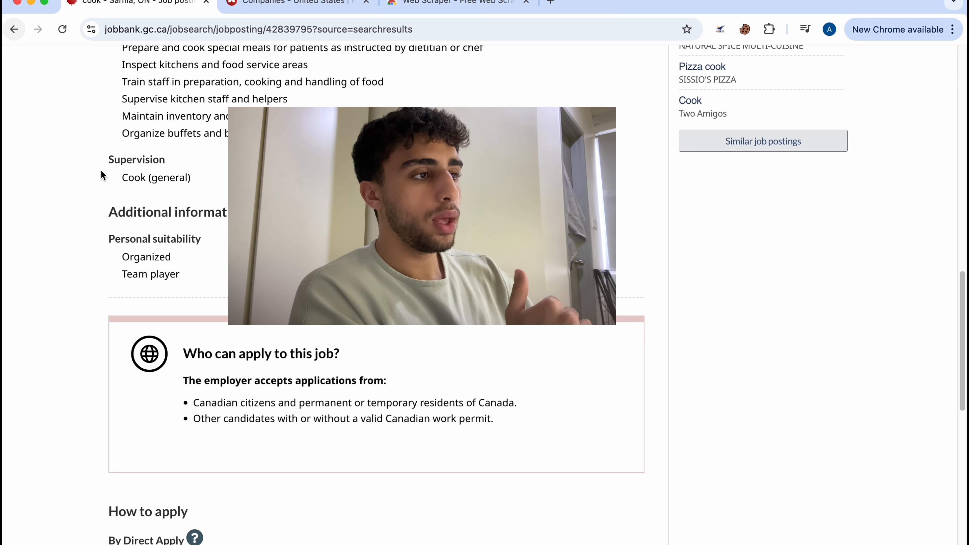
pyautogui.click(14, 28)
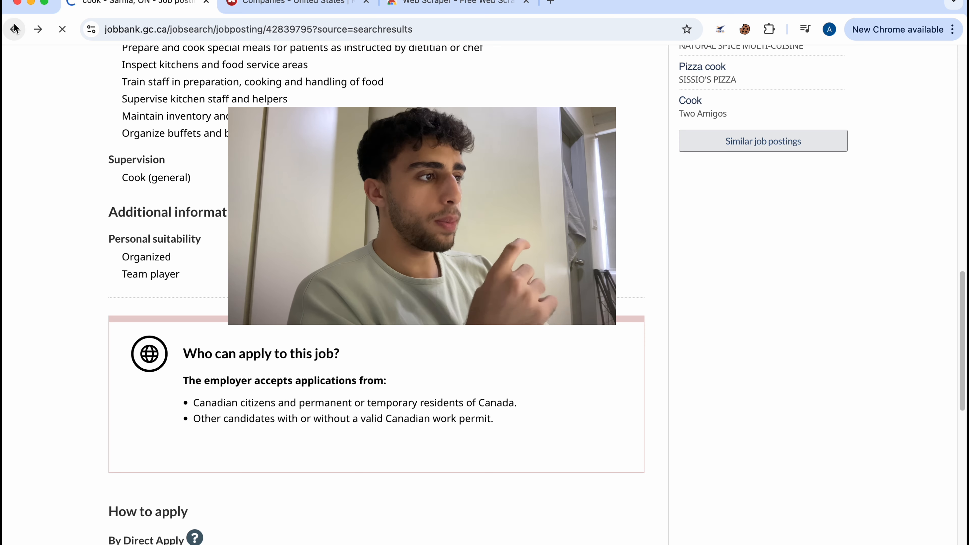
pyautogui.scroll(-7, 368, 238)
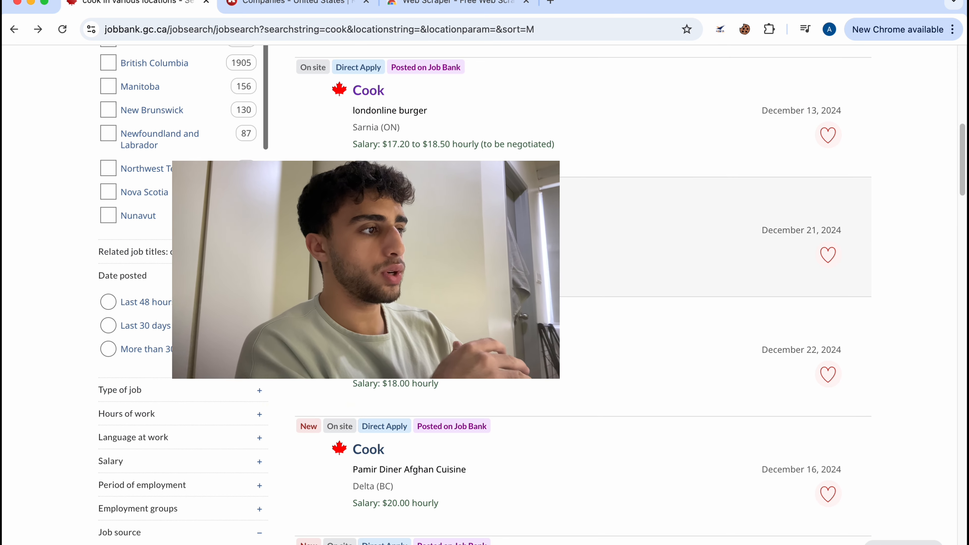
pyautogui.scroll(8, 367, 239)
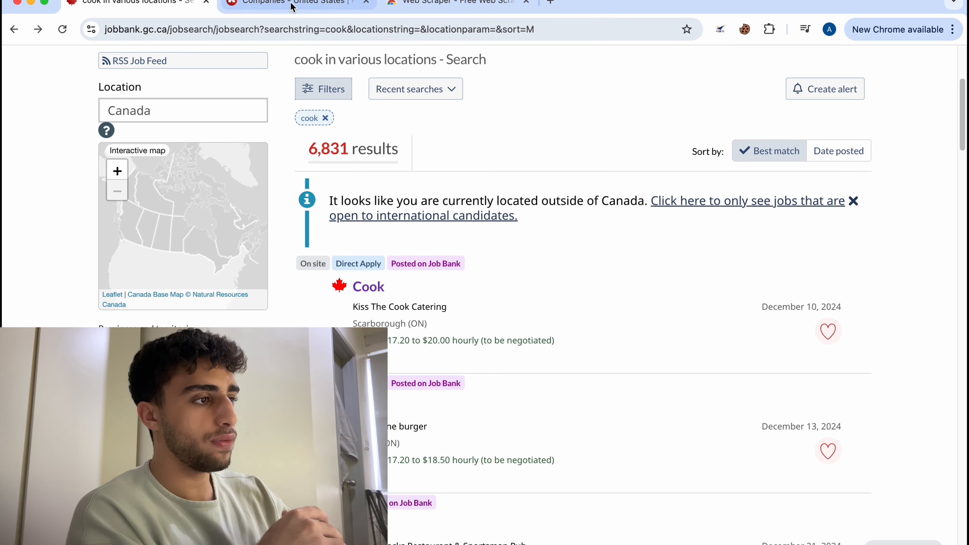
# Look through the company listings in the Kompass directory of United States companies.
pyautogui.click(294, 4)
pyautogui.scroll(-5, 221, 194)
pyautogui.scroll(12, 223, 191)
pyautogui.scroll(2, 223, 189)
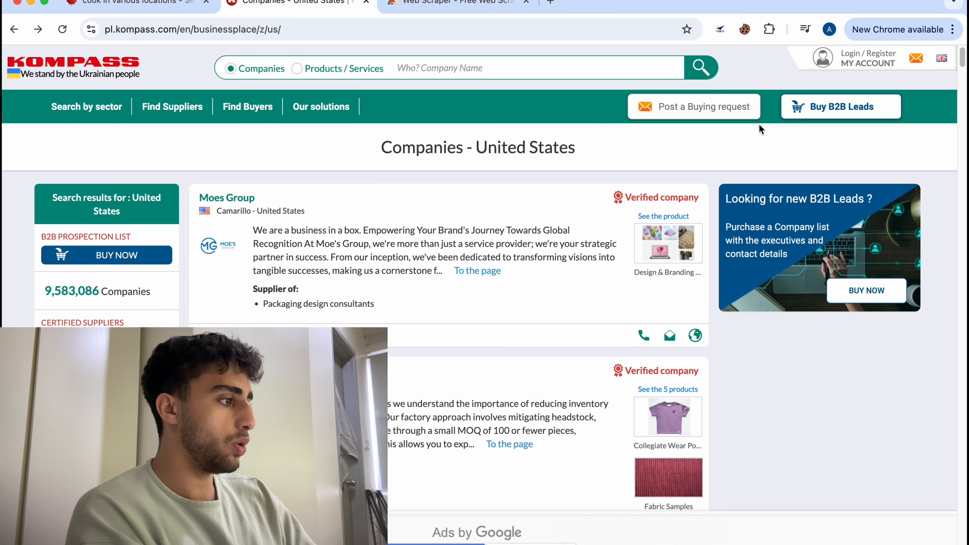
pyautogui.scroll(-20, 542, 275)
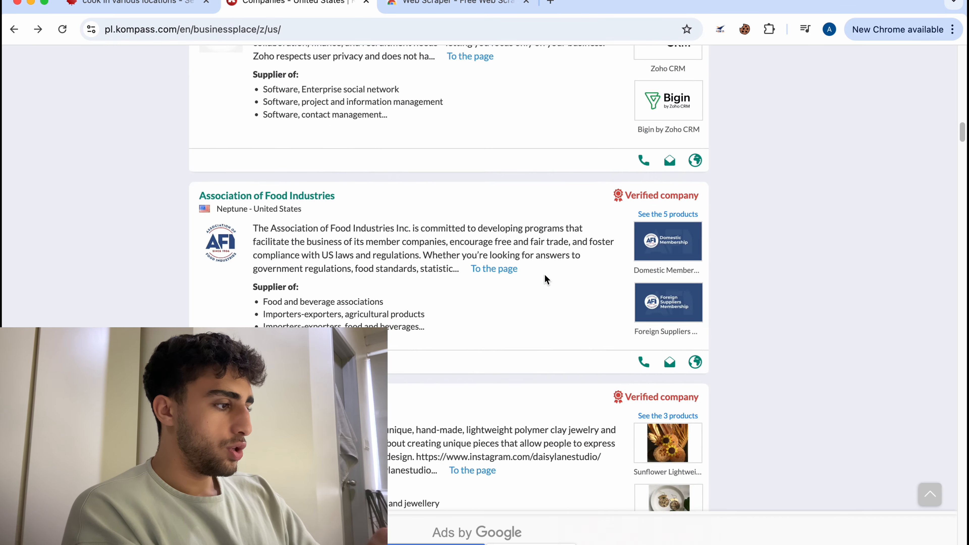
pyautogui.scroll(-3, 545, 274)
pyautogui.scroll(20, 541, 270)
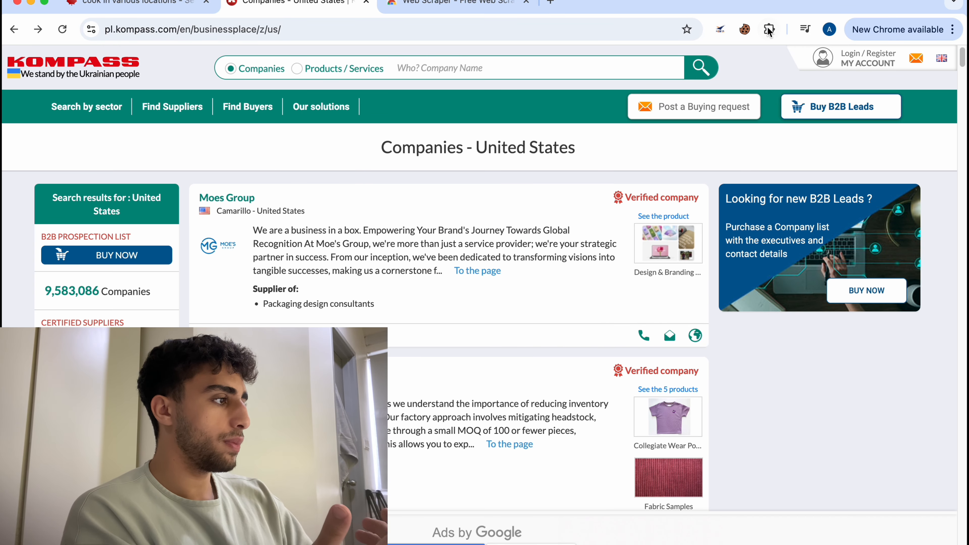
# Check the Web Scraper extension's popup for how to open the tool, and return to the Kompass directory page.
pyautogui.click(769, 29)
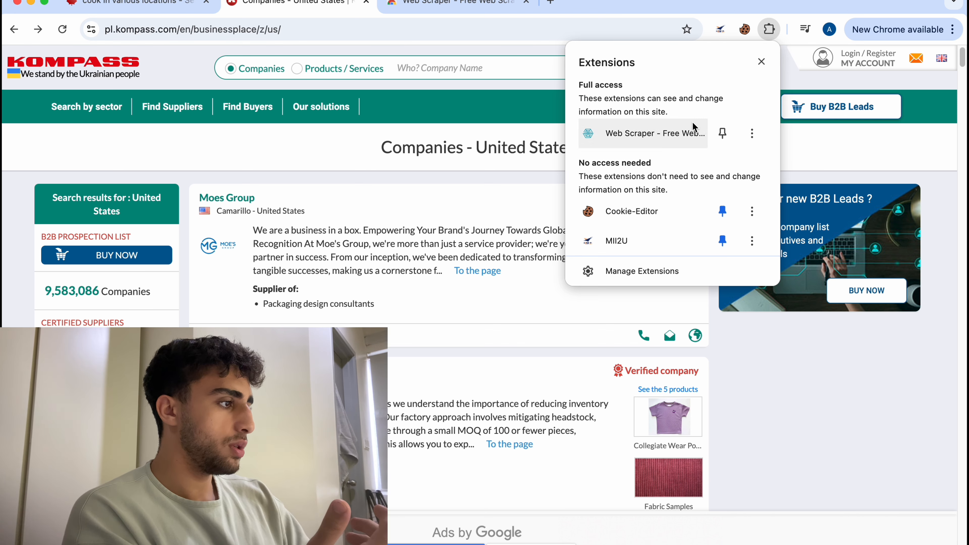
pyautogui.click(680, 136)
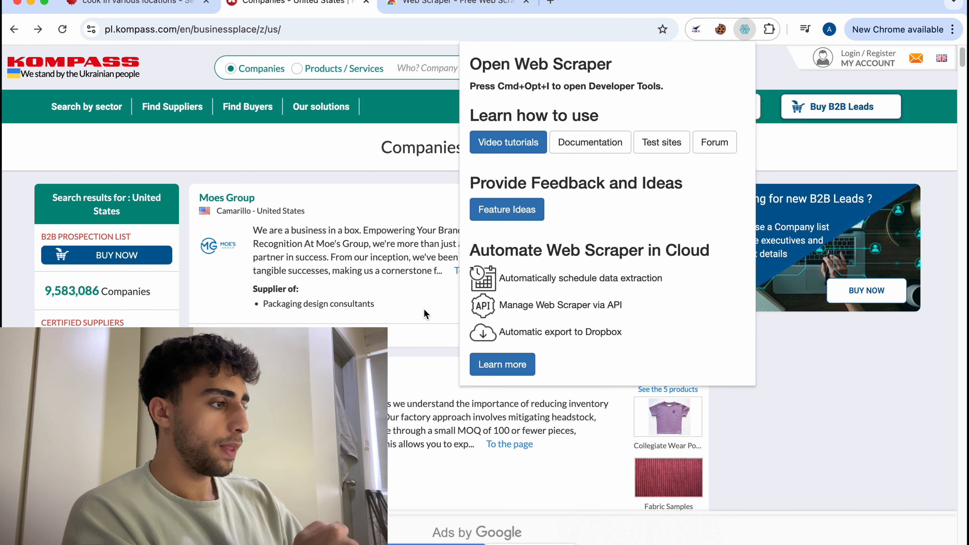
pyautogui.click(815, 426)
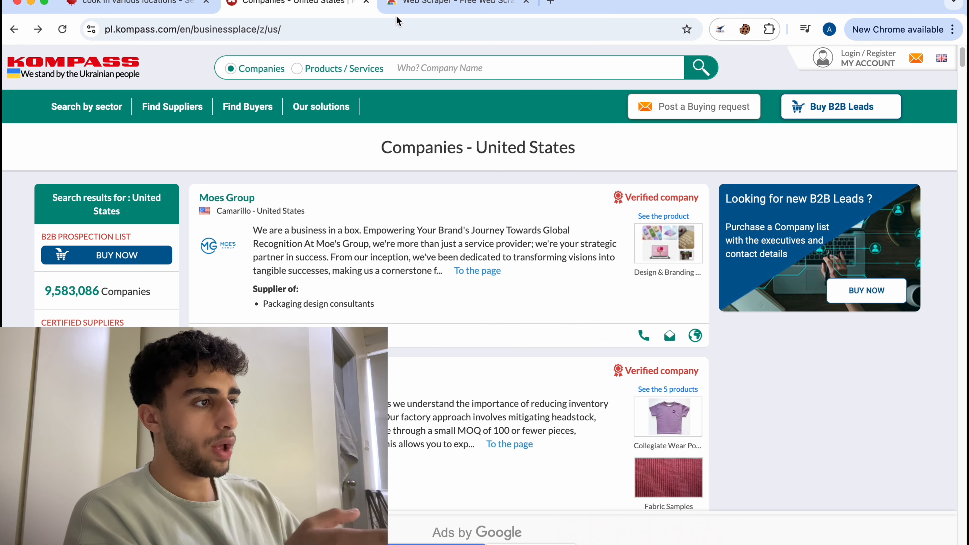
pyautogui.click(398, 5)
pyautogui.click(311, 6)
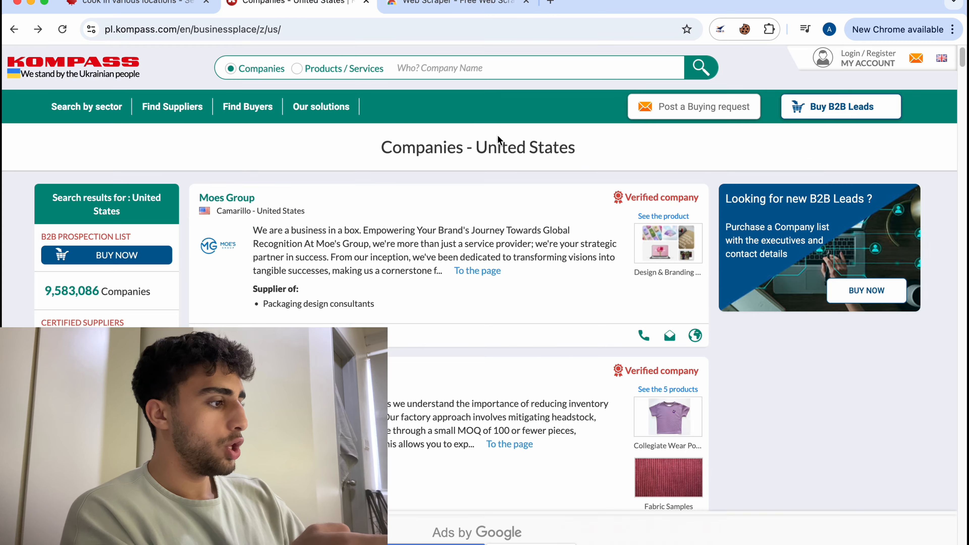
# Inspect the Kompass page with the developer tools and show the Web Scraper sitemap list.
pyautogui.rightClick(730, 341)
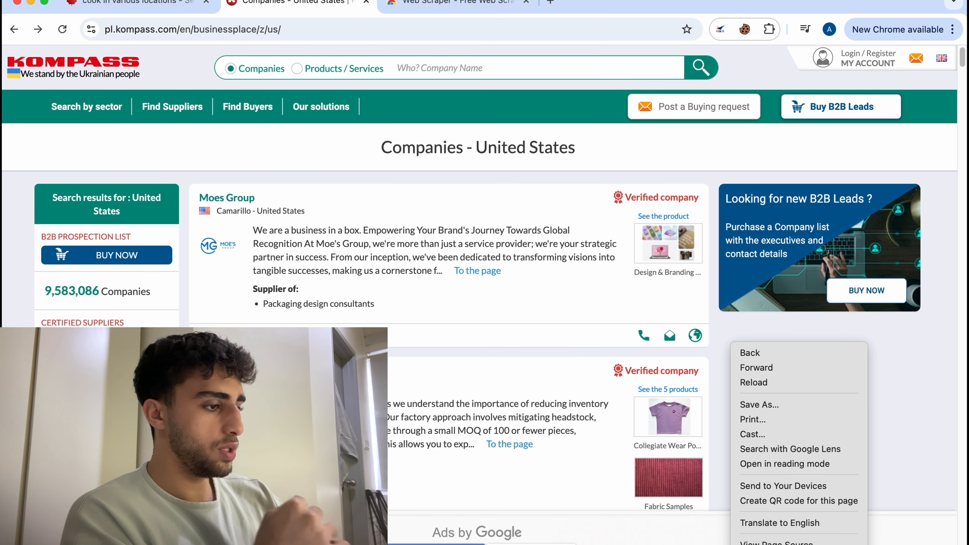
pyautogui.click(751, 544)
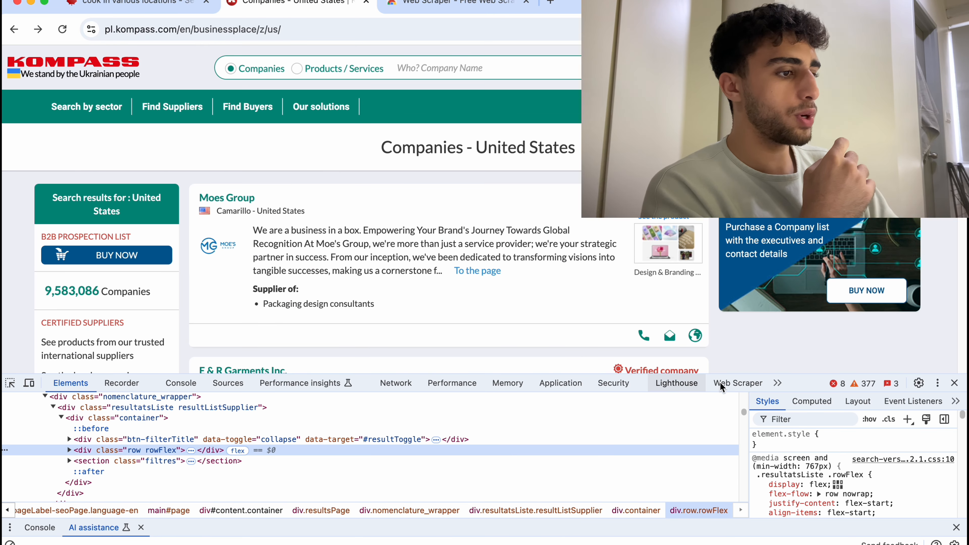
pyautogui.click(721, 384)
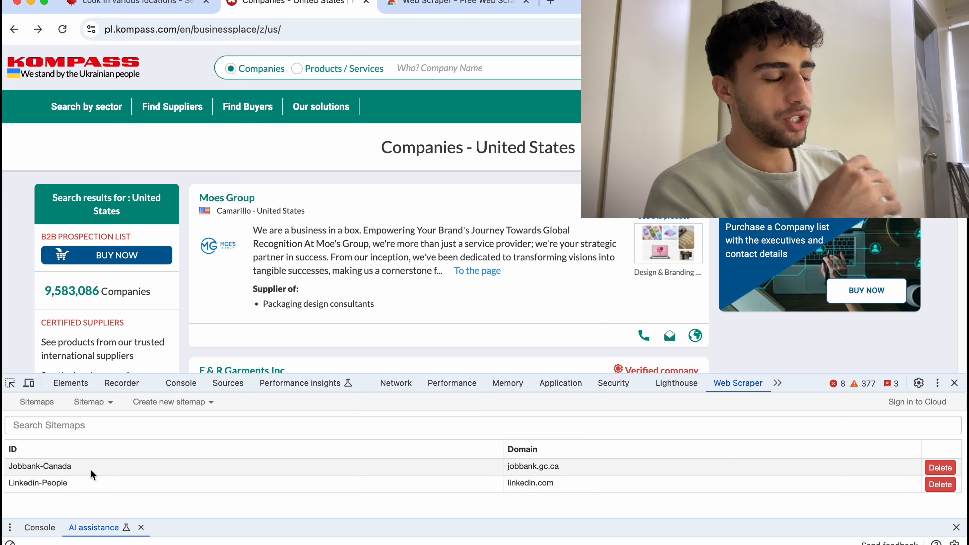
# On the Job Bank cook search results page, start a new Web Scraper sitemap named jobbank-testing.
pyautogui.hotkey('ctrl', 'shift', 'Tab')
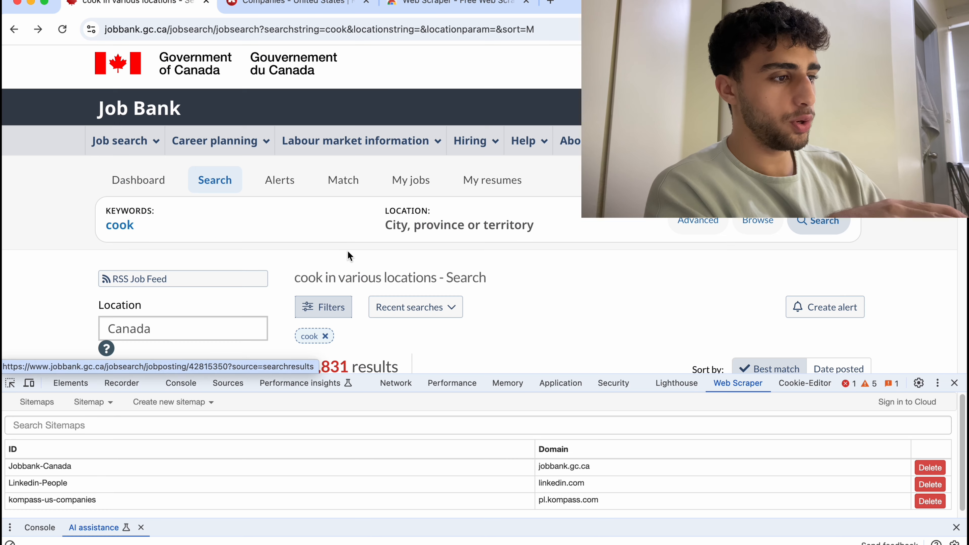
pyautogui.scroll(-8, 343, 243)
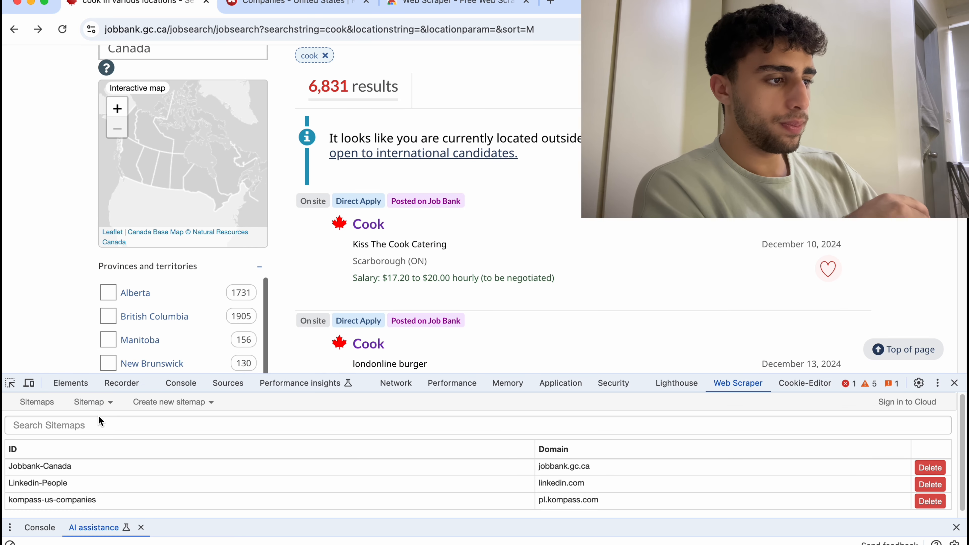
pyautogui.click(195, 404)
pyautogui.click(199, 421)
pyautogui.click(182, 429)
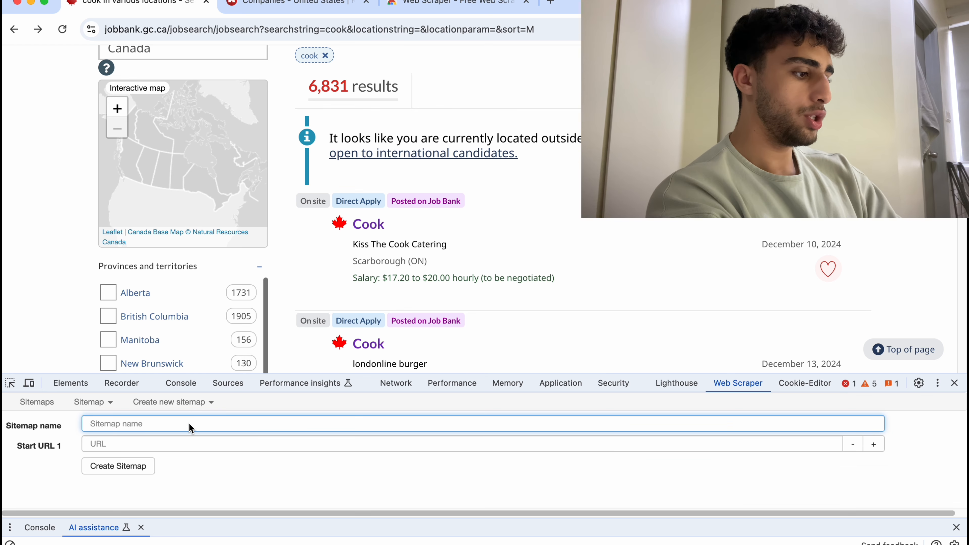
pyautogui.press('BackSpace')
pyautogui.write('jobna')
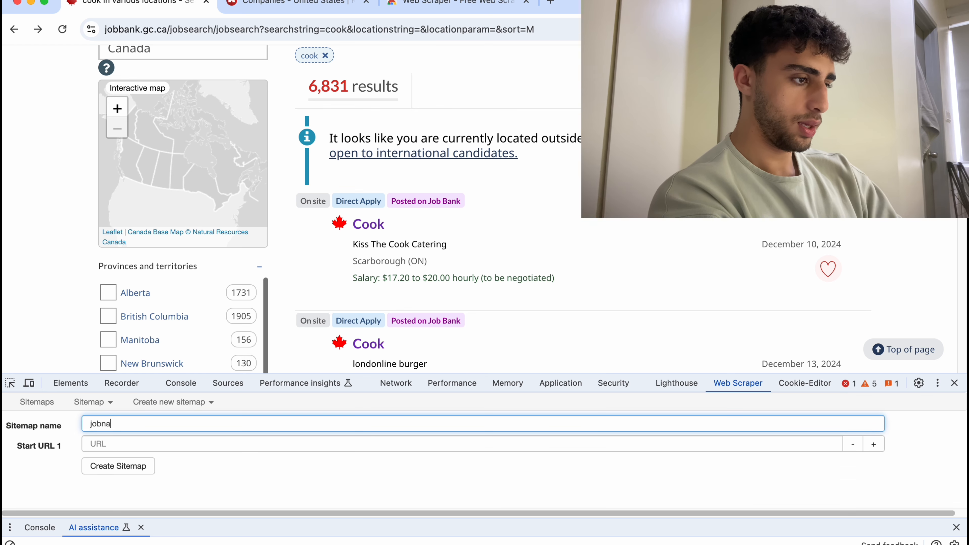
pyautogui.write('ank-testing')
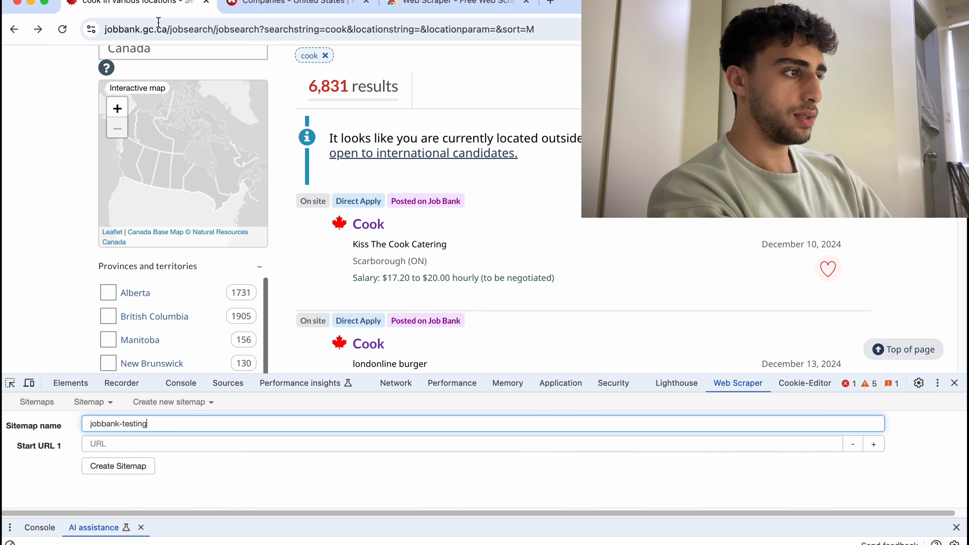
# Use the address of the Job Bank cook search results as the start URL and create the sitemap.
pyautogui.click(159, 23)
pyautogui.press('super+c')
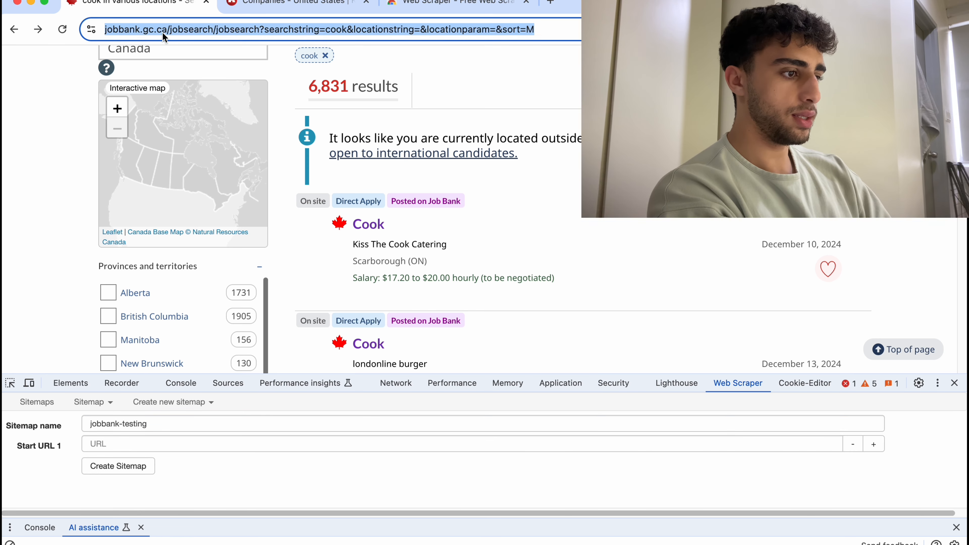
pyautogui.click(185, 447)
pyautogui.scroll(5, 346, 240)
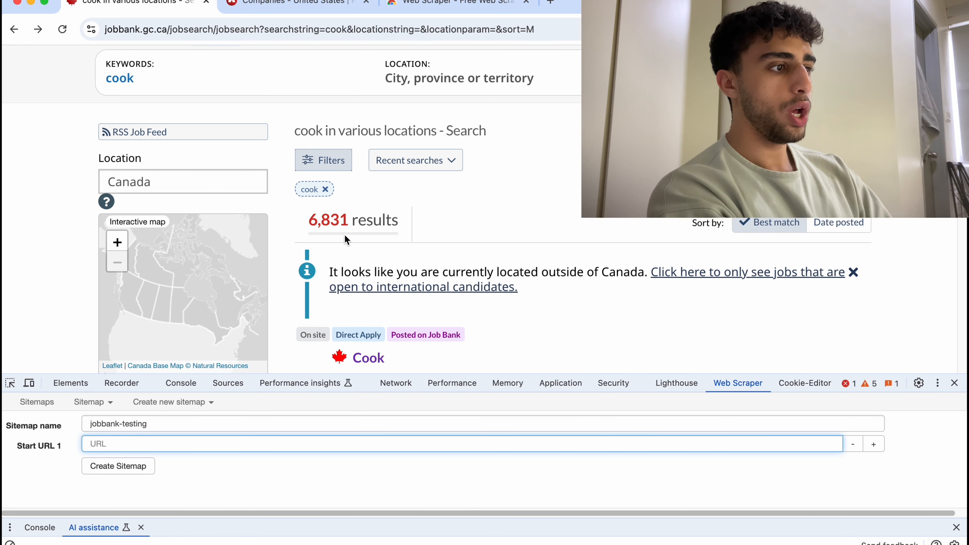
pyautogui.press('super+v')
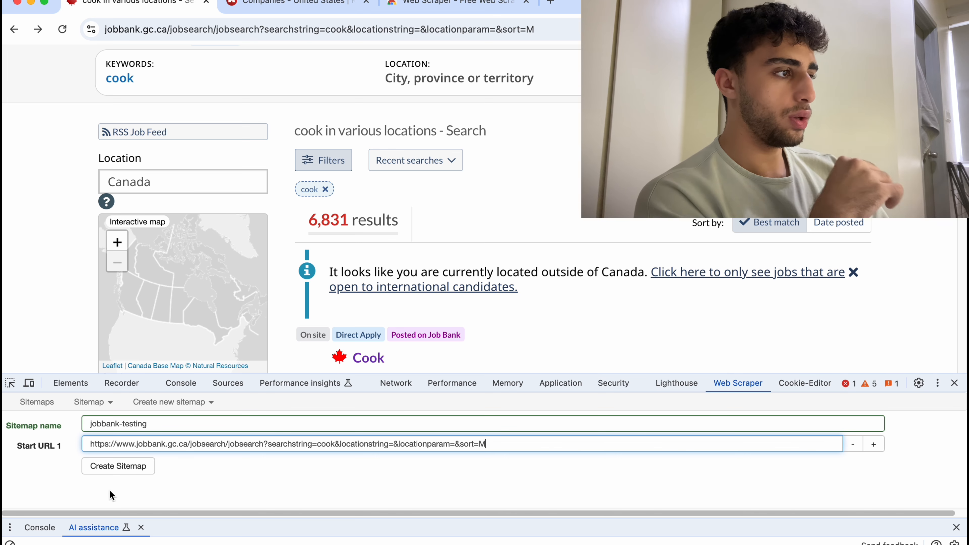
pyautogui.click(120, 467)
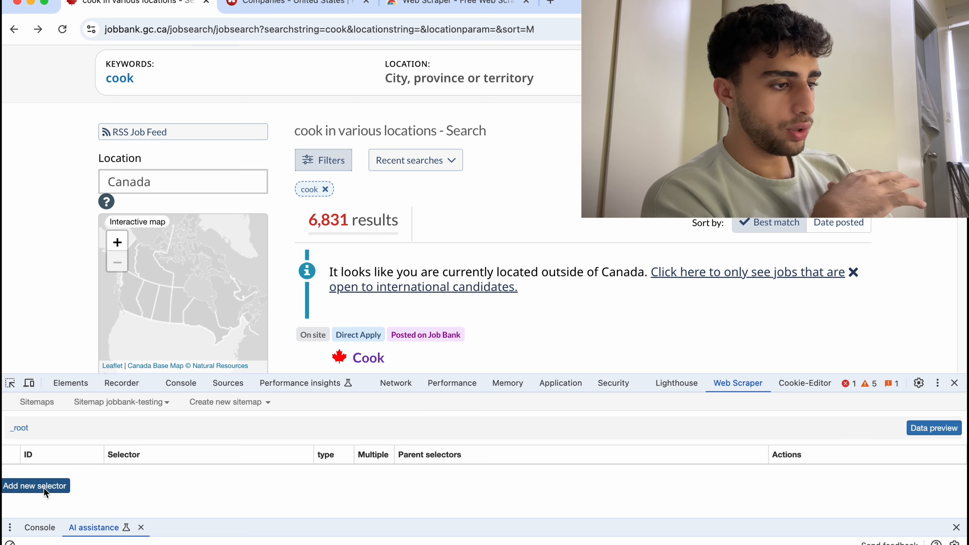
# Add a selector to the jobbank-testing root with the ID link-click and the type Link.
pyautogui.click(36, 486)
pyautogui.click(159, 426)
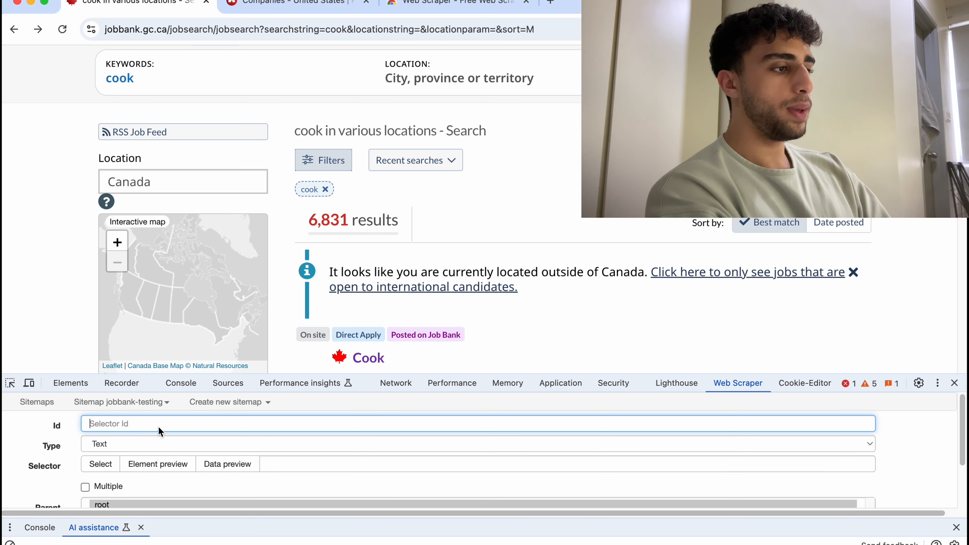
pyautogui.scroll(-3, 346, 281)
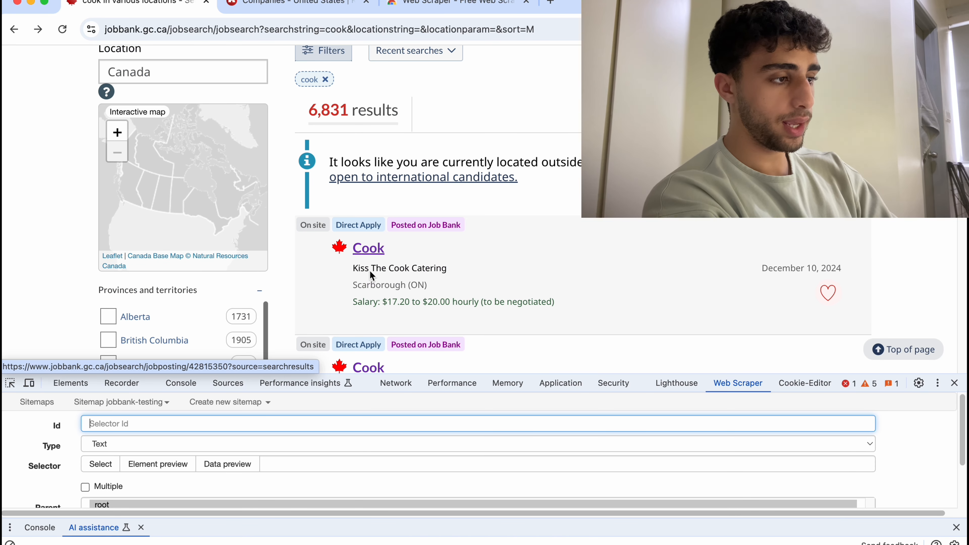
pyautogui.write('link-click')
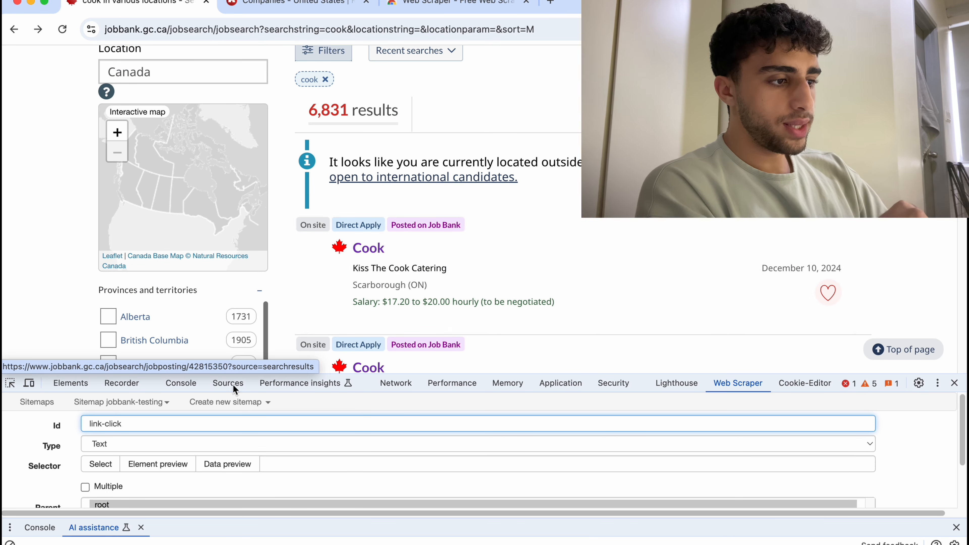
pyautogui.click(177, 443)
pyautogui.click(149, 463)
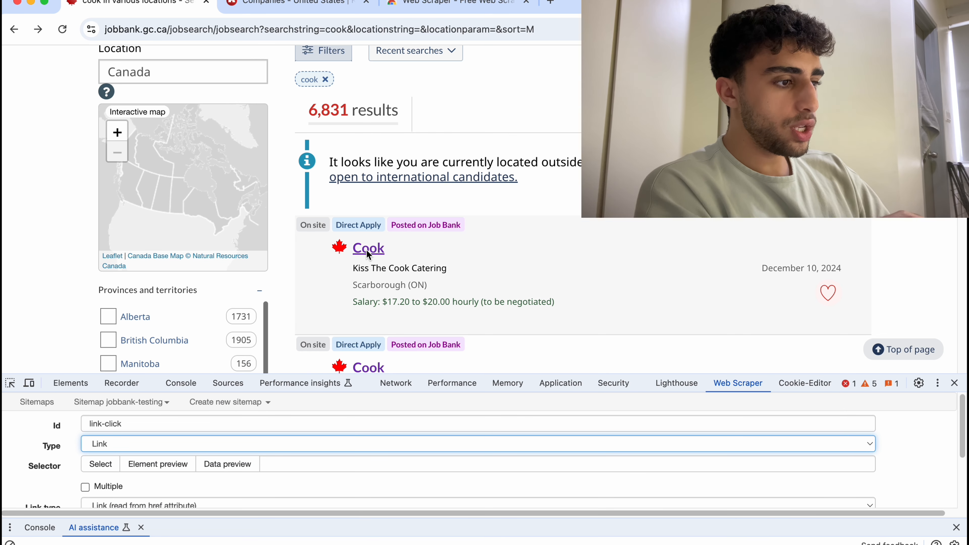
pyautogui.click(101, 464)
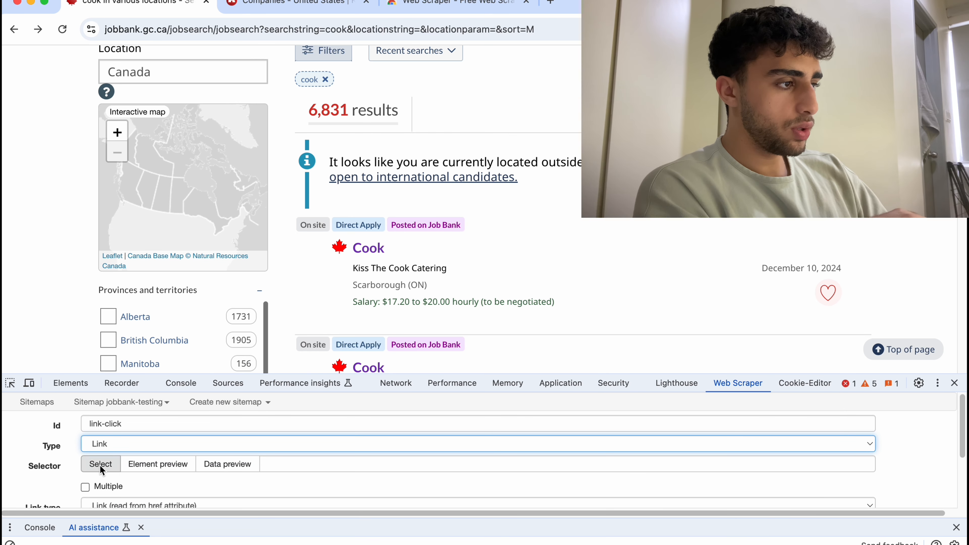
pyautogui.click(364, 262)
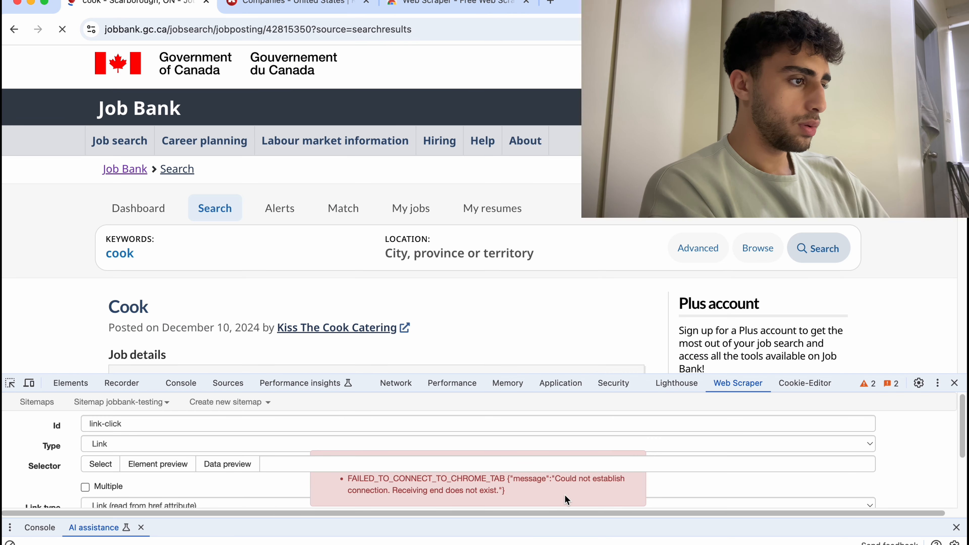
pyautogui.scroll(-5, 289, 302)
pyautogui.scroll(5, 289, 299)
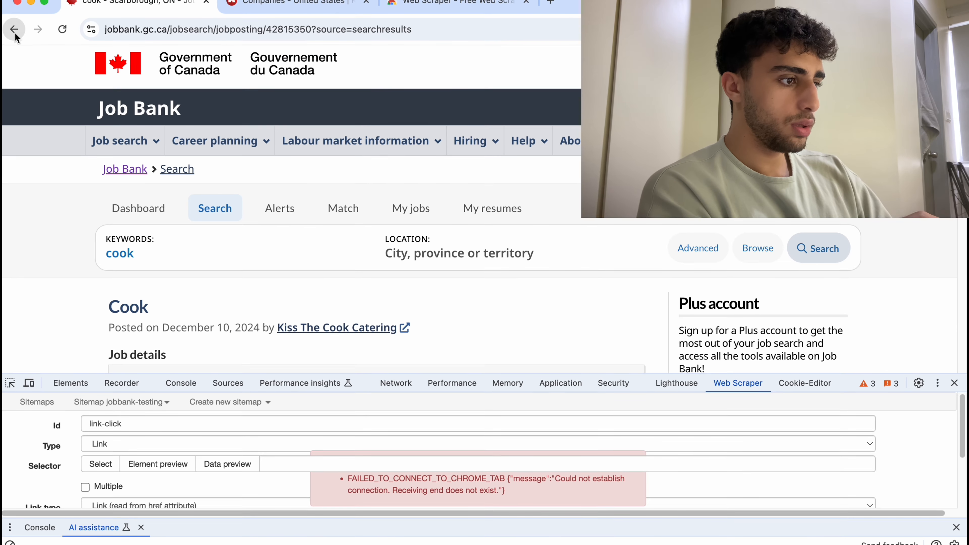
pyautogui.click(14, 30)
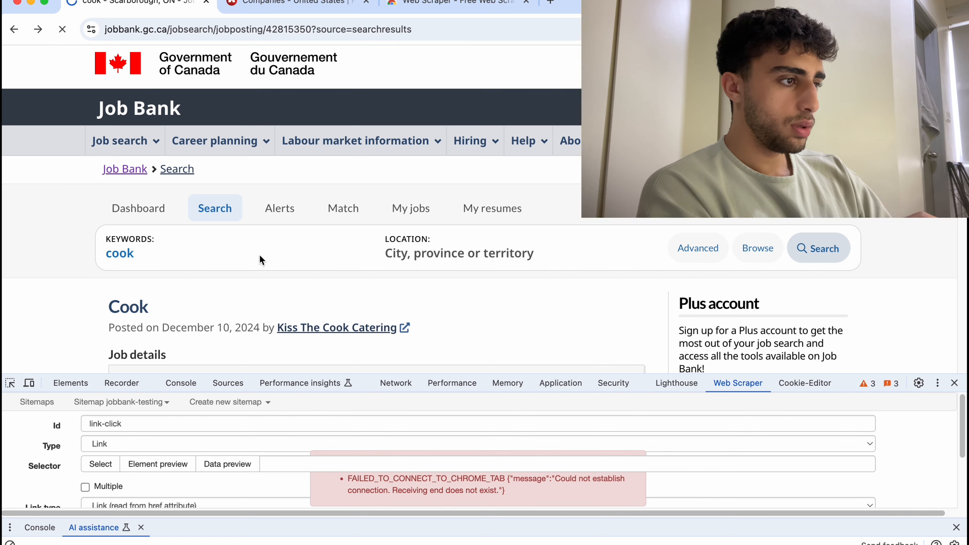
pyautogui.scroll(-2, 260, 304)
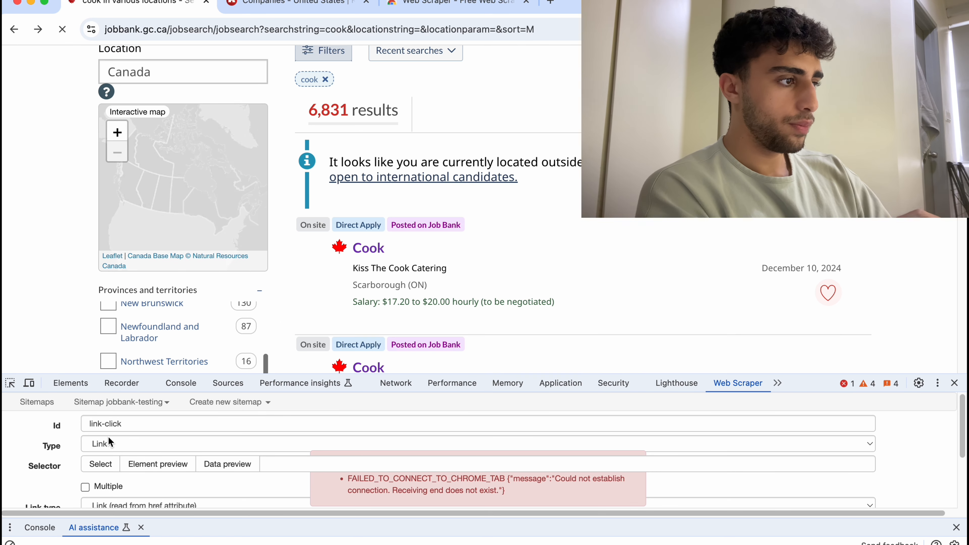
# Pick the first two Cook job listings on the results page so the link-click selector matches all result items.
pyautogui.click(101, 464)
pyautogui.click(374, 251)
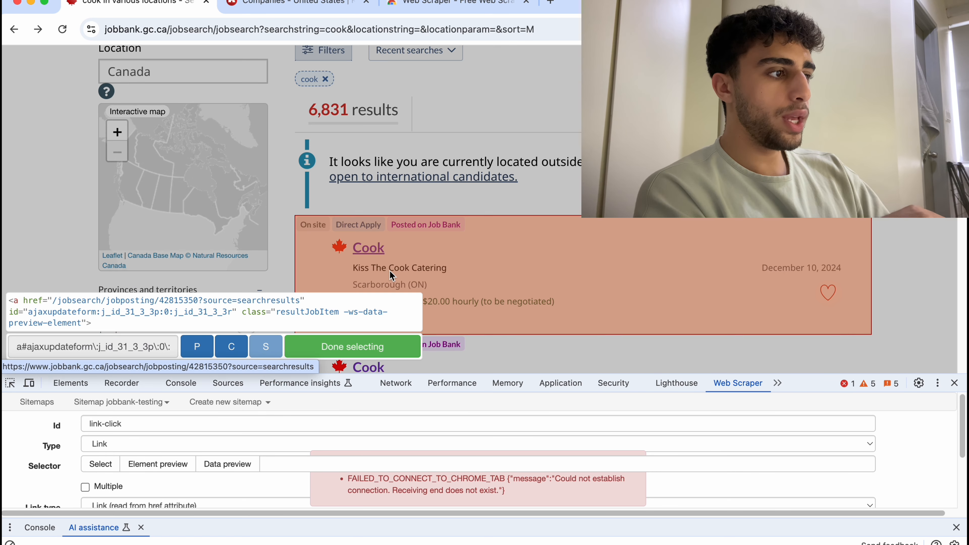
pyautogui.scroll(-8, 390, 271)
pyautogui.scroll(4, 369, 135)
pyautogui.click(368, 170)
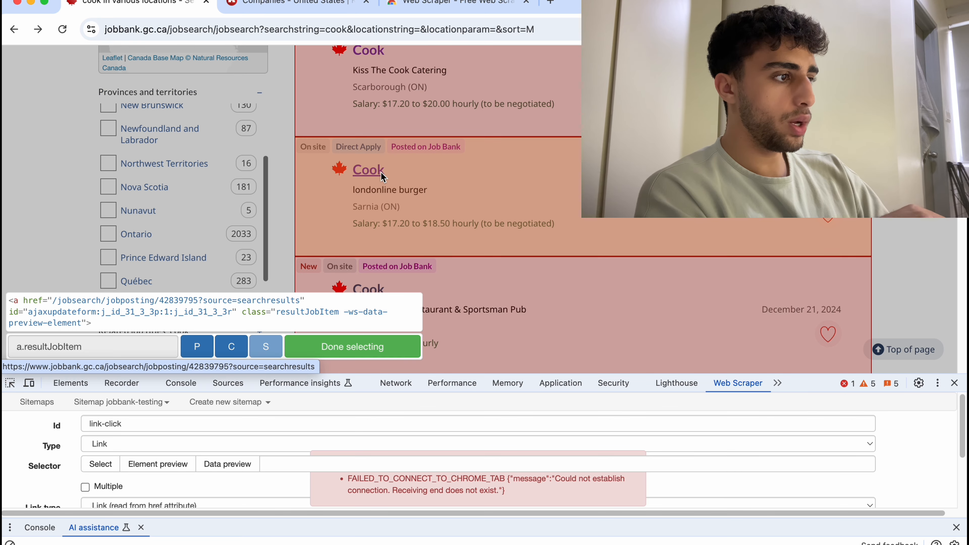
pyautogui.scroll(-9, 397, 199)
pyautogui.scroll(-20, 397, 202)
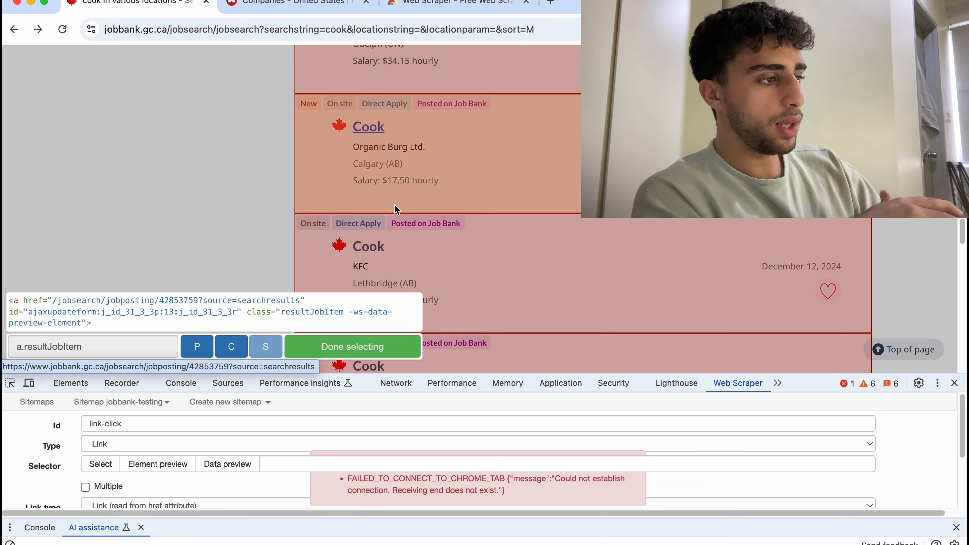
pyautogui.scroll(20, 397, 216)
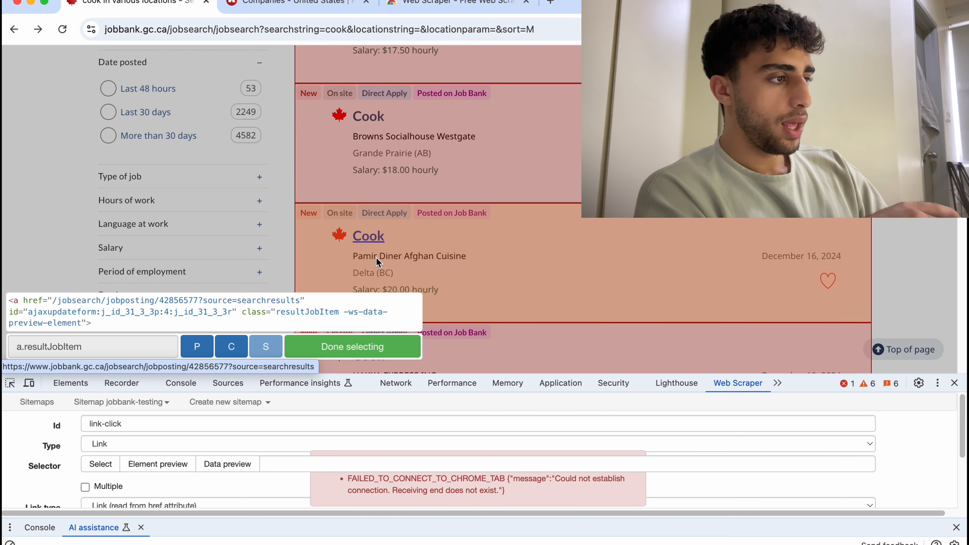
# Finish the element selection with a.resultJobItem and save the link-click selector.
pyautogui.click(363, 350)
pyautogui.scroll(20, 376, 278)
pyautogui.scroll(-6, 373, 277)
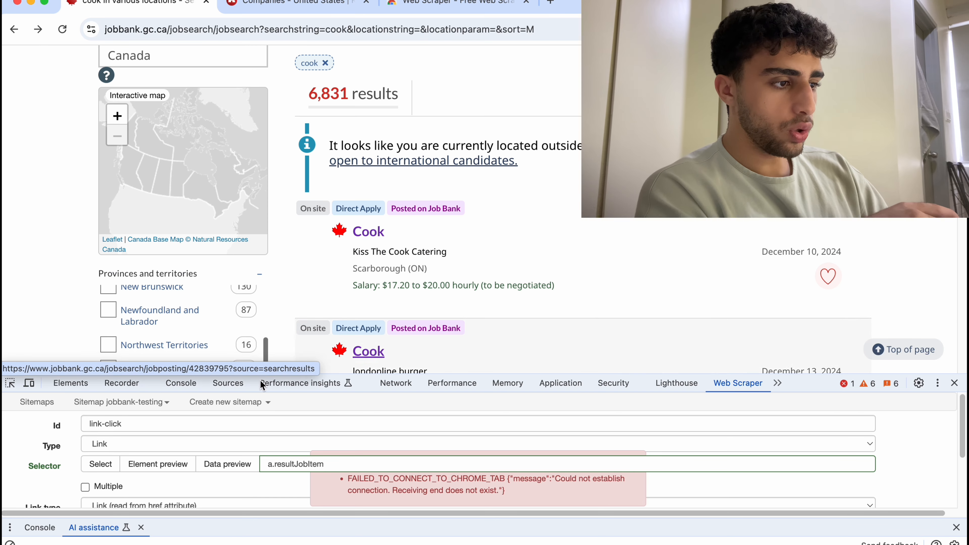
pyautogui.scroll(-3, 192, 436)
pyautogui.click(113, 496)
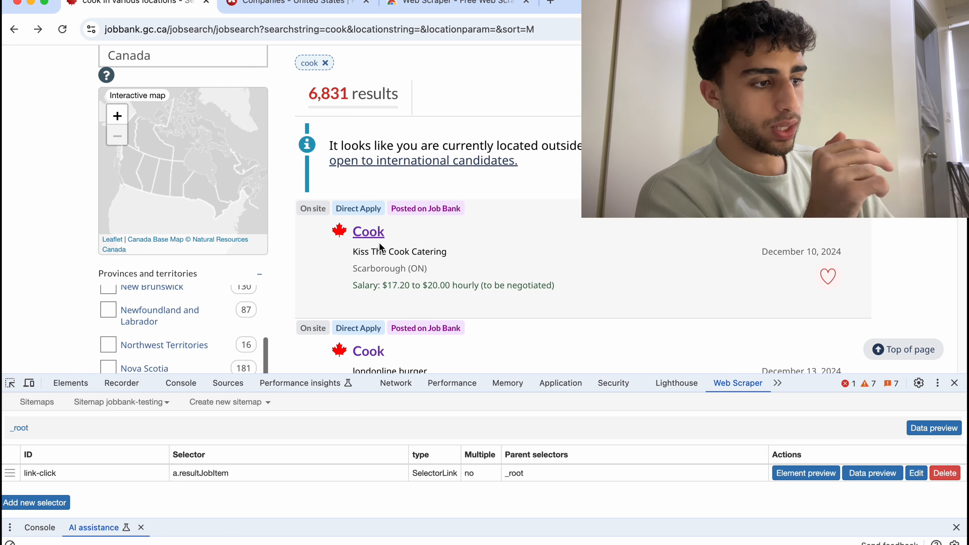
# Open the Kiss The Cook Catering job posting and go into the link-click selector's child level.
pyautogui.click(377, 233)
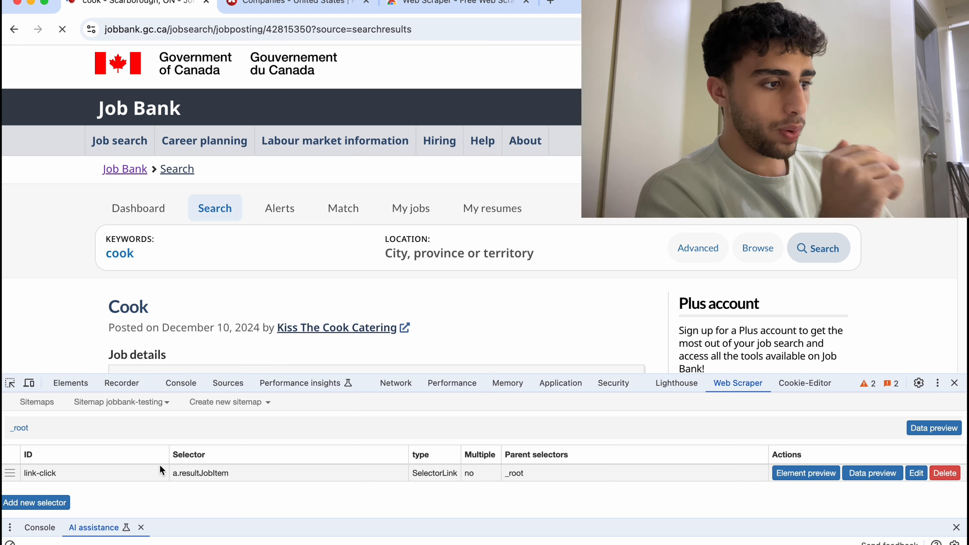
pyautogui.click(162, 473)
pyautogui.scroll(-3, 200, 309)
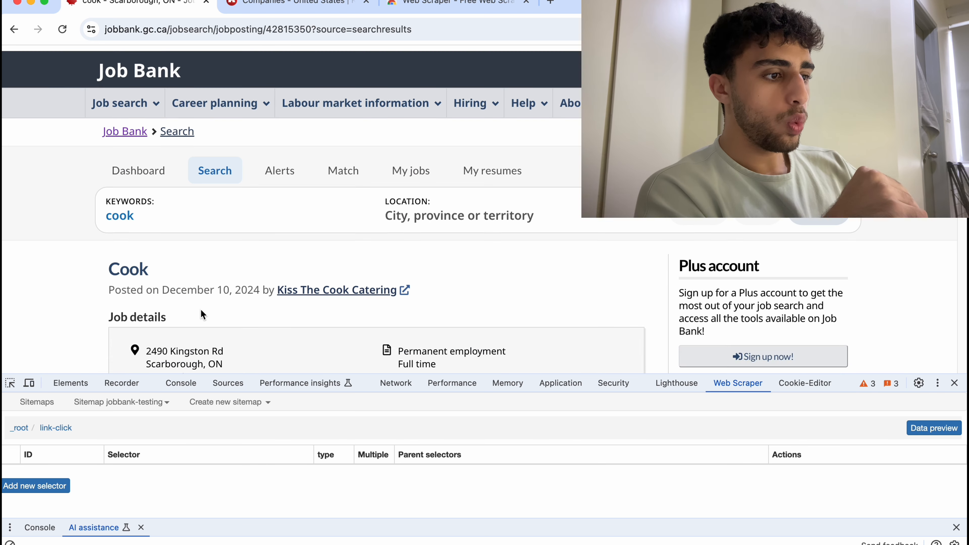
# Start a Text selector inside link-click and give it the ID company name.
pyautogui.click(35, 487)
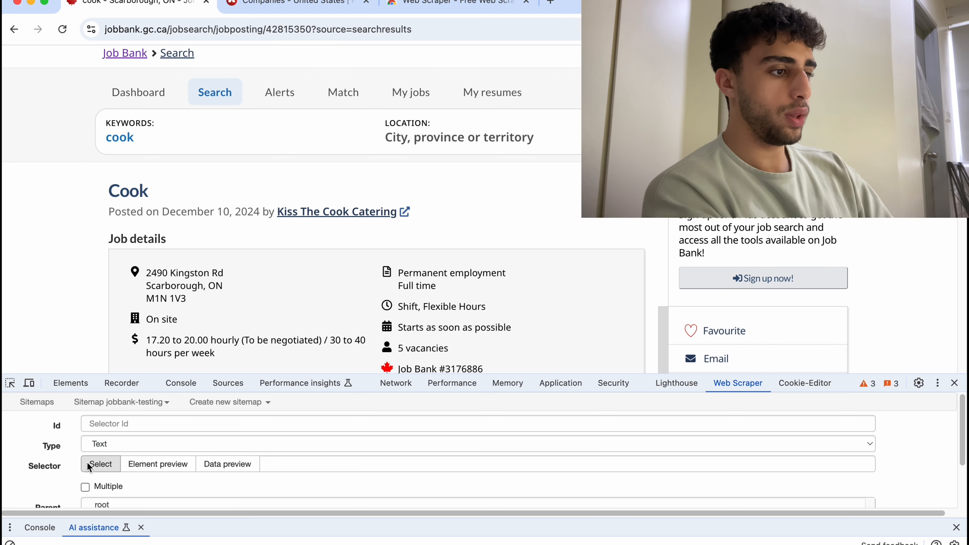
pyautogui.click(115, 430)
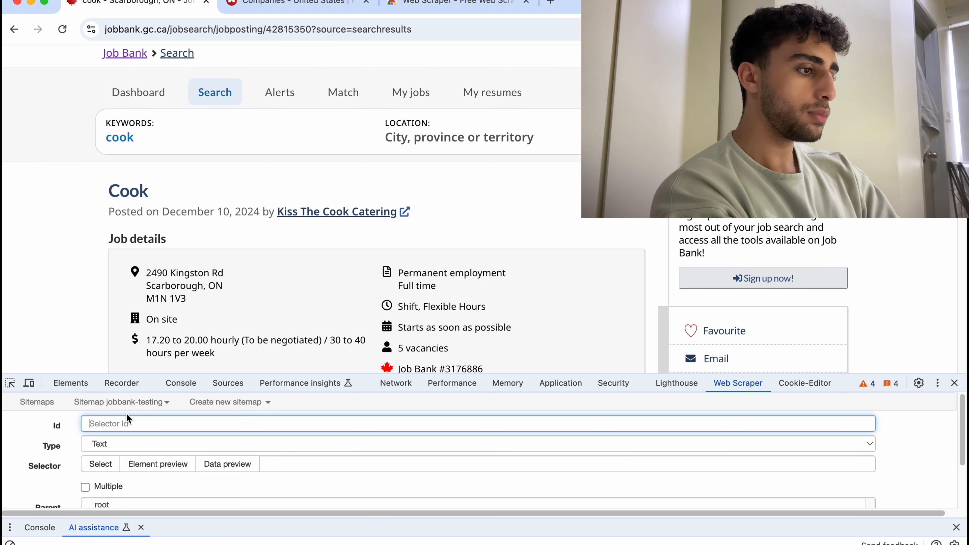
pyautogui.write('name')
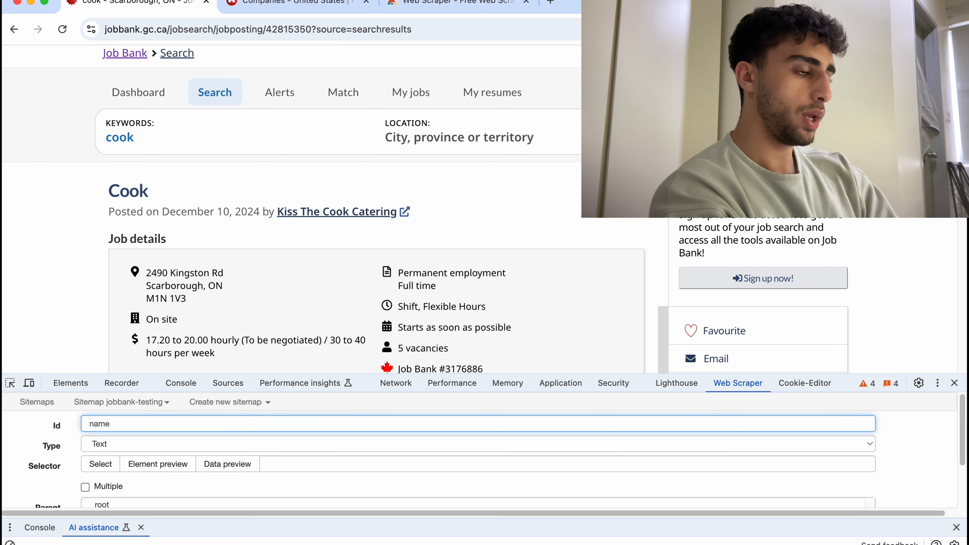
pyautogui.press('BackSpace')
pyautogui.press('BackSpace')
pyautogui.press('BackSpace')
pyautogui.press('BackSpace')
pyautogui.write('com')
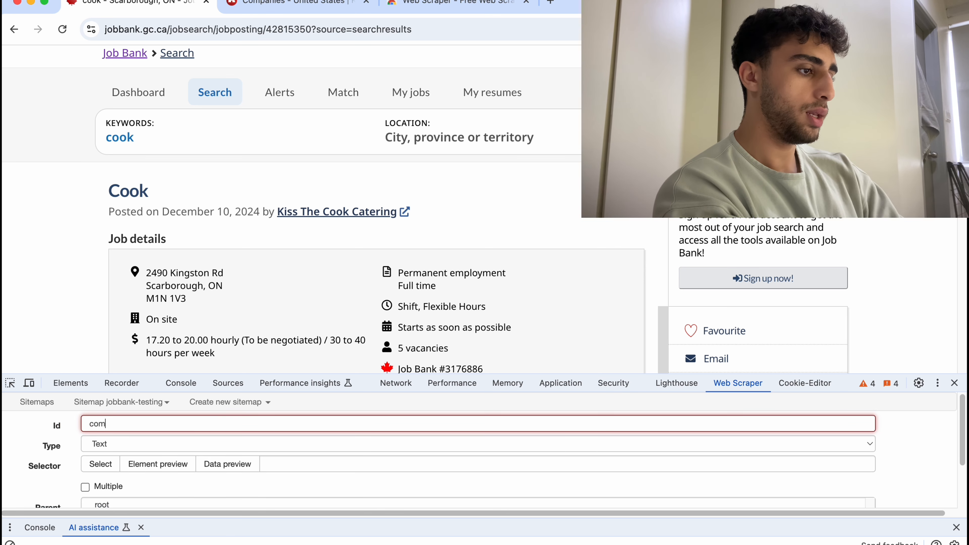
pyautogui.write('pany name')
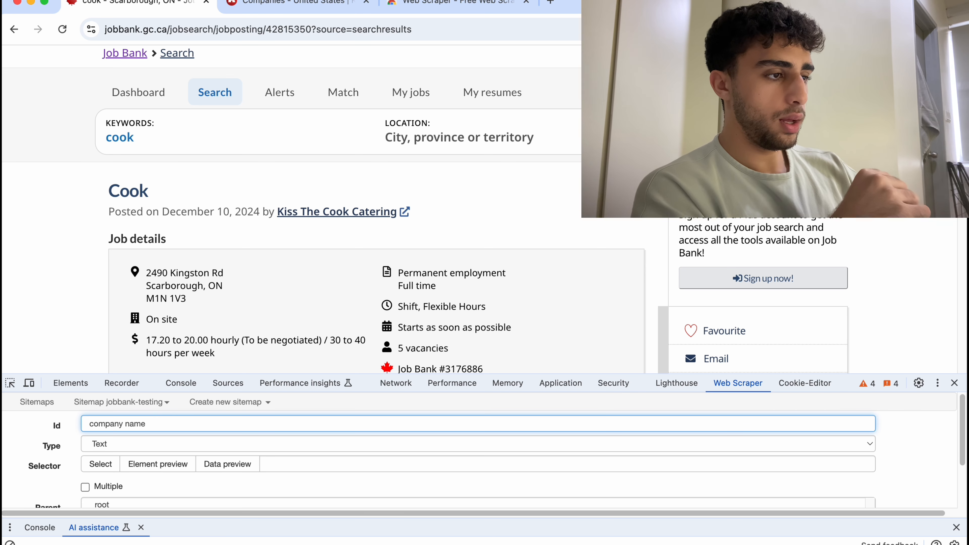
# Pick the employer's name link in the posting header as the company name element and save the selector.
pyautogui.click(114, 460)
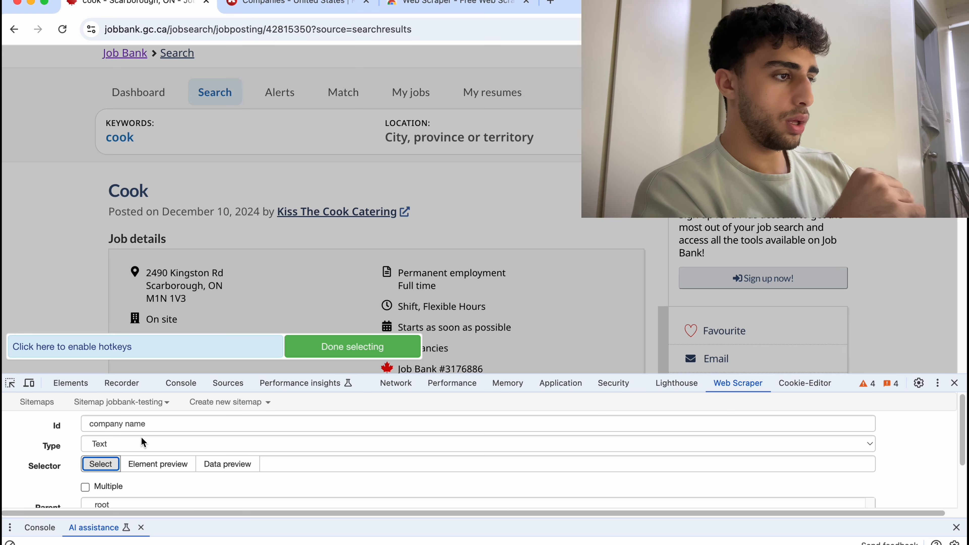
pyautogui.scroll(-2, 353, 255)
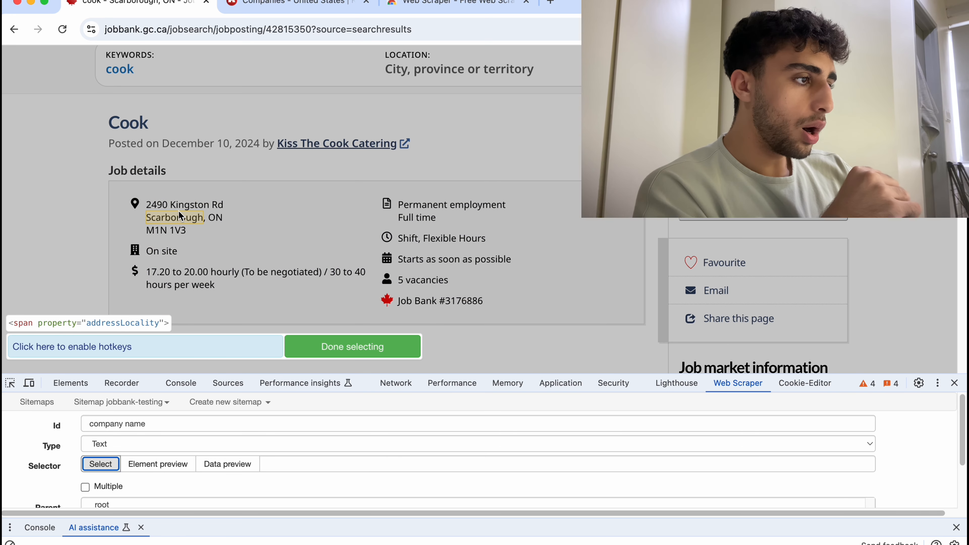
pyautogui.click(324, 146)
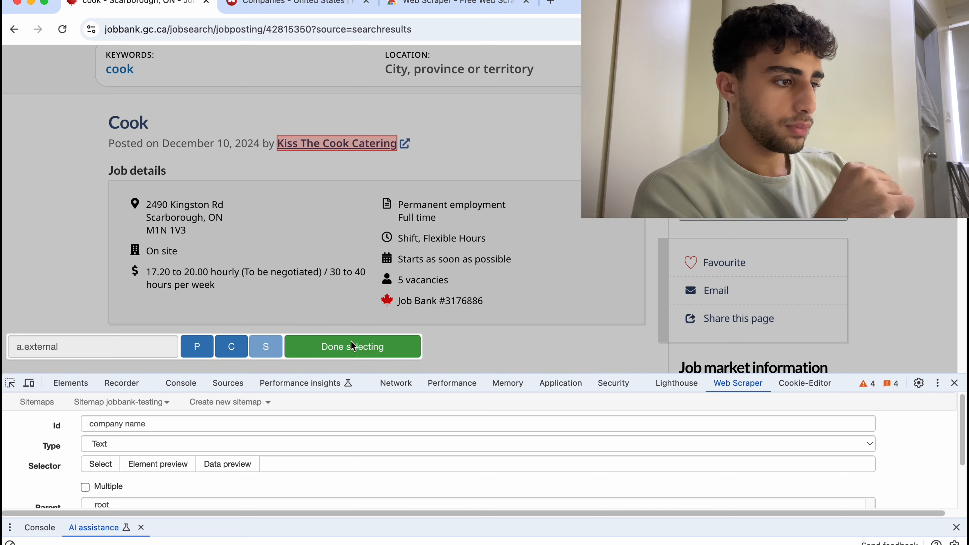
pyautogui.click(350, 351)
pyautogui.scroll(-3, 261, 454)
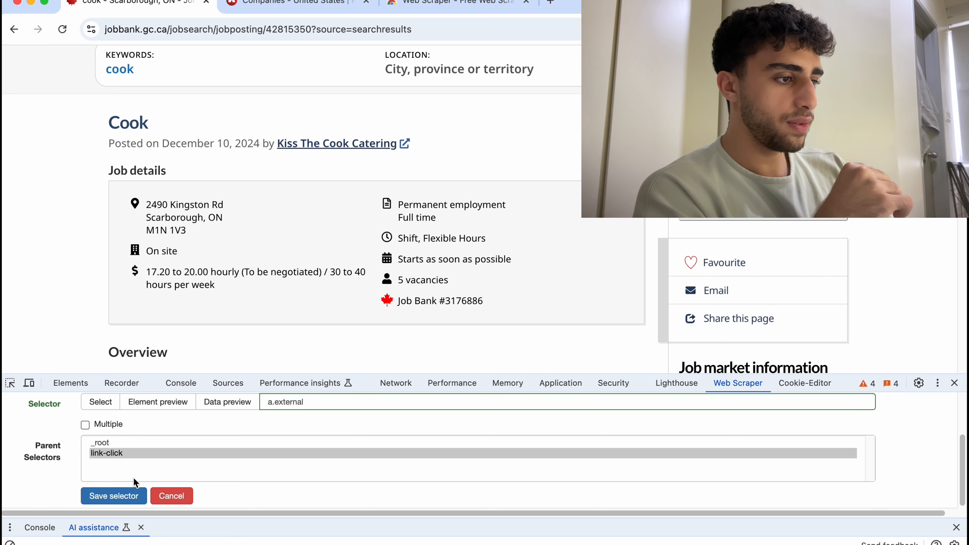
pyautogui.click(123, 494)
# Start another Text selector inside link-click with the ID company adress.
pyautogui.click(46, 502)
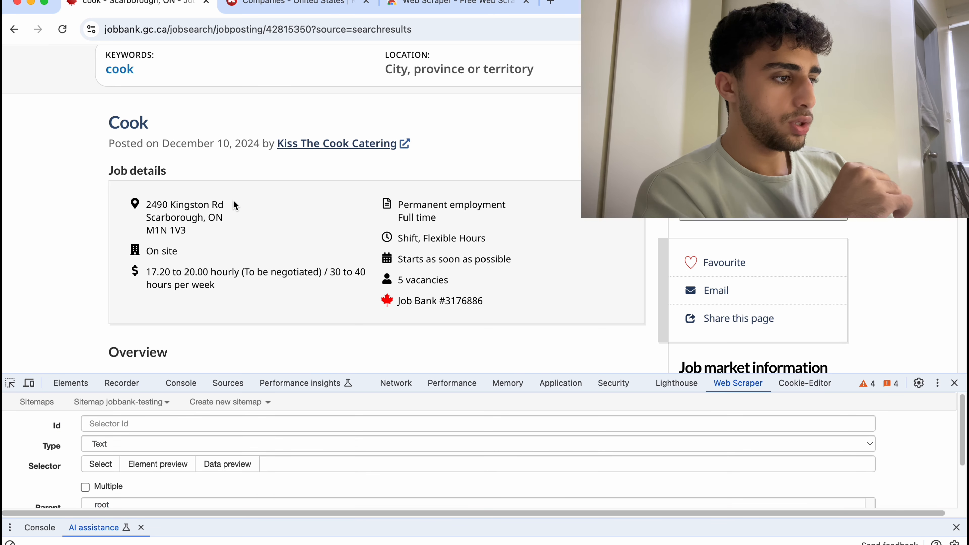
pyautogui.click(161, 431)
pyautogui.write('company')
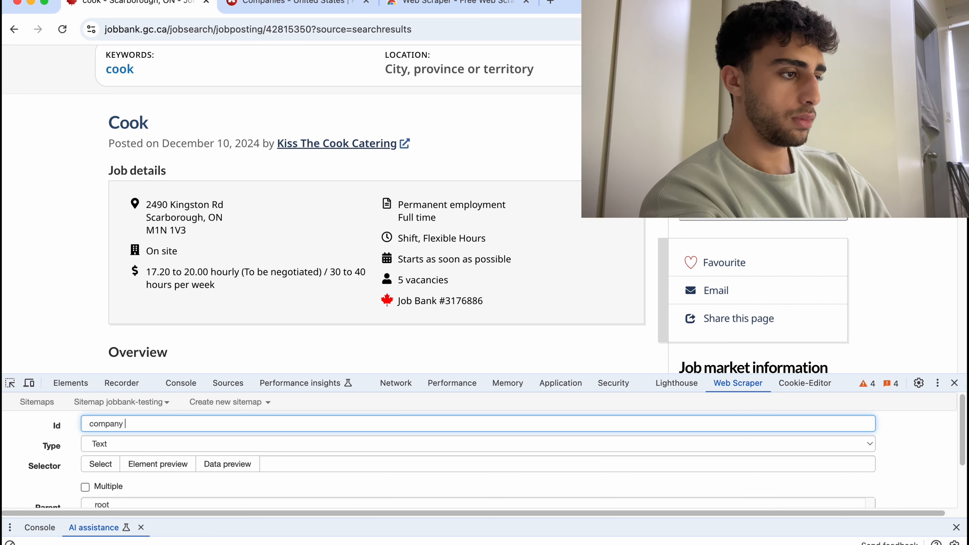
pyautogui.scroll(-3, 193, 303)
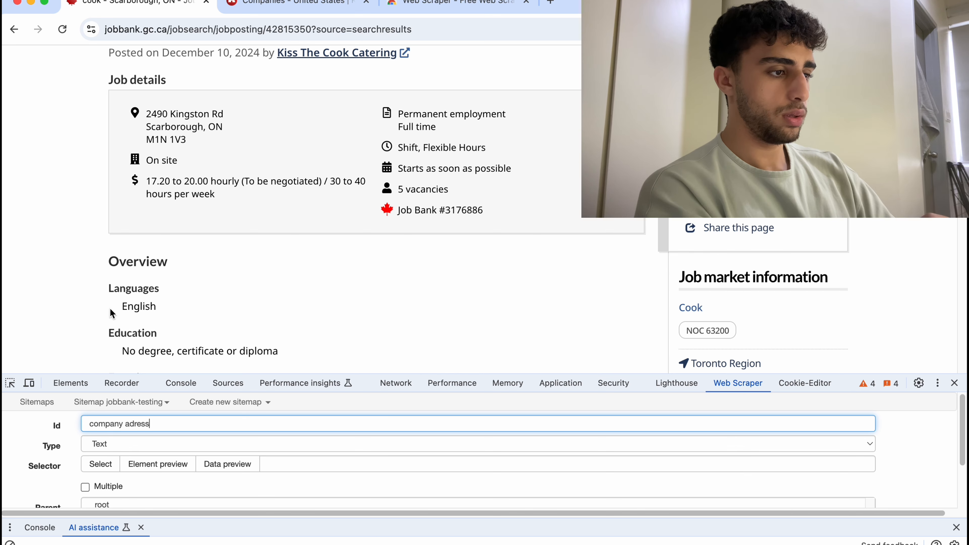
# Pick the city in the job details address as the company adress element and save the selector.
pyautogui.click(100, 464)
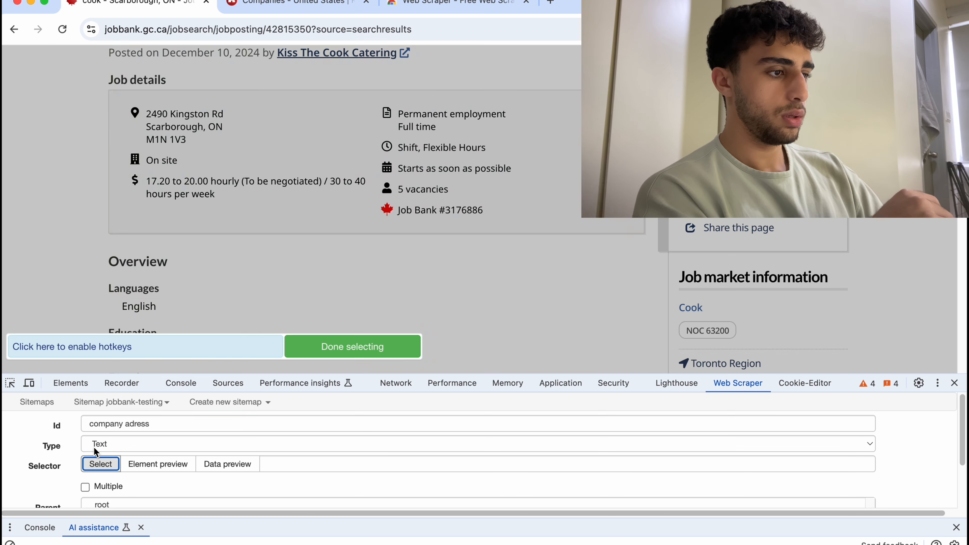
pyautogui.click(182, 121)
pyautogui.click(338, 350)
pyautogui.scroll(-3, 266, 332)
pyautogui.scroll(-1, 212, 437)
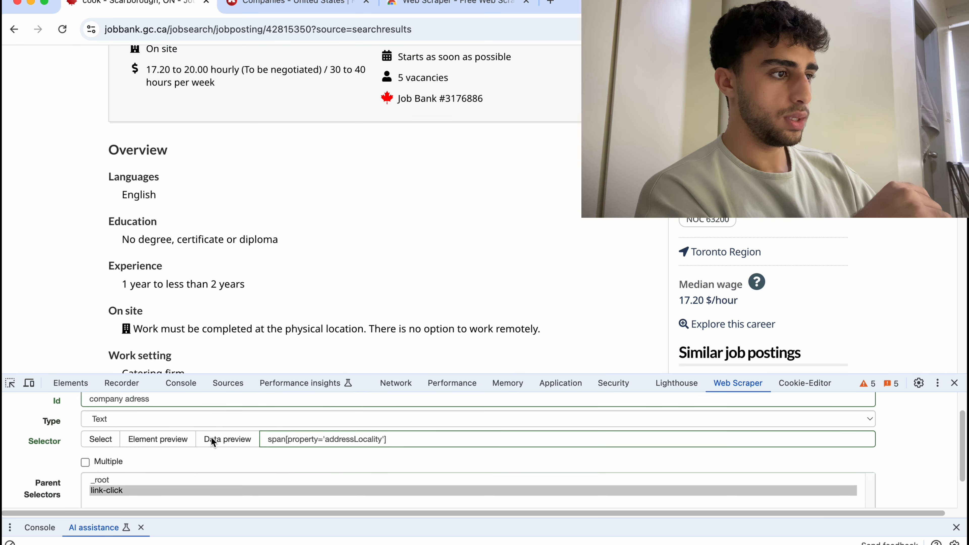
pyautogui.scroll(-2, 211, 437)
pyautogui.click(129, 495)
# Start a new selector inside link-click with the ID show-email and the type Element click.
pyautogui.scroll(-10, 270, 269)
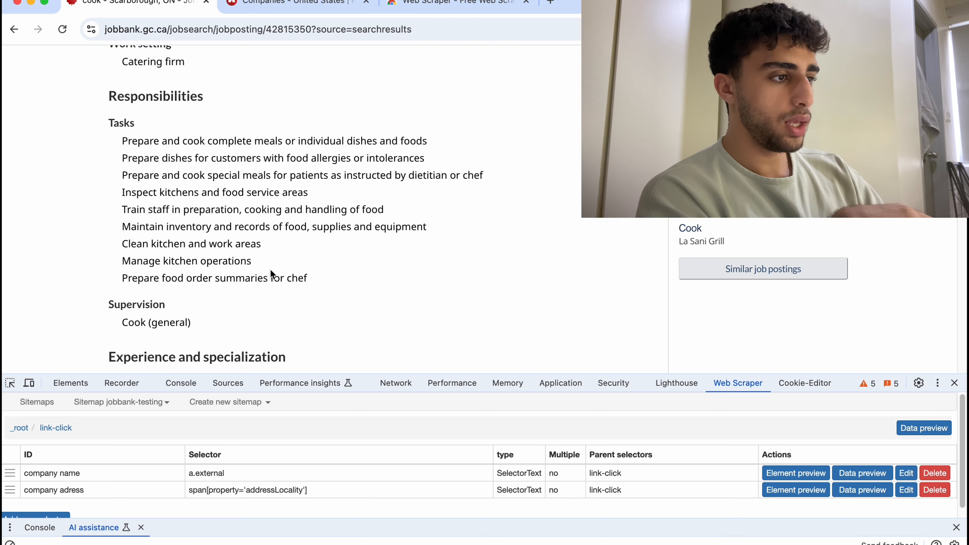
pyautogui.scroll(-15, 270, 269)
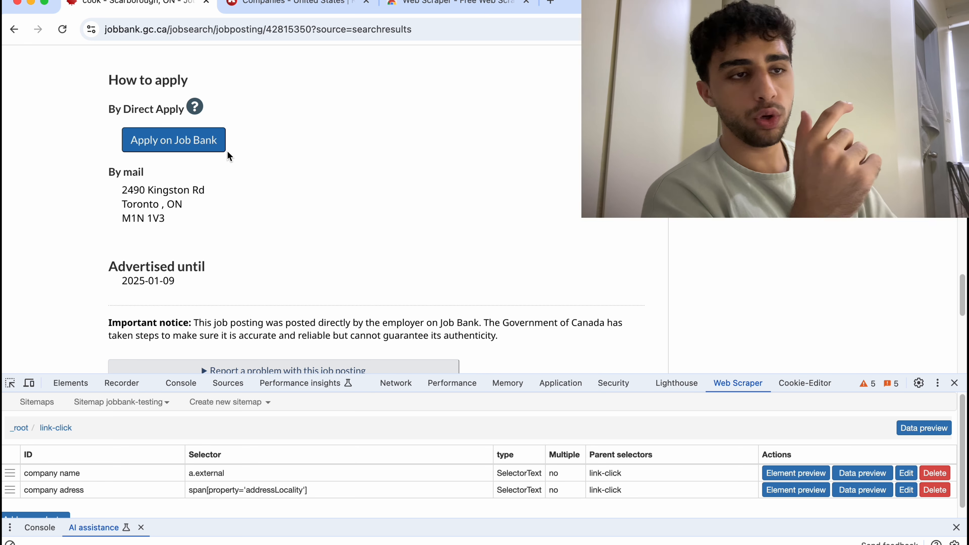
pyautogui.scroll(-1, 91, 511)
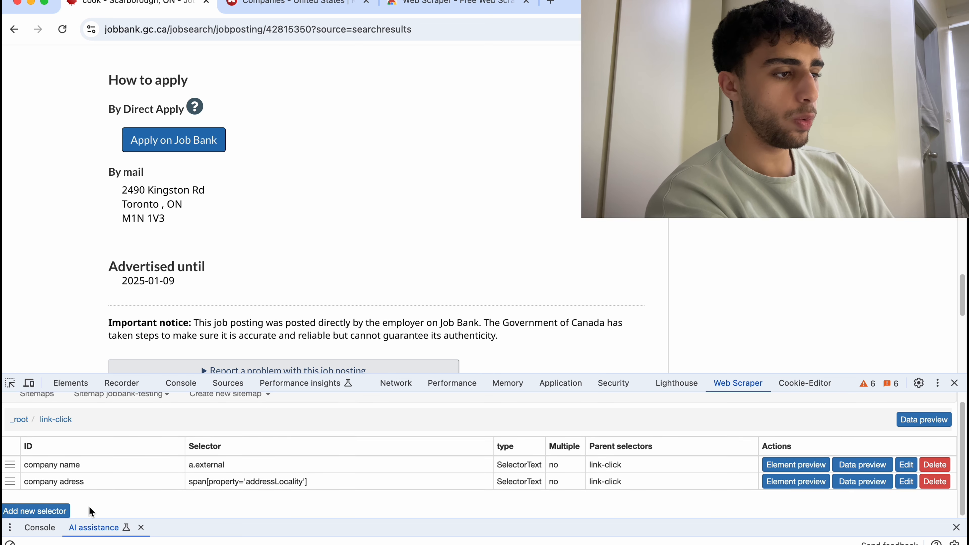
pyautogui.click(58, 511)
pyautogui.click(113, 419)
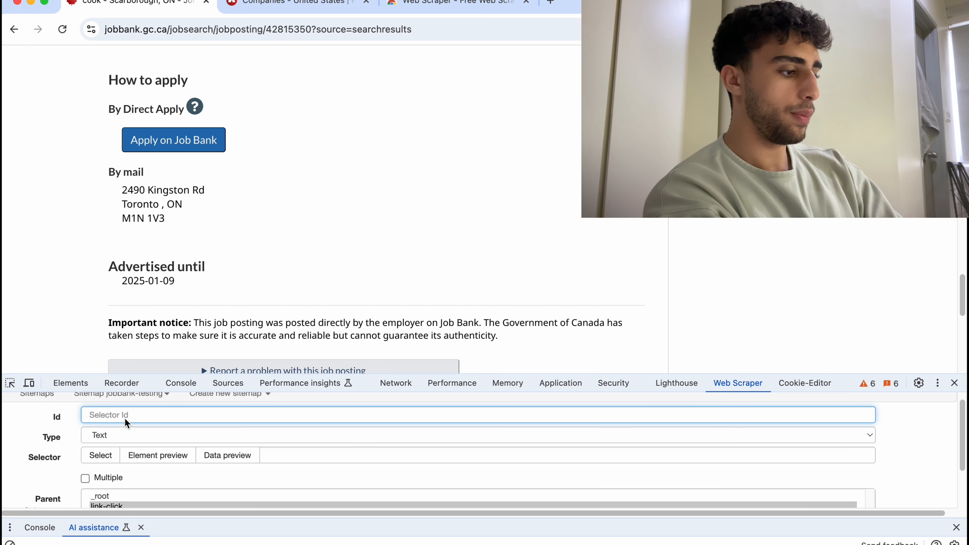
pyautogui.write('show-email')
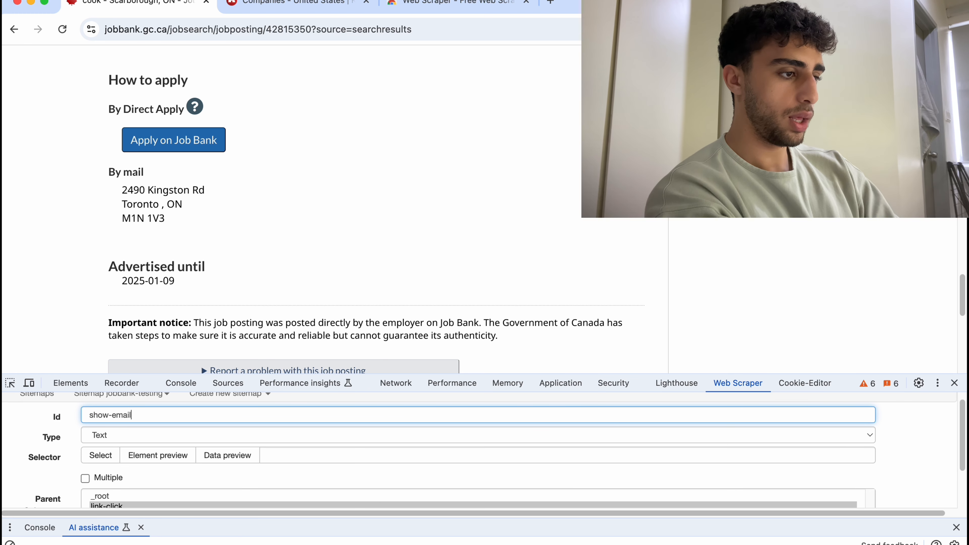
pyautogui.click(130, 437)
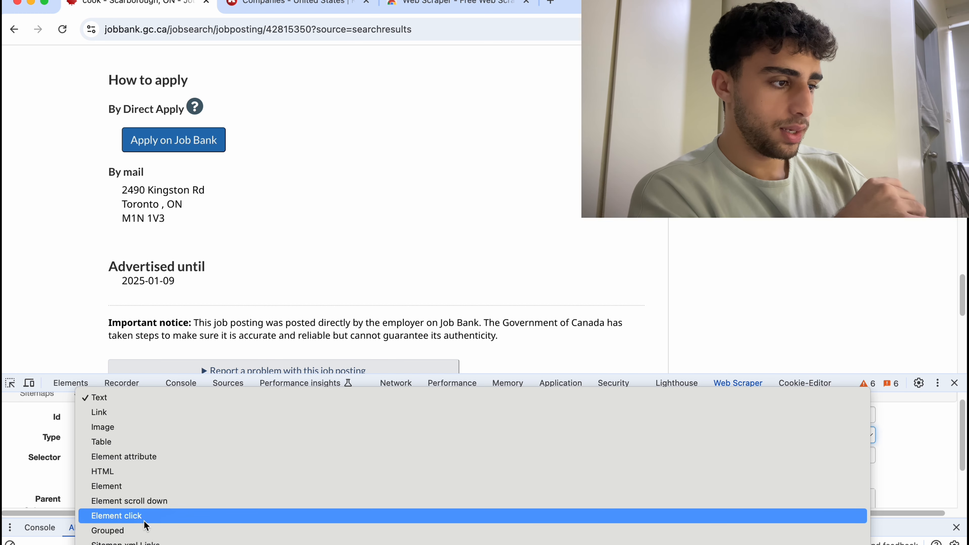
pyautogui.click(153, 514)
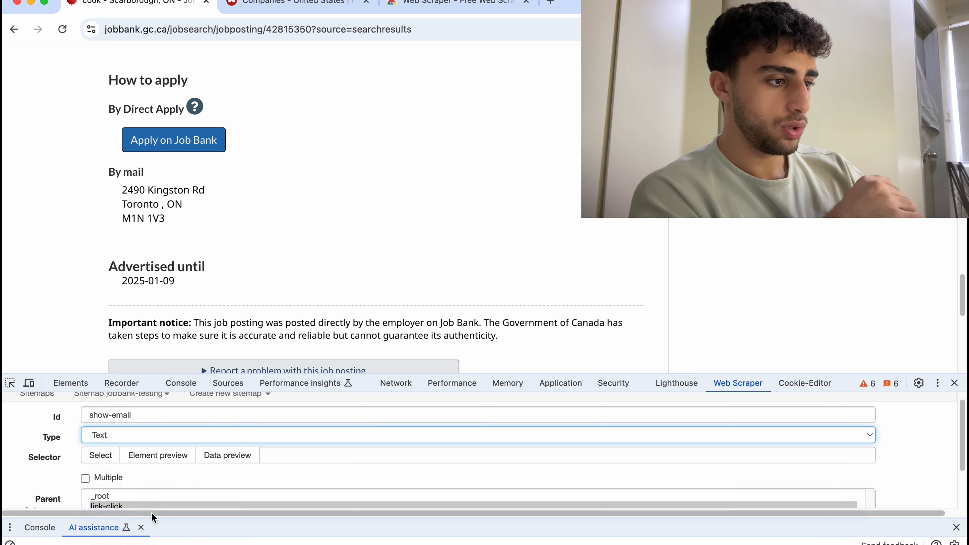
# Pick the Apply on Job Bank button in the How to apply section as show-email's click selector.
pyautogui.click(100, 455)
pyautogui.click(164, 136)
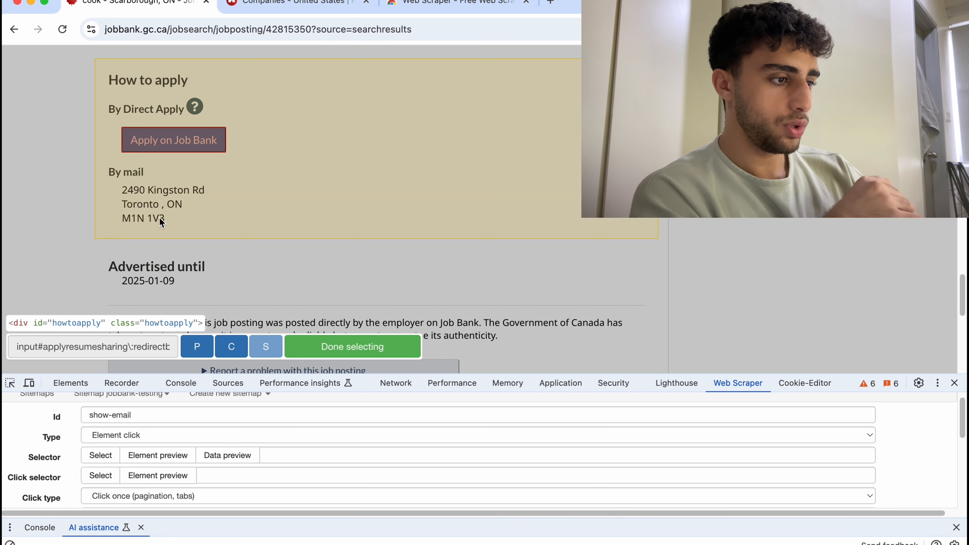
pyautogui.click(101, 476)
pyautogui.click(140, 154)
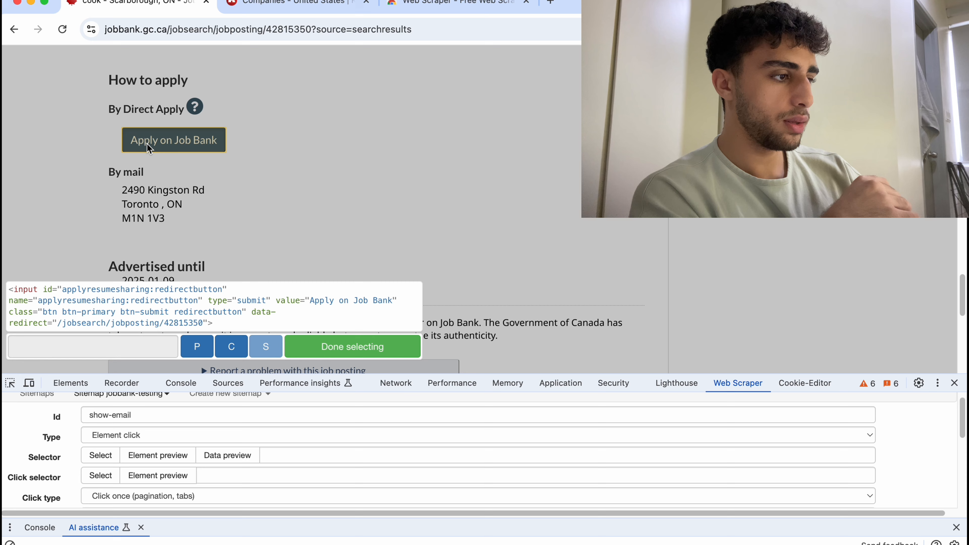
pyautogui.click(349, 351)
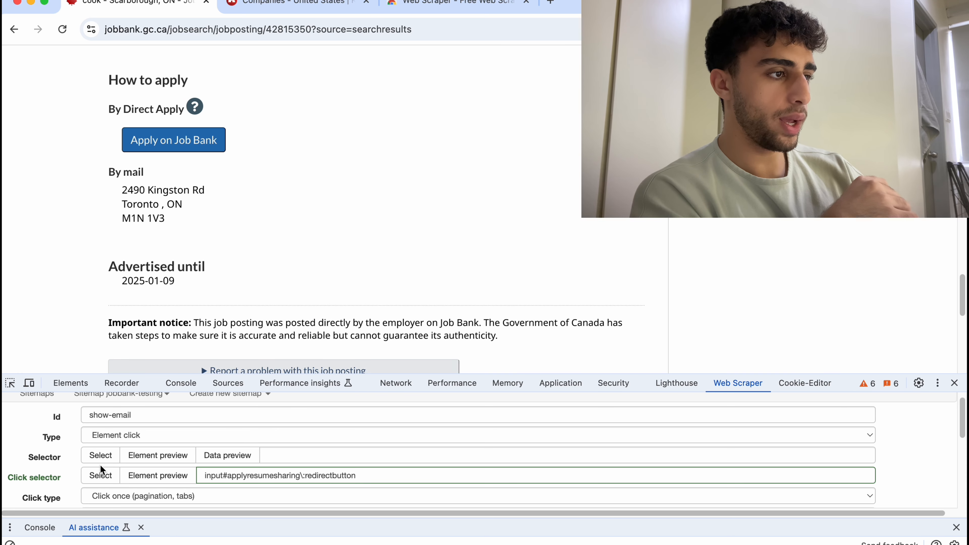
# Pick the Apply on Job Bank button as show-email's element selector too and save the selector.
pyautogui.click(100, 455)
pyautogui.click(158, 139)
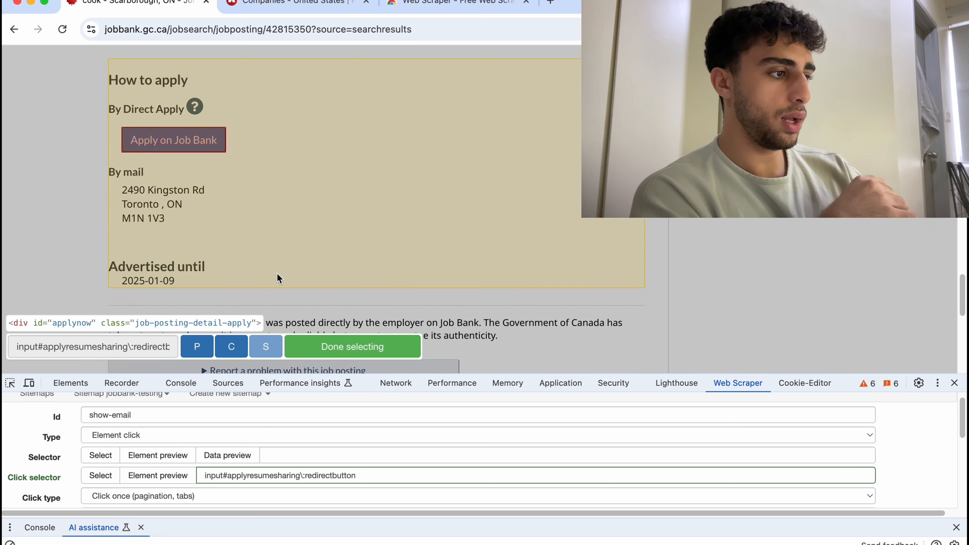
pyautogui.click(348, 347)
pyautogui.scroll(-5, 242, 450)
pyautogui.scroll(4, 237, 449)
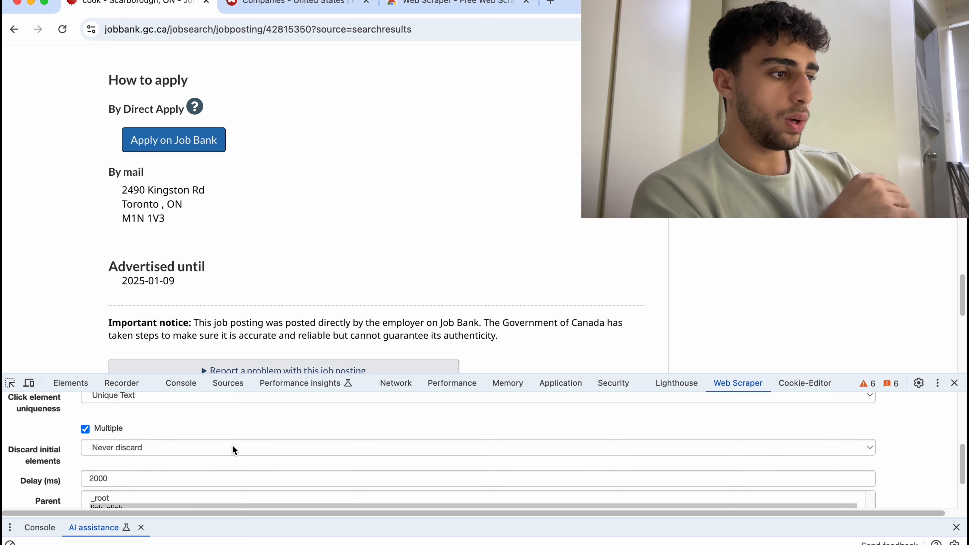
pyautogui.scroll(-4, 201, 450)
pyautogui.click(117, 496)
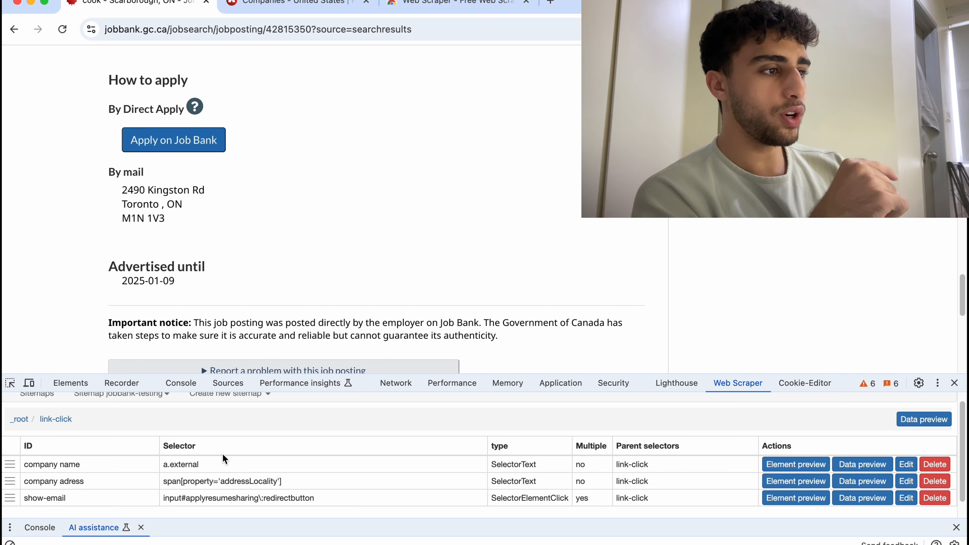
# Look through the details of the Edmonton cook posting.
pyautogui.click(177, 151)
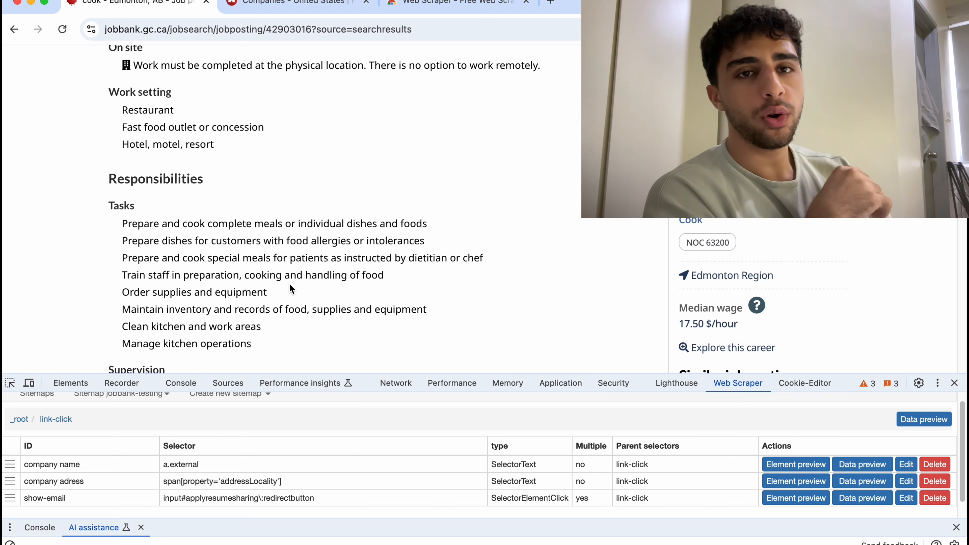
pyautogui.scroll(10, 289, 284)
pyautogui.scroll(-3, 289, 283)
pyautogui.scroll(-7, 289, 283)
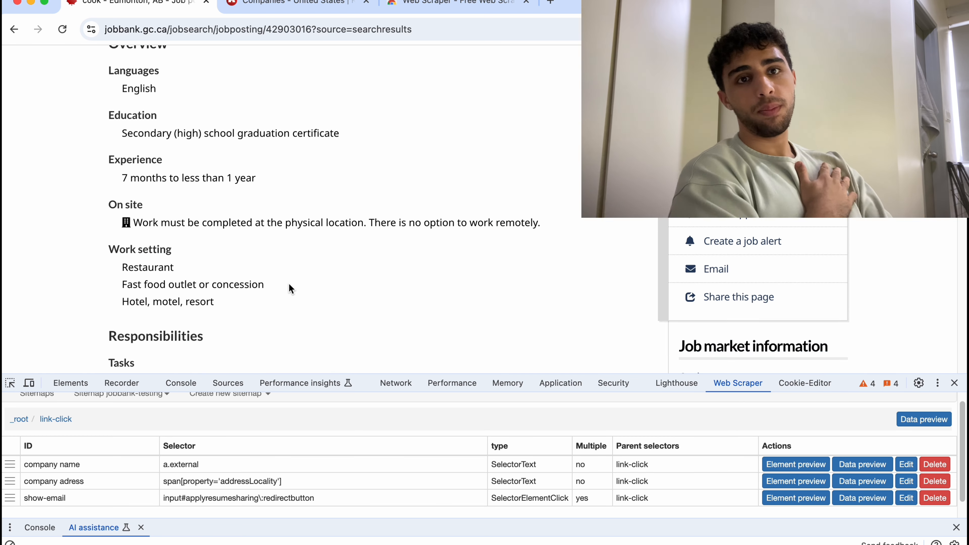
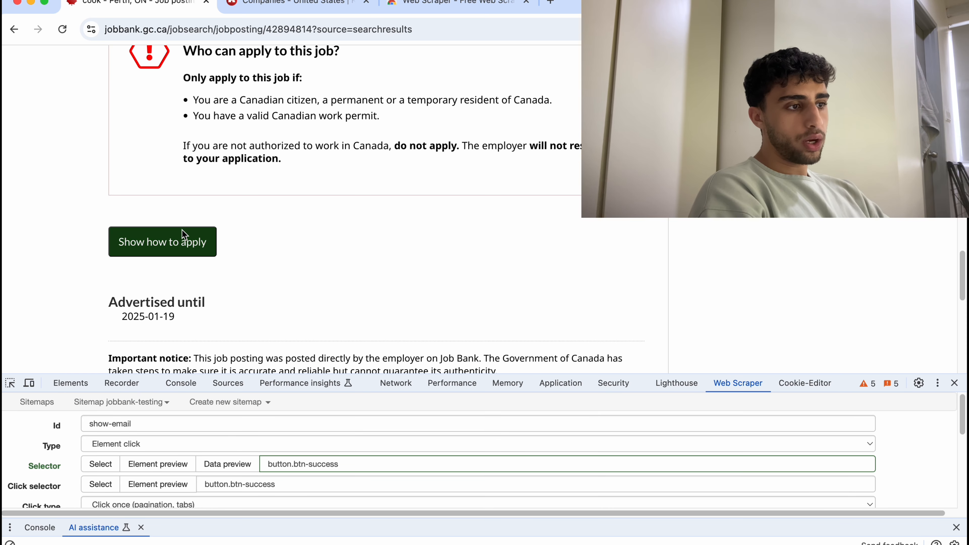
# Pick the Show how to apply button as both the element selector and the click selector of show-email.
pyautogui.click(114, 463)
pyautogui.click(166, 239)
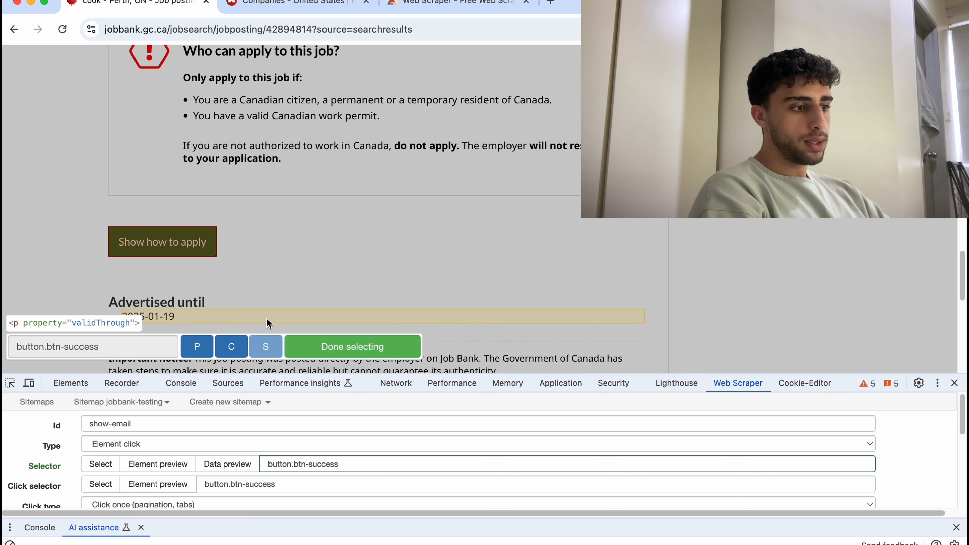
pyautogui.click(317, 346)
pyautogui.click(104, 487)
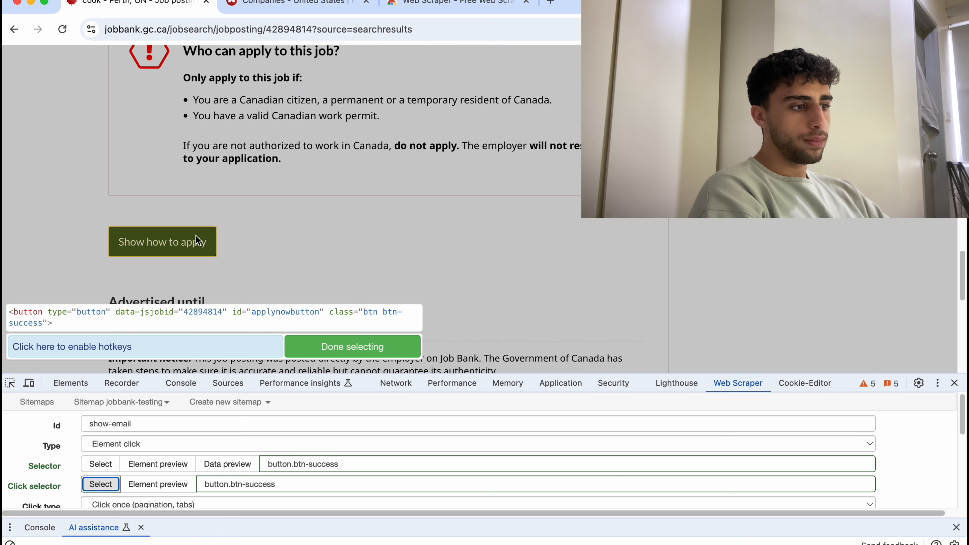
pyautogui.click(193, 242)
pyautogui.click(324, 346)
# Enable multiple elements for show-email and save the selector.
pyautogui.scroll(-3, 245, 428)
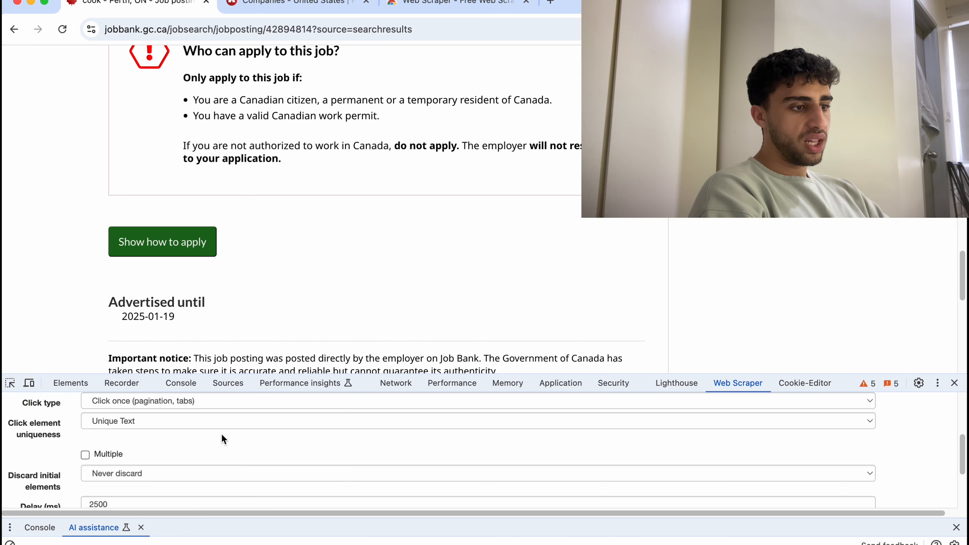
pyautogui.click(85, 455)
pyautogui.scroll(-3, 98, 458)
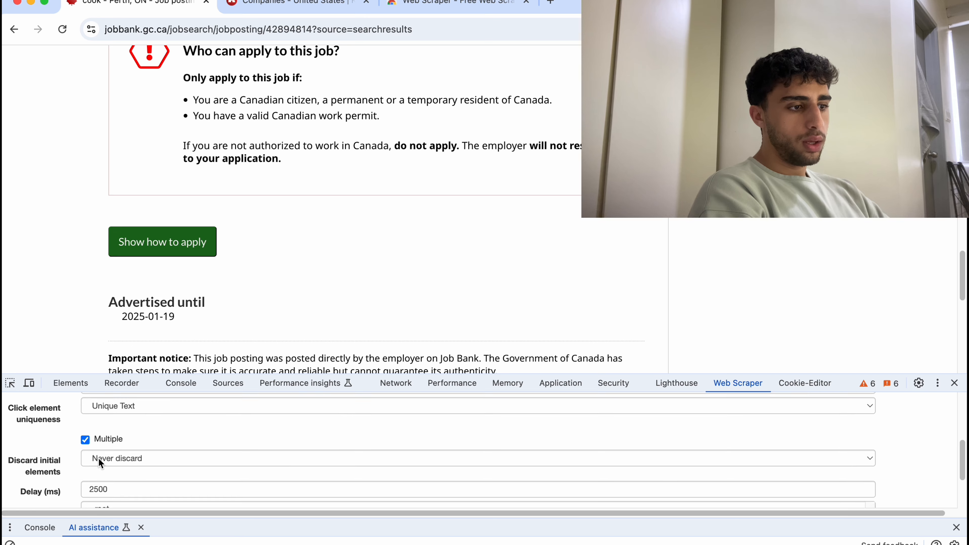
pyautogui.click(125, 497)
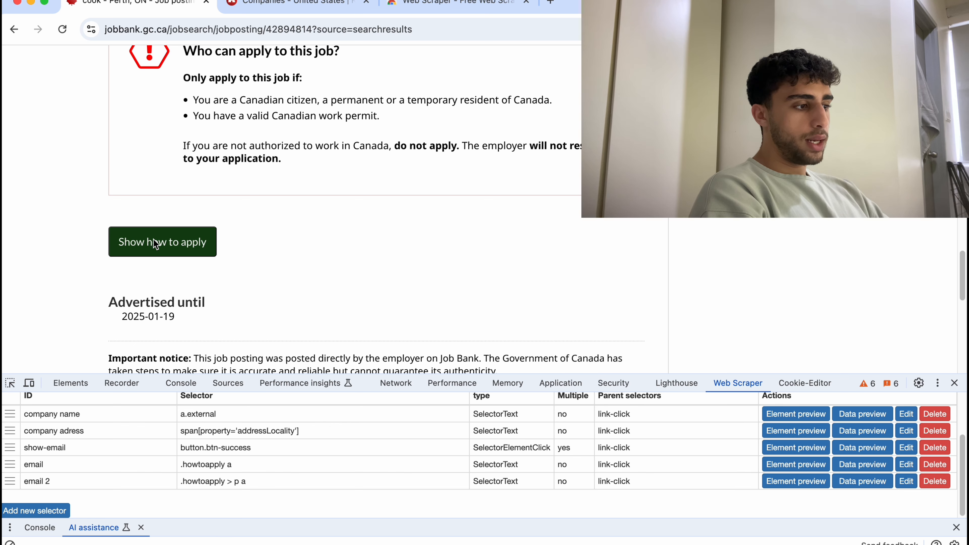
# Reveal the posting's application details, re-pick the By email link as the email selector's element and save it.
pyautogui.click(179, 247)
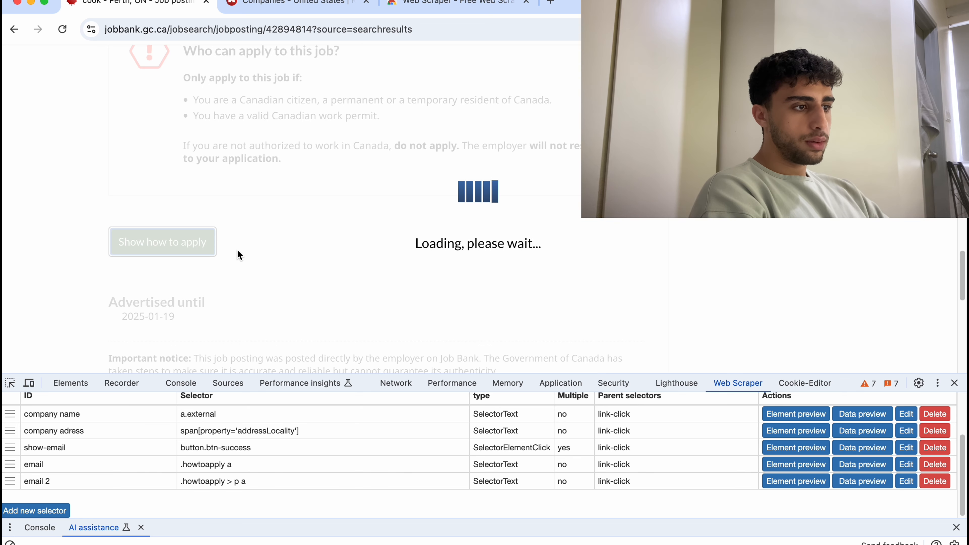
pyautogui.scroll(-5, 438, 272)
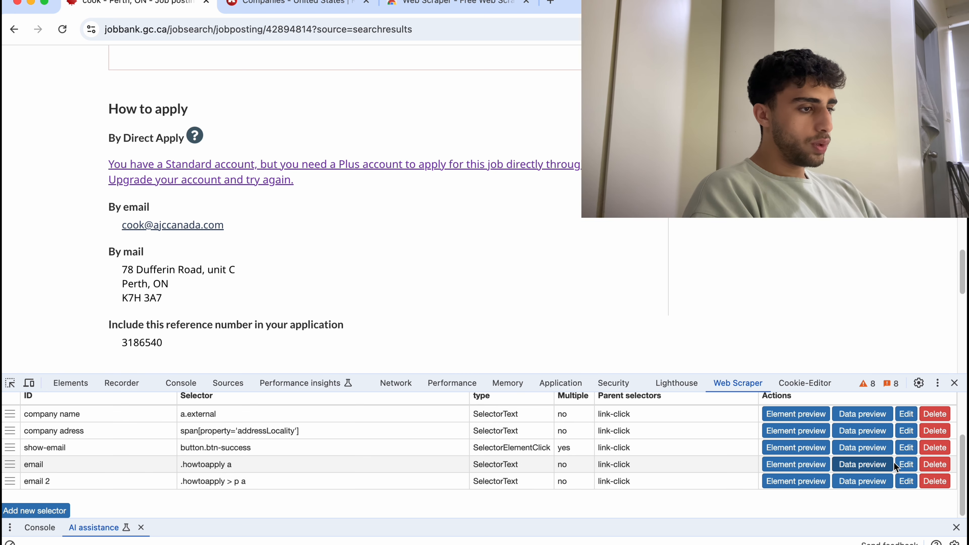
pyautogui.click(906, 464)
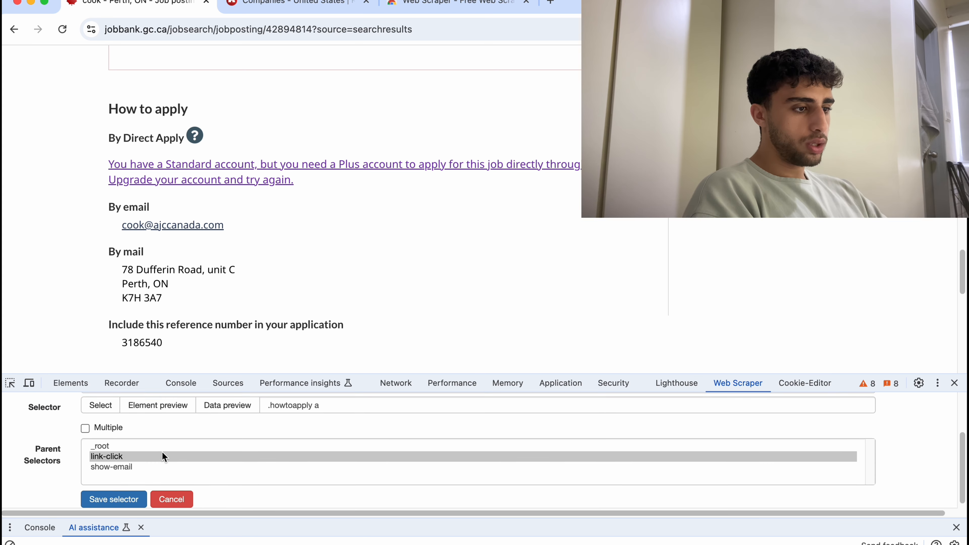
pyautogui.scroll(3, 162, 456)
pyautogui.click(100, 464)
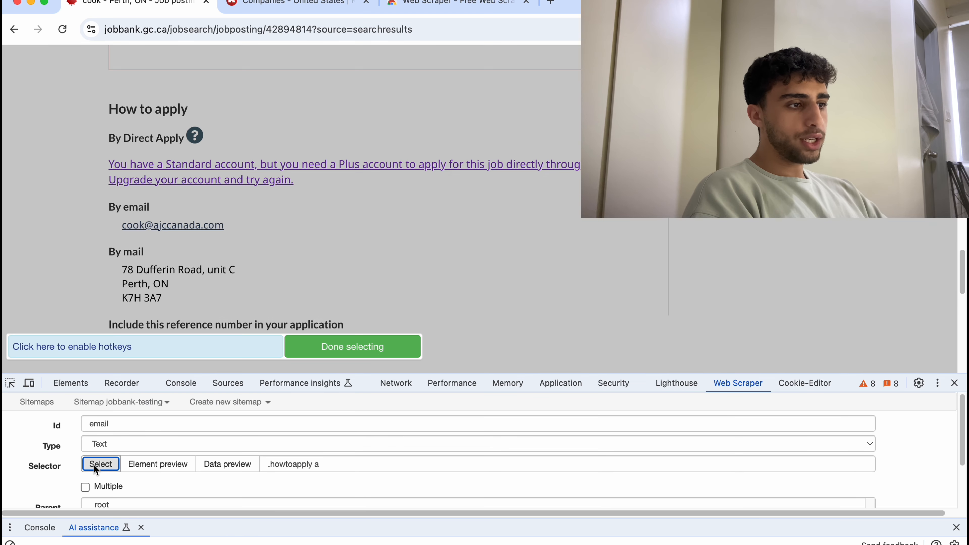
pyautogui.click(156, 226)
pyautogui.click(352, 350)
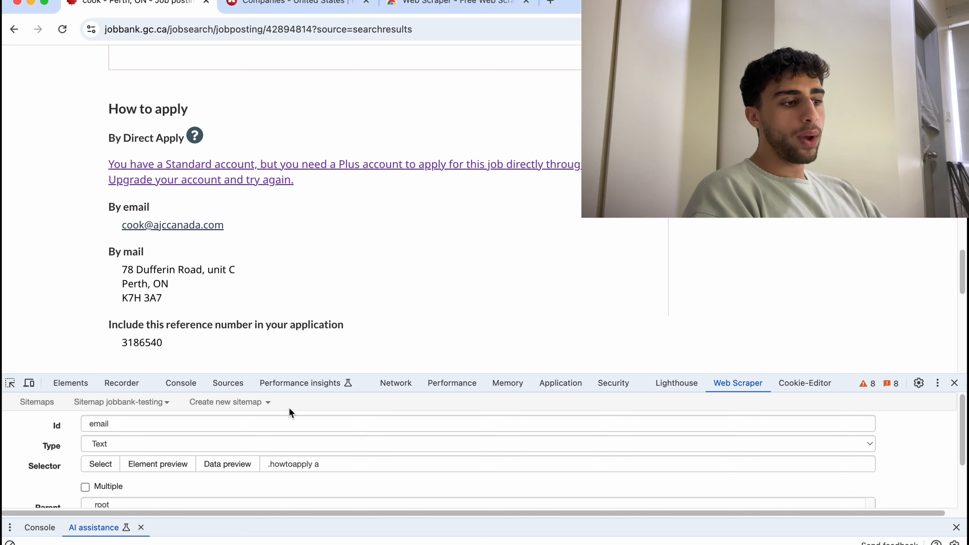
pyautogui.scroll(-1, 240, 467)
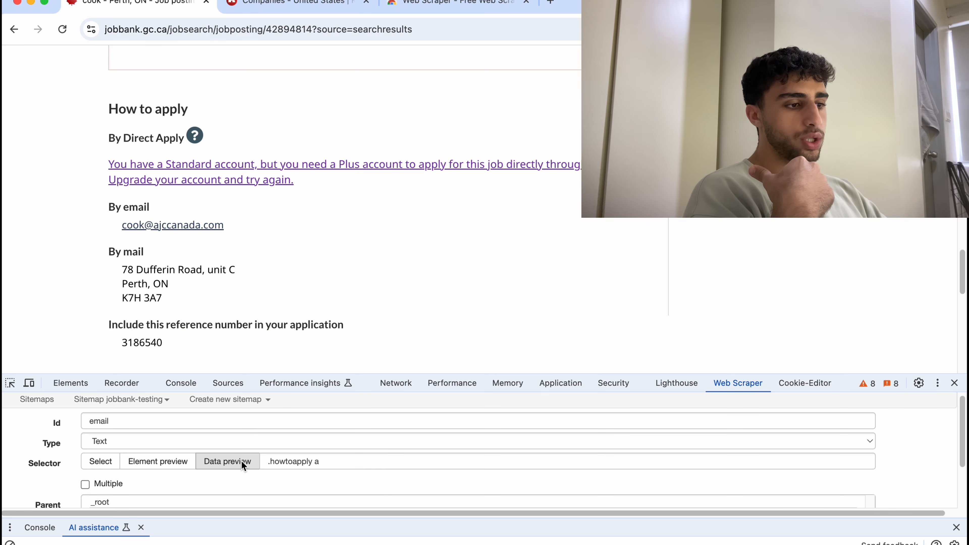
pyautogui.scroll(-3, 236, 471)
pyautogui.click(123, 496)
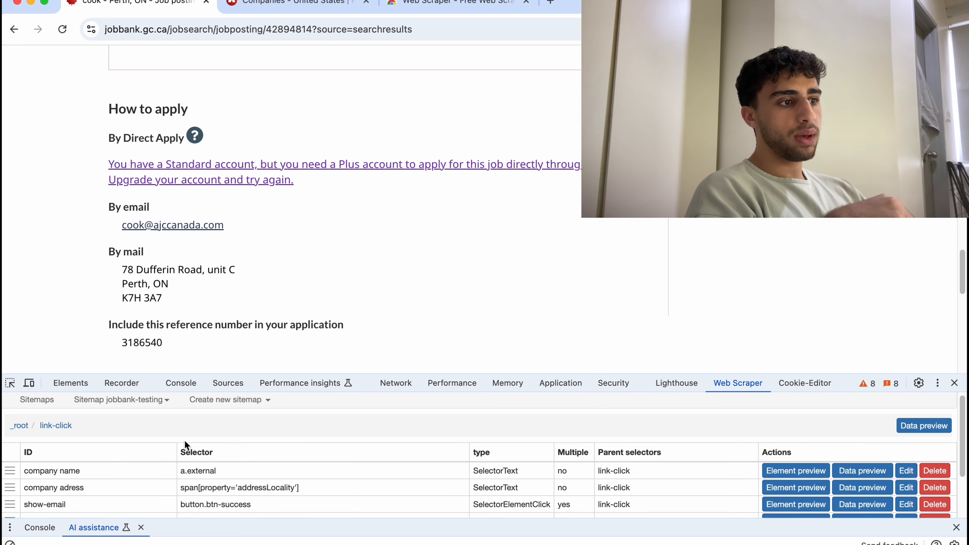
# Run a scrape of the jobbank-testing sitemap and refresh the scraped data.
pyautogui.scroll(-1, 184, 440)
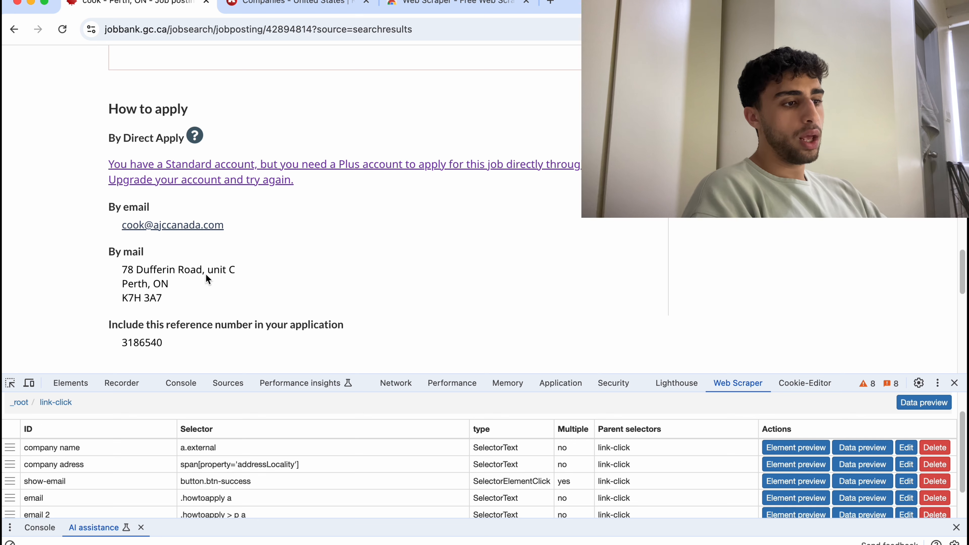
pyautogui.scroll(1, 151, 448)
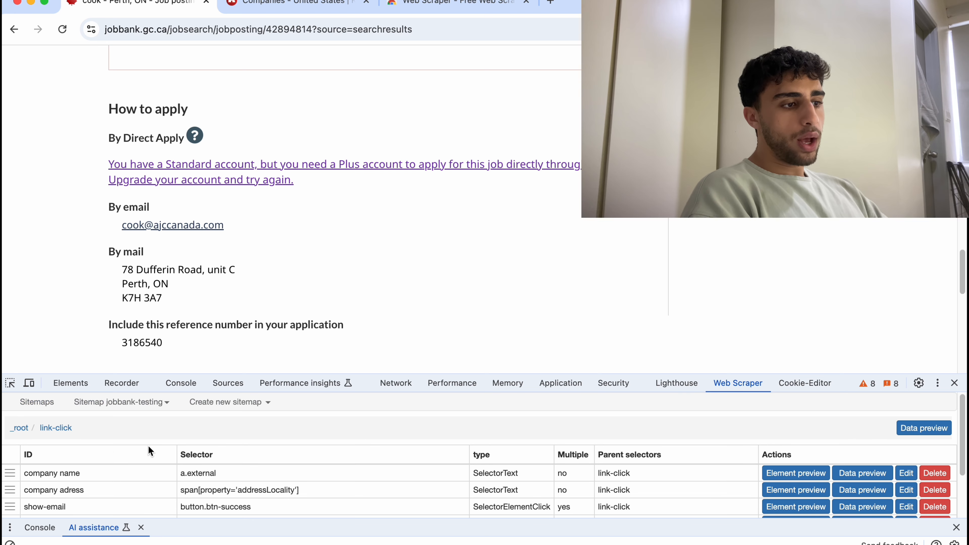
pyautogui.click(142, 404)
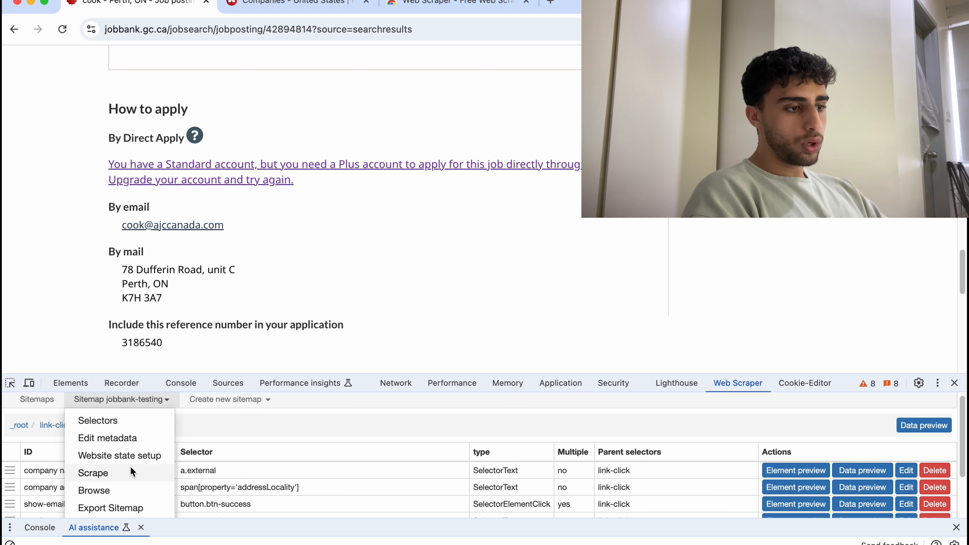
pyautogui.scroll(-2, 130, 470)
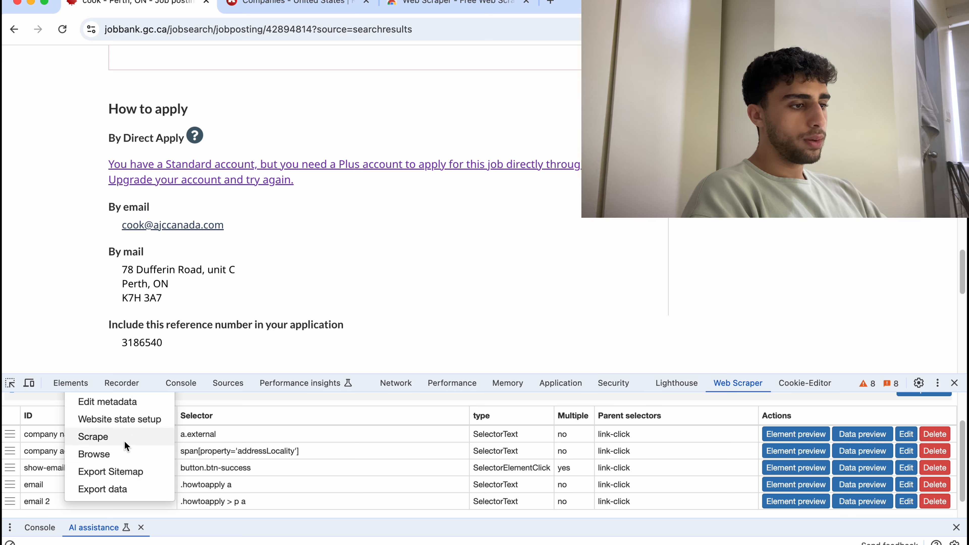
pyautogui.click(125, 443)
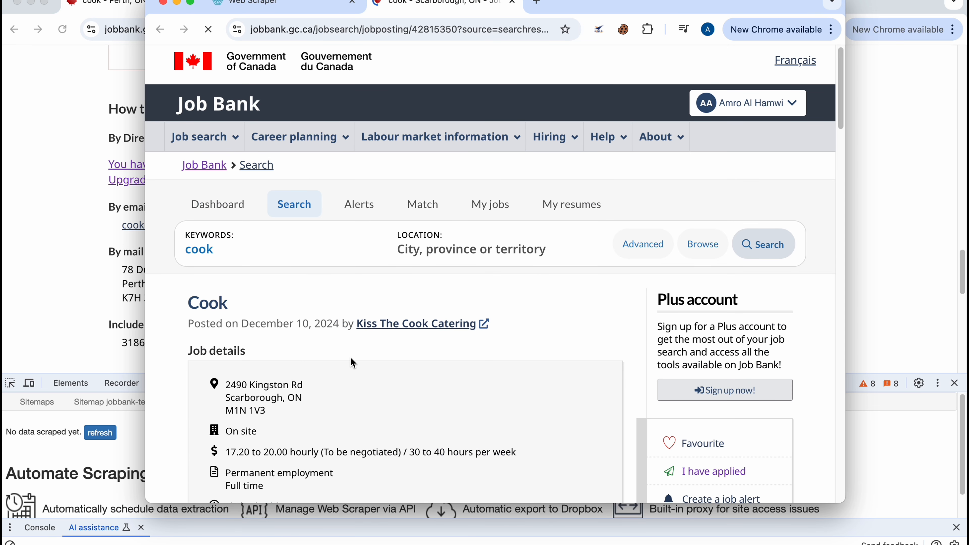
pyautogui.click(100, 432)
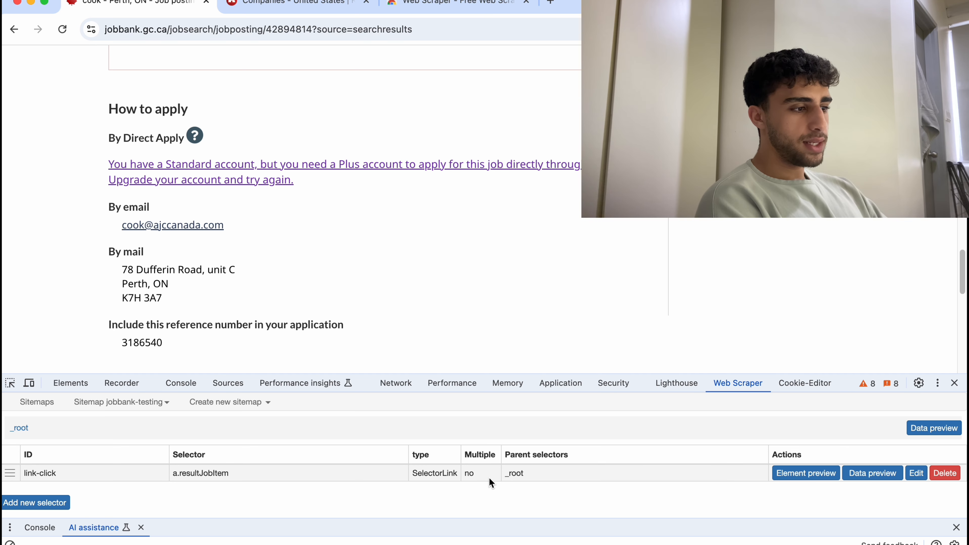
# Check the selectors nested under link-click, return to the sitemap root and go back to the cook search results page.
pyautogui.click(466, 473)
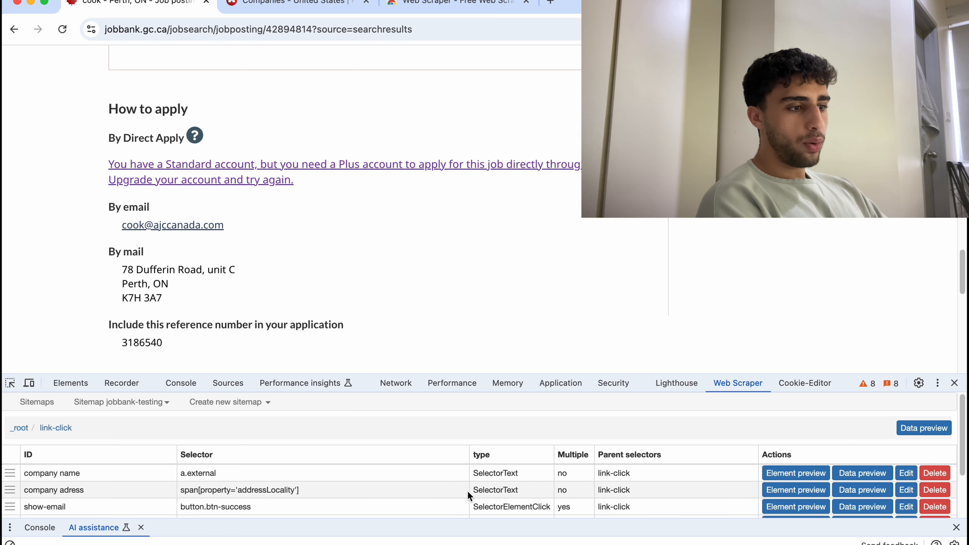
pyautogui.click(27, 430)
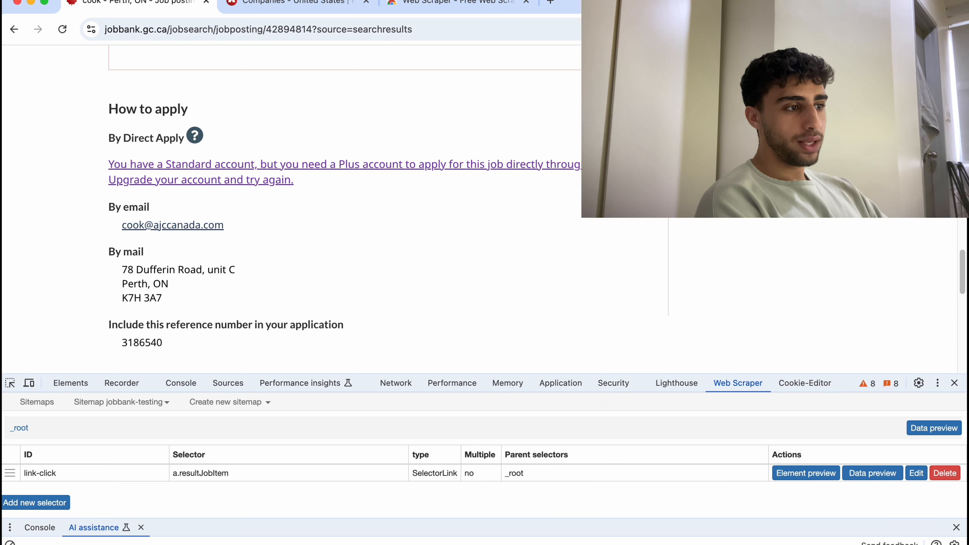
pyautogui.hotkey('ctrl', 'Up')
pyautogui.click(239, 163)
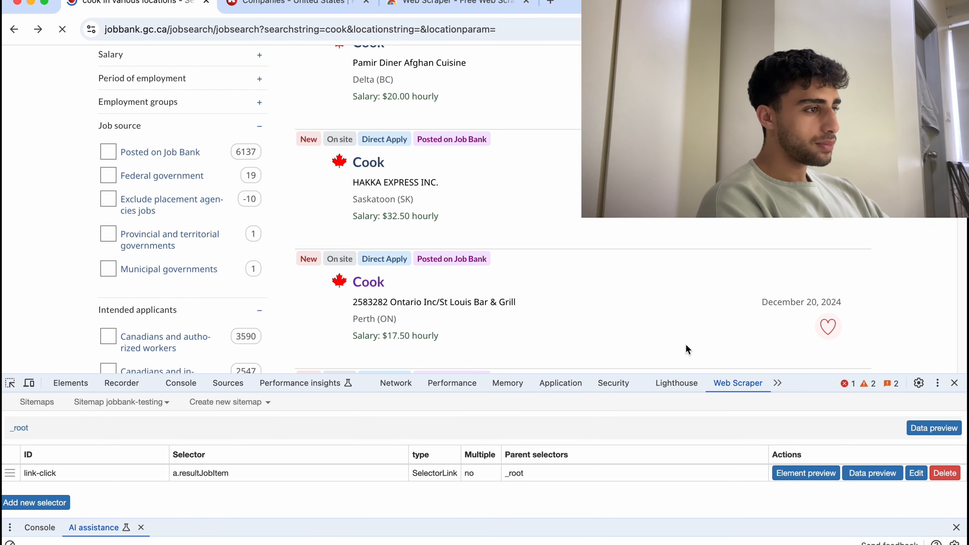
pyautogui.scroll(20, 542, 175)
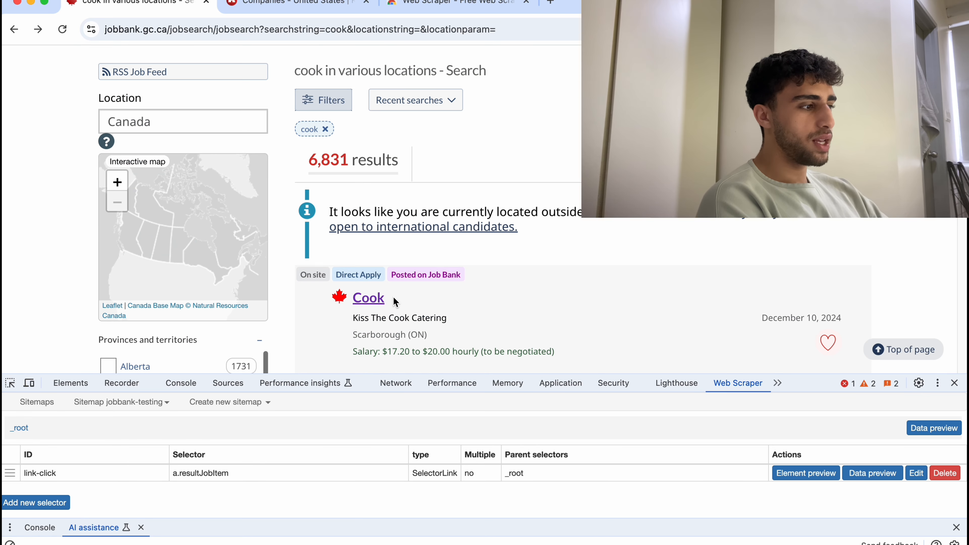
# Enable multiple results for the link-click selector and save it.
pyautogui.click(917, 473)
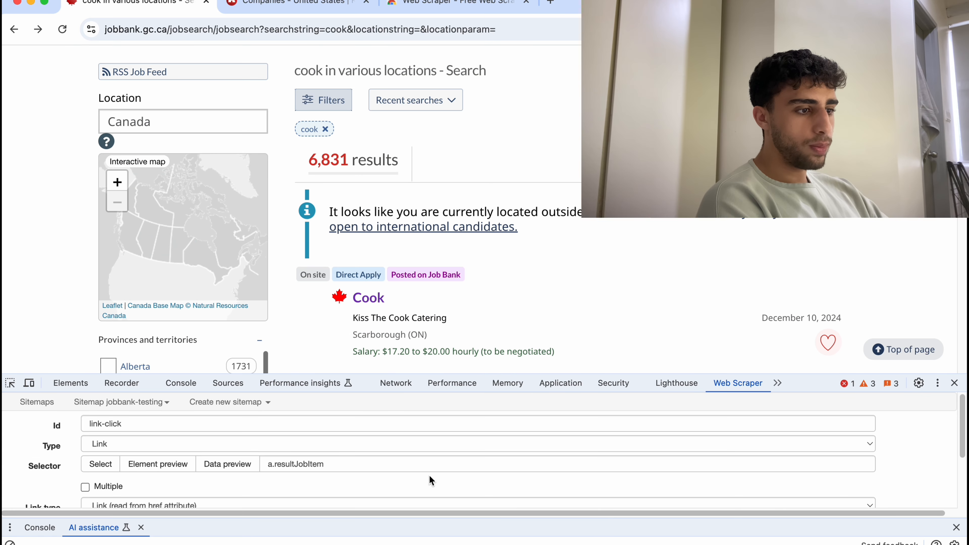
pyautogui.scroll(-1, 100, 487)
pyautogui.scroll(-5, 92, 491)
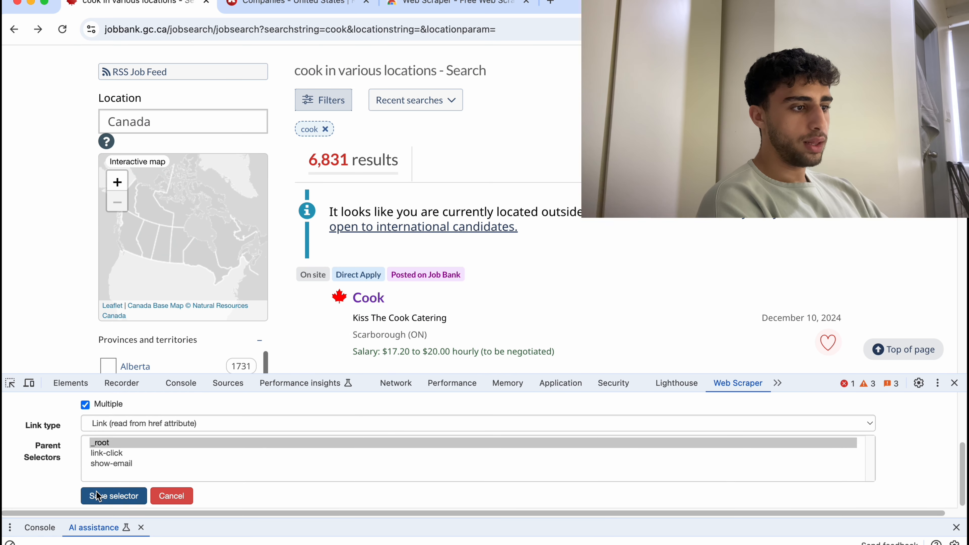
pyautogui.click(100, 495)
# Scrape the jobbank-testing sitemap with a request interval and page load delay of 2000 ms, and refresh the scraped data.
pyautogui.click(121, 402)
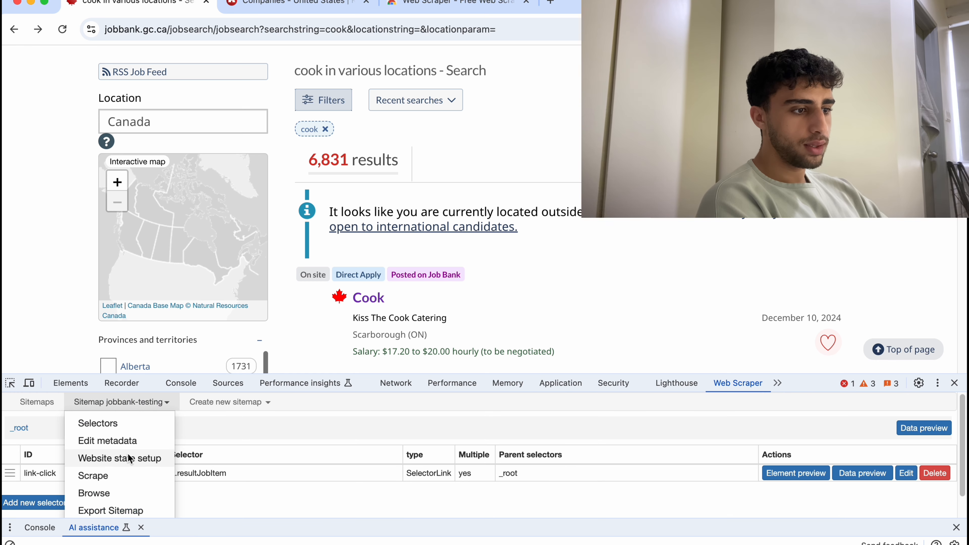
pyautogui.scroll(-1, 123, 458)
pyautogui.click(118, 456)
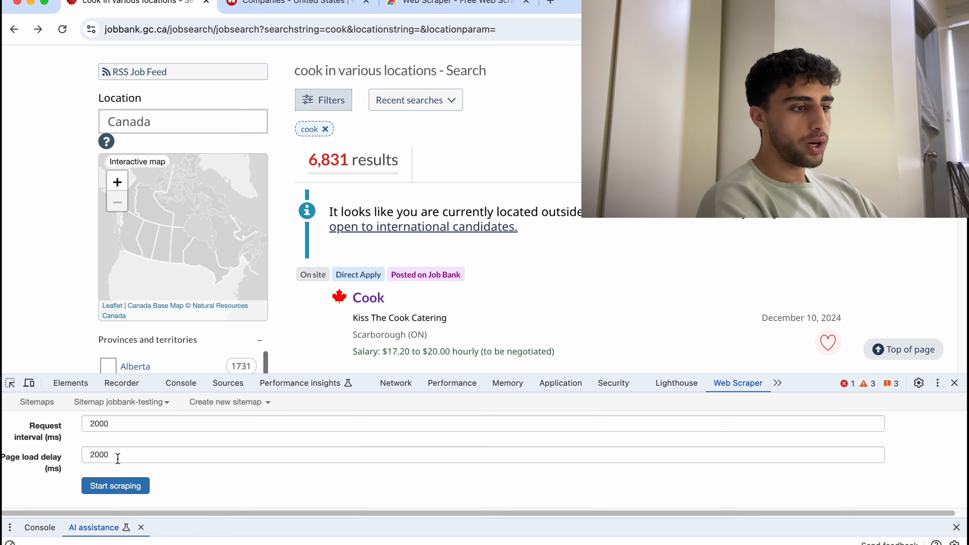
pyautogui.click(105, 484)
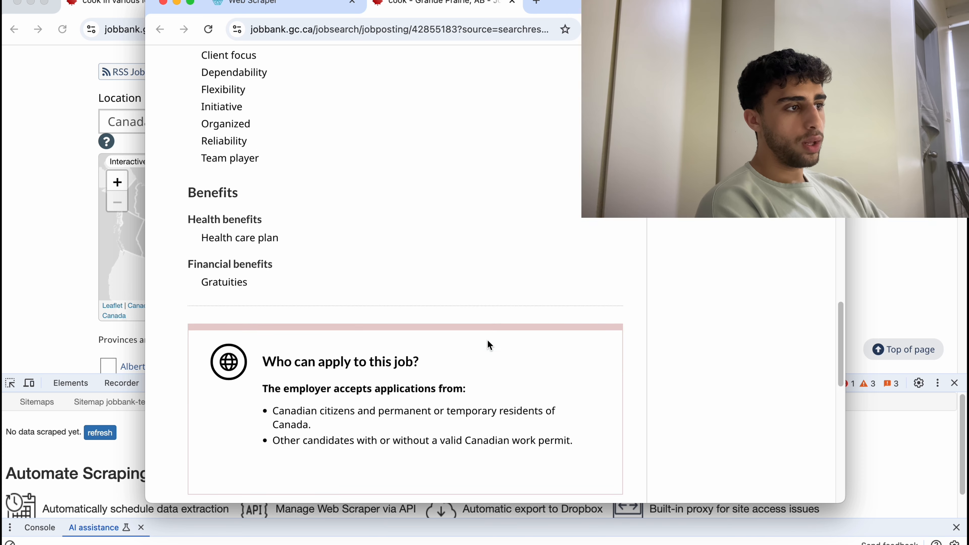
pyautogui.click(252, 342)
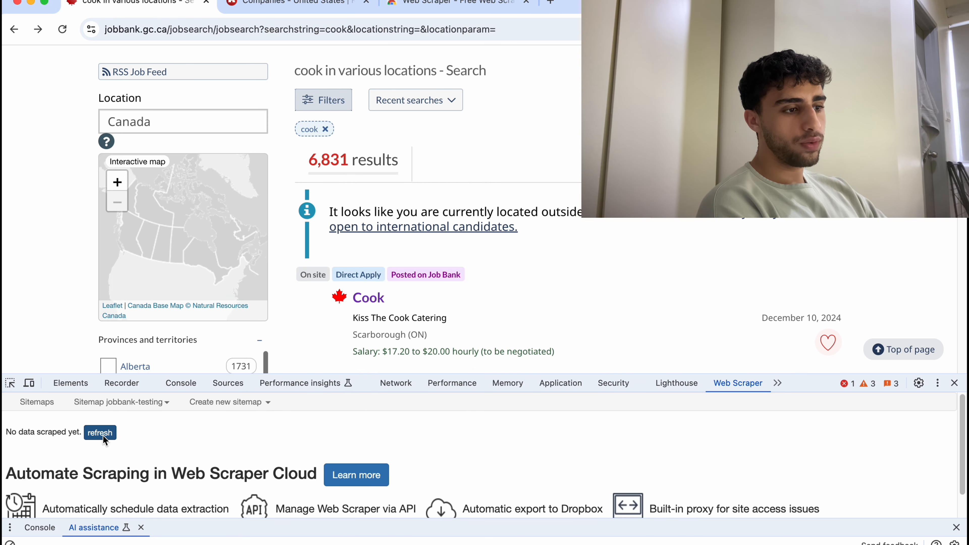
pyautogui.click(103, 433)
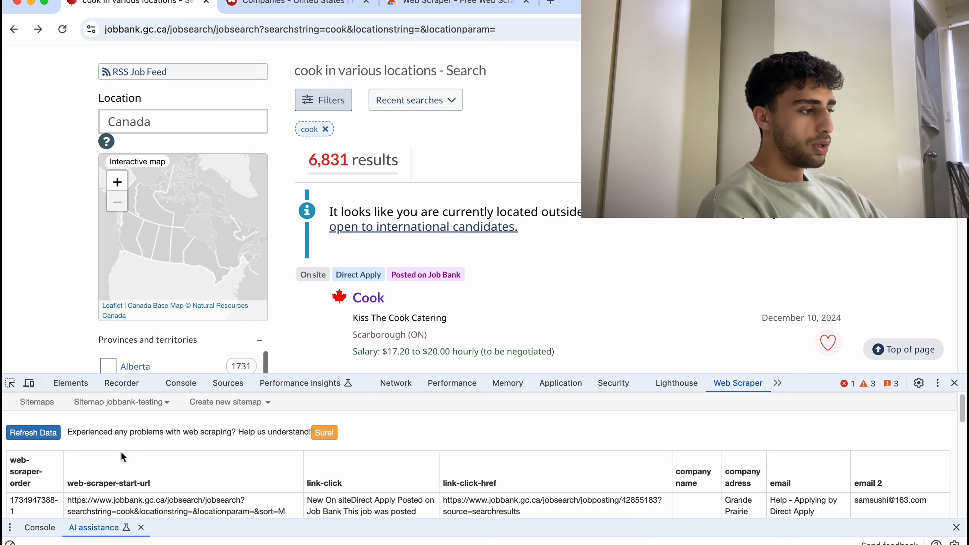
# Examine the scraped rows, comparing the company name, company adress, email and email 2 columns across the listings.
pyautogui.scroll(-2, 129, 458)
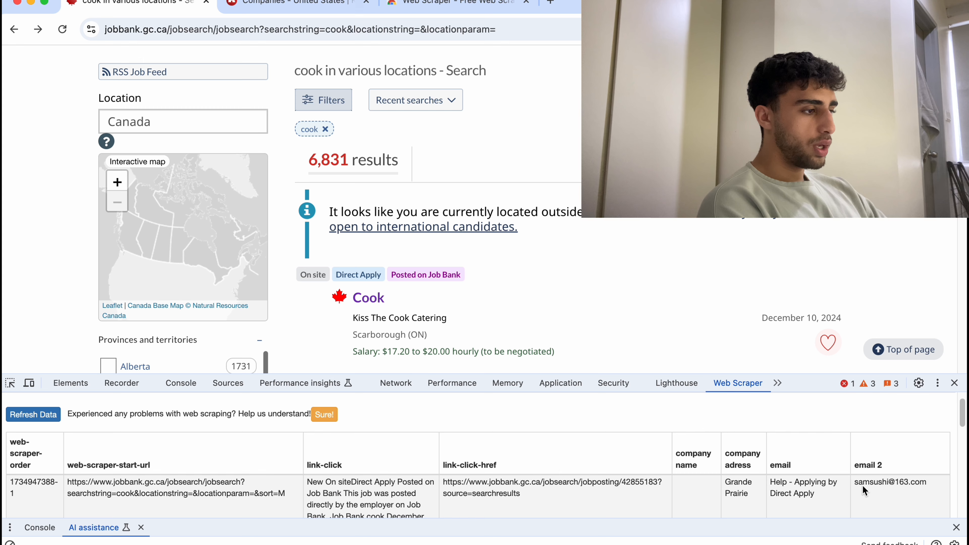
pyautogui.scroll(-1, 864, 490)
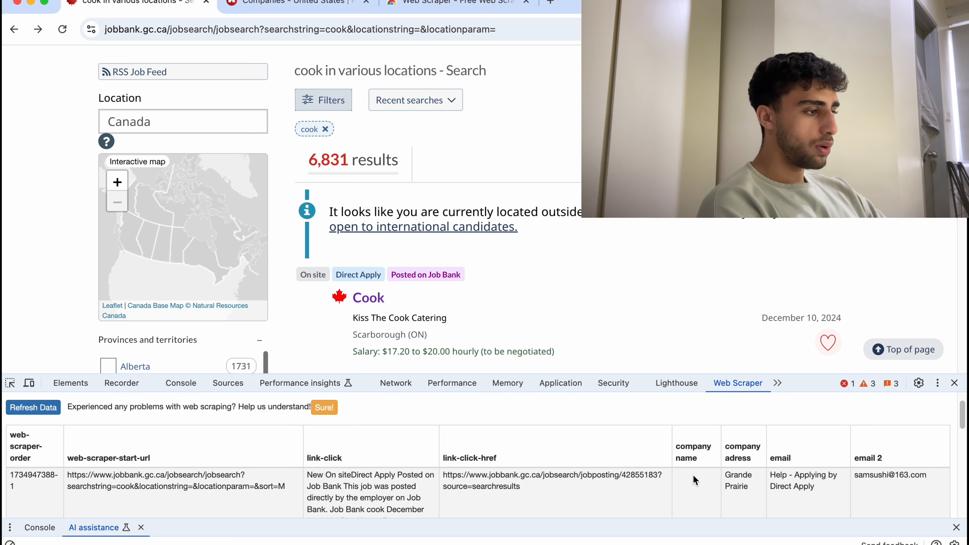
pyautogui.scroll(-5, 685, 492)
pyautogui.scroll(-10, 692, 477)
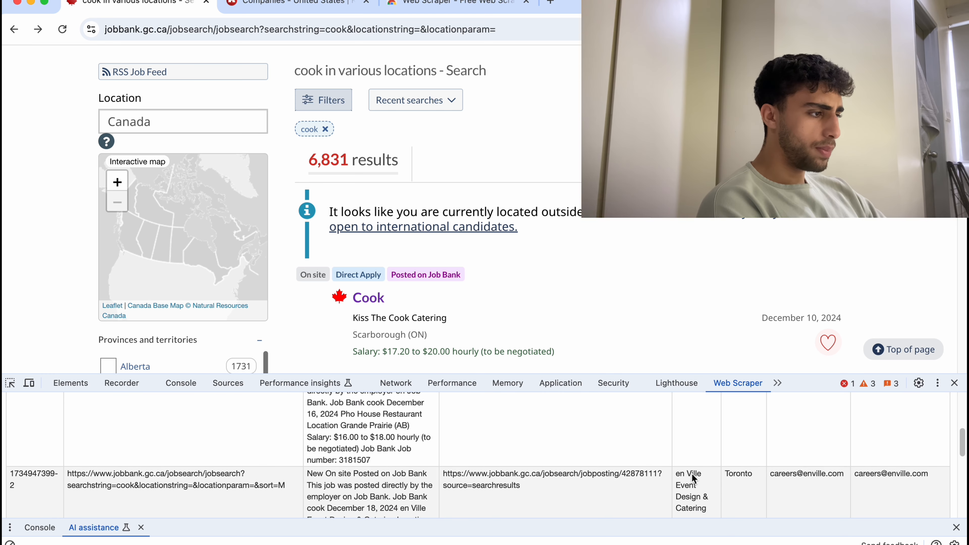
pyautogui.scroll(8, 692, 473)
pyautogui.scroll(4, 693, 471)
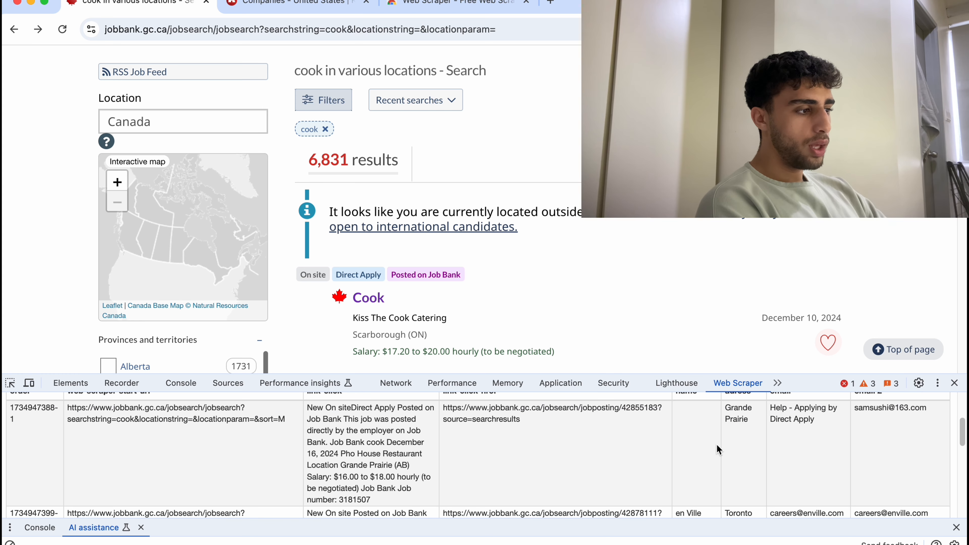
pyautogui.scroll(4, 721, 454)
pyautogui.scroll(-2, 732, 477)
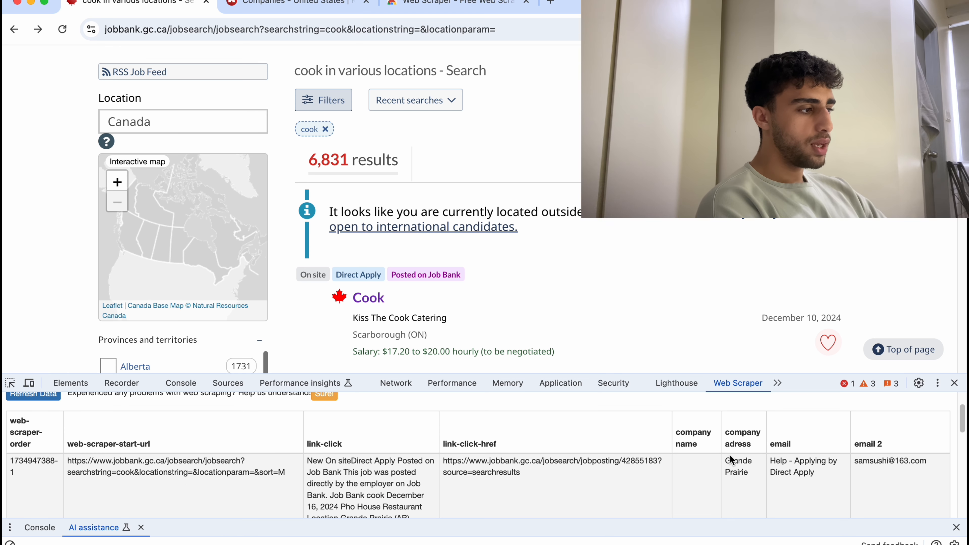
pyautogui.moveTo(806, 469); pyautogui.dragTo(814, 472)
pyautogui.moveTo(854, 461); pyautogui.dragTo(920, 462)
pyautogui.click(631, 478)
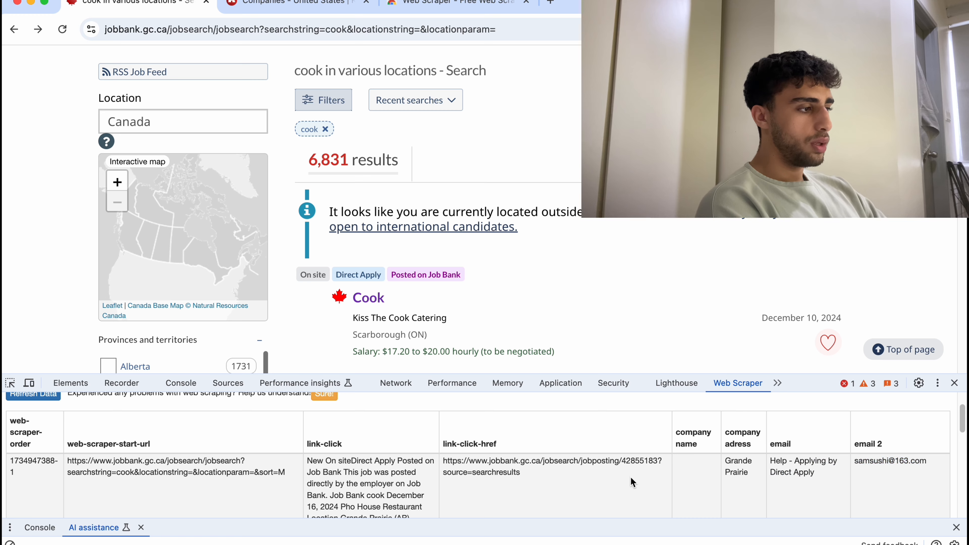
pyautogui.scroll(-7, 673, 476)
pyautogui.scroll(6, 859, 467)
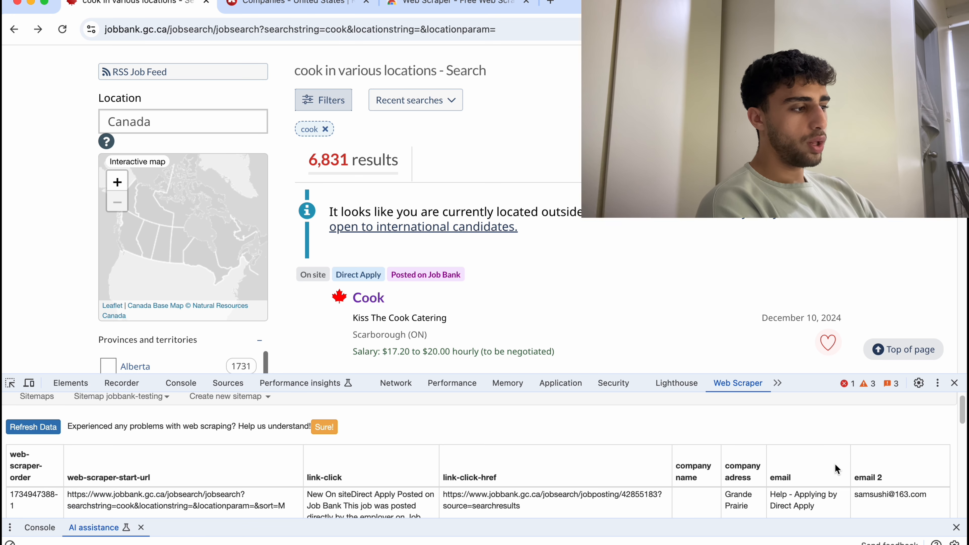
pyautogui.scroll(-10, 885, 477)
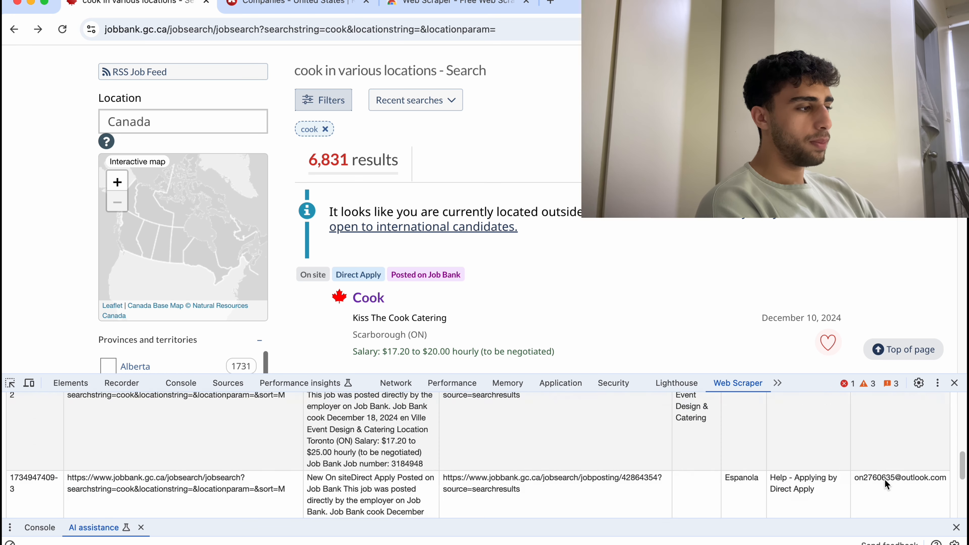
pyautogui.scroll(10, 413, 481)
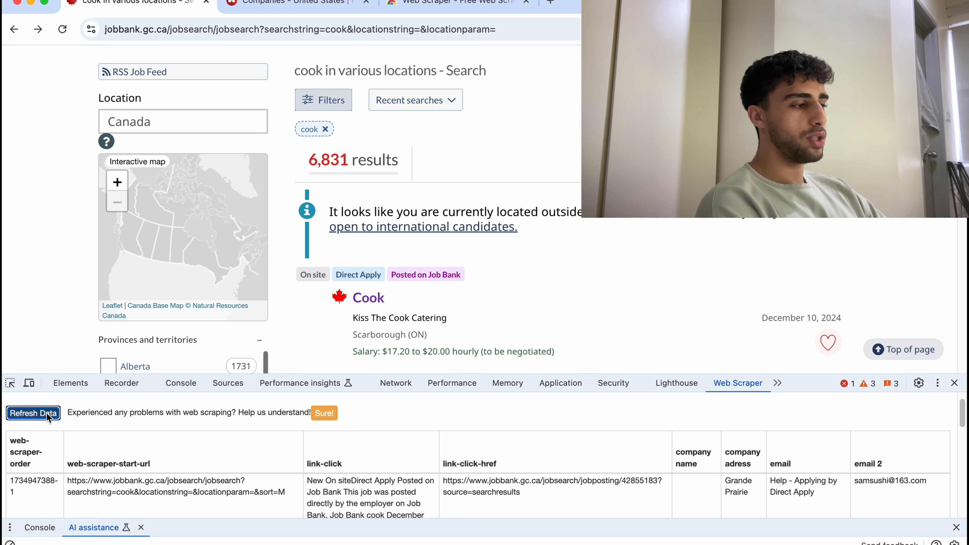
# Refresh the scraped data again and review the newly added listings.
pyautogui.click(46, 413)
pyautogui.scroll(-10, 810, 447)
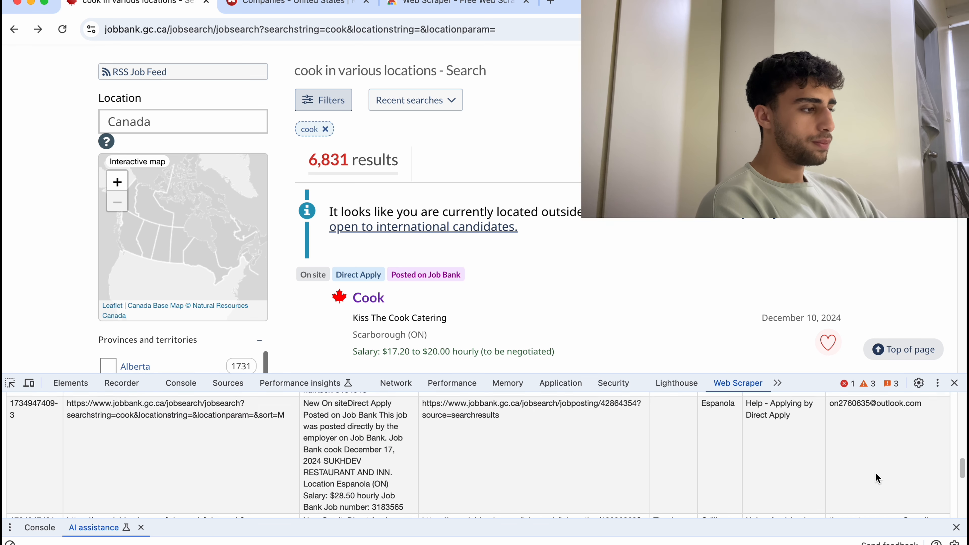
pyautogui.scroll(5, 667, 482)
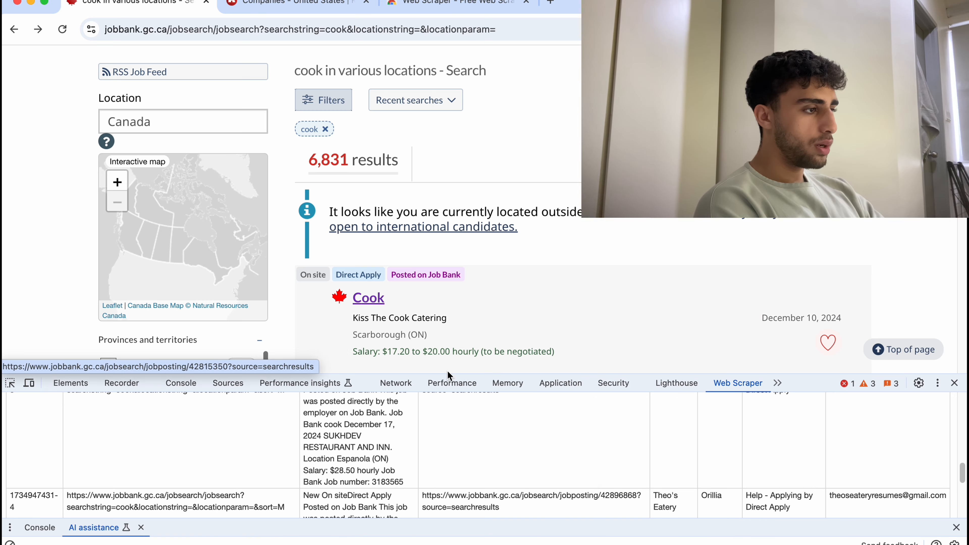
# Bring up the running scrape window, end the scrape by closing it and dismiss the resulting error message.
pyautogui.hotkey('ctrl', 'Up')
pyautogui.click(714, 263)
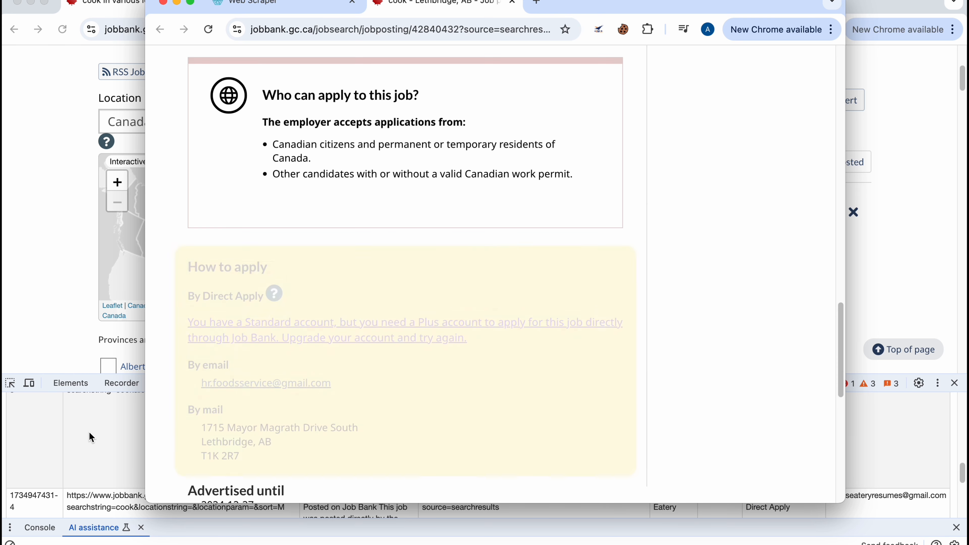
pyautogui.scroll(-10, 201, 441)
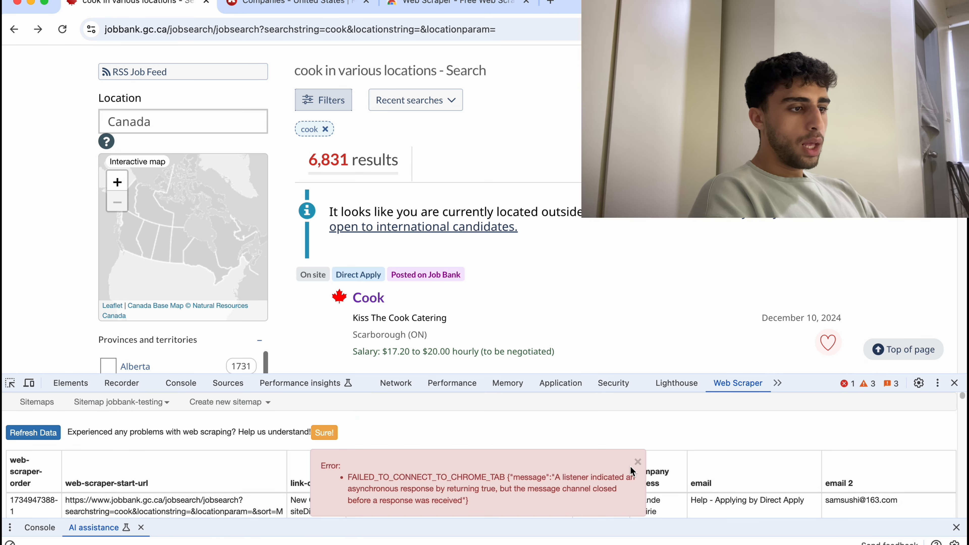
pyautogui.click(631, 466)
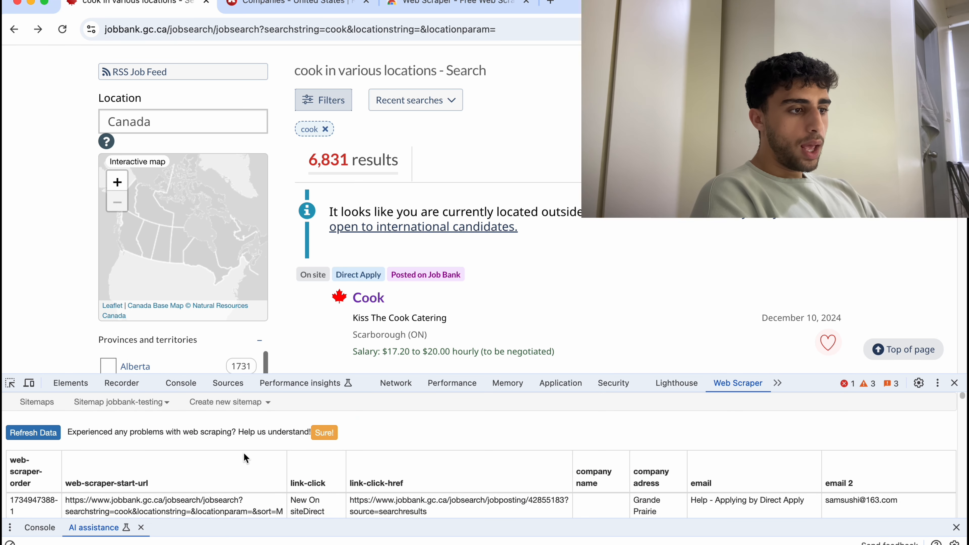
# Open the data export of the jobbank-testing sitemap and bring up its XLSX download option.
pyautogui.click(119, 402)
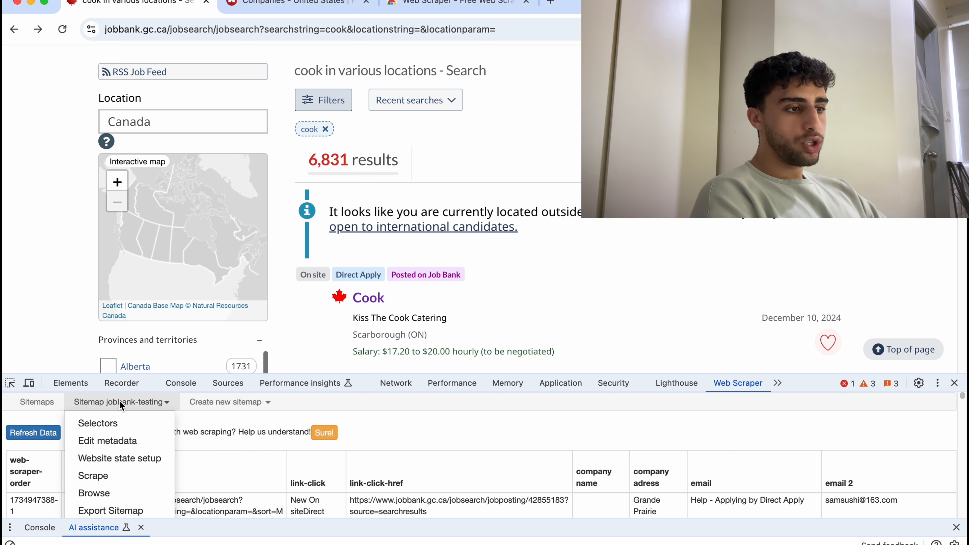
pyautogui.scroll(-2, 126, 435)
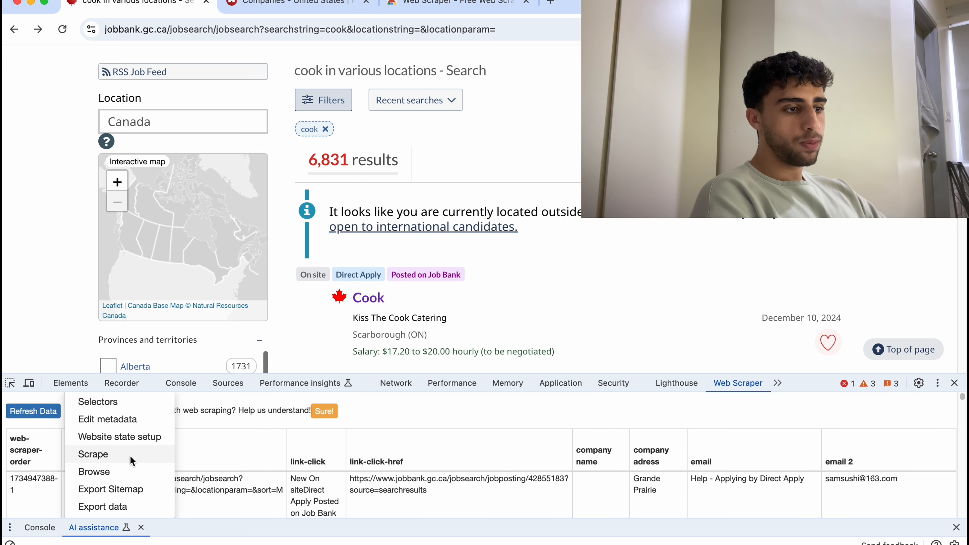
pyautogui.click(120, 504)
pyautogui.scroll(-2, 439, 483)
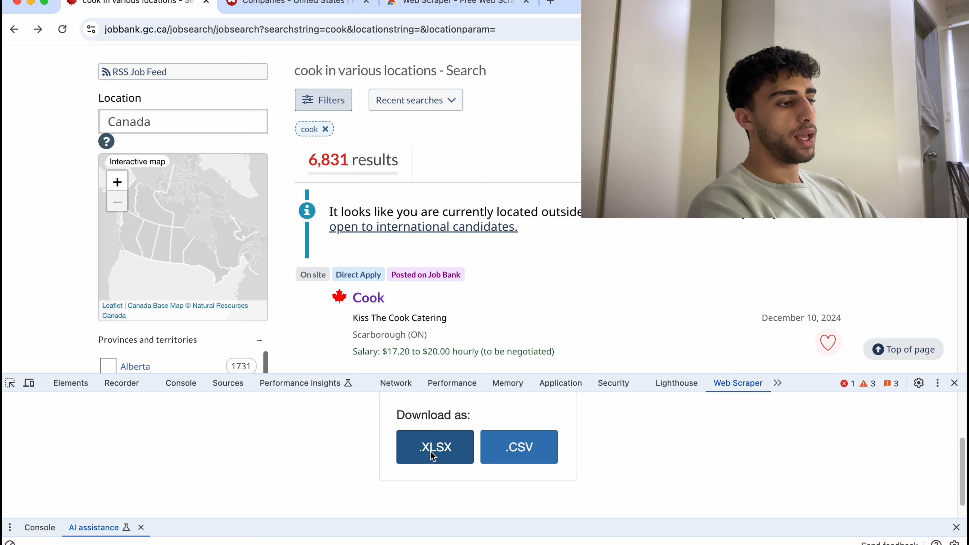
pyautogui.scroll(3, 435, 455)
# Search the web for Google Sheets in a new tab and create a blank spreadsheet from the first result.
pyautogui.press('super+t')
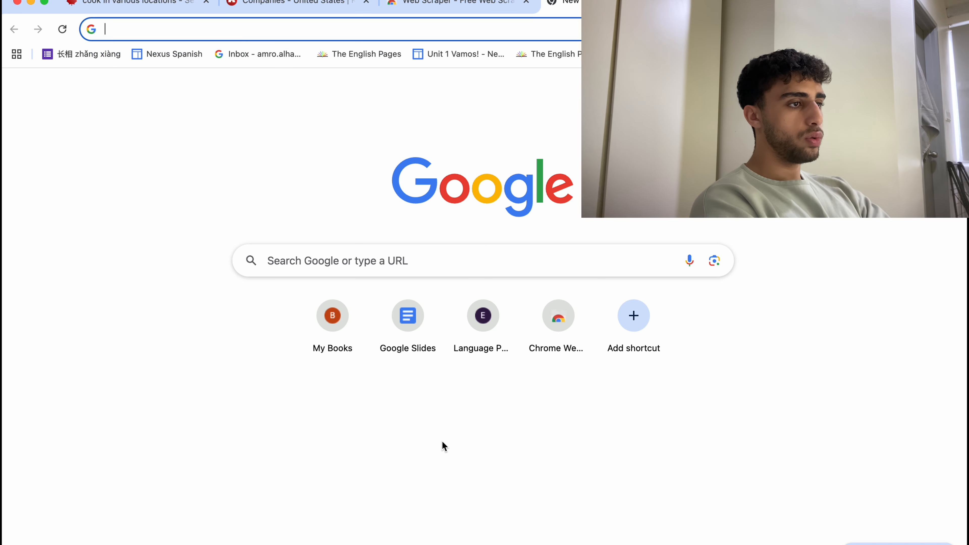
pyautogui.write('googel shets')
pyautogui.press('Return')
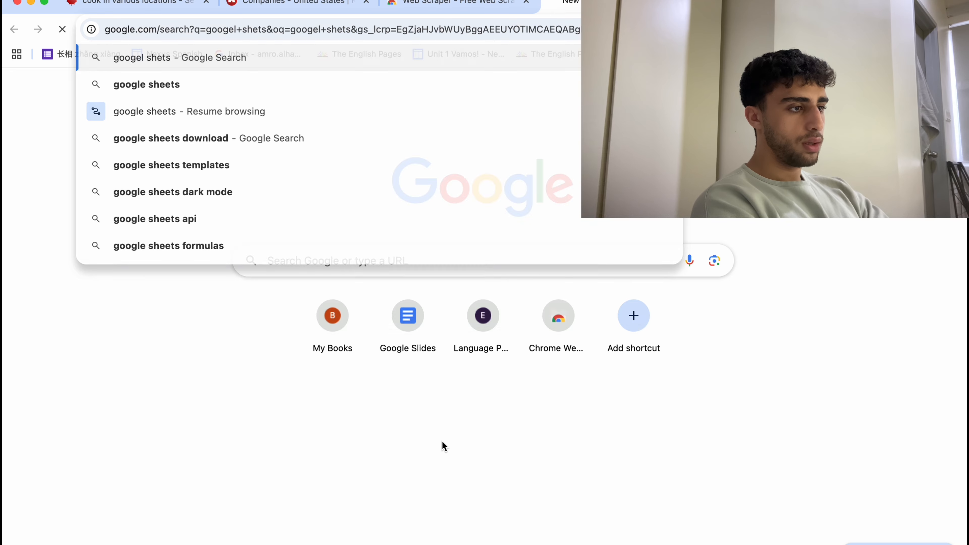
pyautogui.click(179, 236)
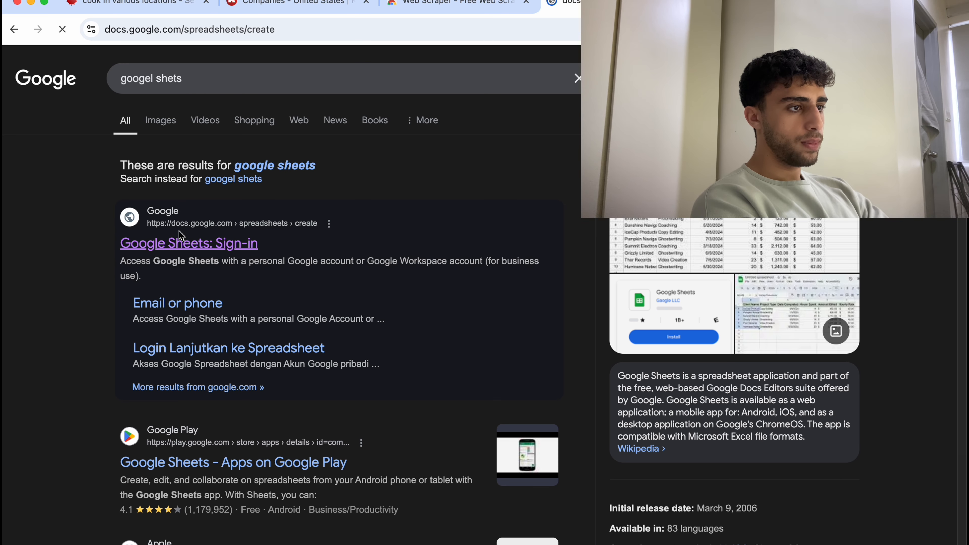
# Import jobbank-testing.xlsx from the Downloads folder into the blank spreadsheet, using the Replace spreadsheet import location.
pyautogui.click(54, 81)
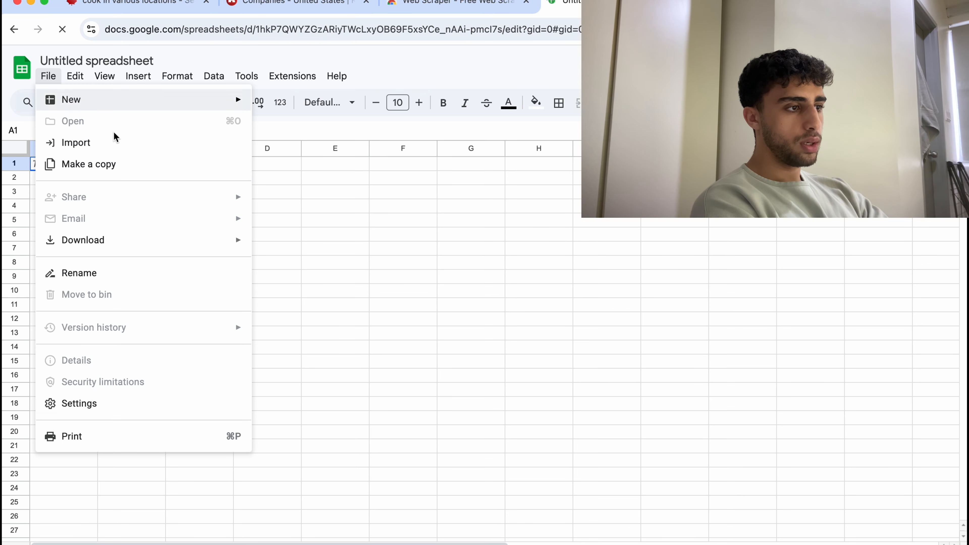
pyautogui.click(136, 143)
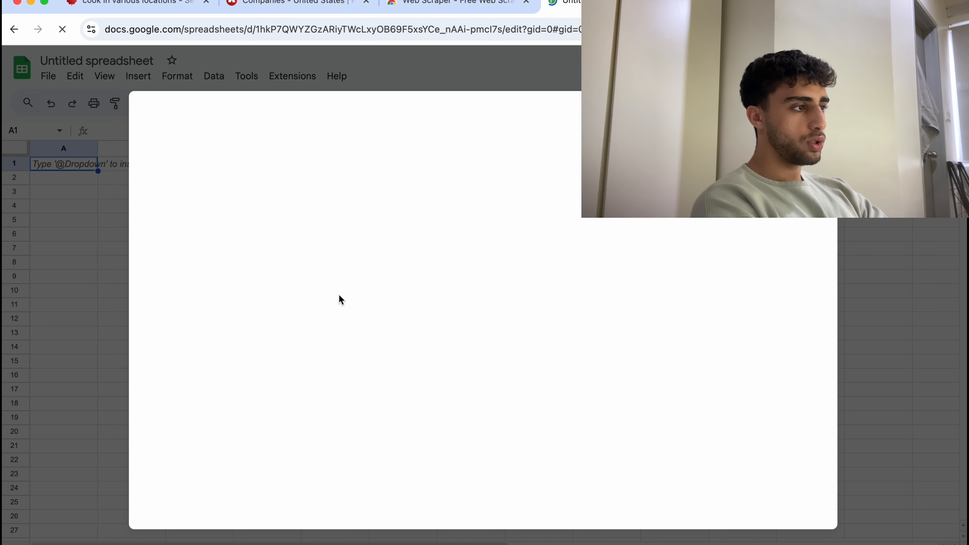
pyautogui.click(380, 171)
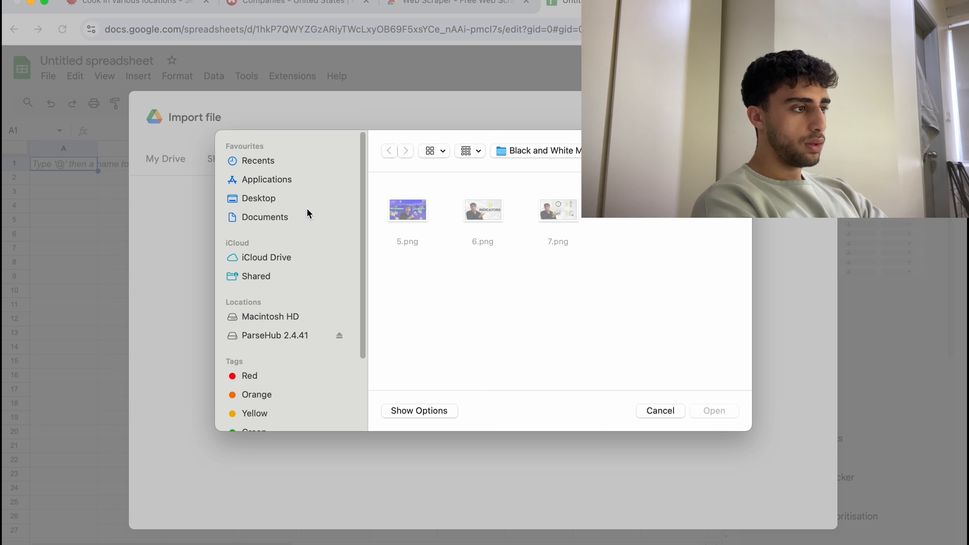
pyautogui.click(309, 214)
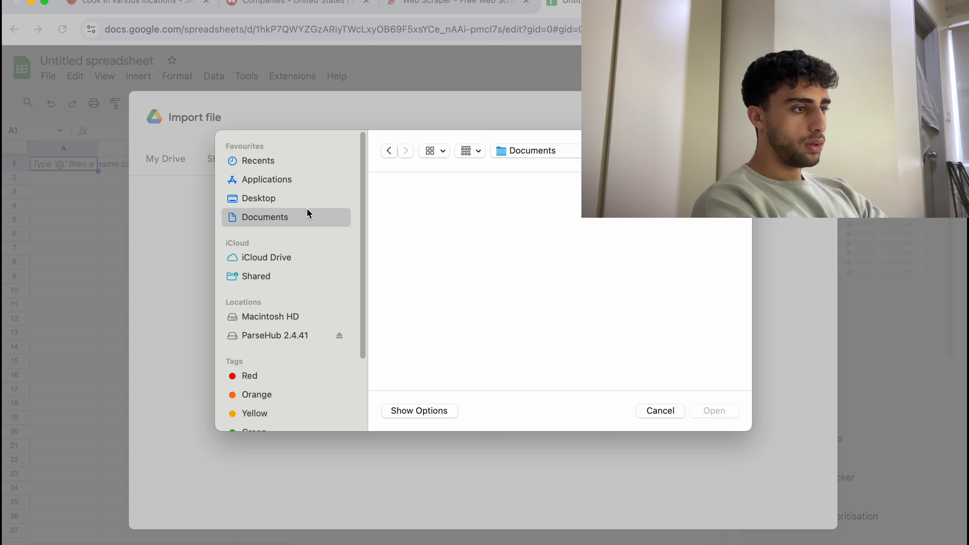
pyautogui.click(536, 154)
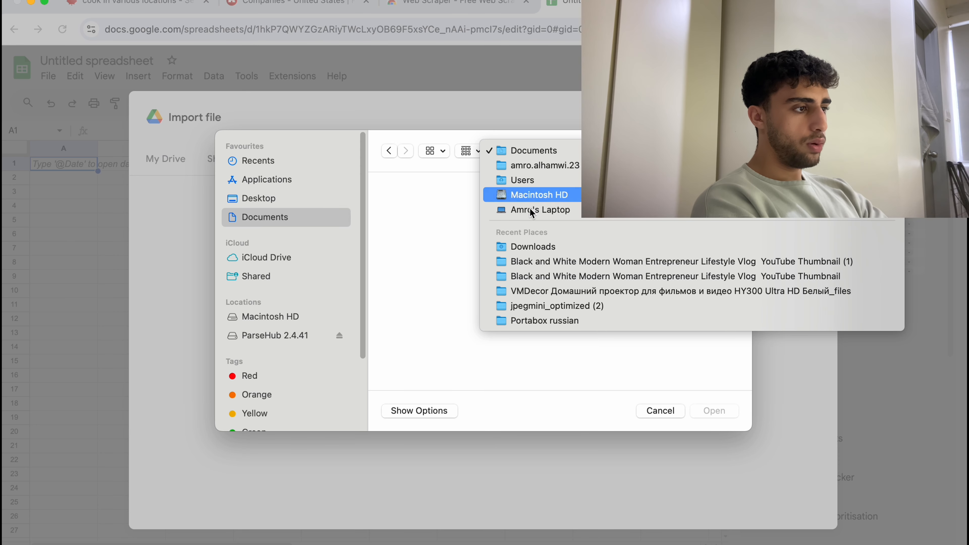
pyautogui.click(528, 247)
pyautogui.click(437, 211)
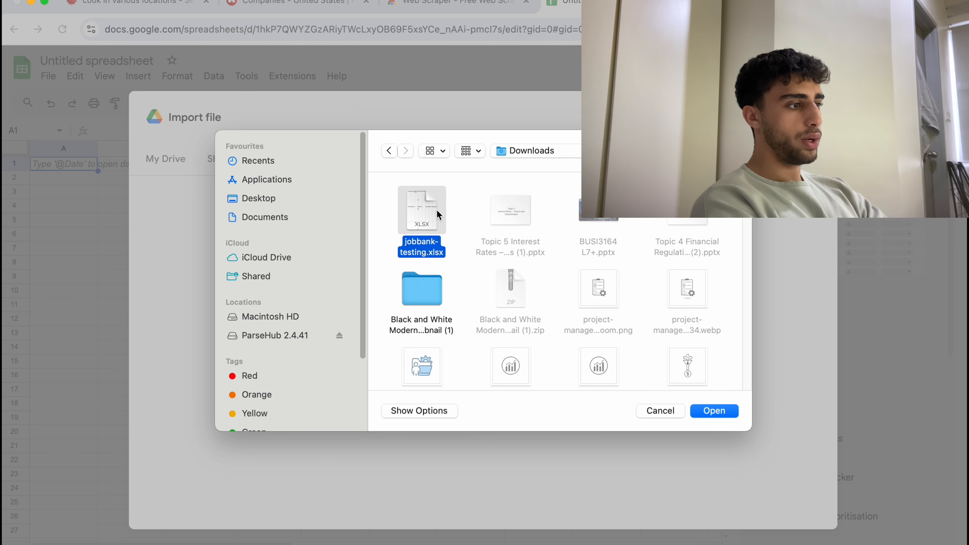
pyautogui.press('Return')
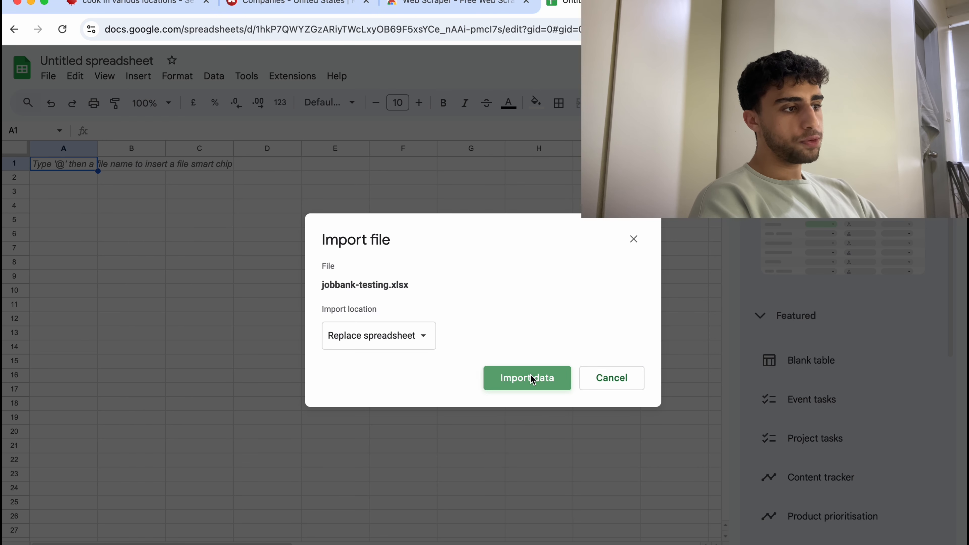
pyautogui.click(533, 379)
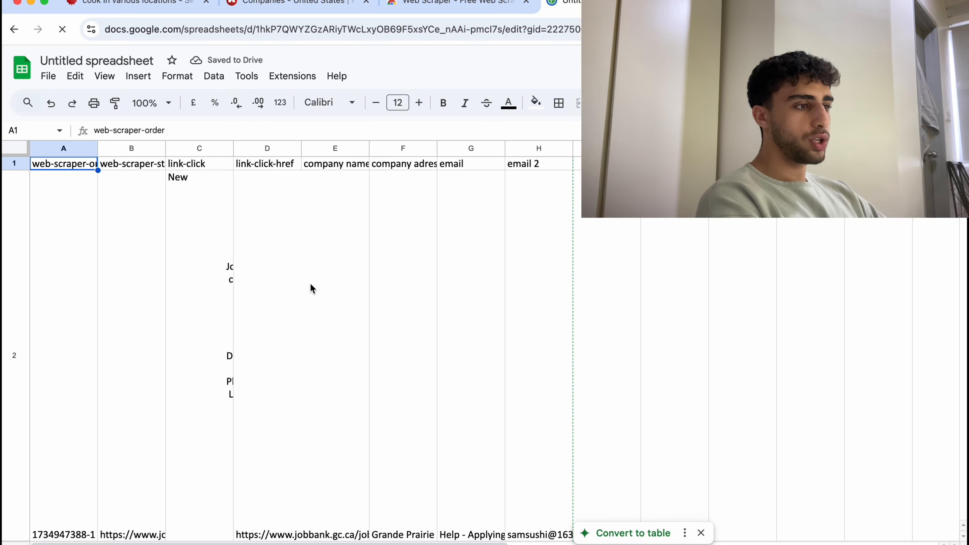
# Convert the imported data to a table and open Find and replace for it.
pyautogui.click(325, 276)
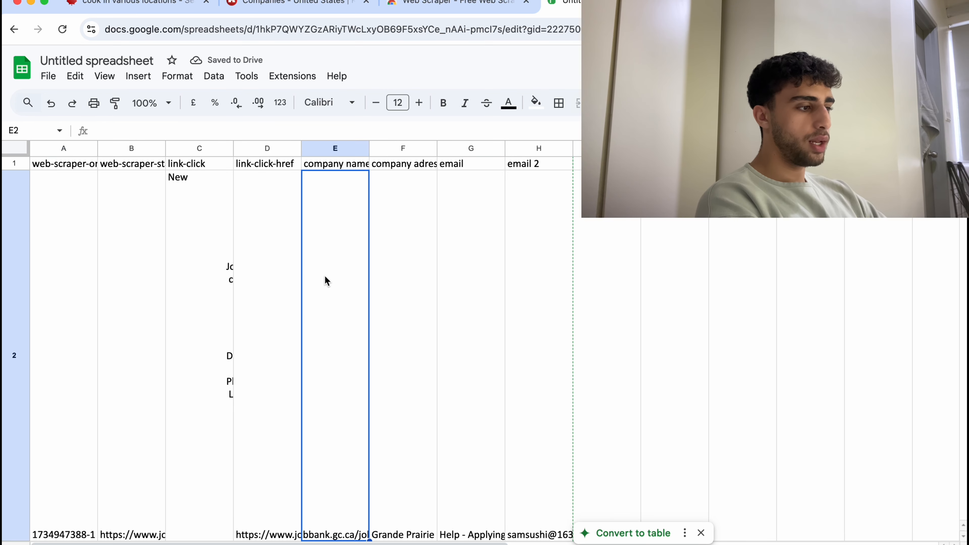
pyautogui.click(633, 533)
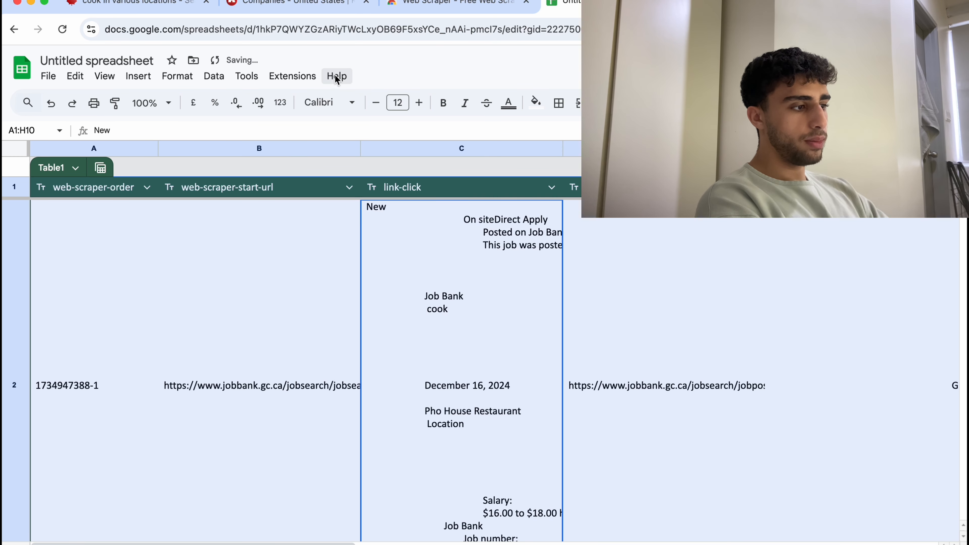
pyautogui.click(336, 76)
pyautogui.click(355, 105)
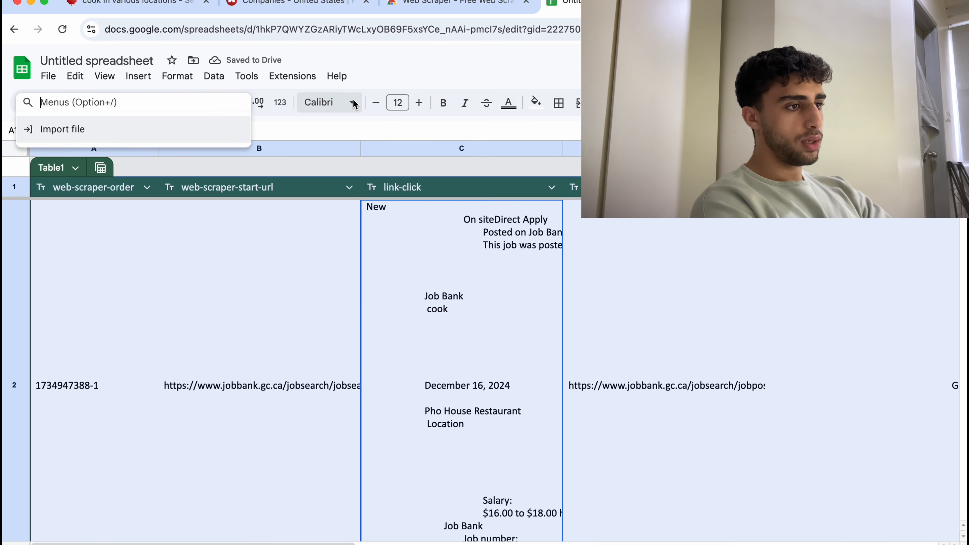
pyautogui.write('repl')
pyautogui.press('Return')
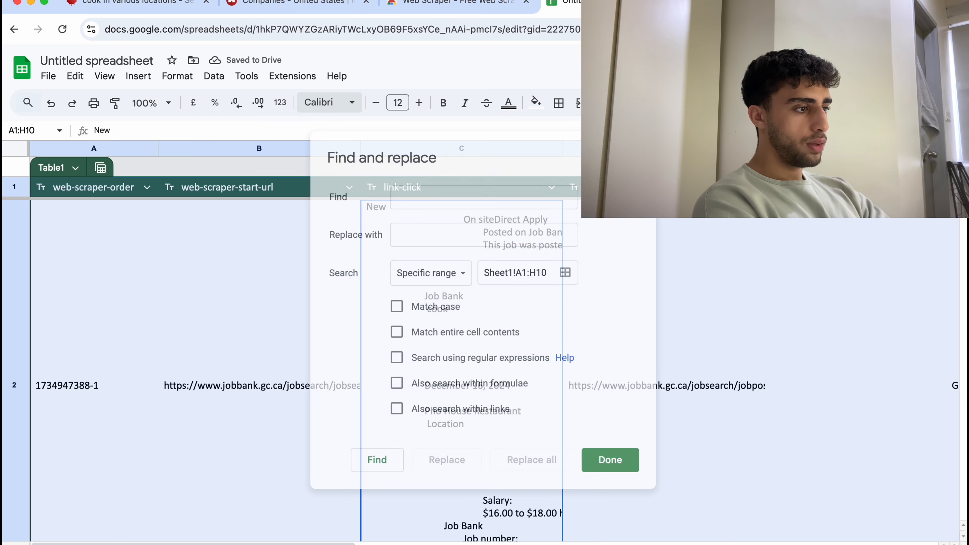
# Replace all \n line breaks in Sheet1!A1:H10 with nothing, with Match case and Search using regular expressions enabled.
pyautogui.click(435, 307)
pyautogui.click(431, 358)
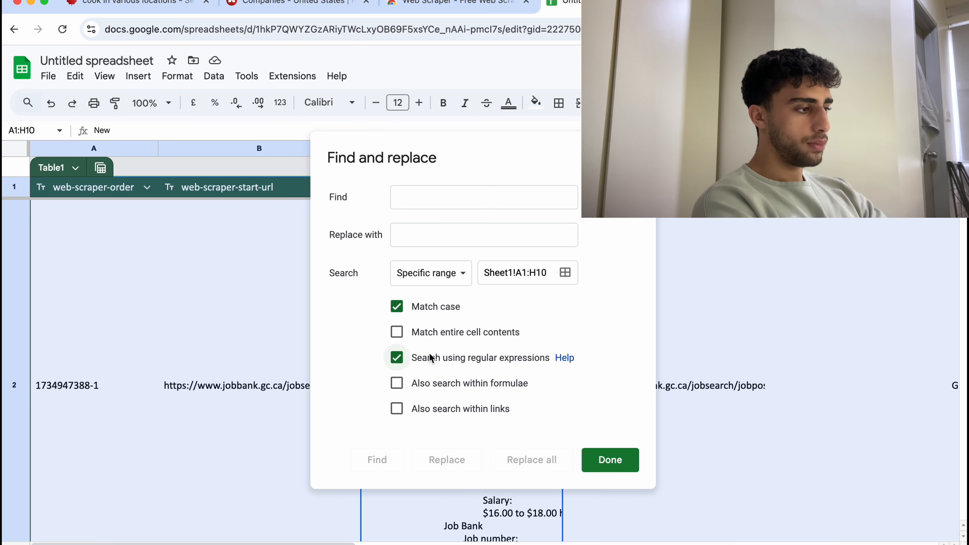
pyautogui.click(433, 200)
pyautogui.write('\\n')
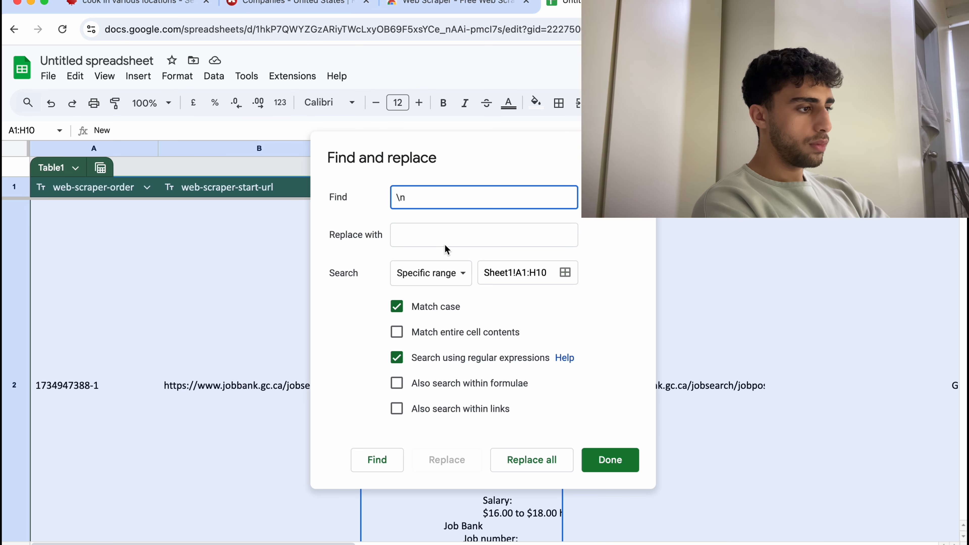
pyautogui.click(445, 241)
pyautogui.click(517, 456)
pyautogui.click(595, 464)
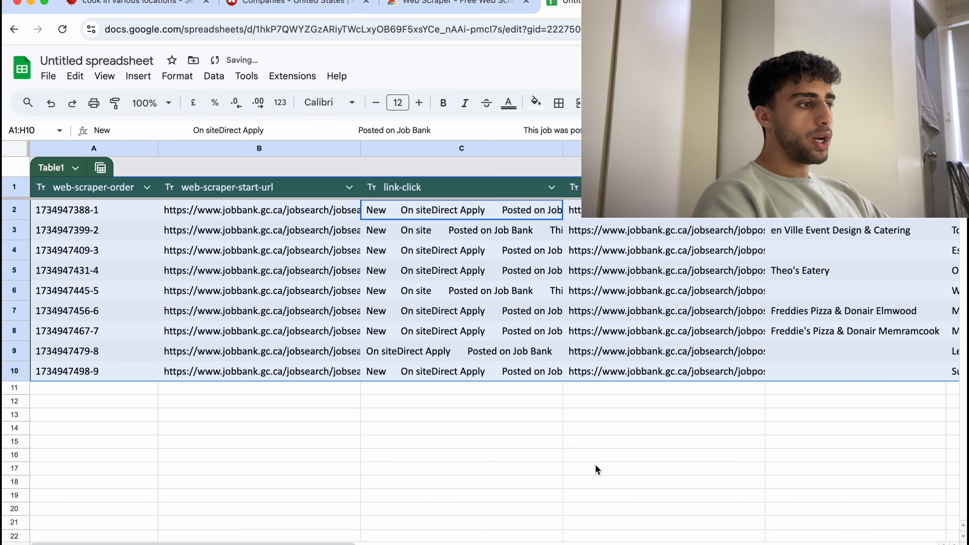
pyautogui.click(595, 465)
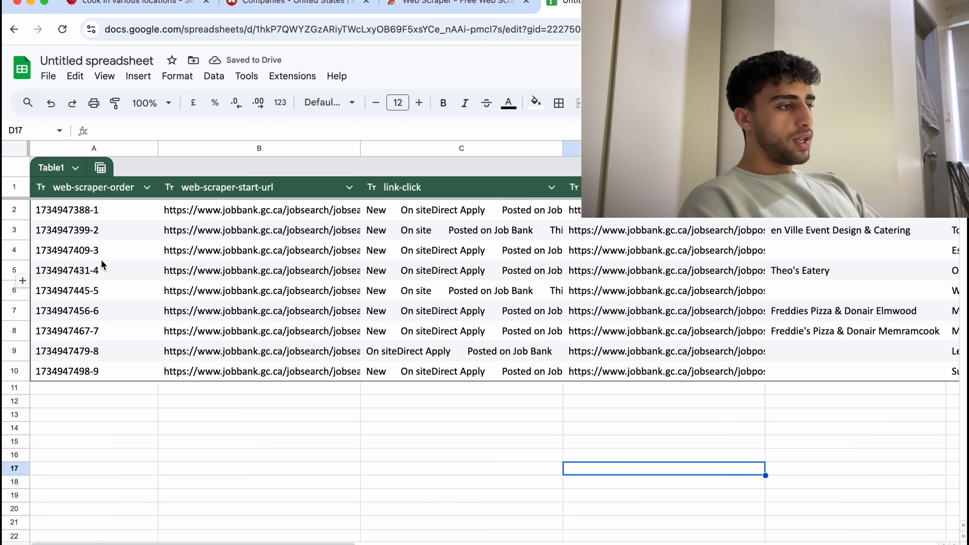
# Review the cleaned table rows and check the company name column for filled and blank entries.
pyautogui.moveTo(96, 211); pyautogui.dragTo(448, 383)
pyautogui.hscroll(5, 325, 282)
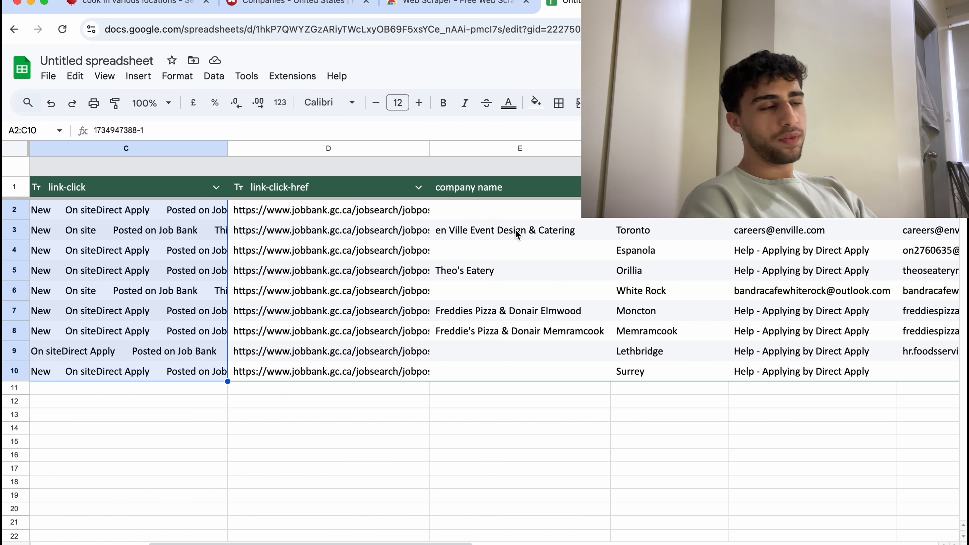
pyautogui.click(518, 234)
pyautogui.click(516, 310)
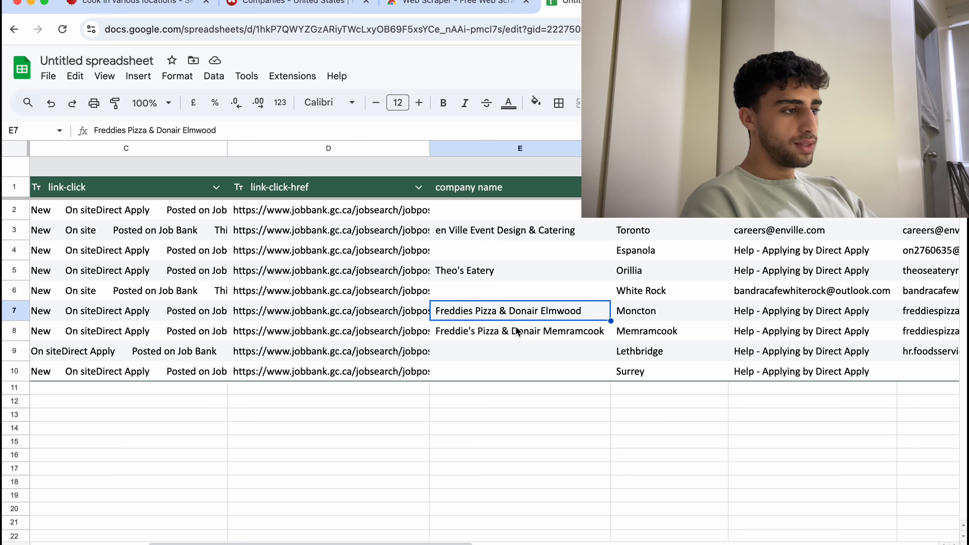
pyautogui.click(514, 329)
pyautogui.click(486, 285)
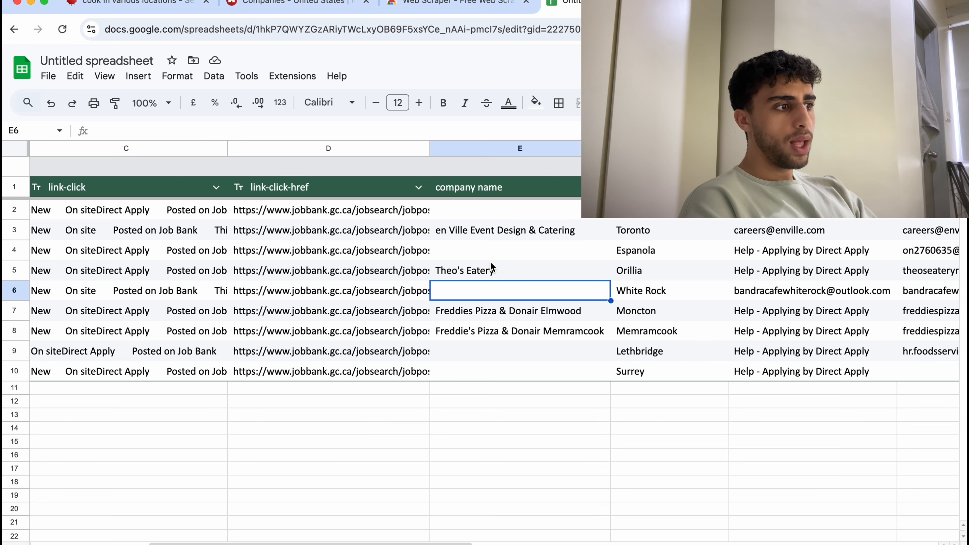
pyautogui.click(500, 250)
pyautogui.click(508, 213)
# Examine the locations scraped into the company address column for all listings.
pyautogui.hscroll(1, 508, 214)
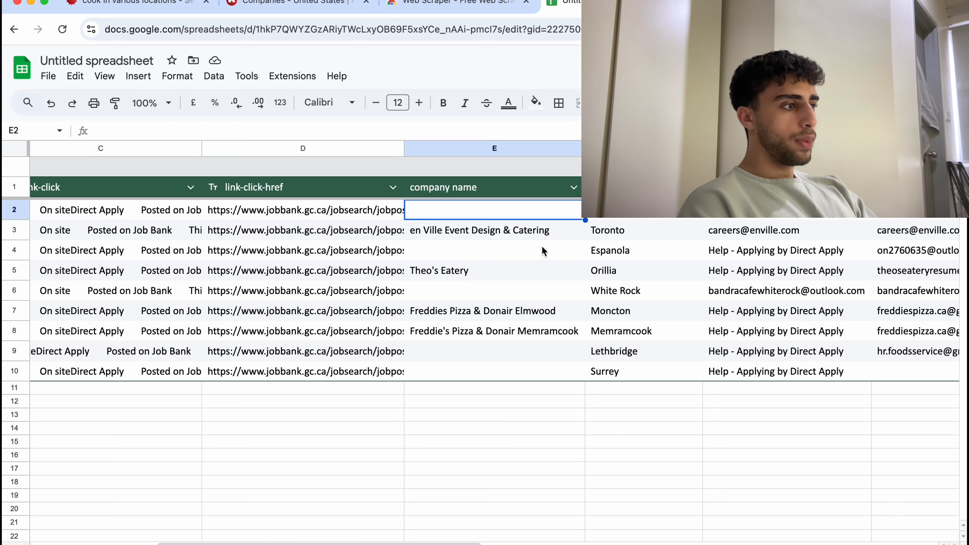
pyautogui.hscroll(2, 541, 249)
pyautogui.moveTo(584, 211); pyautogui.dragTo(589, 369)
pyautogui.hscroll(1, 591, 374)
pyautogui.click(571, 287)
pyautogui.click(573, 268)
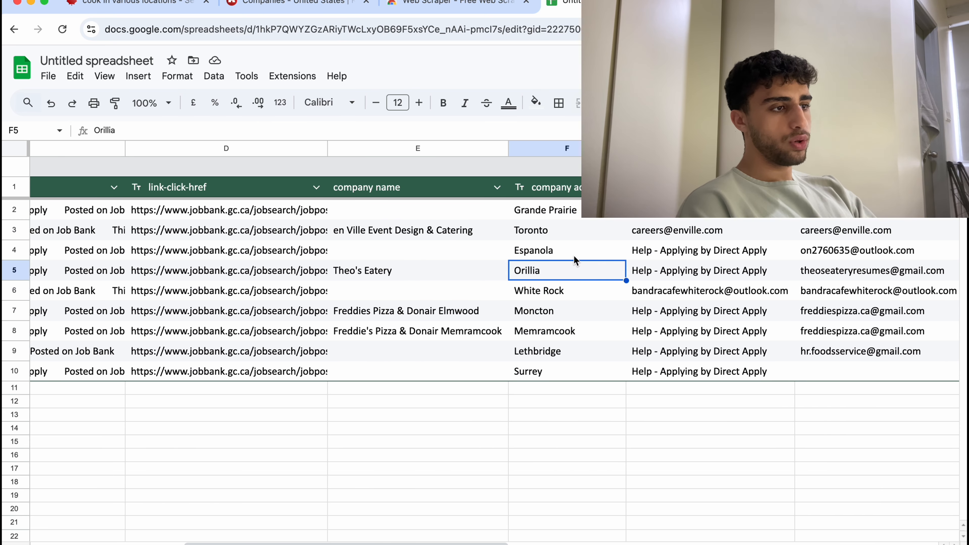
pyautogui.click(573, 253)
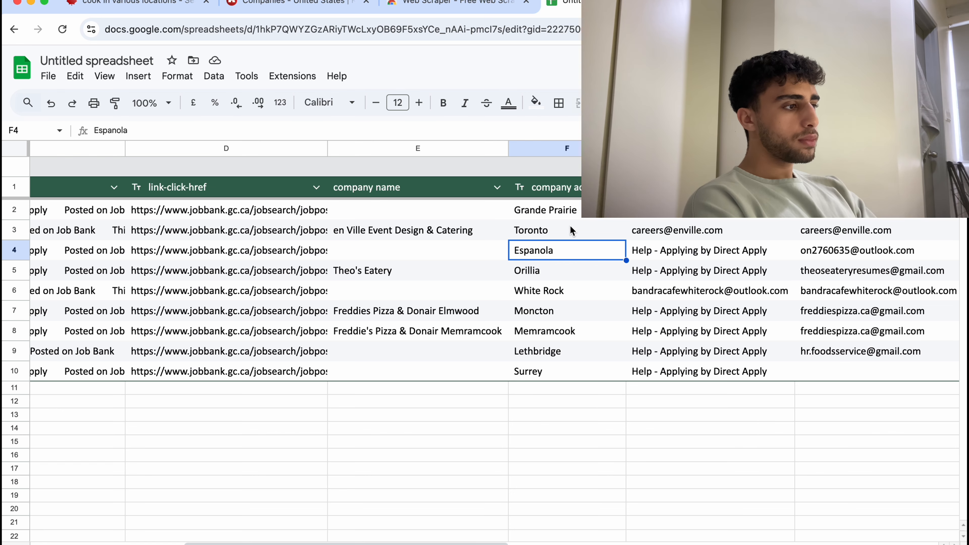
# Compare the email and email 2 columns row by row to check which contact addresses were captured.
pyautogui.hscroll(2, 572, 227)
pyautogui.click(634, 292)
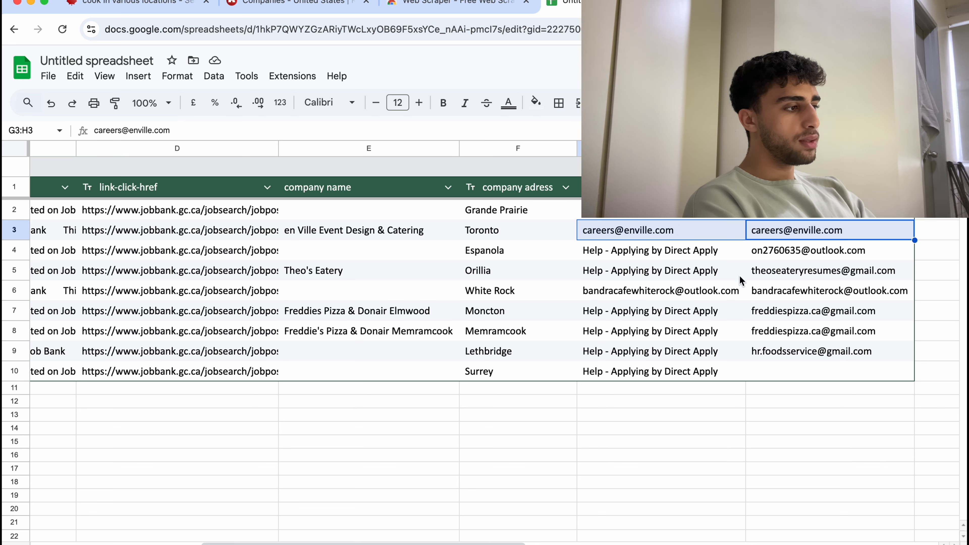
pyautogui.moveTo(763, 291); pyautogui.dragTo(677, 289)
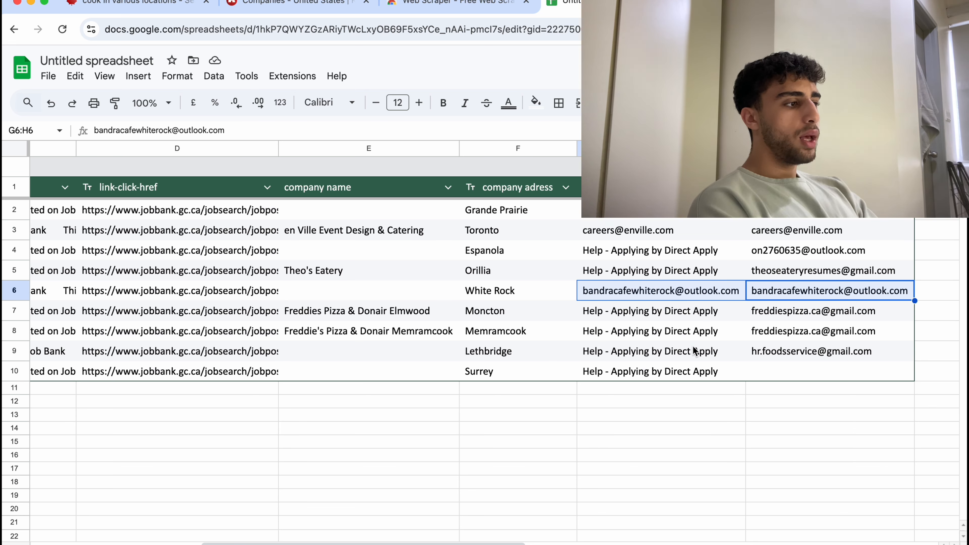
pyautogui.click(692, 330)
pyautogui.click(694, 373)
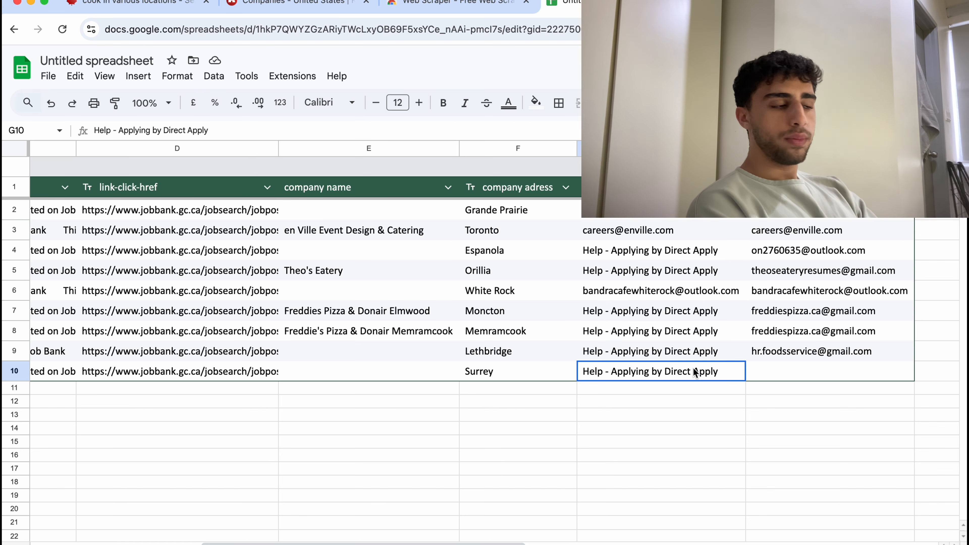
pyautogui.click(786, 378)
pyautogui.hscroll(-10, 786, 377)
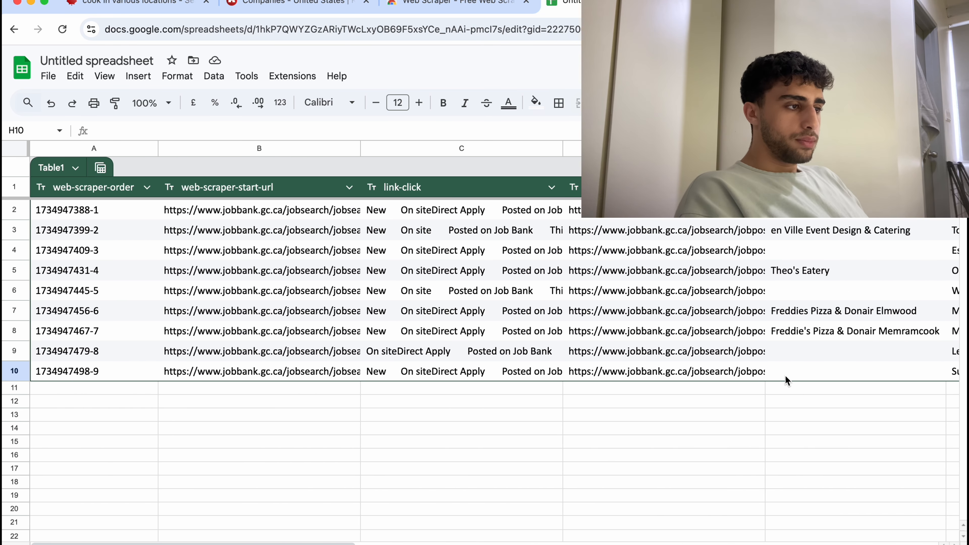
pyautogui.hscroll(10, 785, 379)
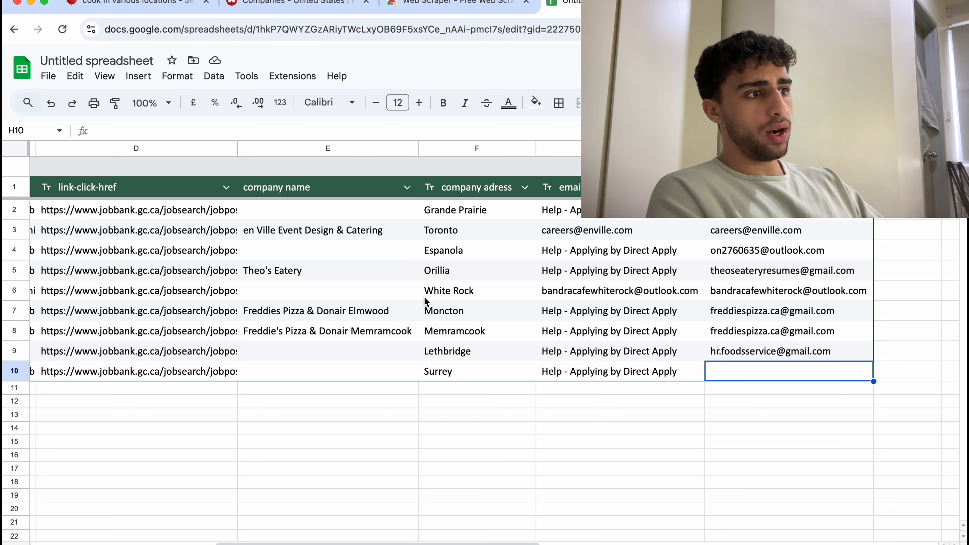
# Switch back to the Job Bank cook search results, close the developer tools and look through the listings.
pyautogui.click(157, 4)
pyautogui.scroll(-6, 419, 278)
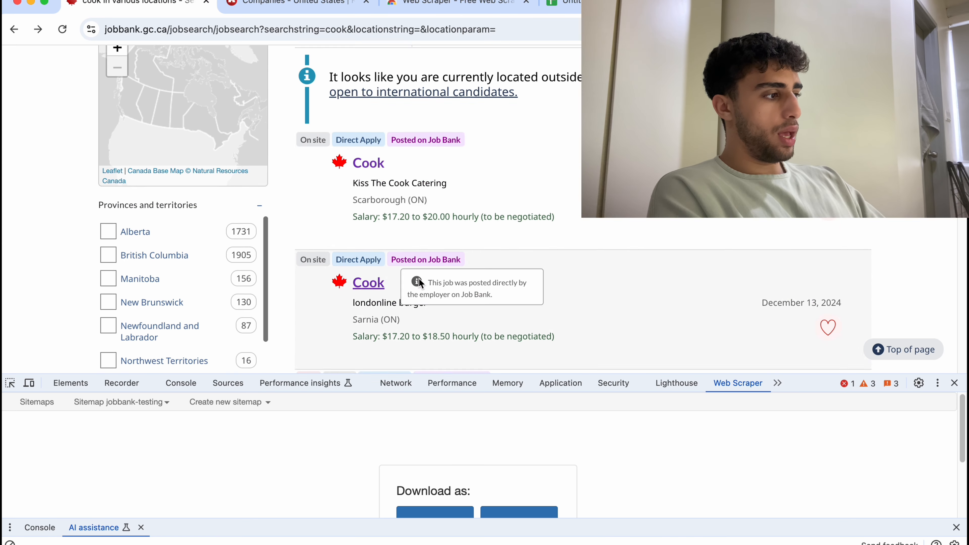
pyautogui.click(955, 383)
pyautogui.scroll(-6, 450, 379)
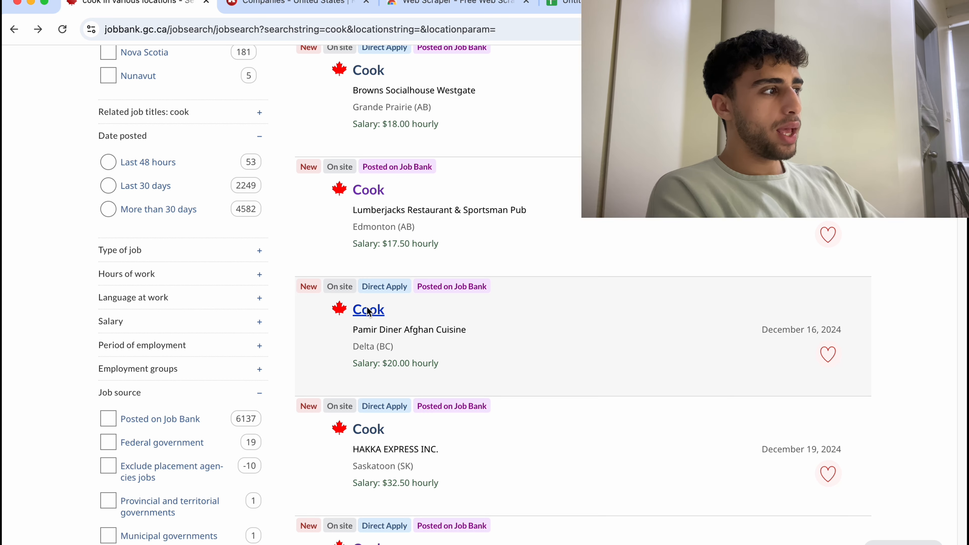
pyautogui.scroll(14, 363, 313)
pyautogui.scroll(4, 755, 269)
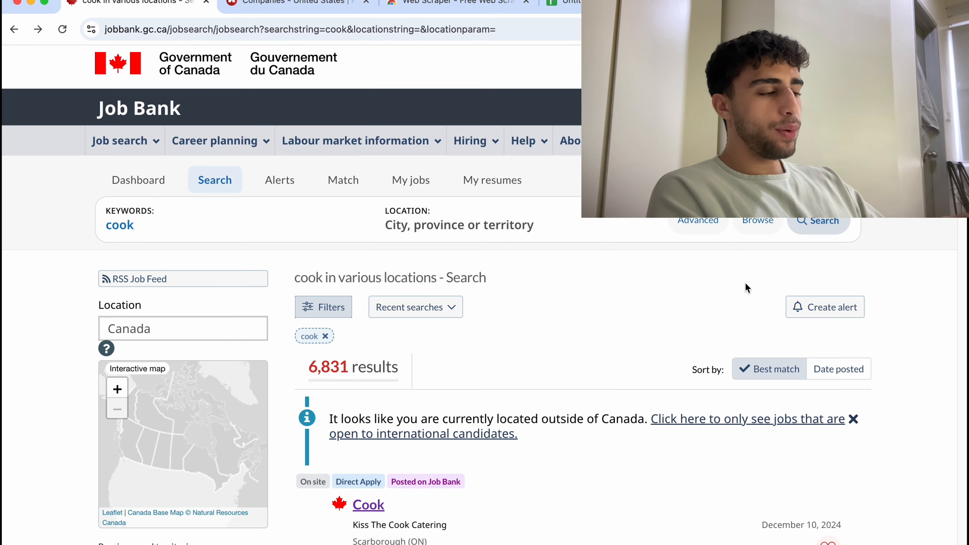
pyautogui.scroll(-6, 430, 299)
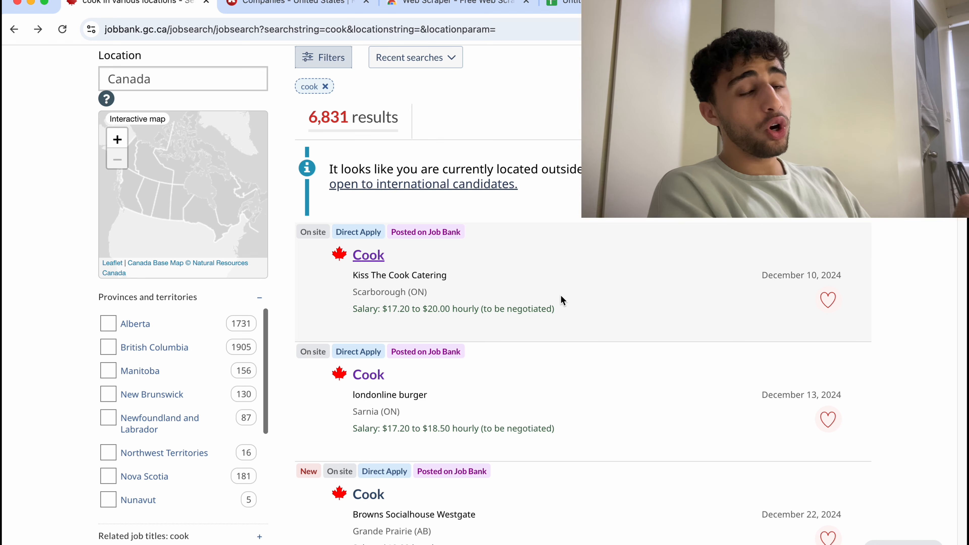